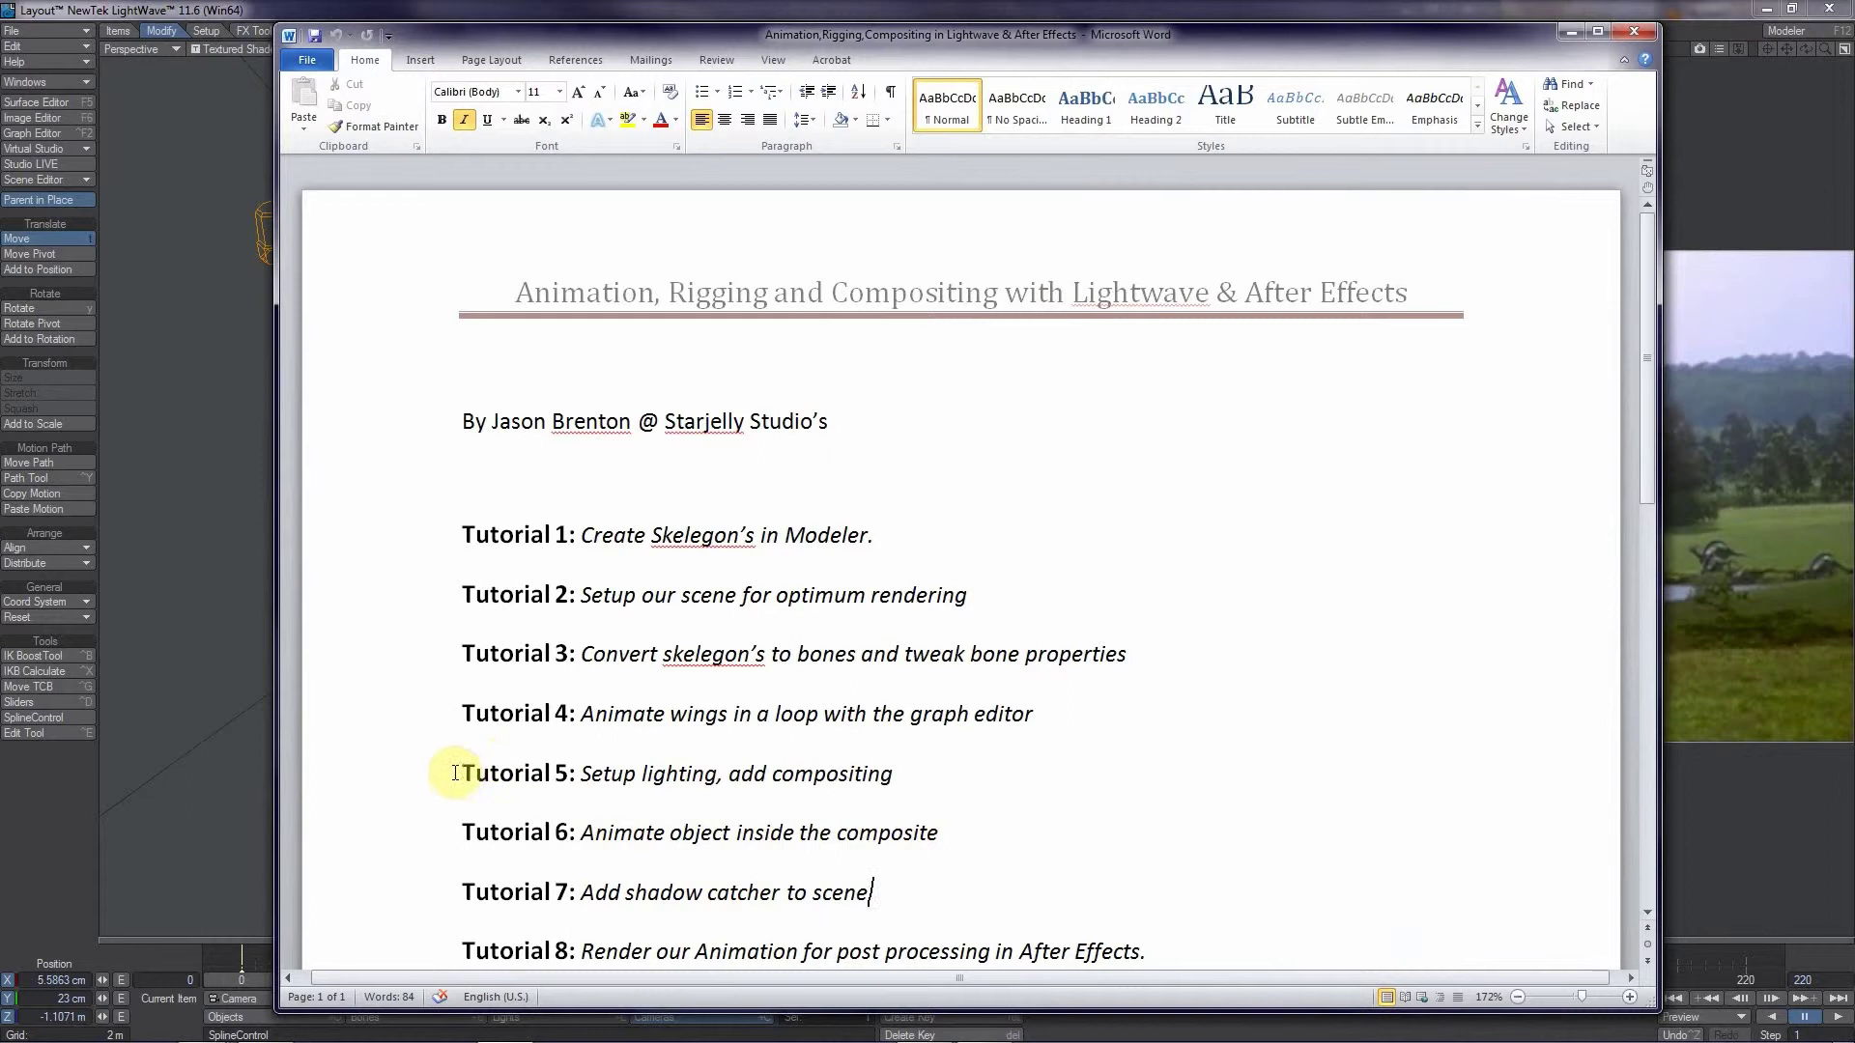
- Highlight the Tutorial 5 and Tutorial 6 lines of the Word outline
left_click_drag(455, 774, 993, 866)
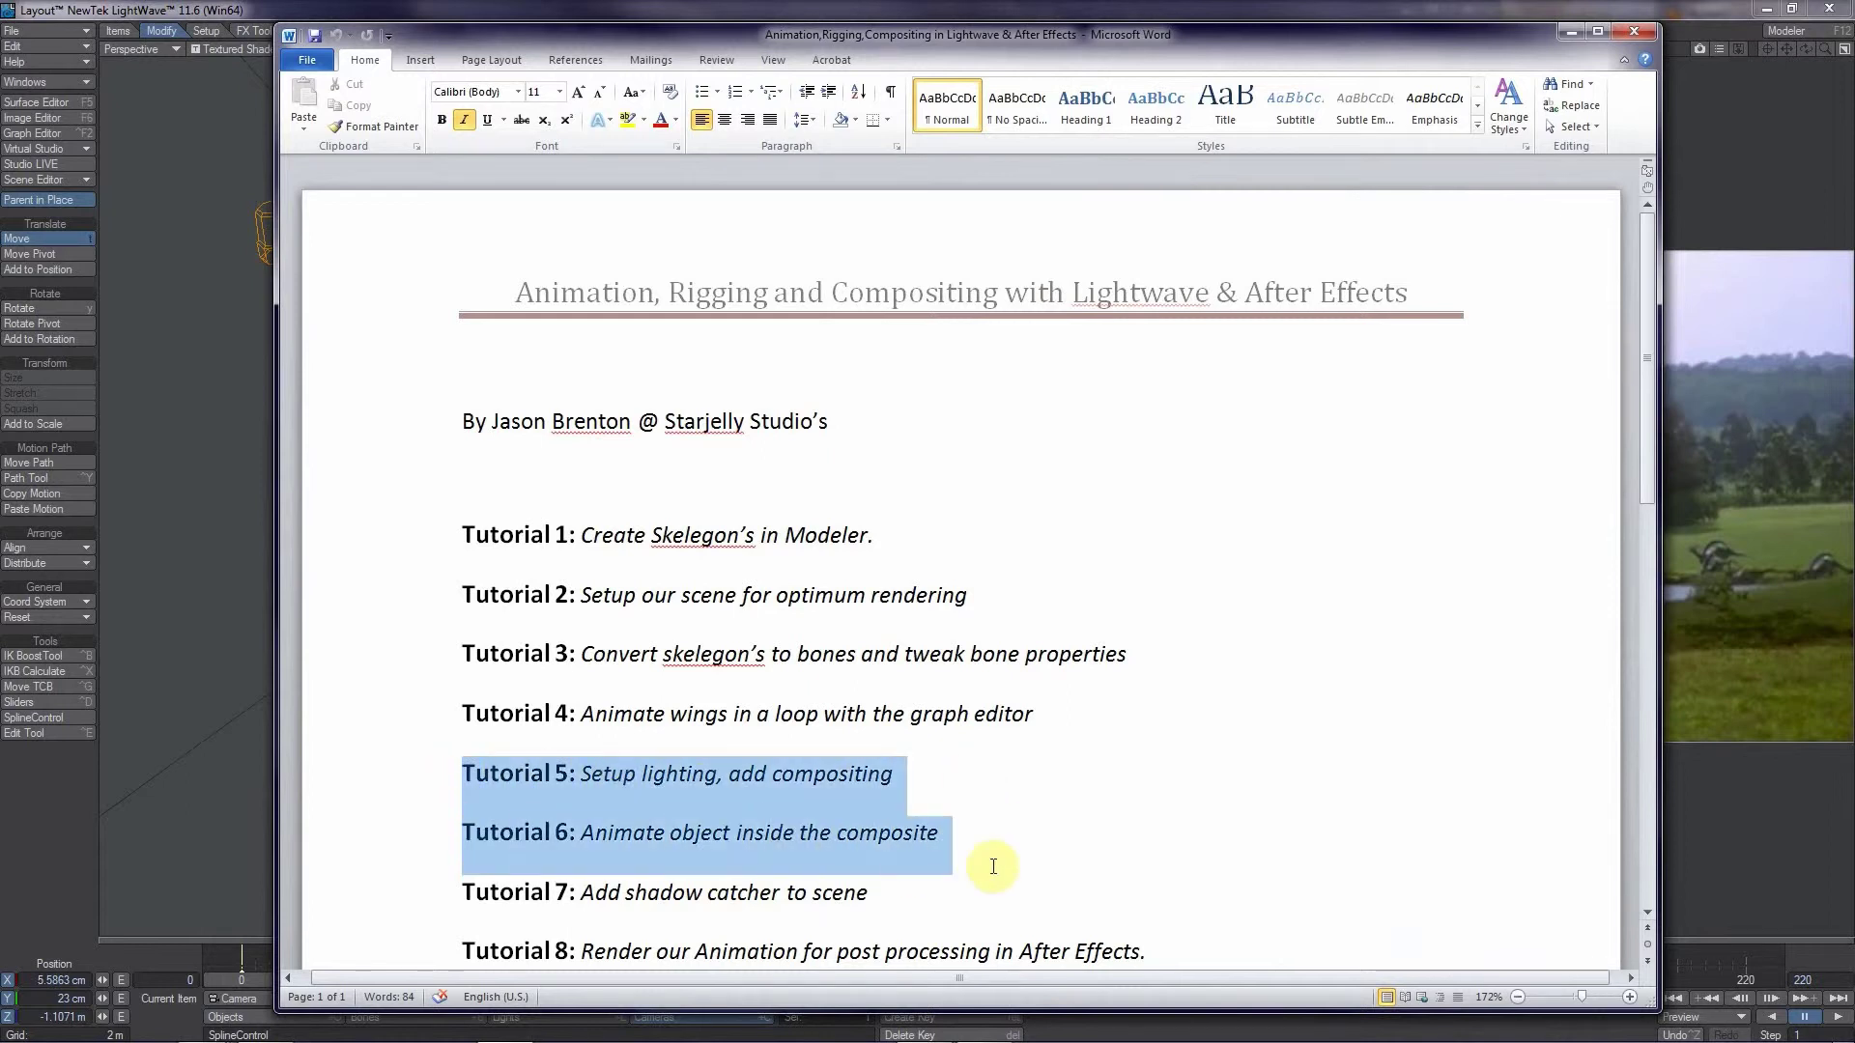
left_click(986, 782)
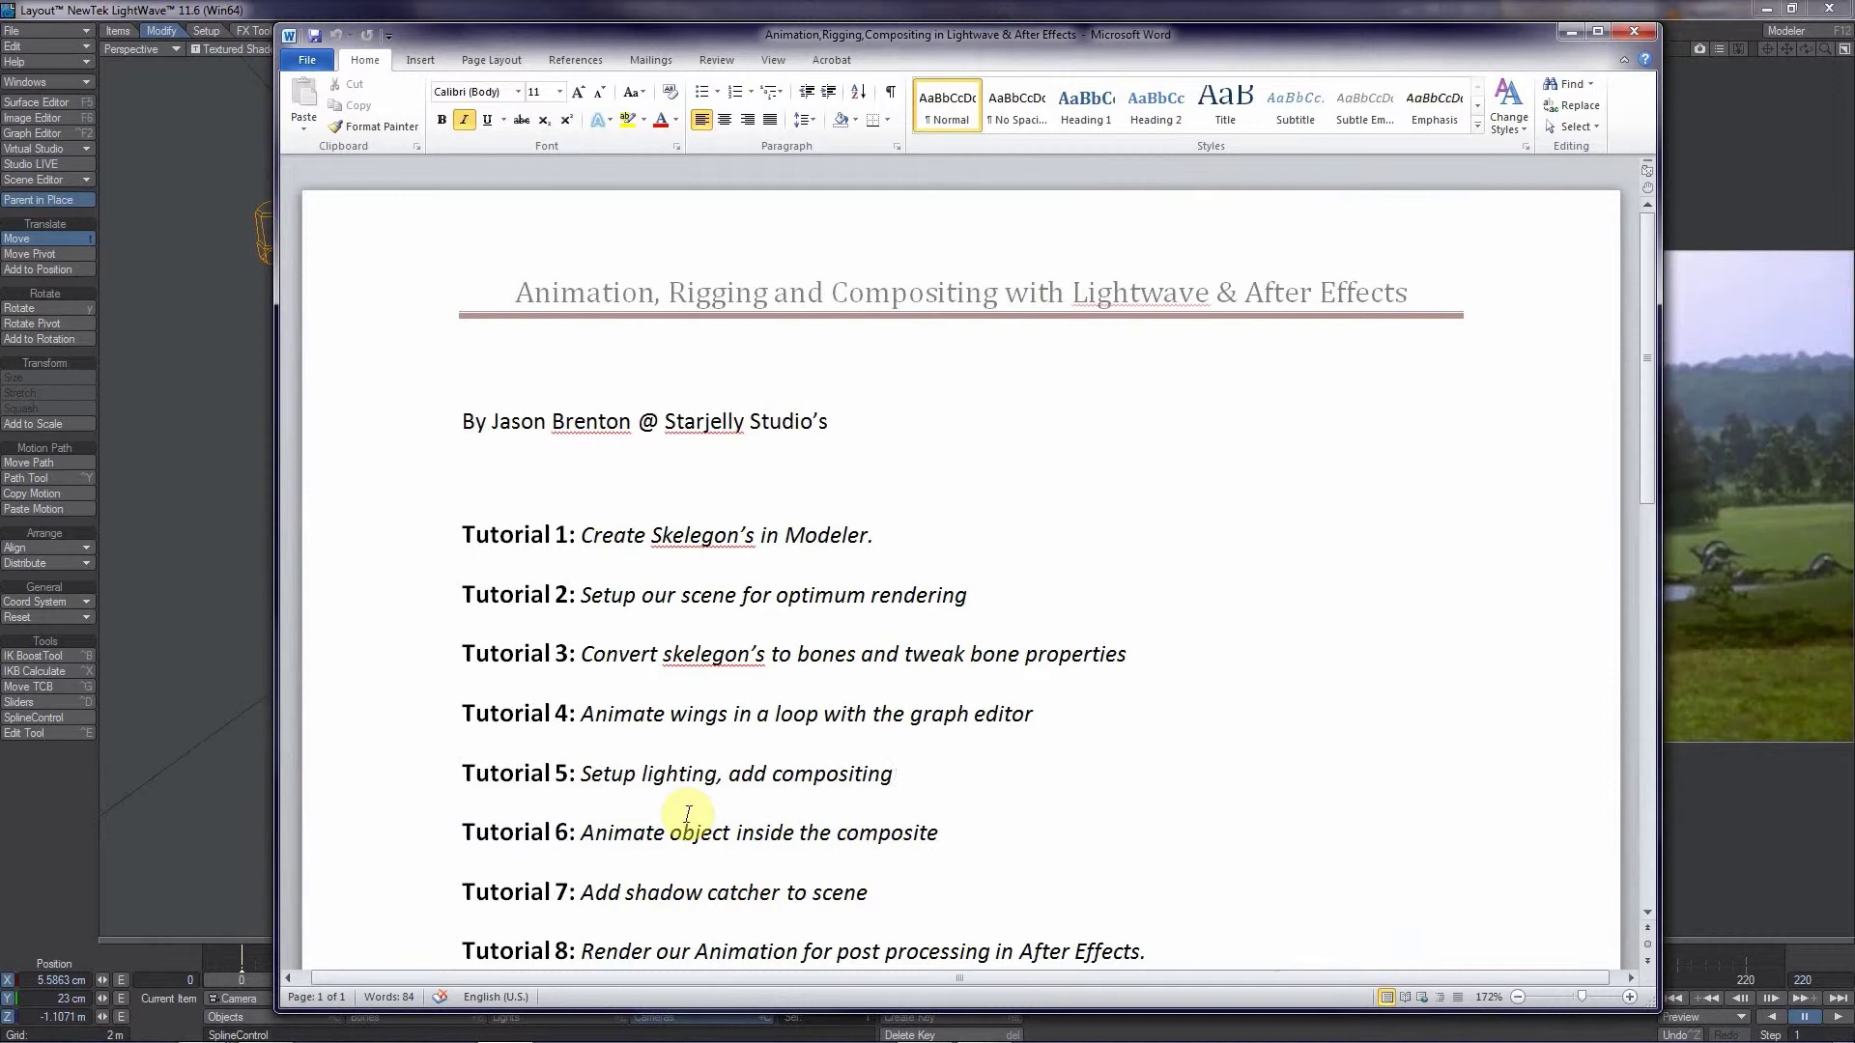
scroll(908, 720, "down", 3)
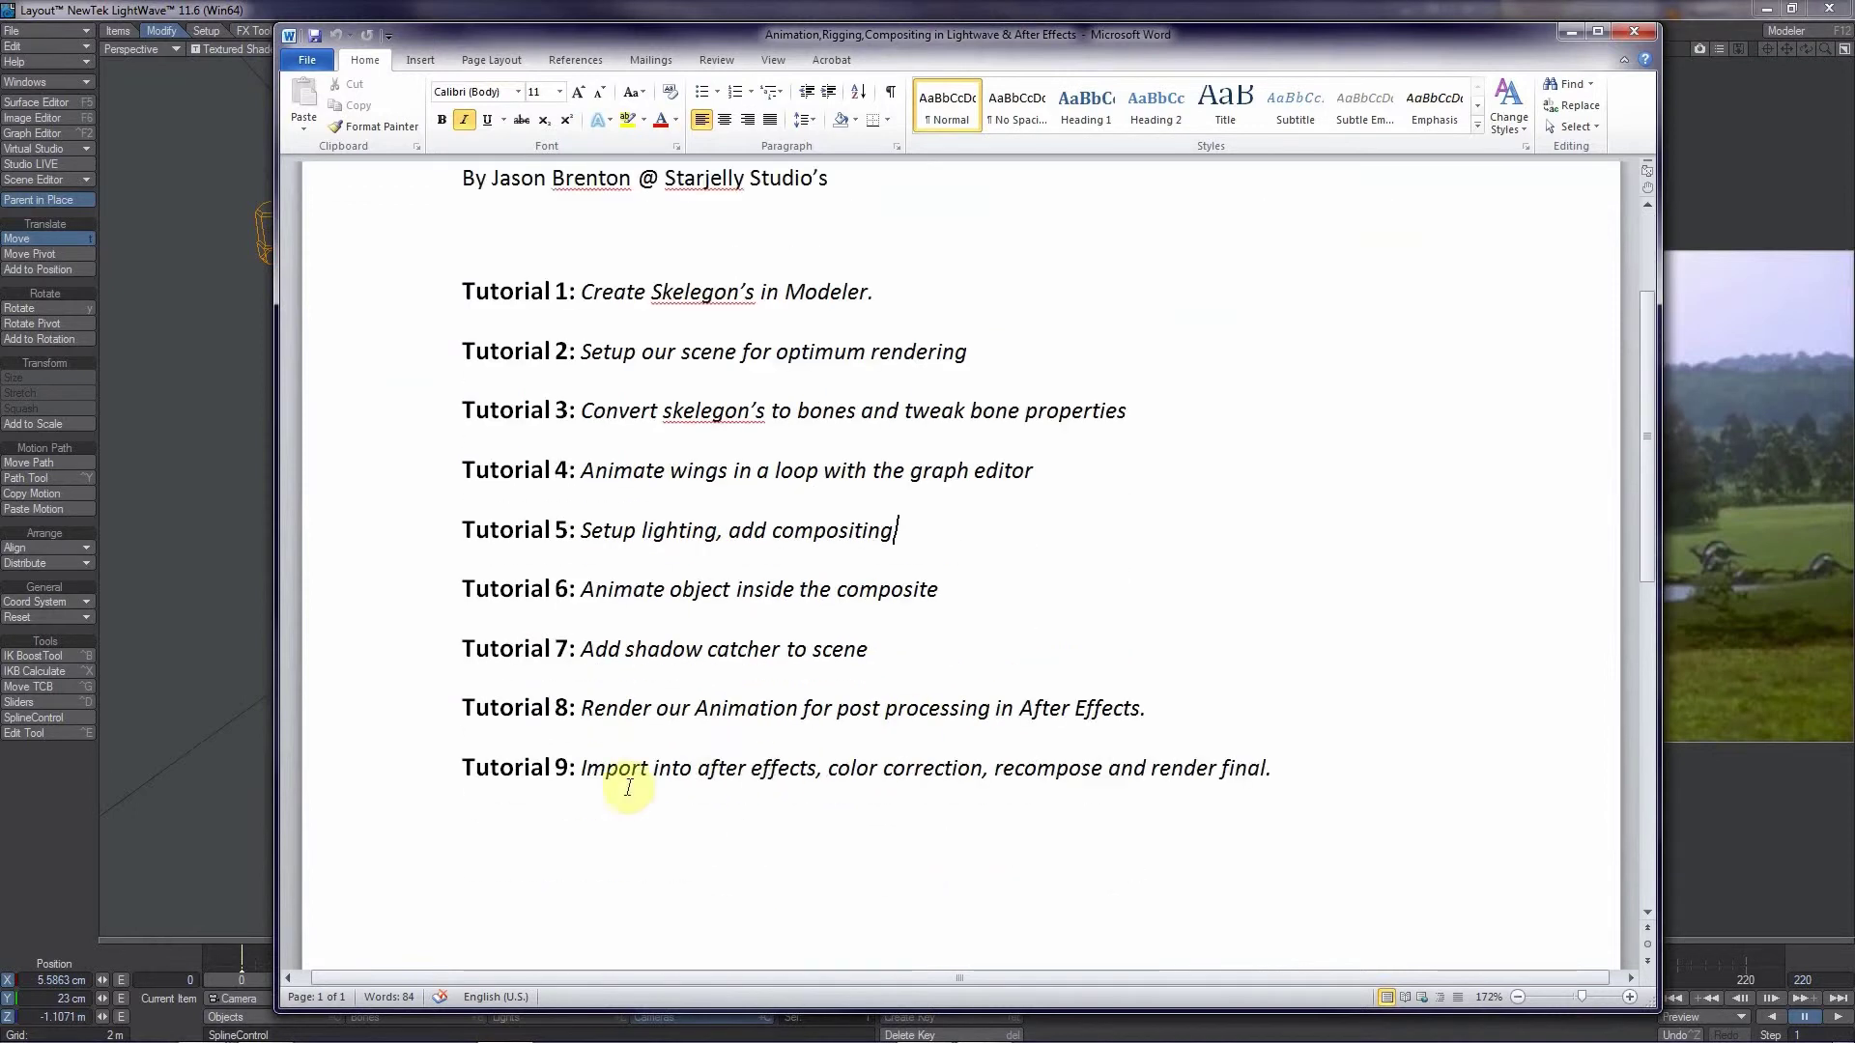
scroll(621, 786, "up", 2)
scroll(544, 639, "down", 2)
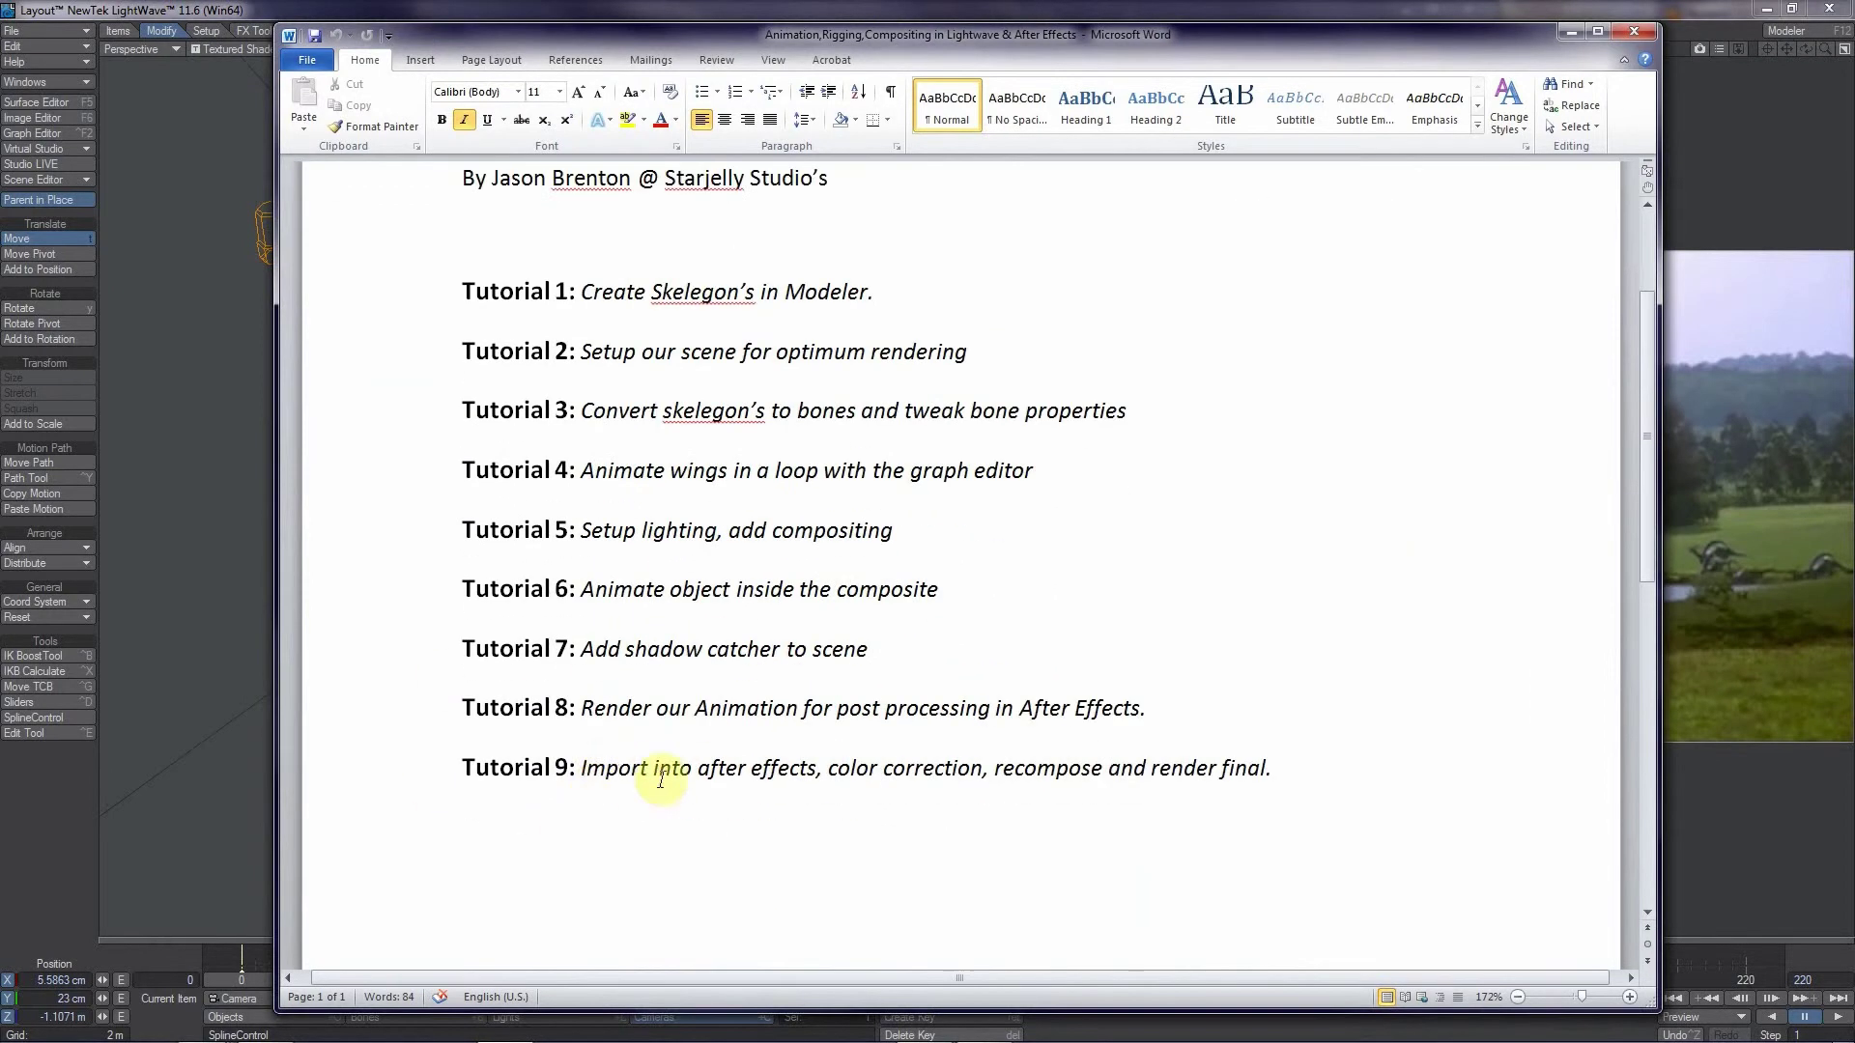
scroll(598, 491, "up", 1)
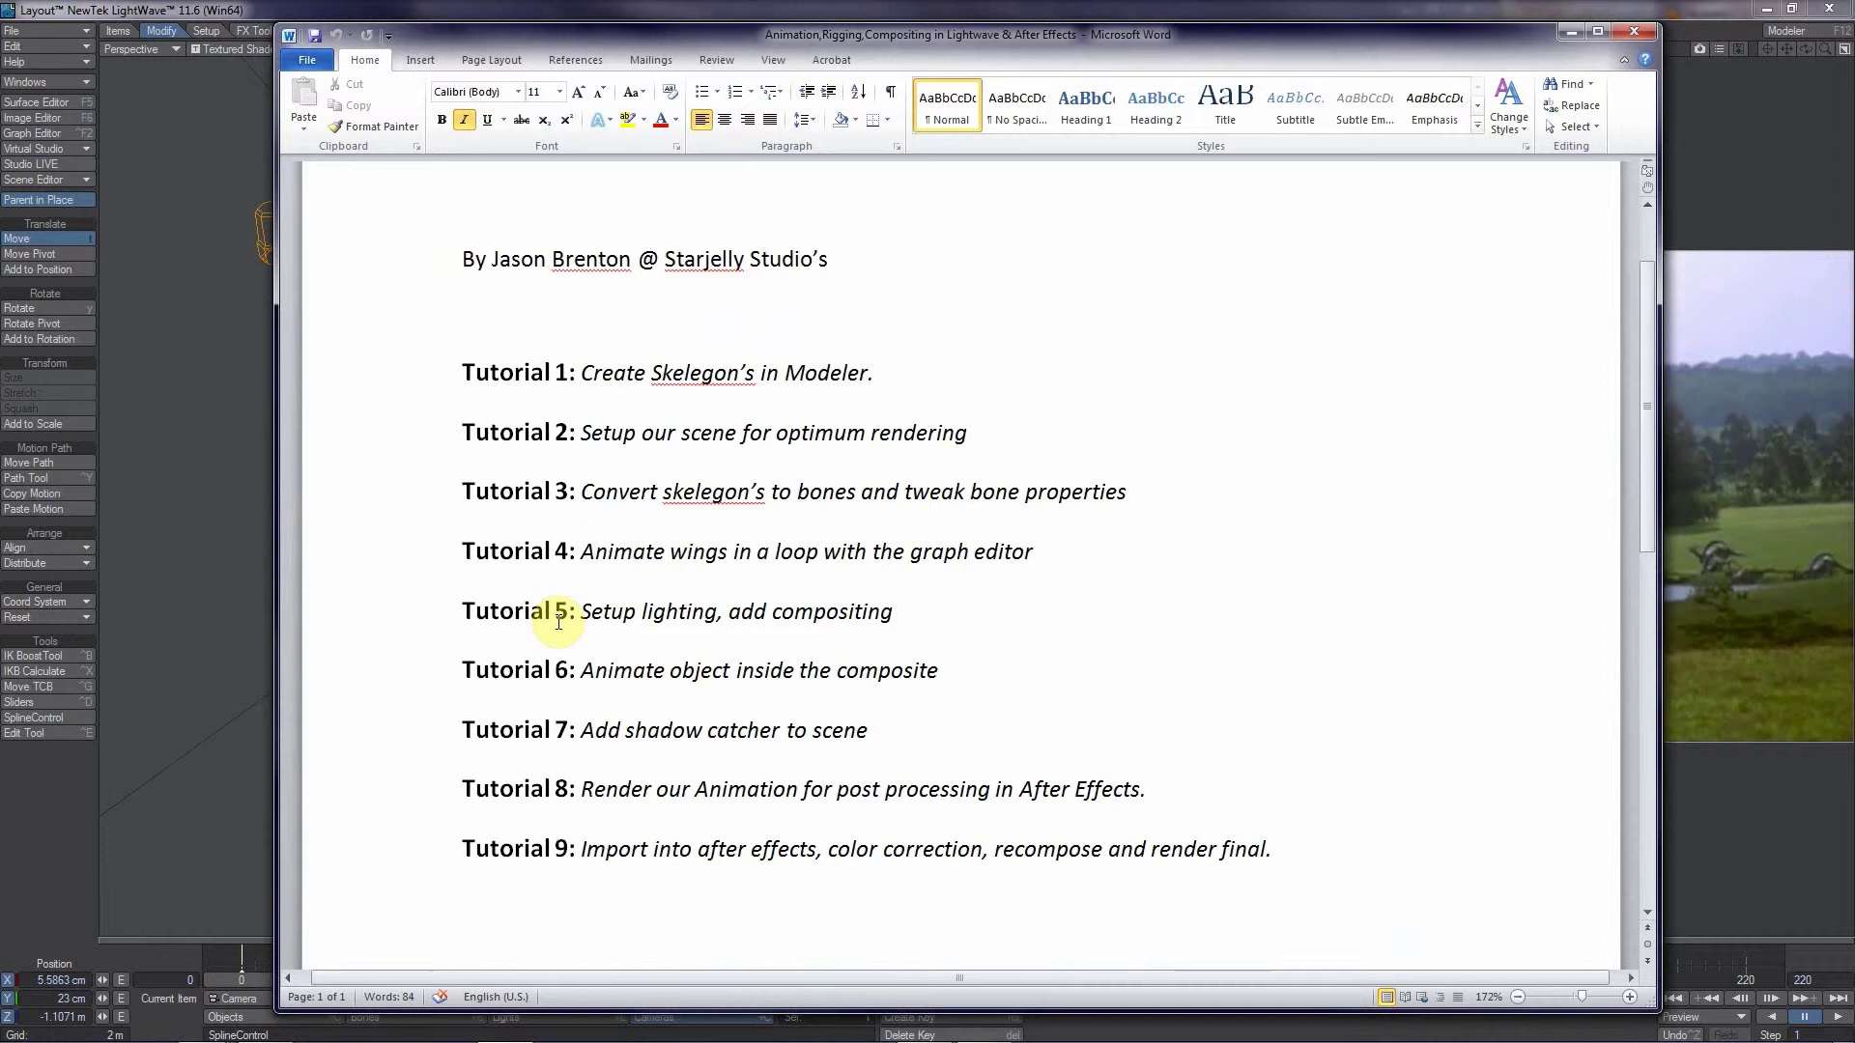
- Point out the Tutorial 5–7 lines, including the shadow catcher one, then move Word aside to reveal Layout
triple_click(927, 612)
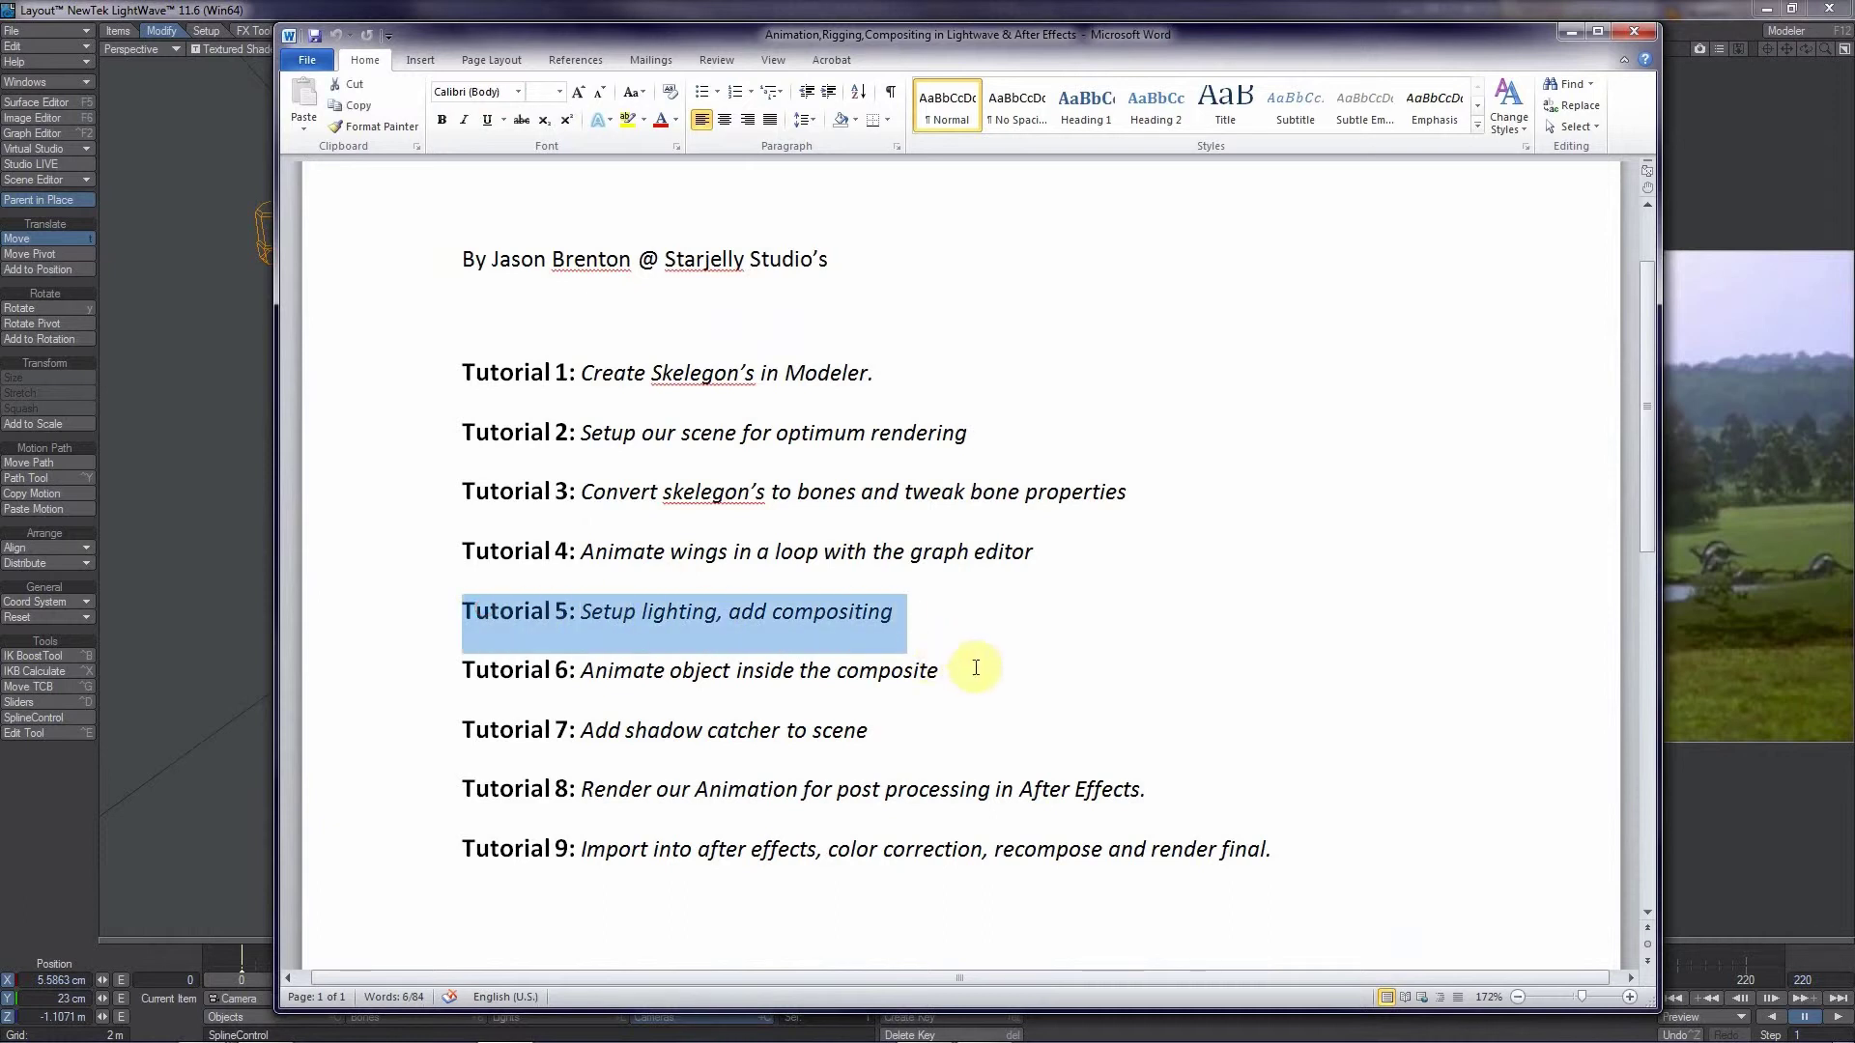
left_click_drag(976, 667, 526, 676)
left_click_drag(950, 611, 897, 688)
left_click(1032, 695)
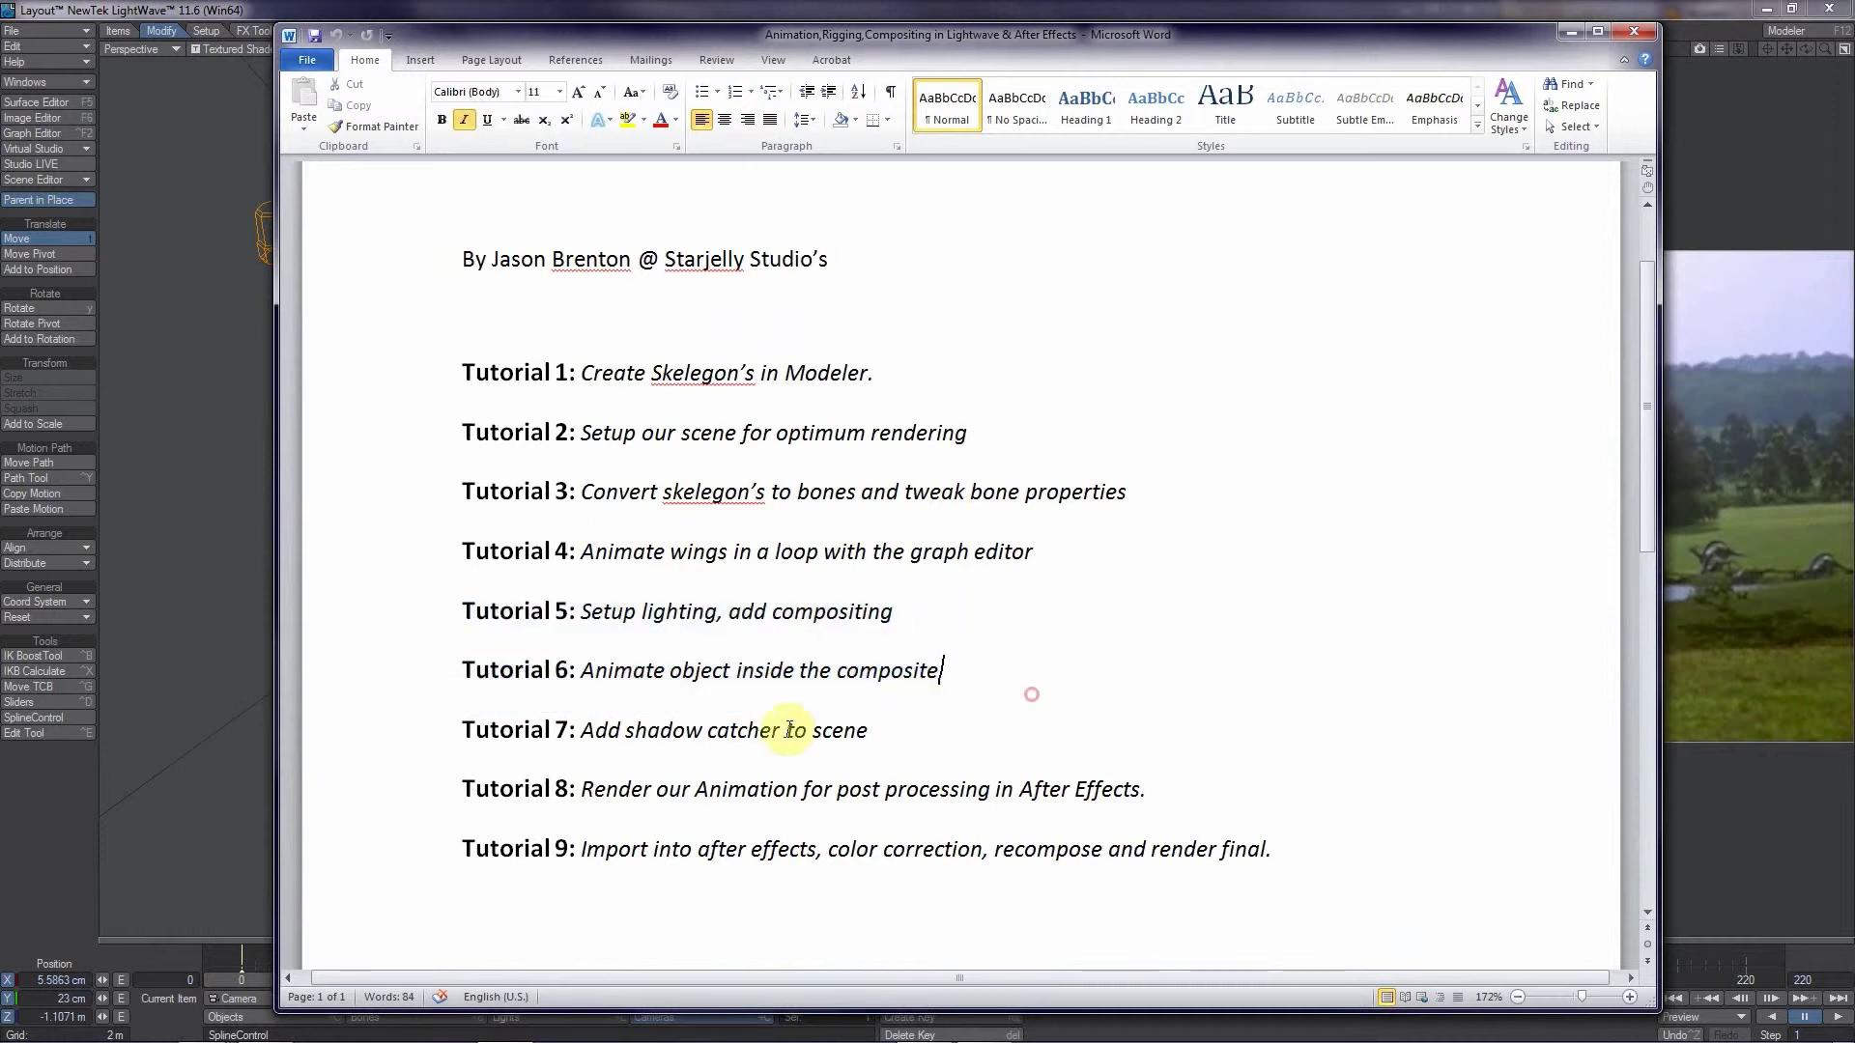
left_click_drag(447, 737, 885, 742)
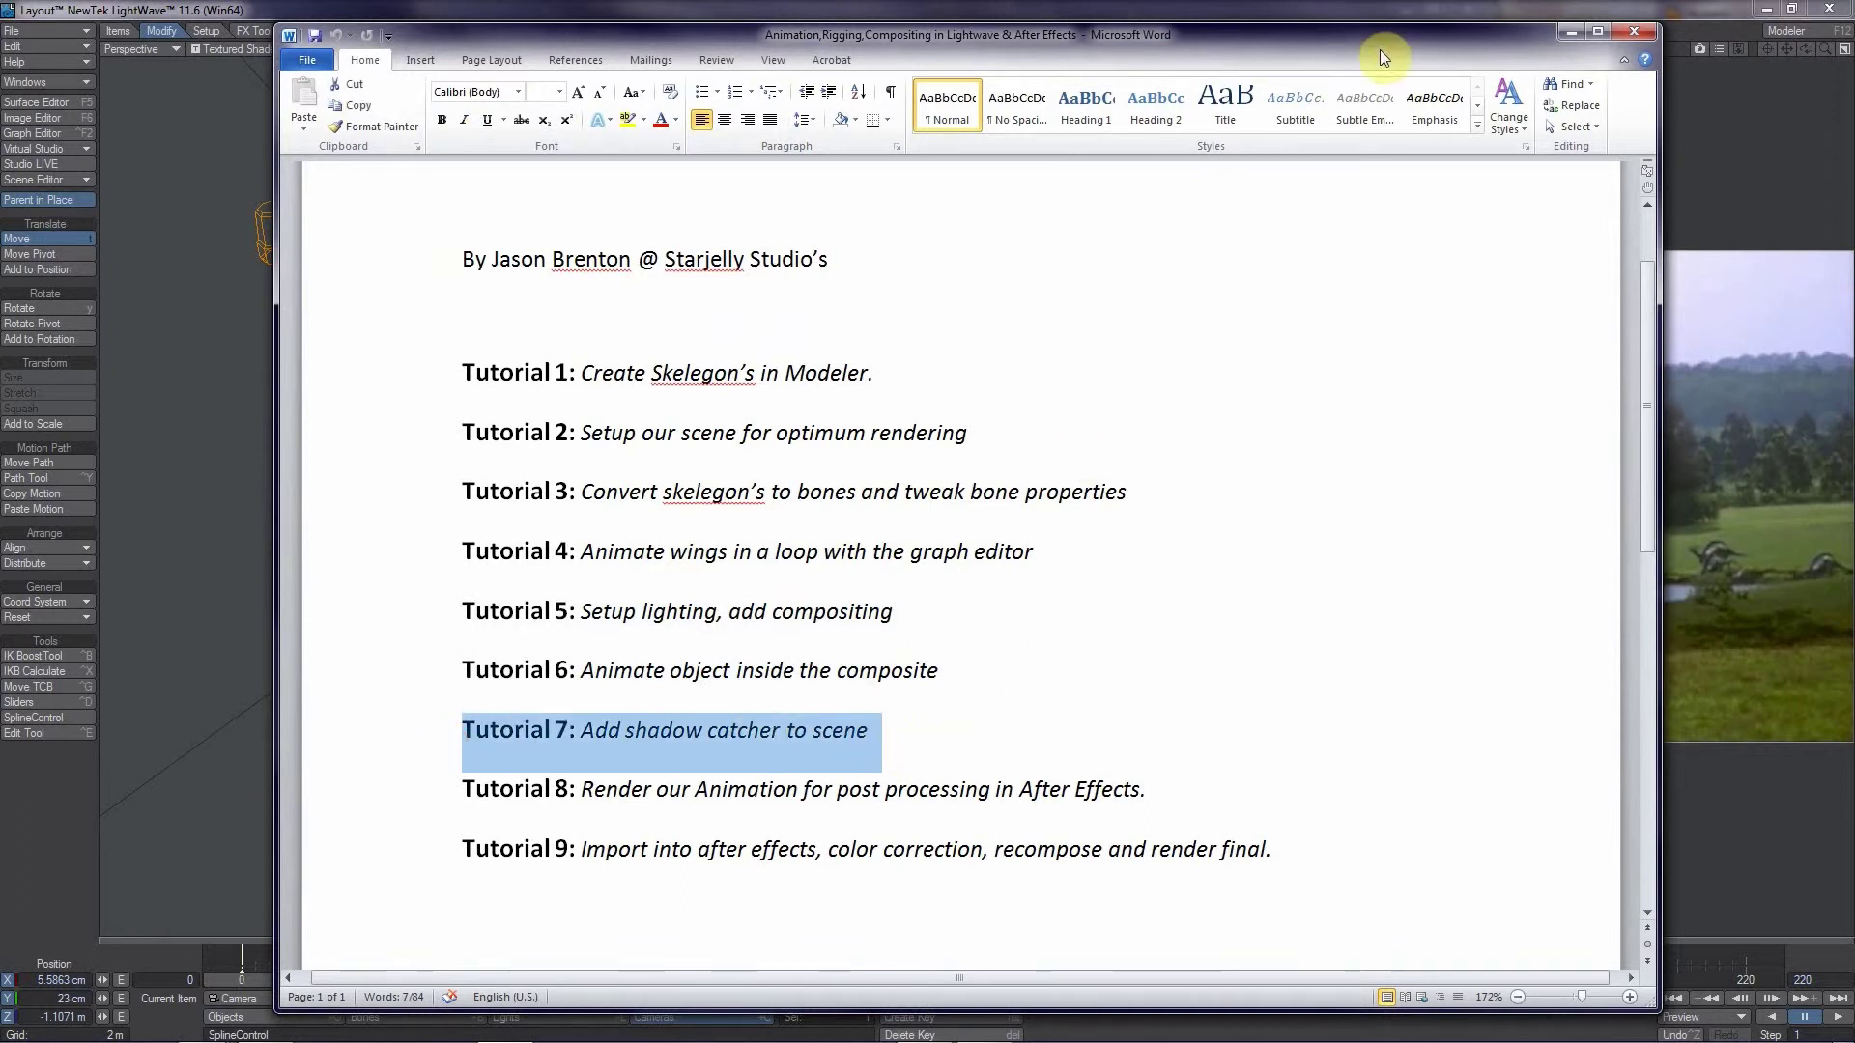
left_click_drag(1381, 58, 5, 126)
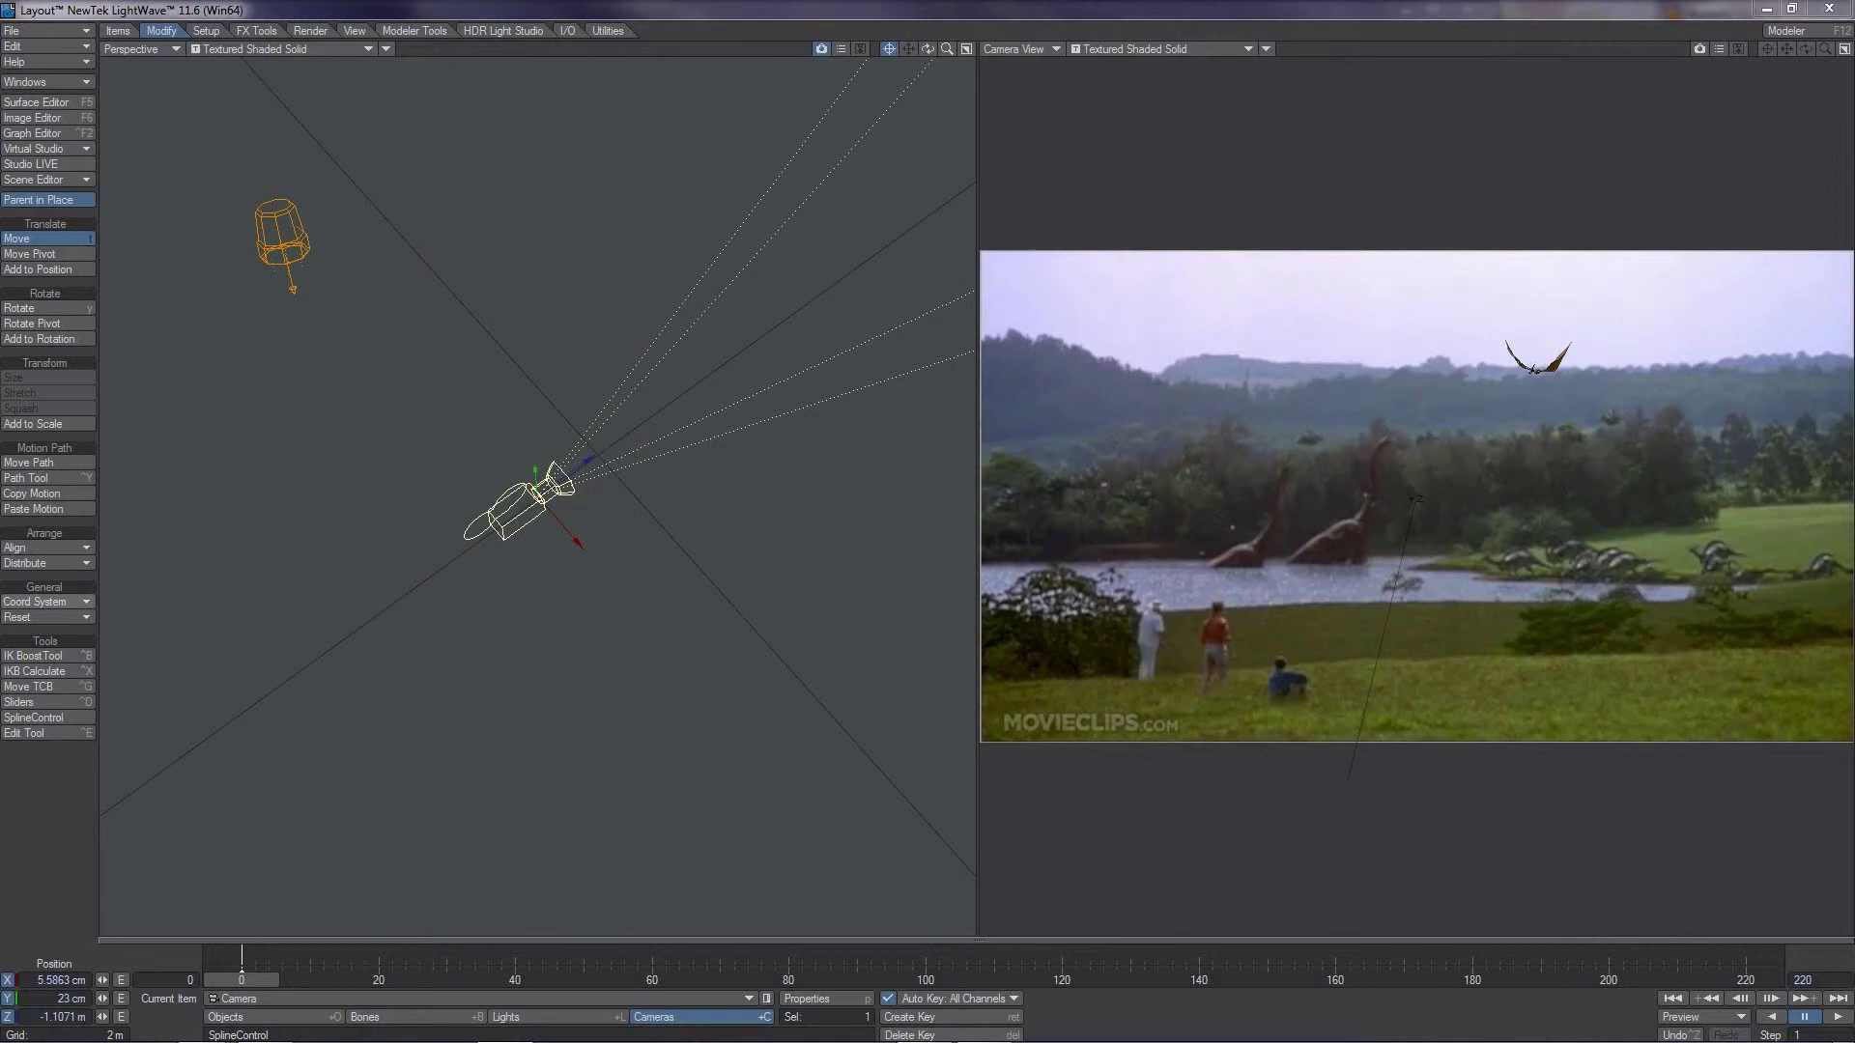
left_click(865, 10)
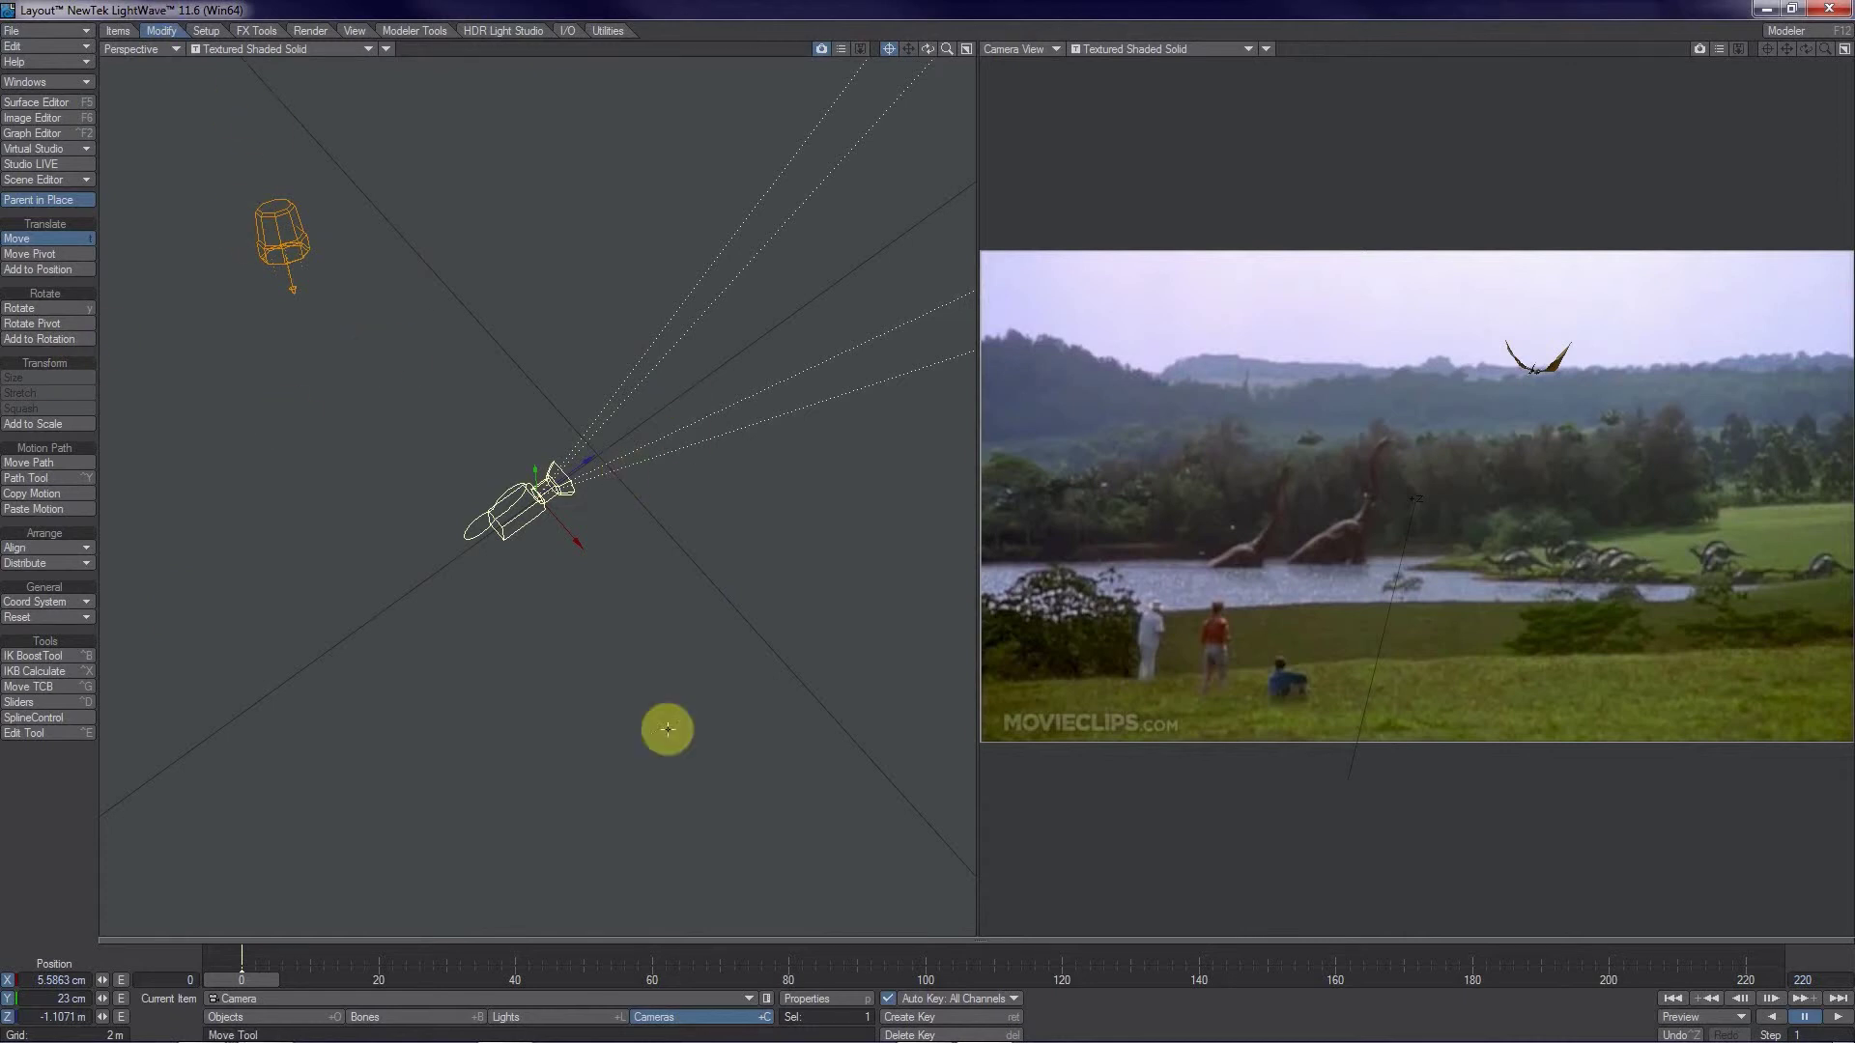
- Create a Ground Plane primitive 50 m wide and 50 m deep from the Modeler Tools geometry list
left_click(398, 30)
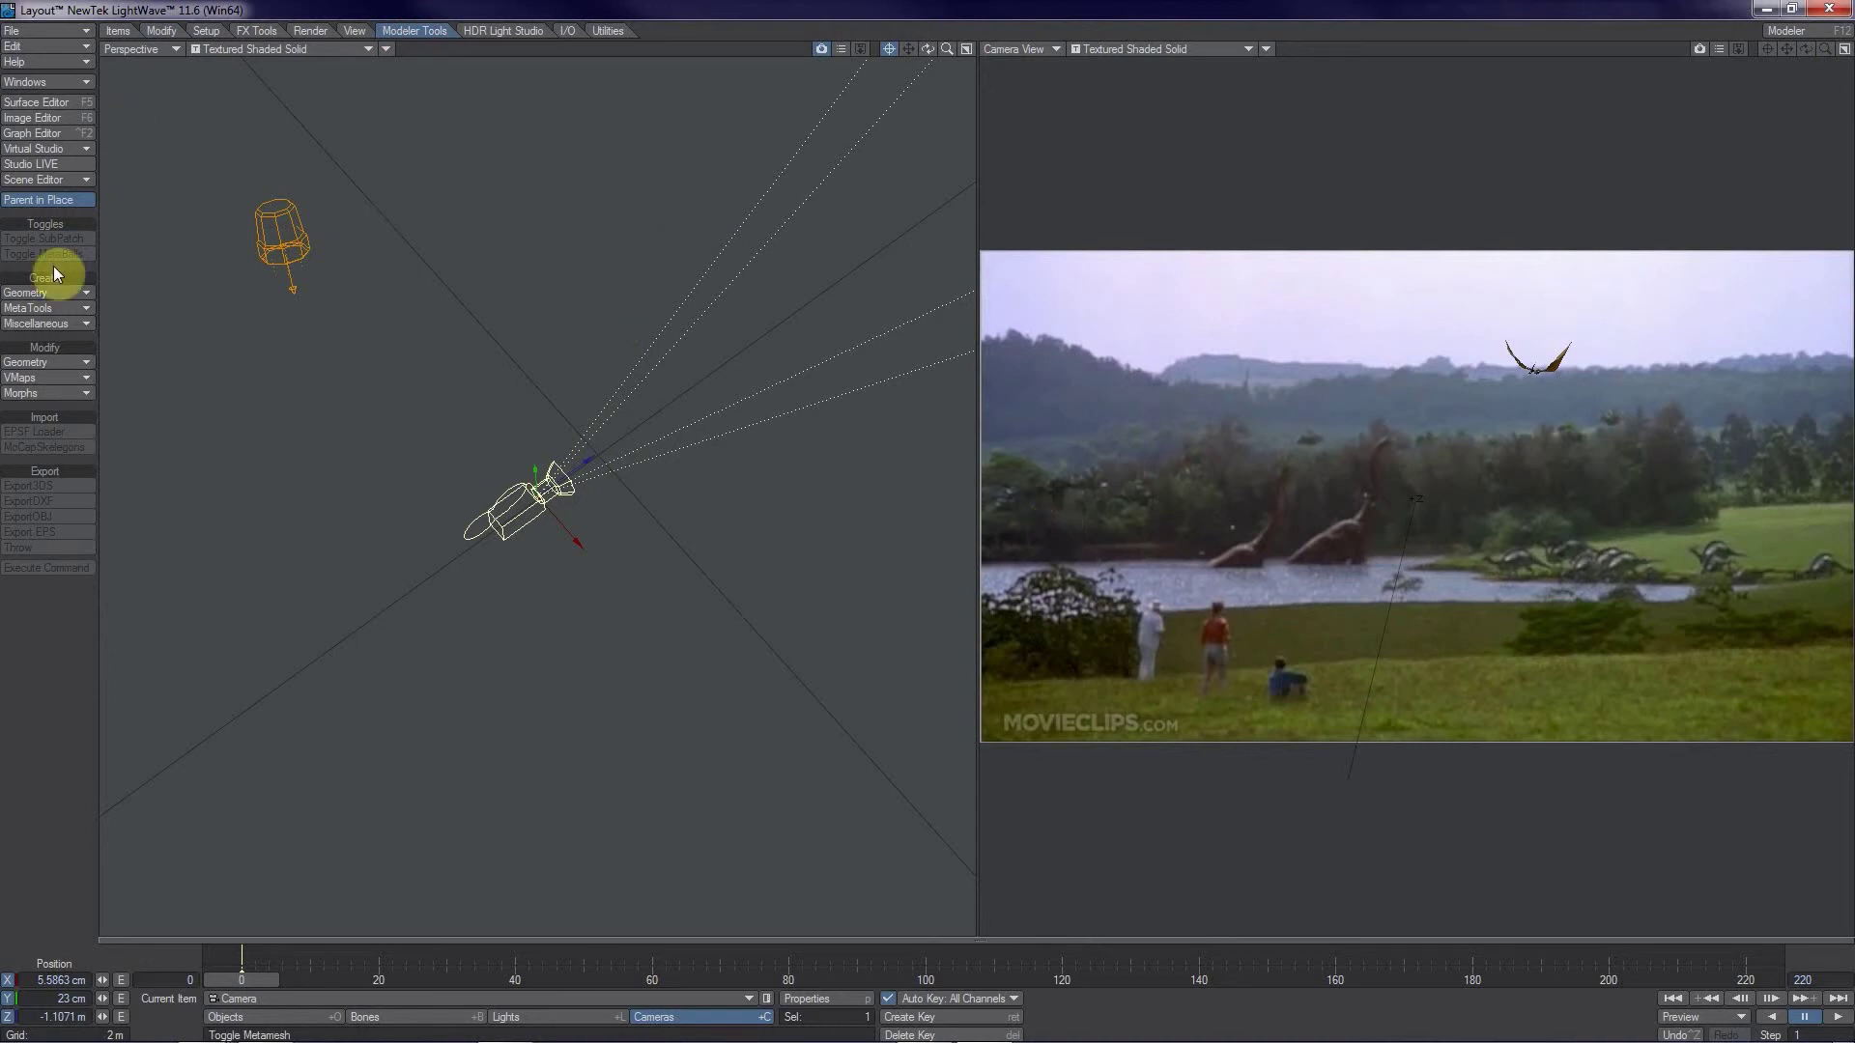
left_click(50, 292)
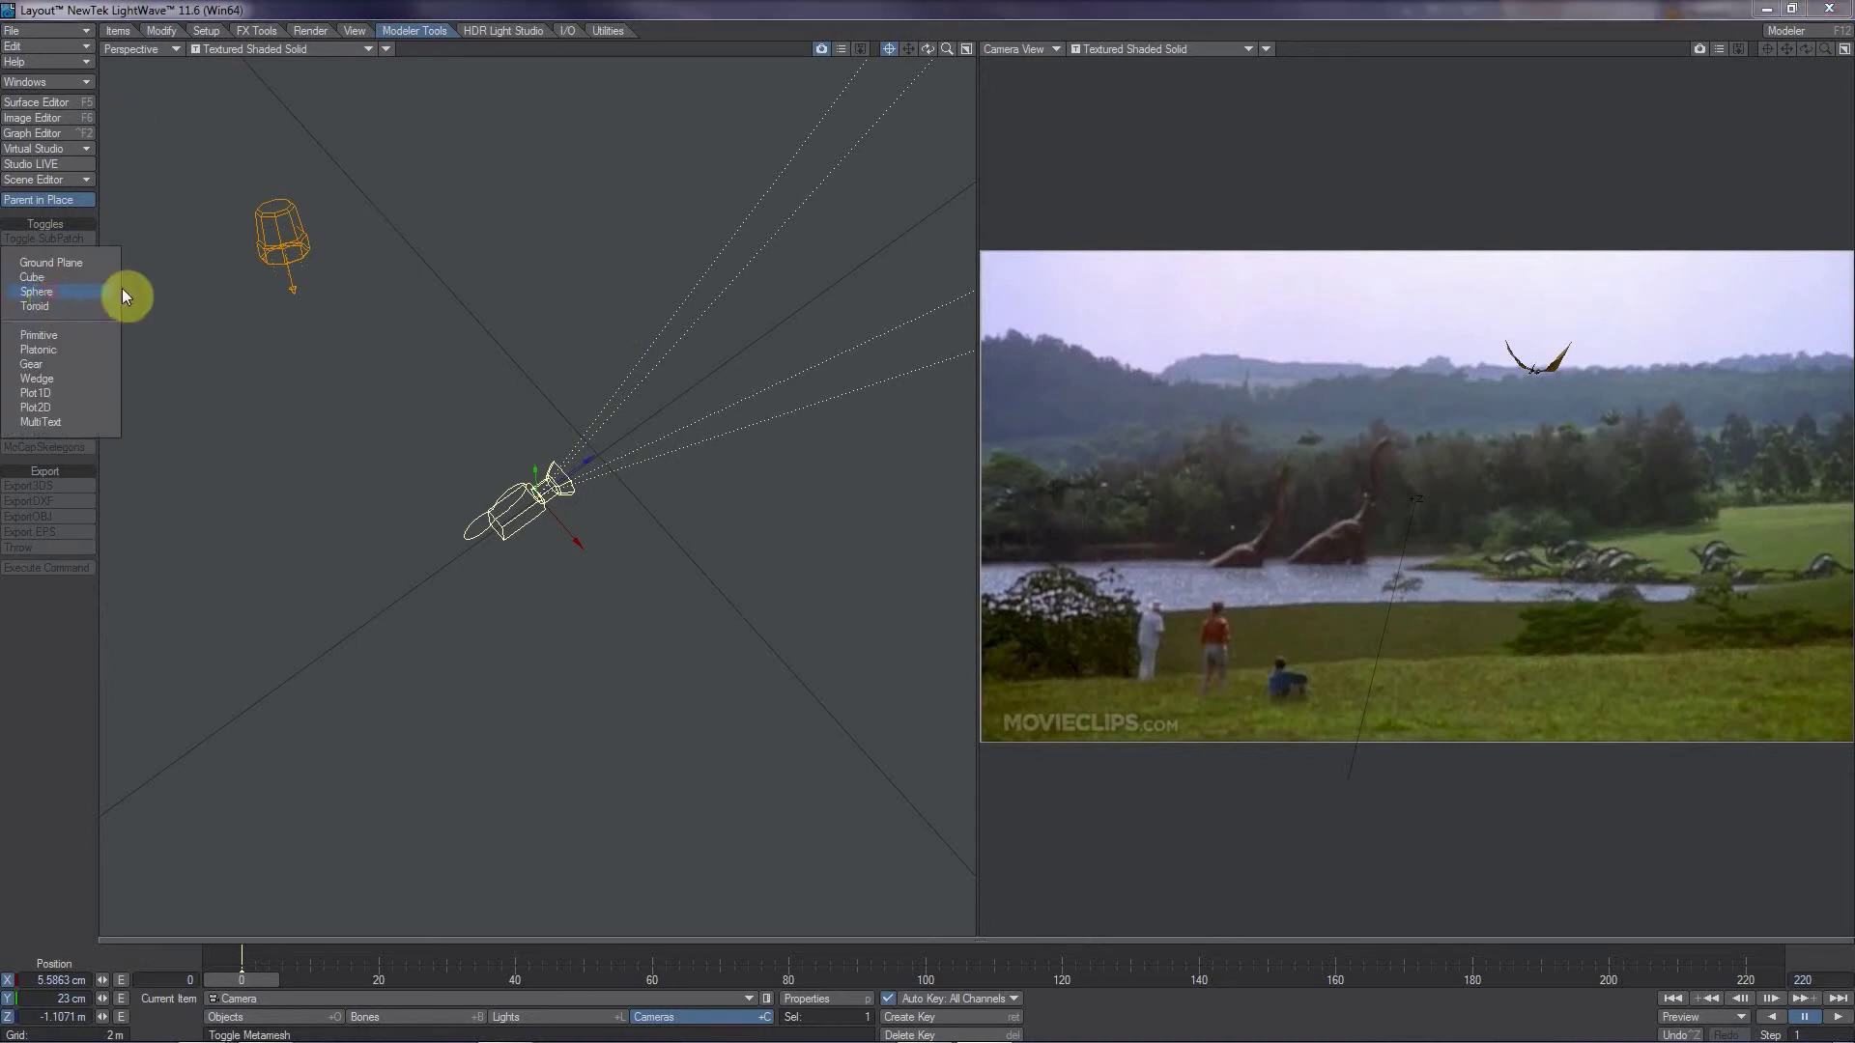
left_click(68, 261)
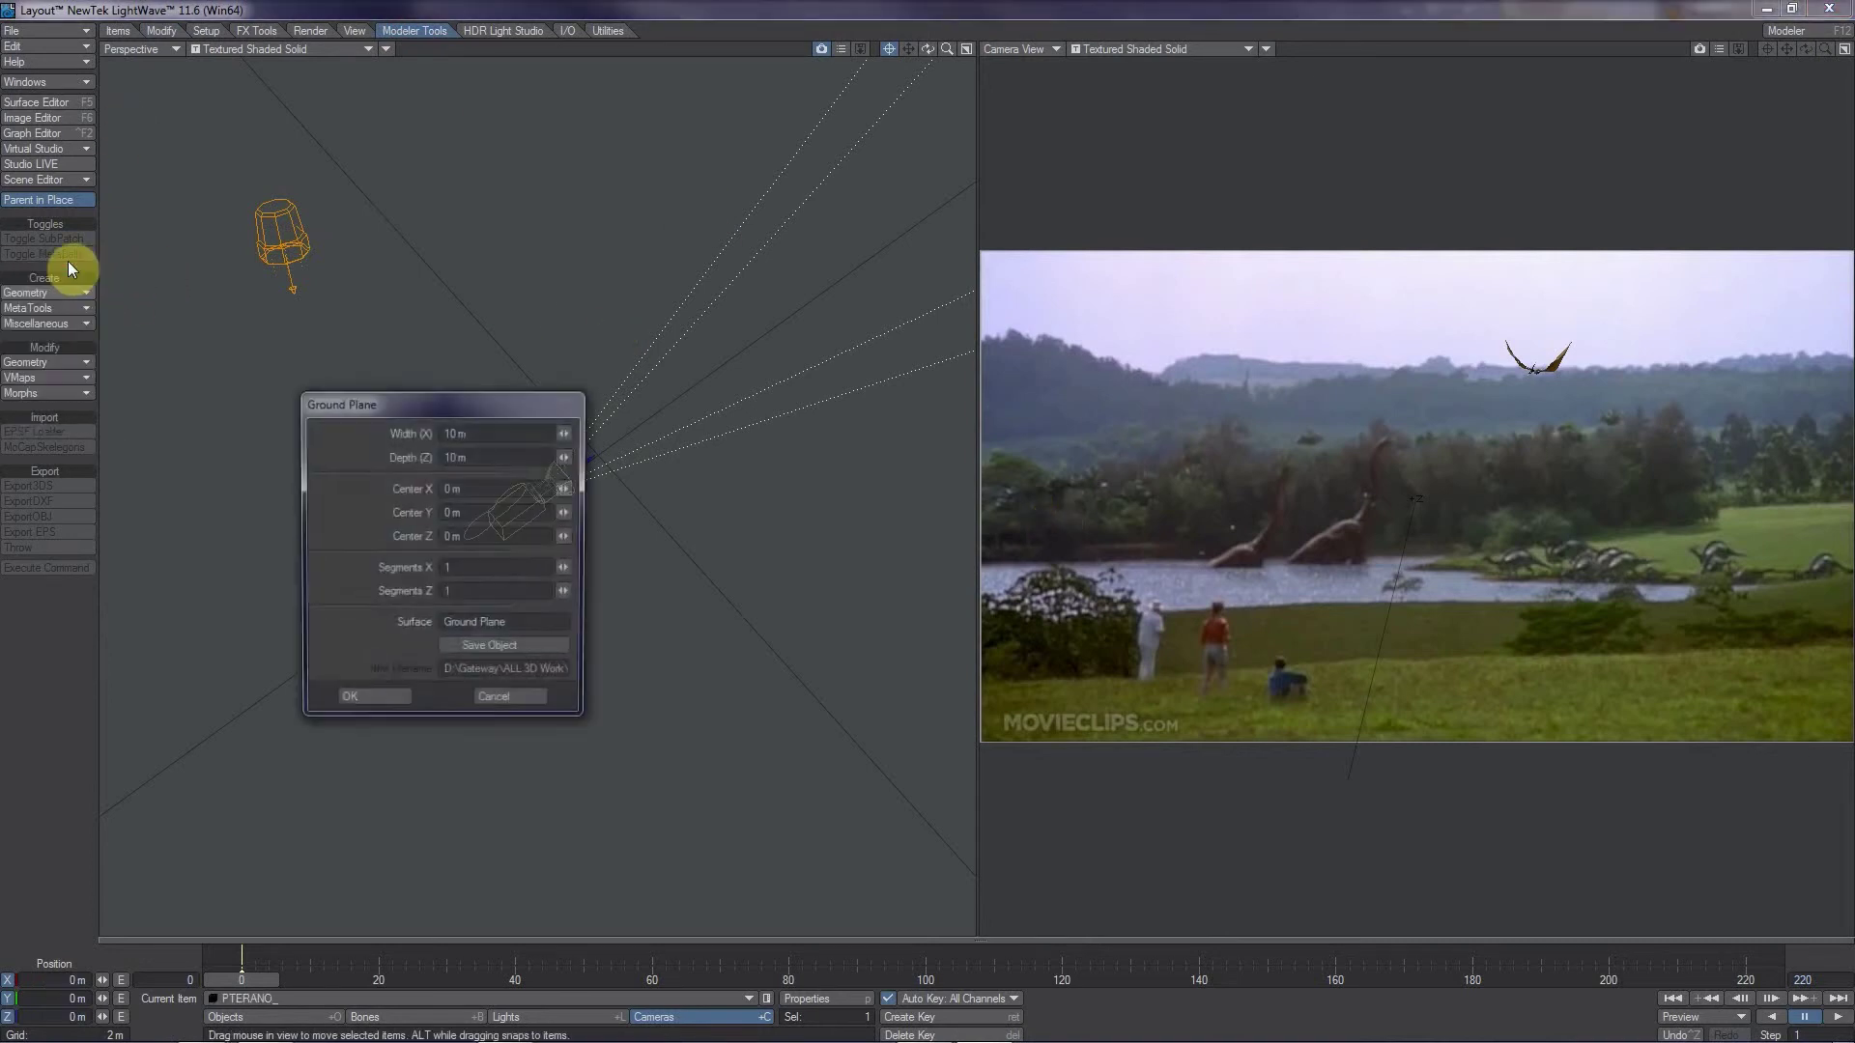
left_click(480, 432)
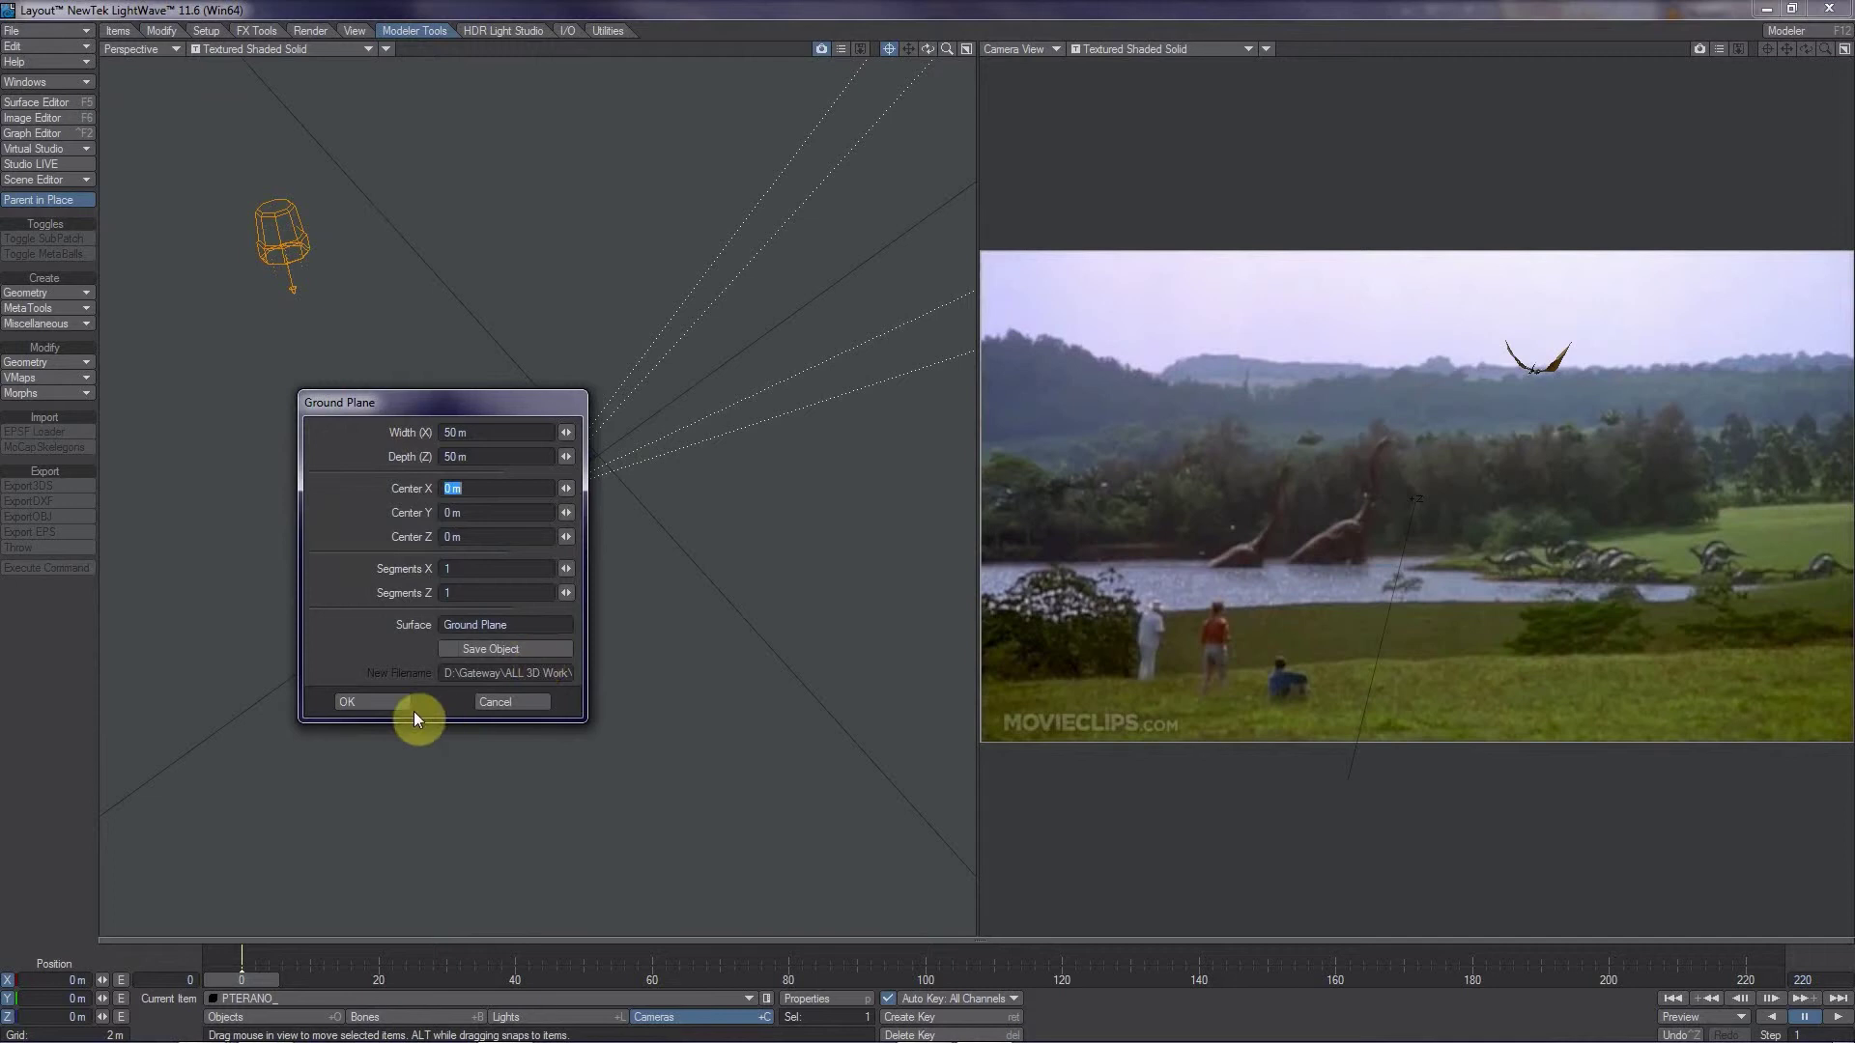
left_click(383, 706)
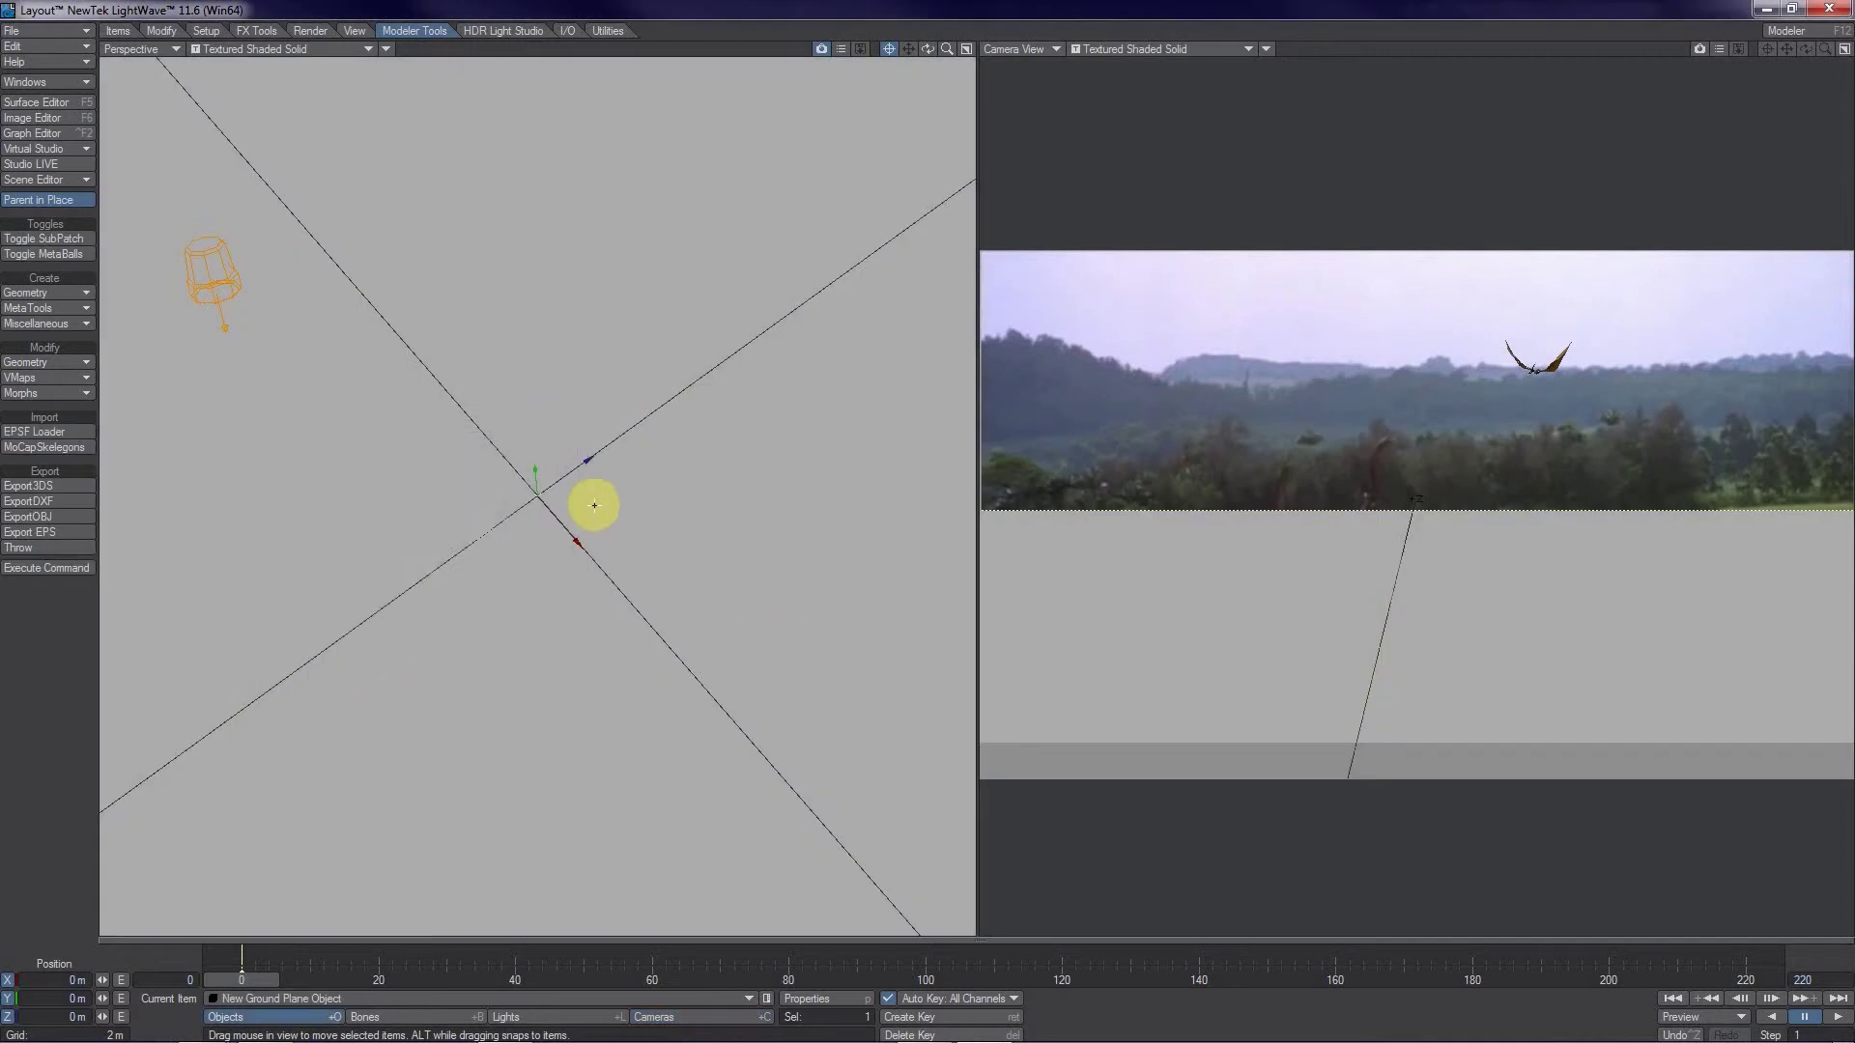
- Tilt the ground plane forward, lower it and push it back, then ease its pitch back slightly
scroll(594, 471, "down", 5)
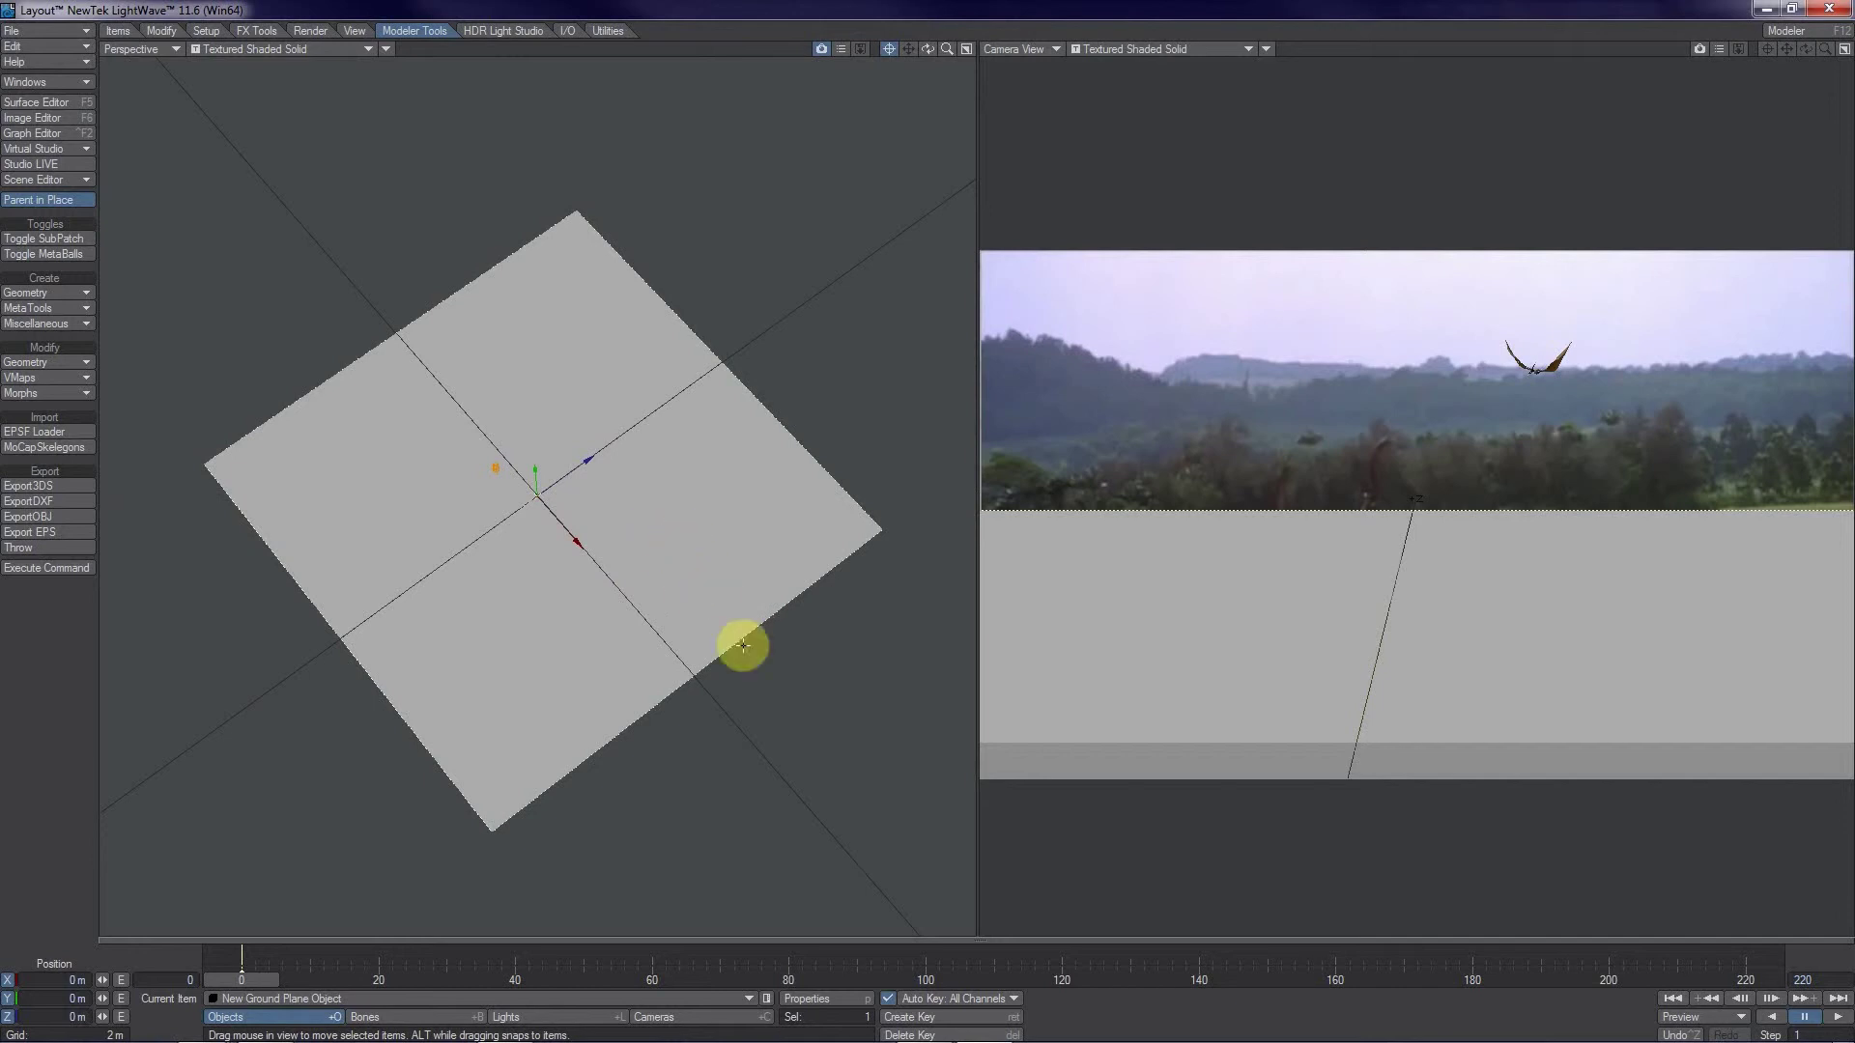
key("y")
left_click_drag(556, 455, 927, 511)
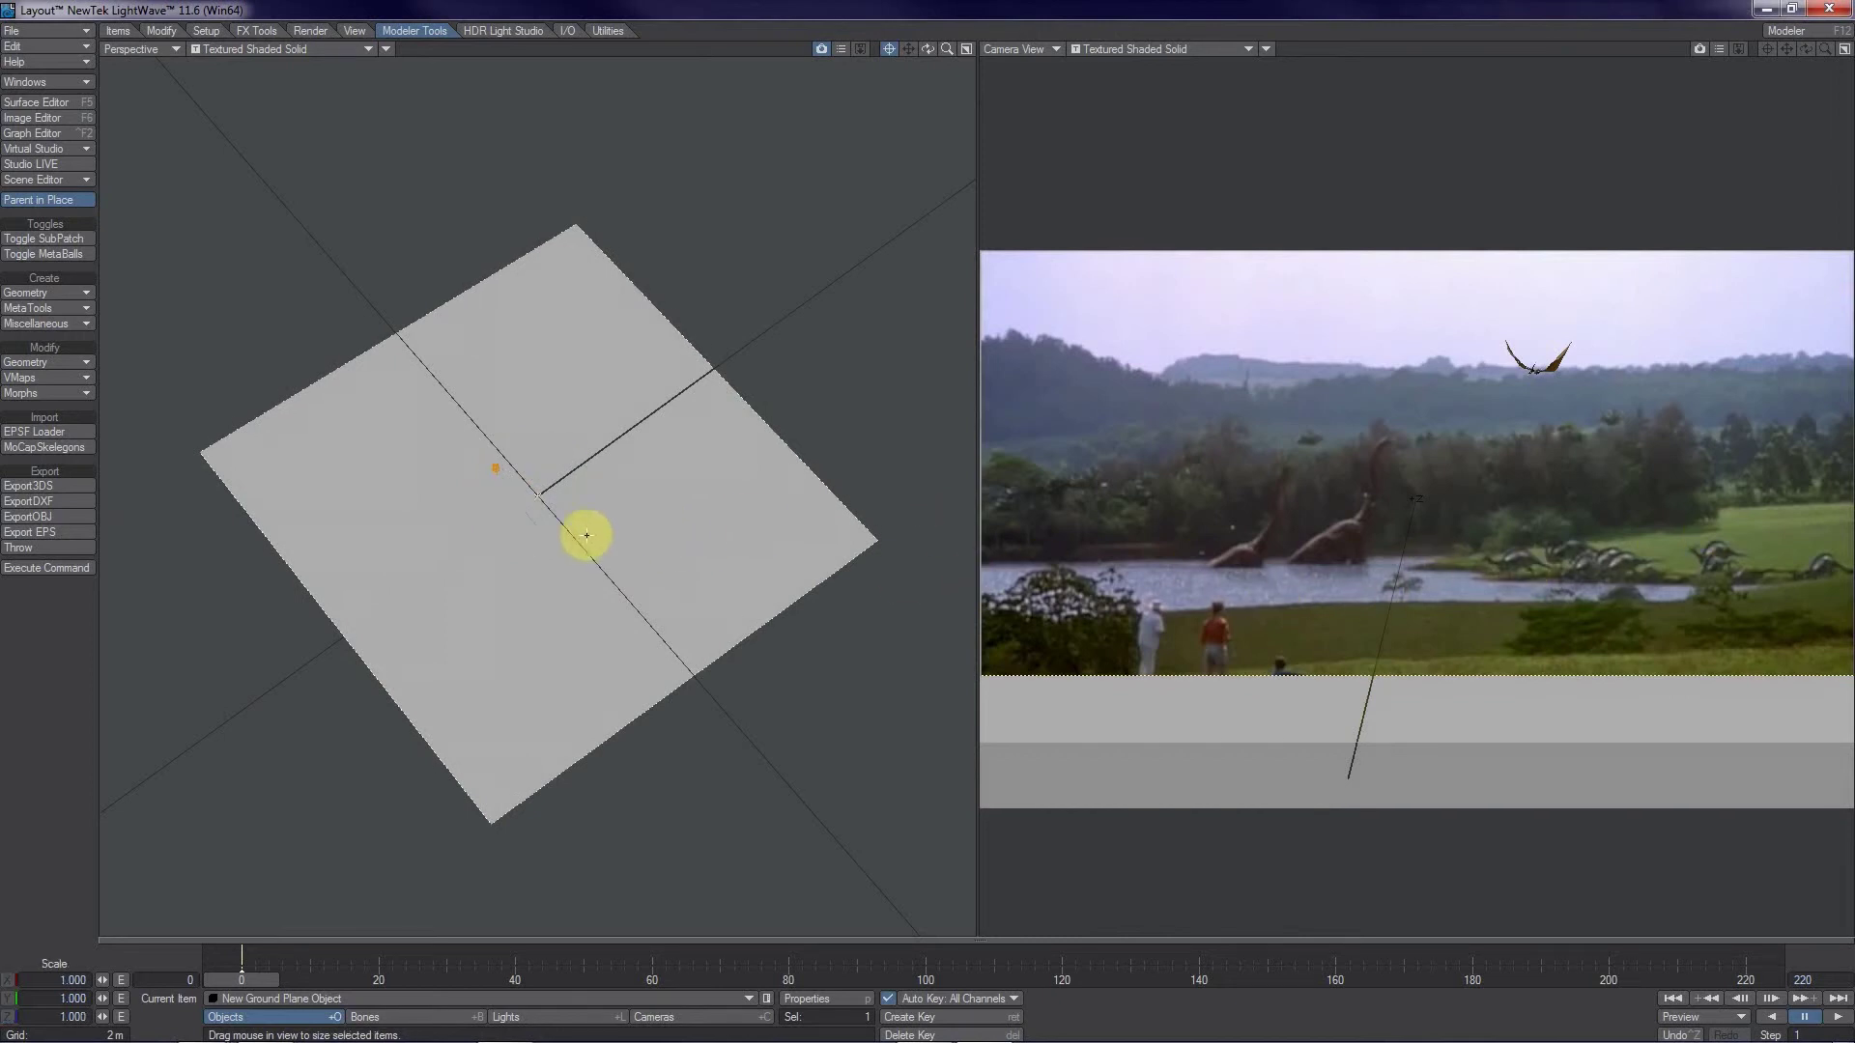
key("t")
left_click_drag(587, 468, 942, 526)
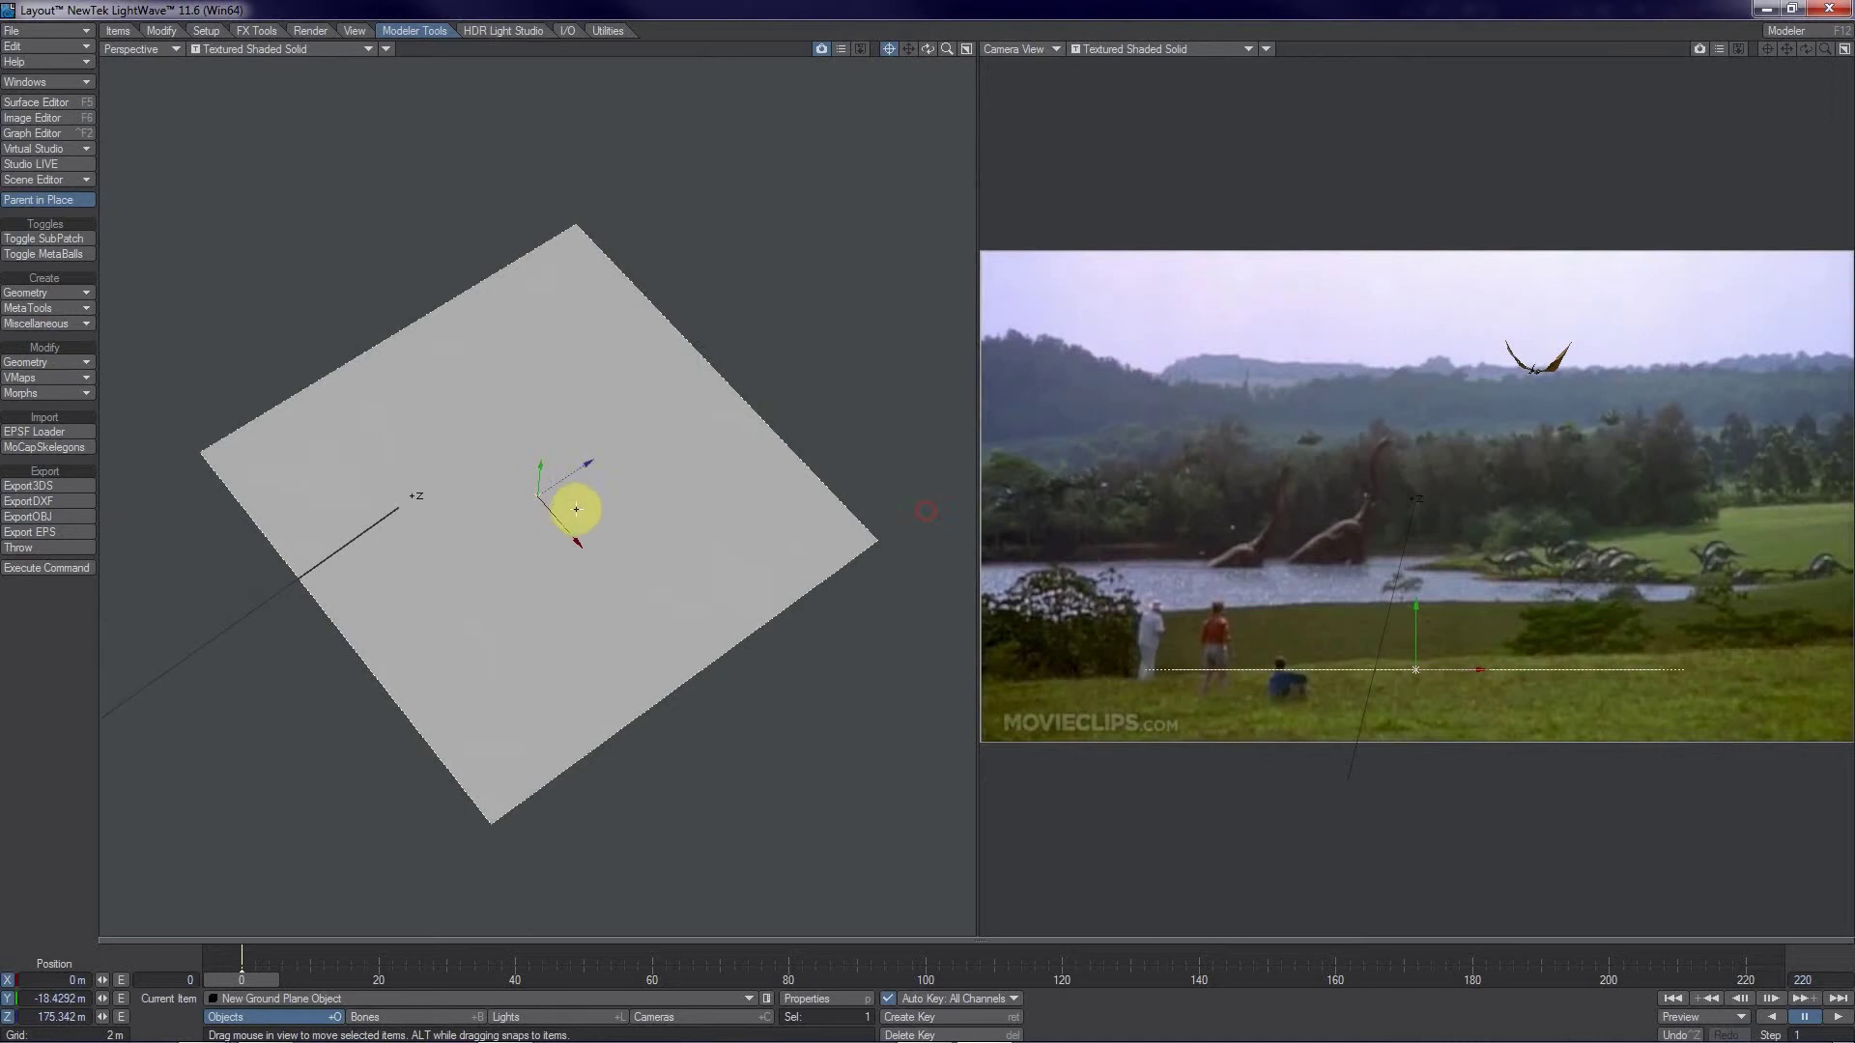
key("y")
left_click_drag(940, 525, 941, 527)
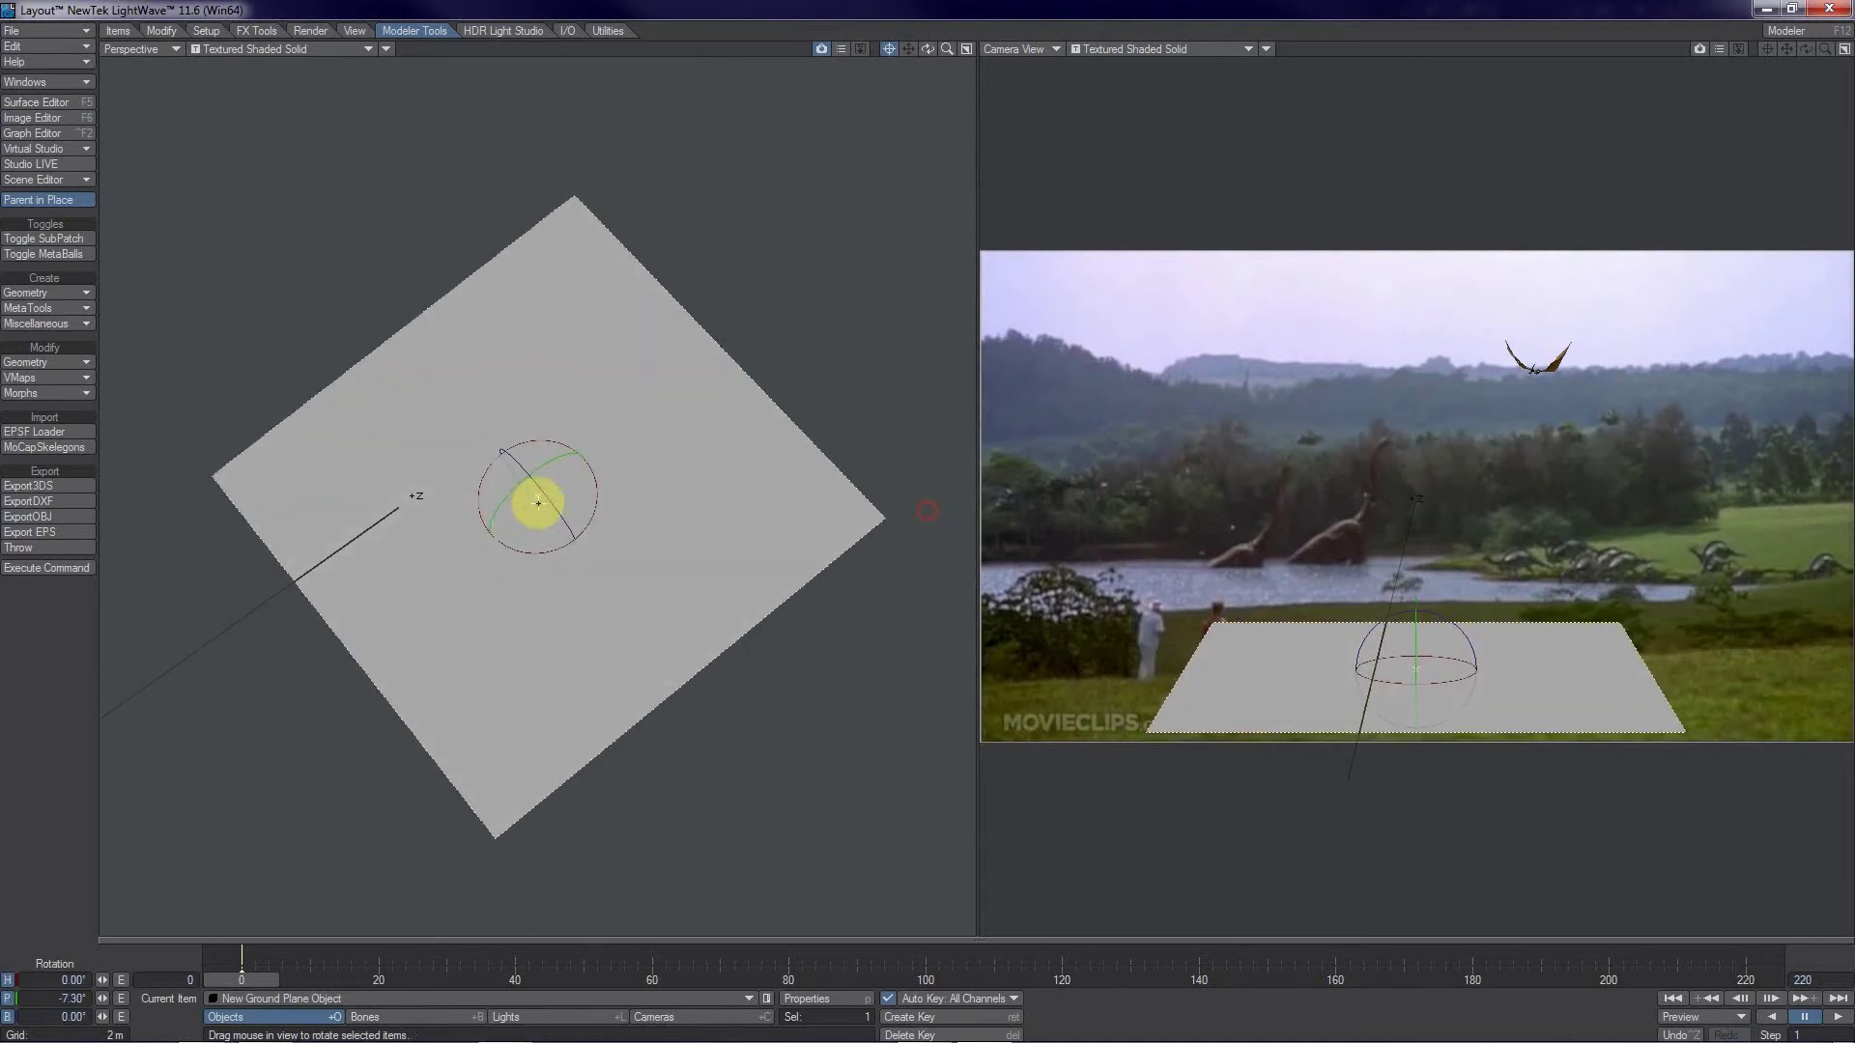
- Raise the ground plane slightly in the camera view
key("h")
key("t")
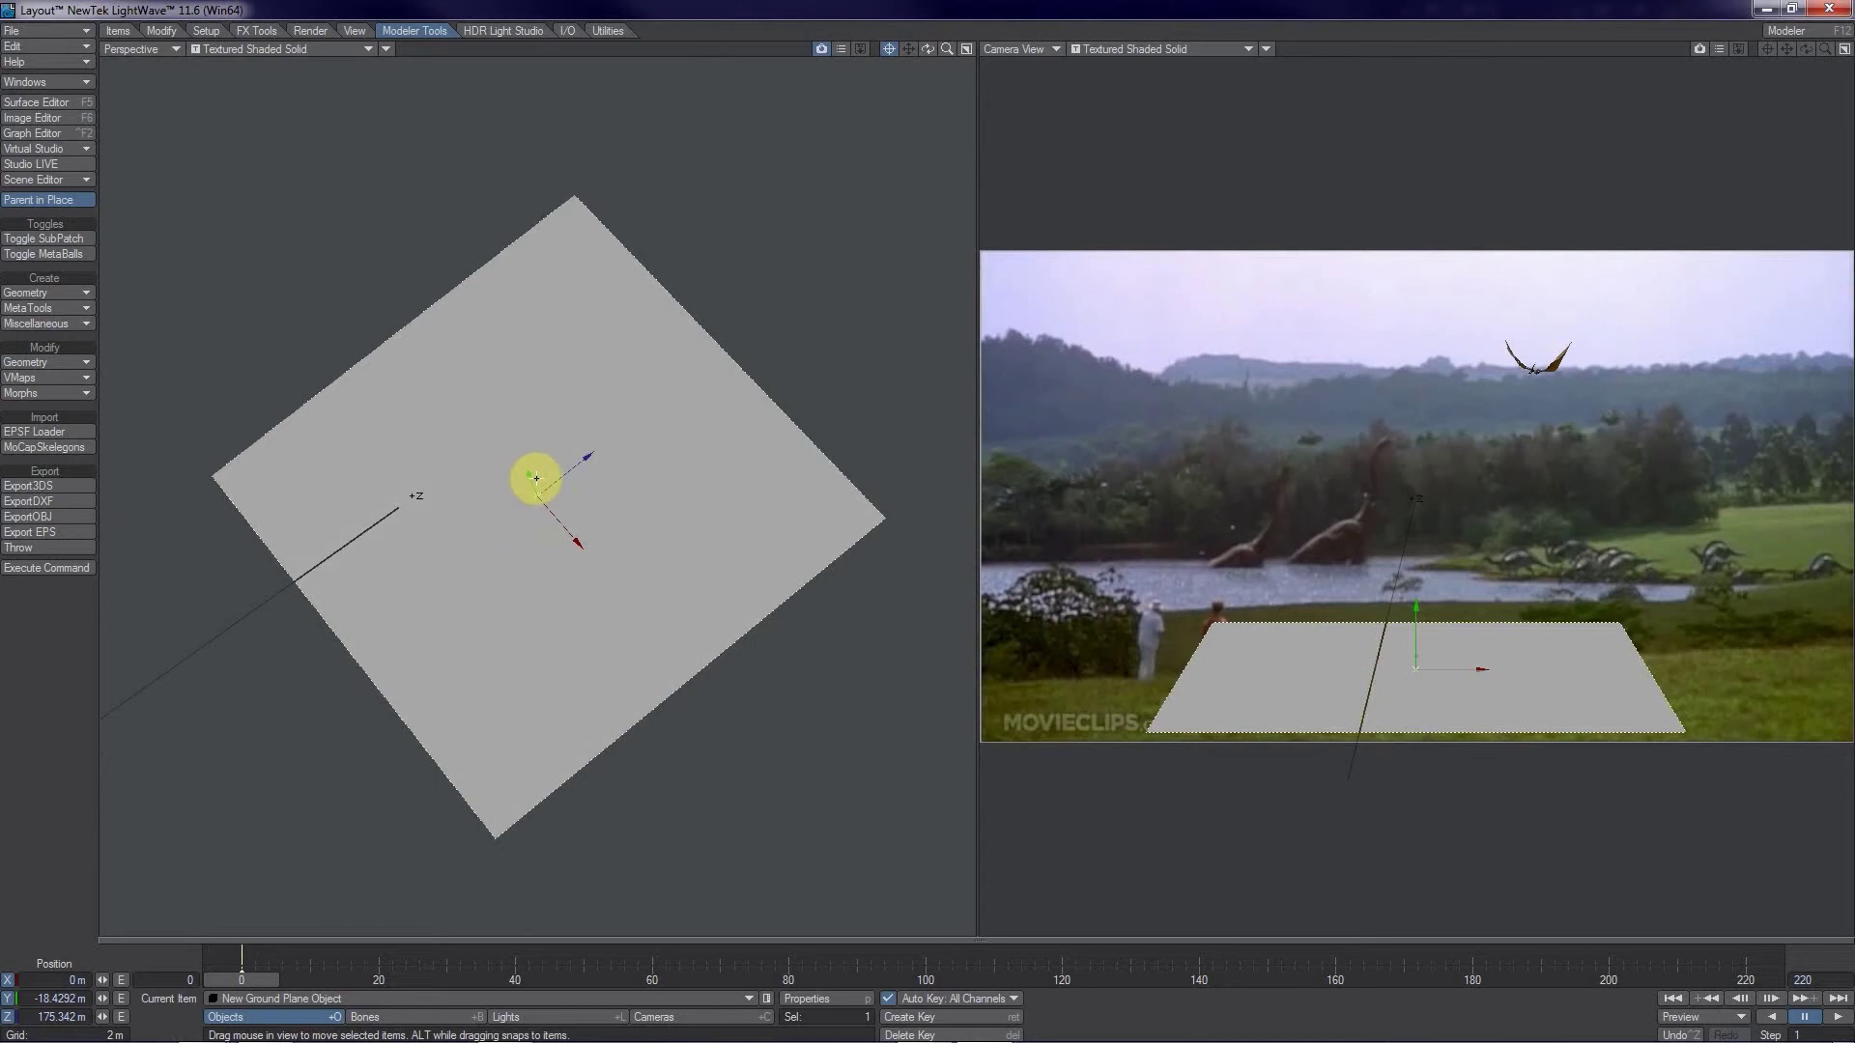
left_click_drag(943, 526, 943, 526)
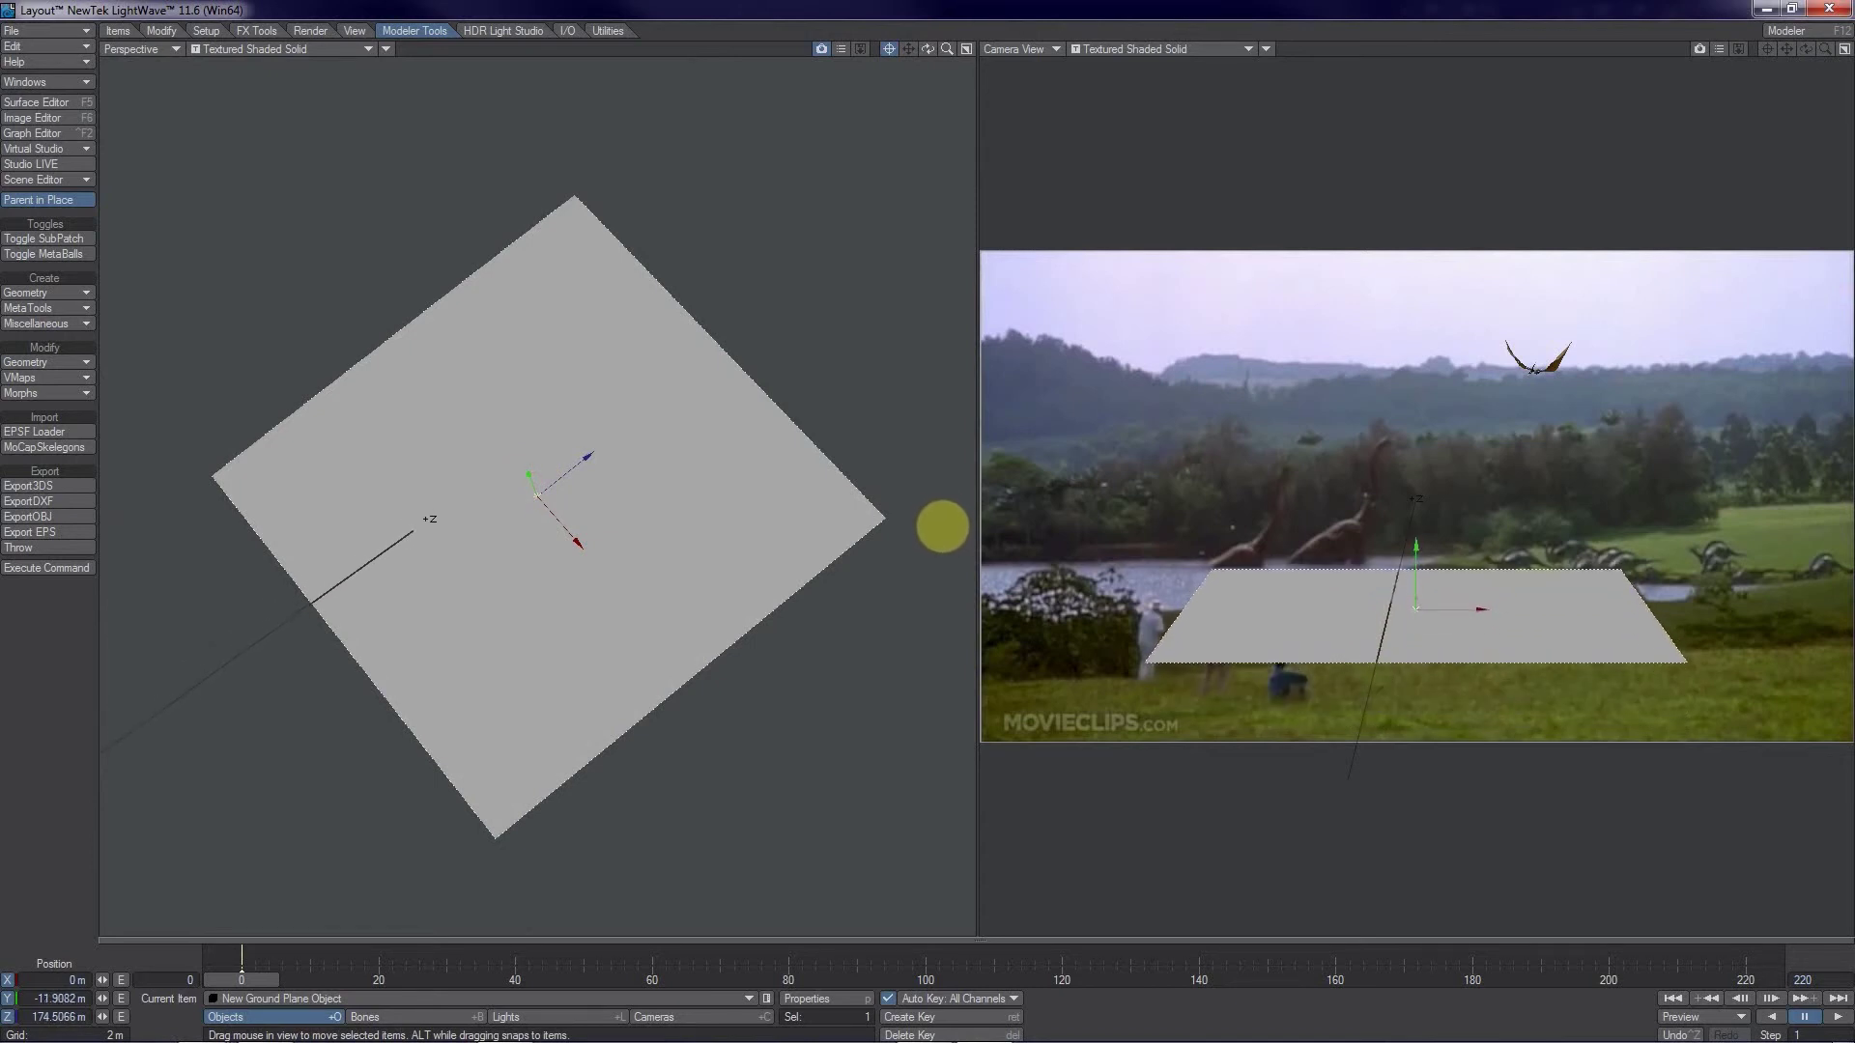
key("y")
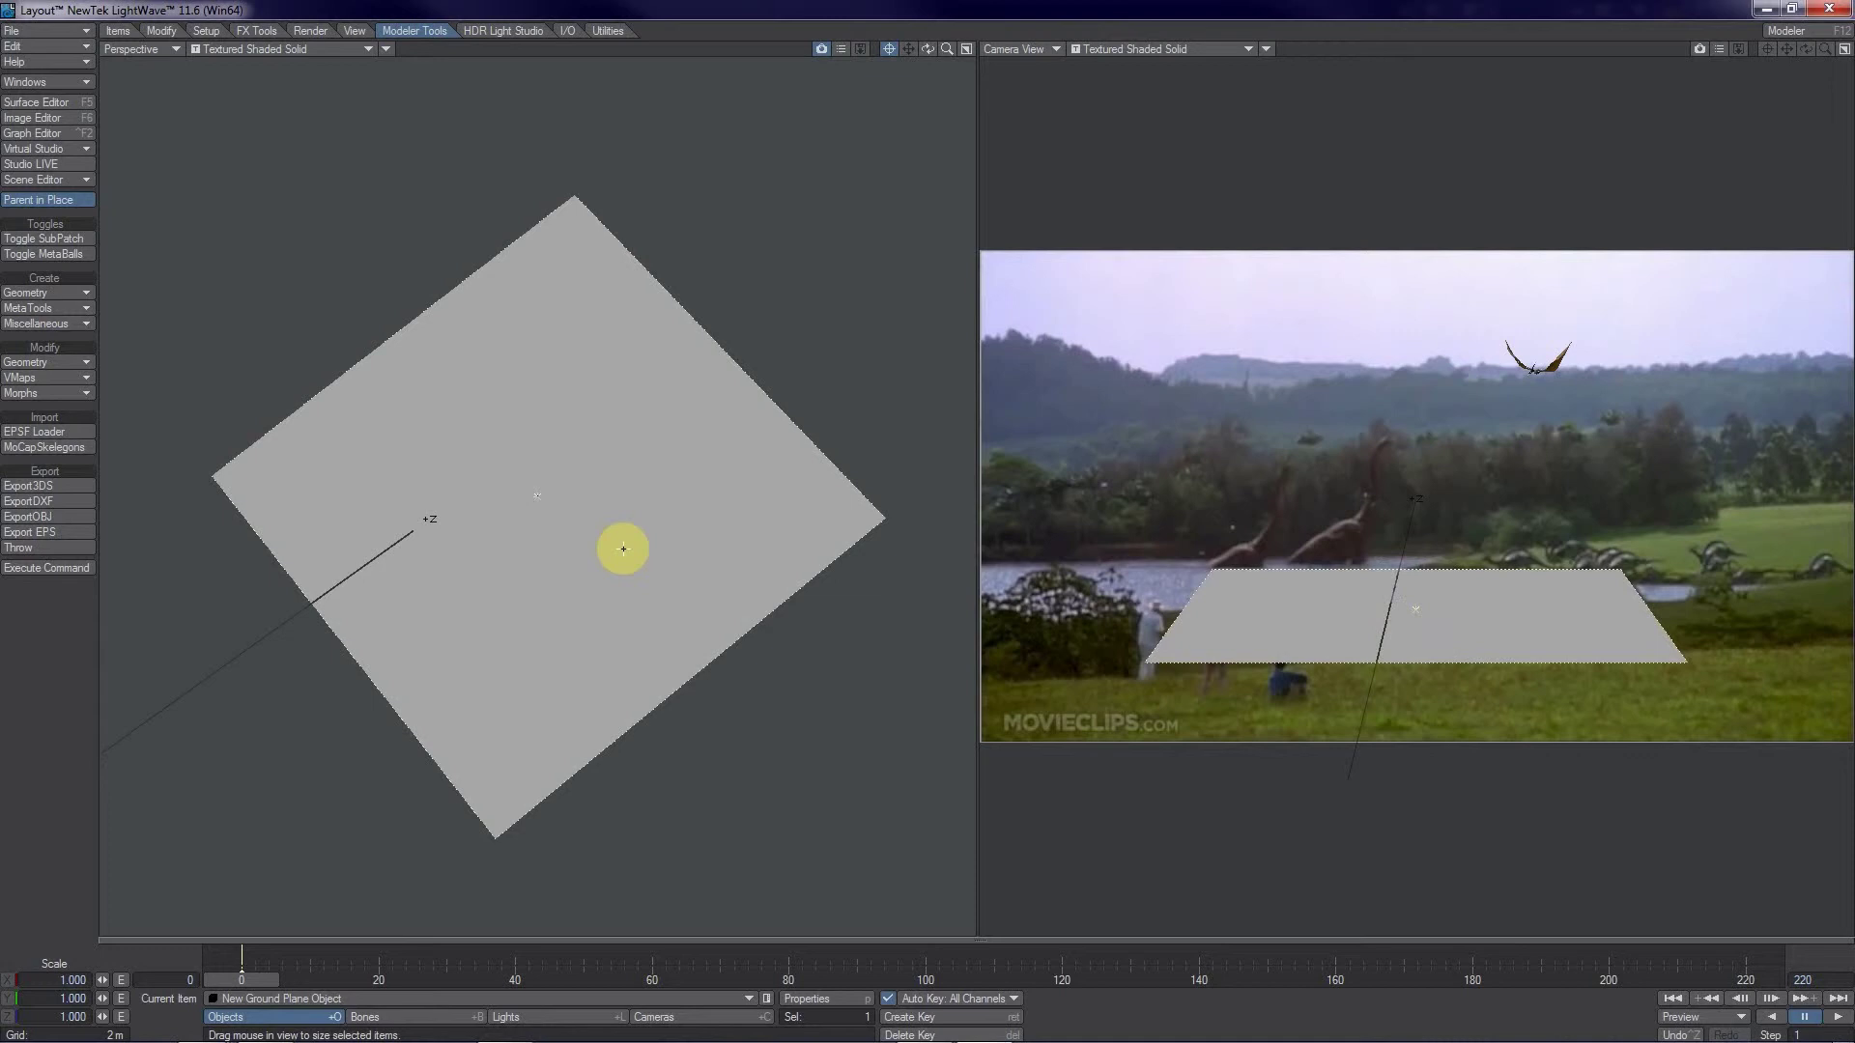
key("y")
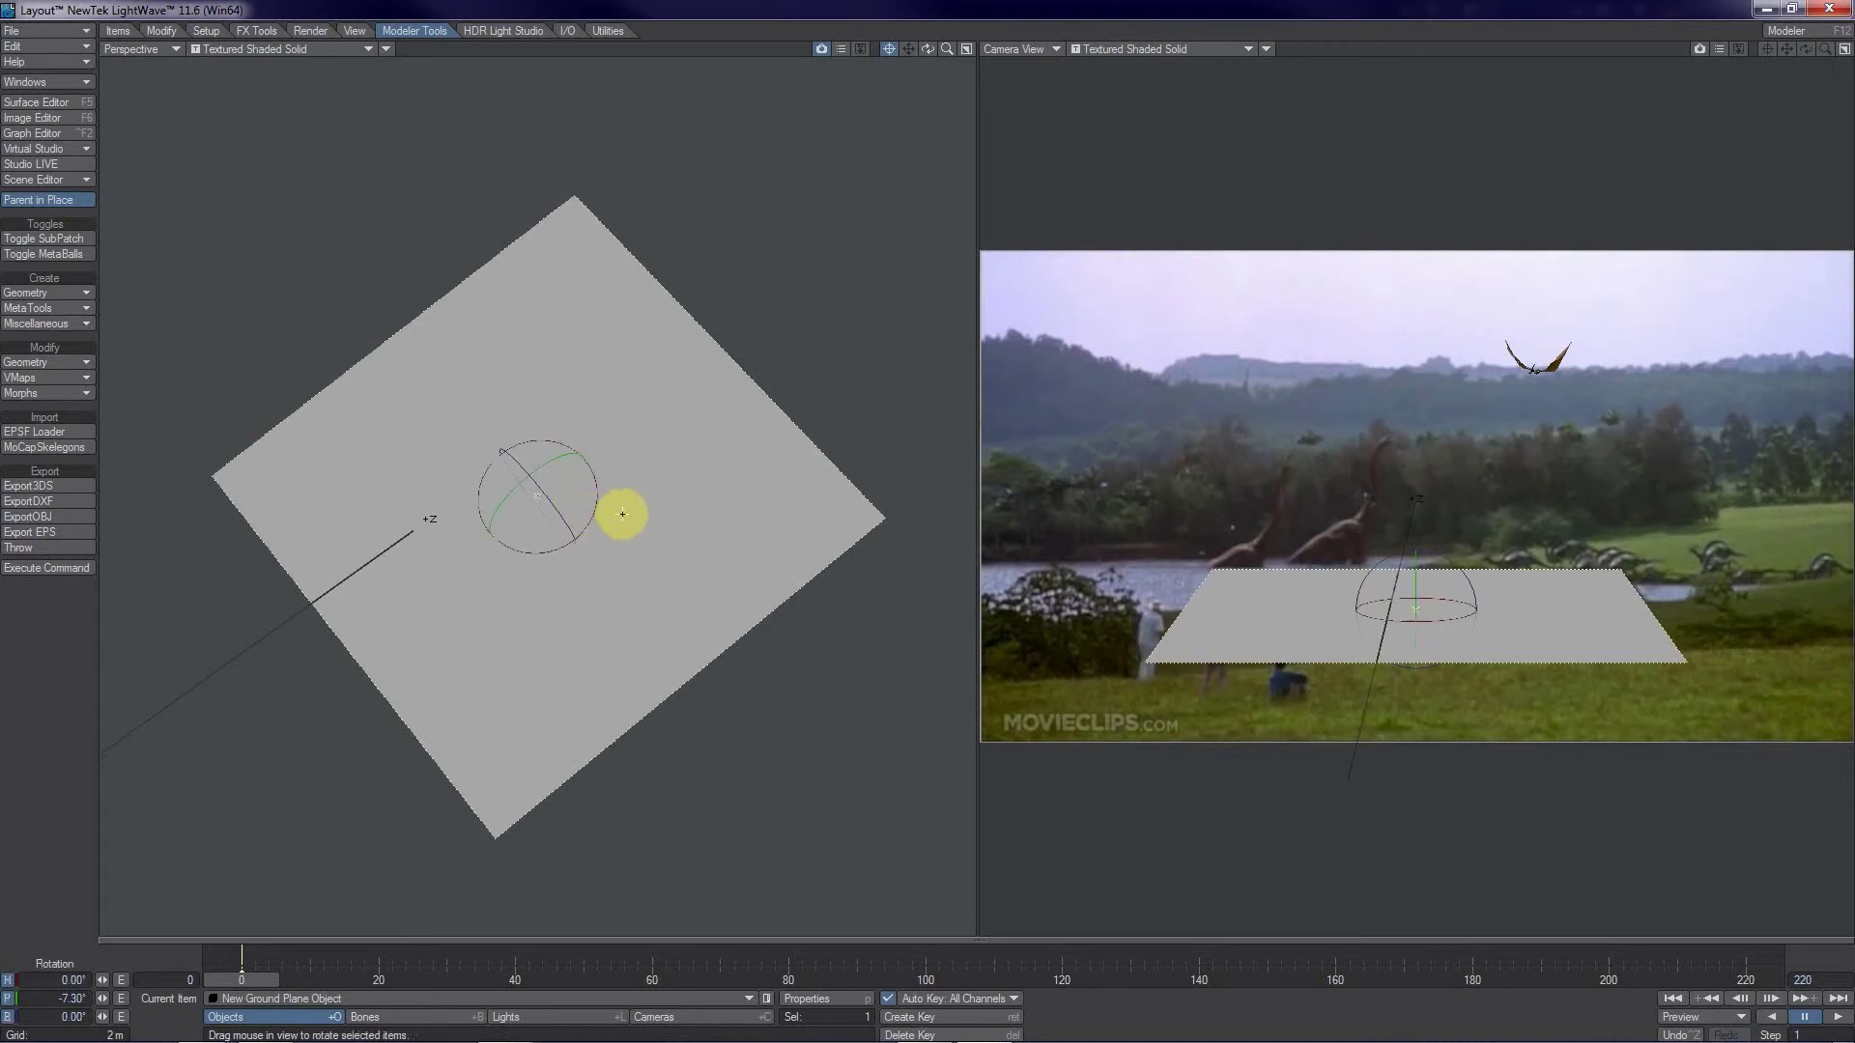
key("h")
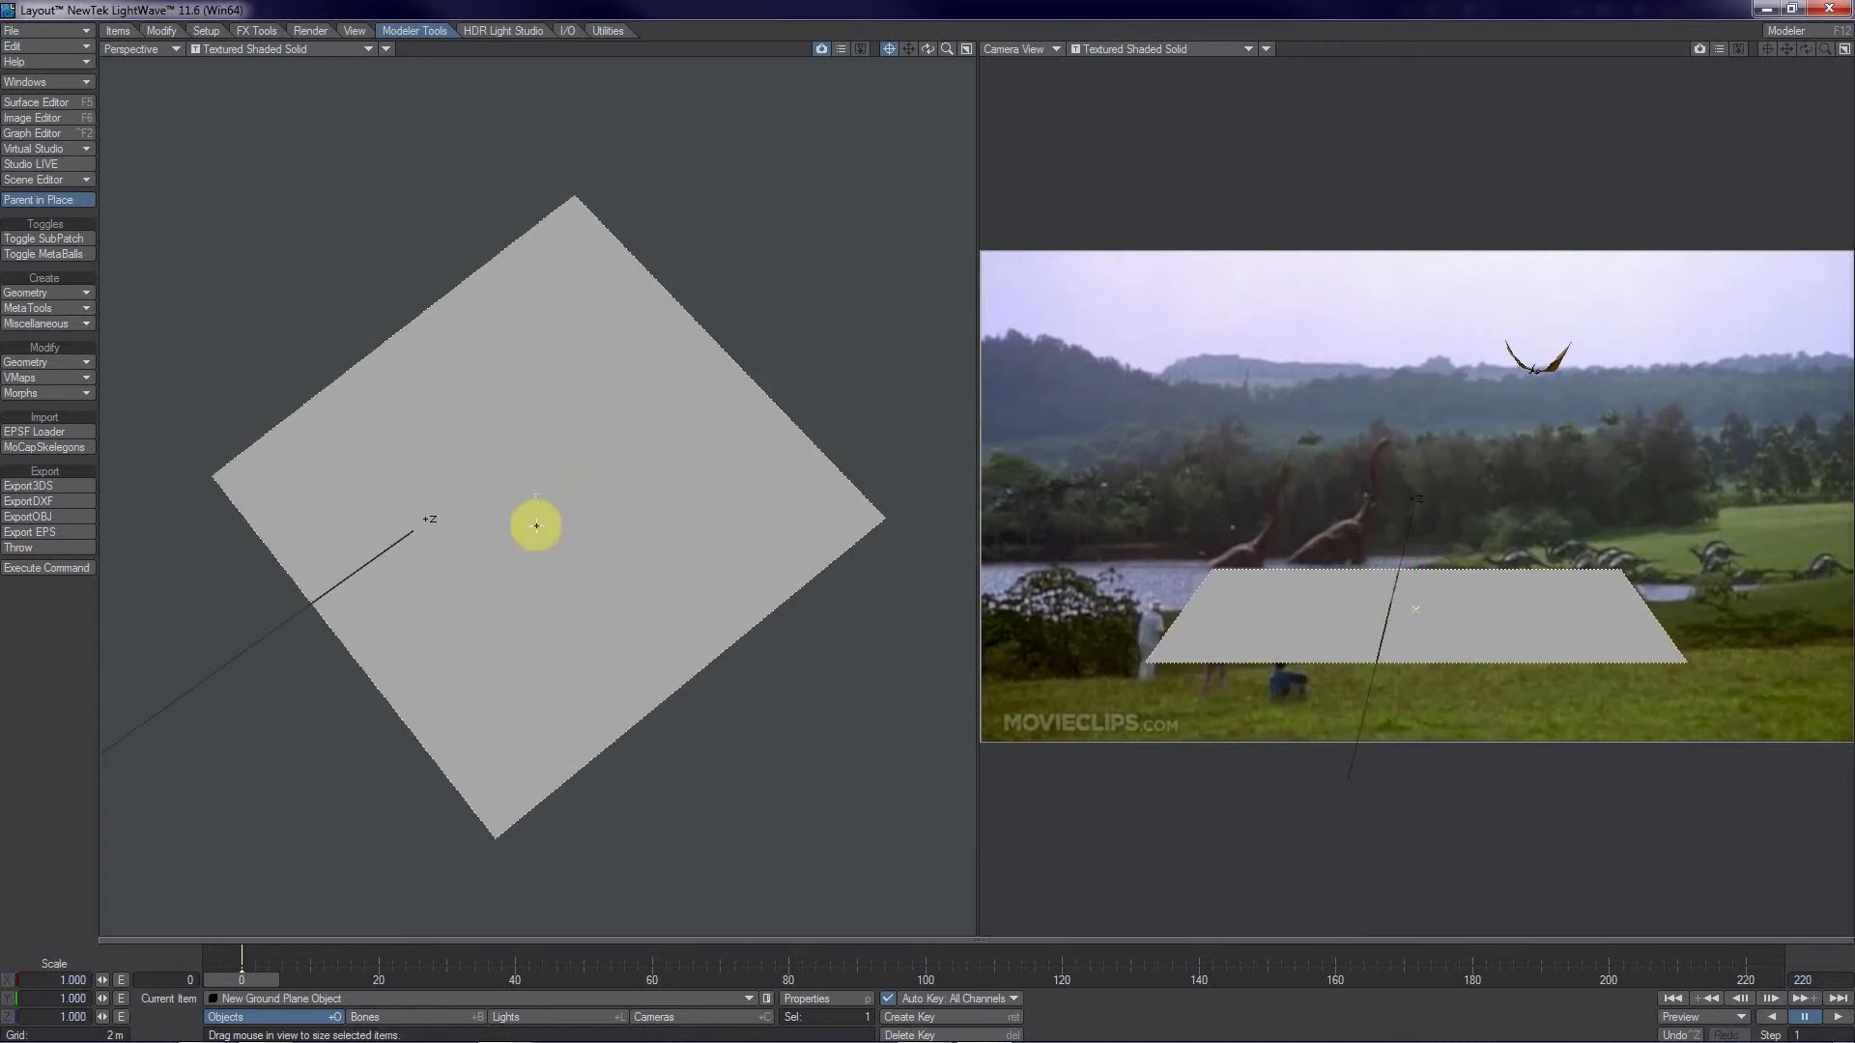
key("t")
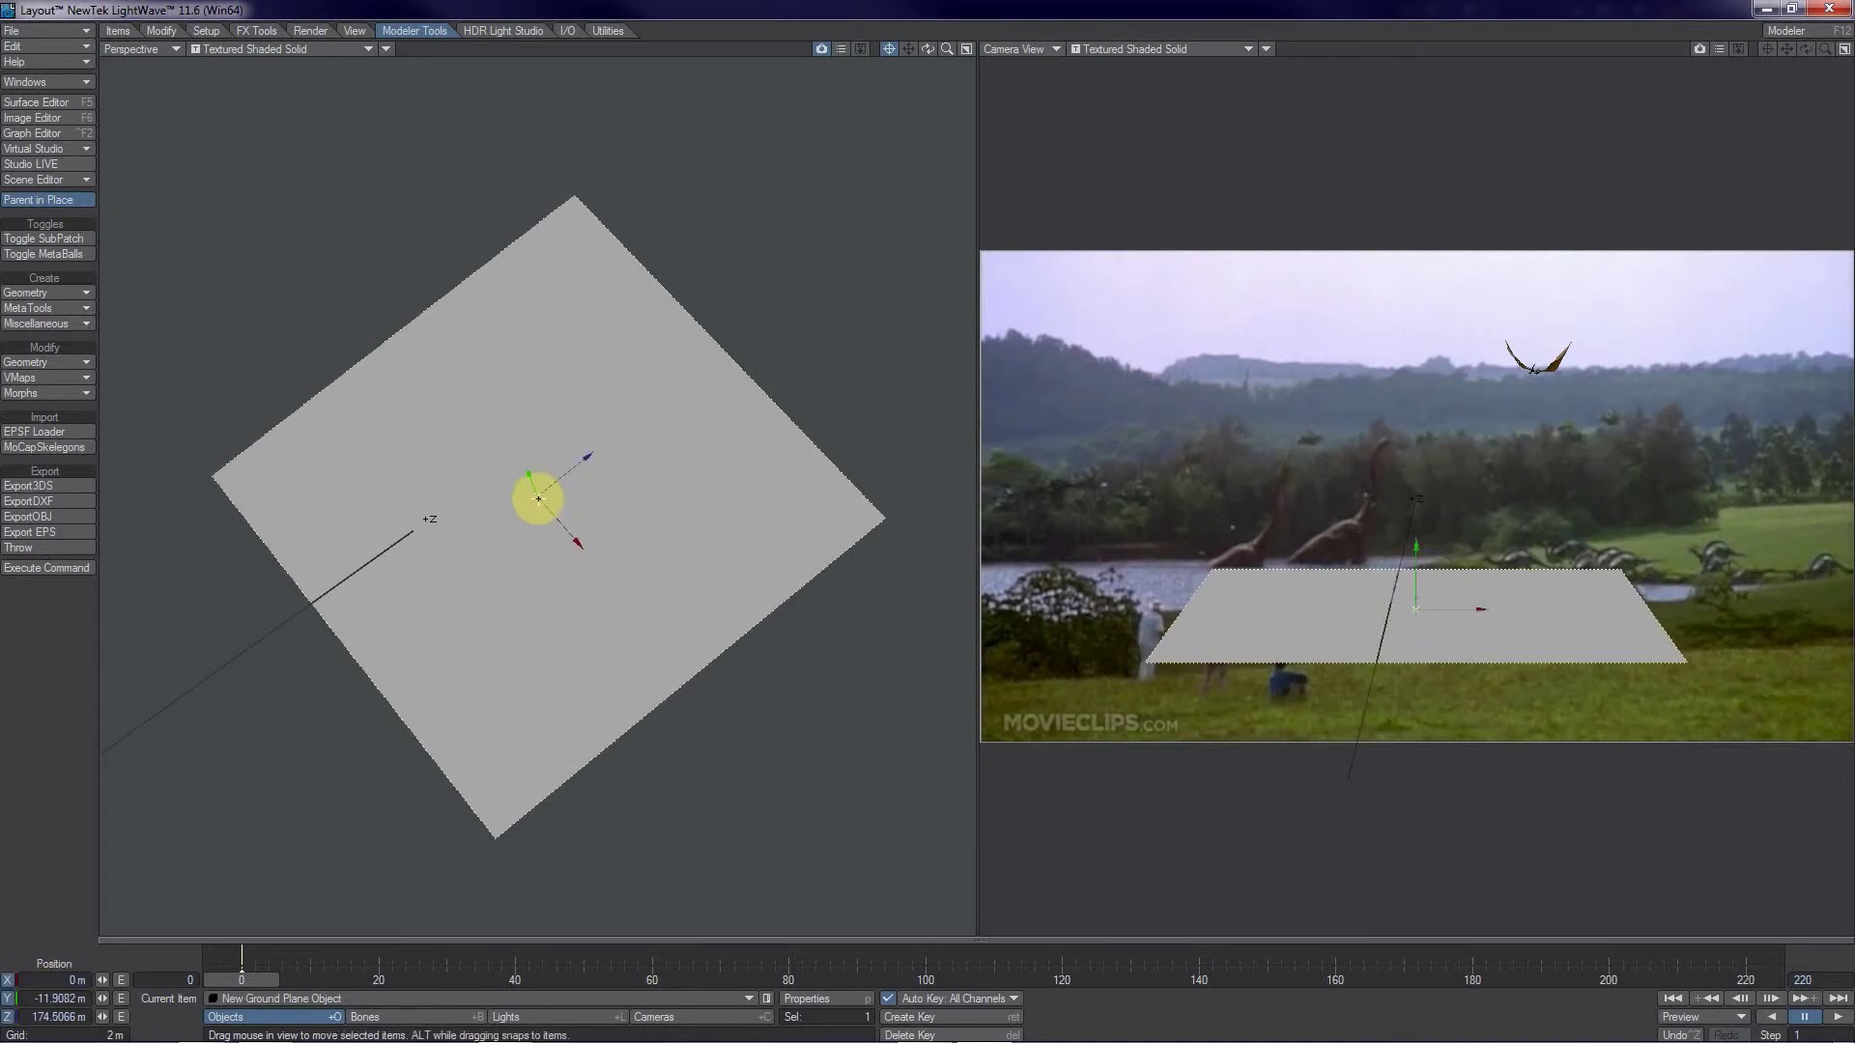
- Stretch the plane along Z, undo it, and instead scale it evenly to about 6.4
key("h")
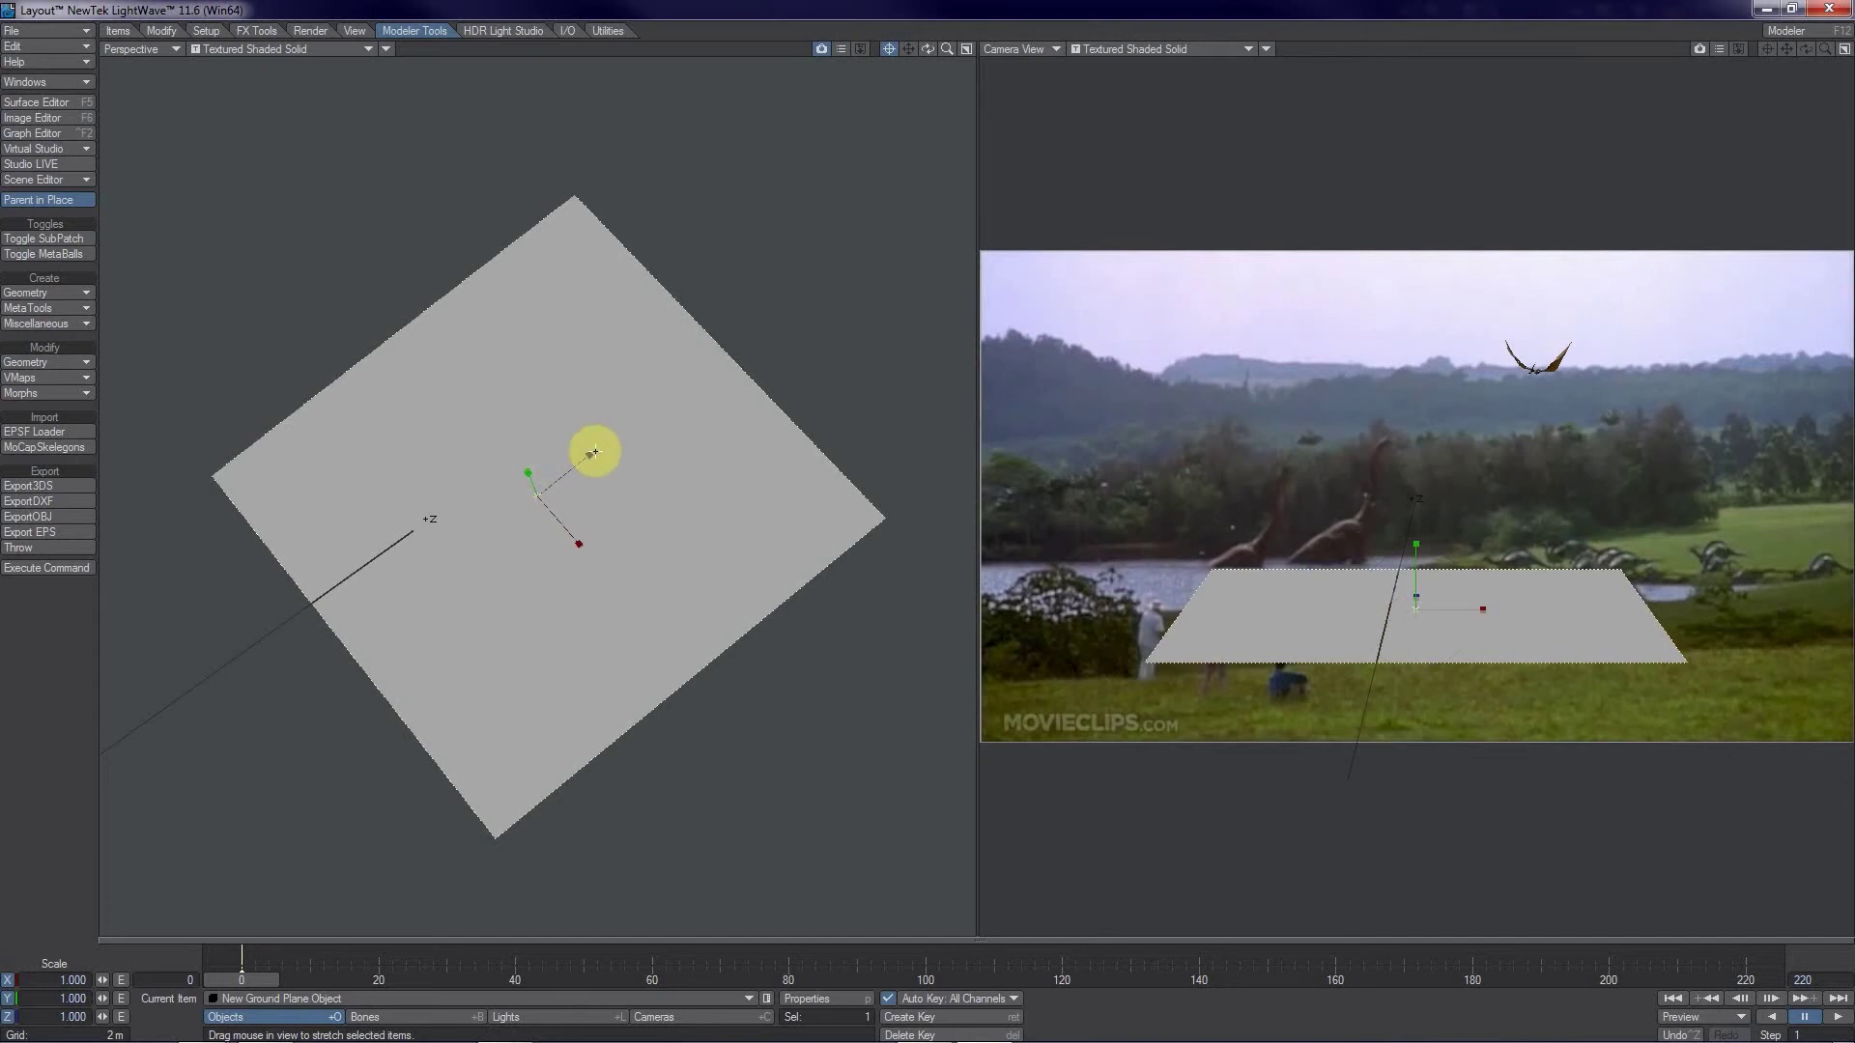
left_click_drag(594, 451, 926, 512)
key("ctrl+z")
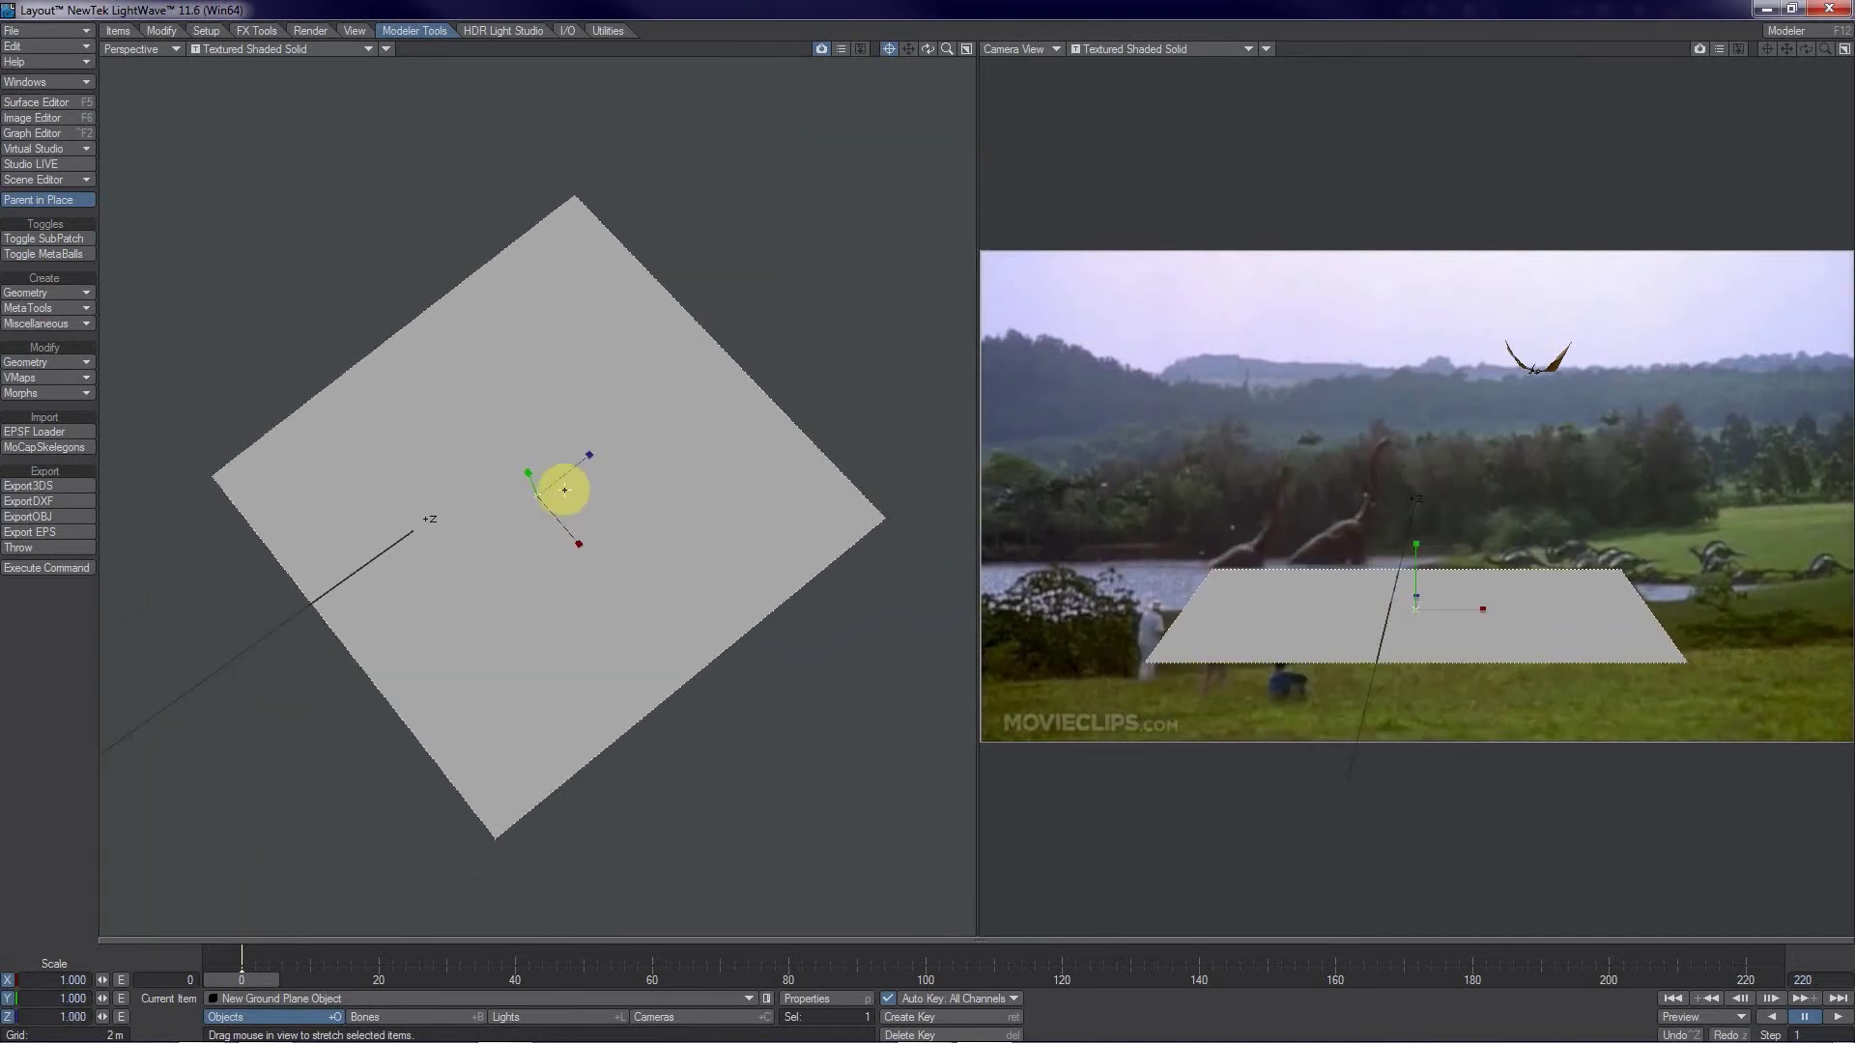
key("shift+h")
left_click_drag(616, 539, 937, 519)
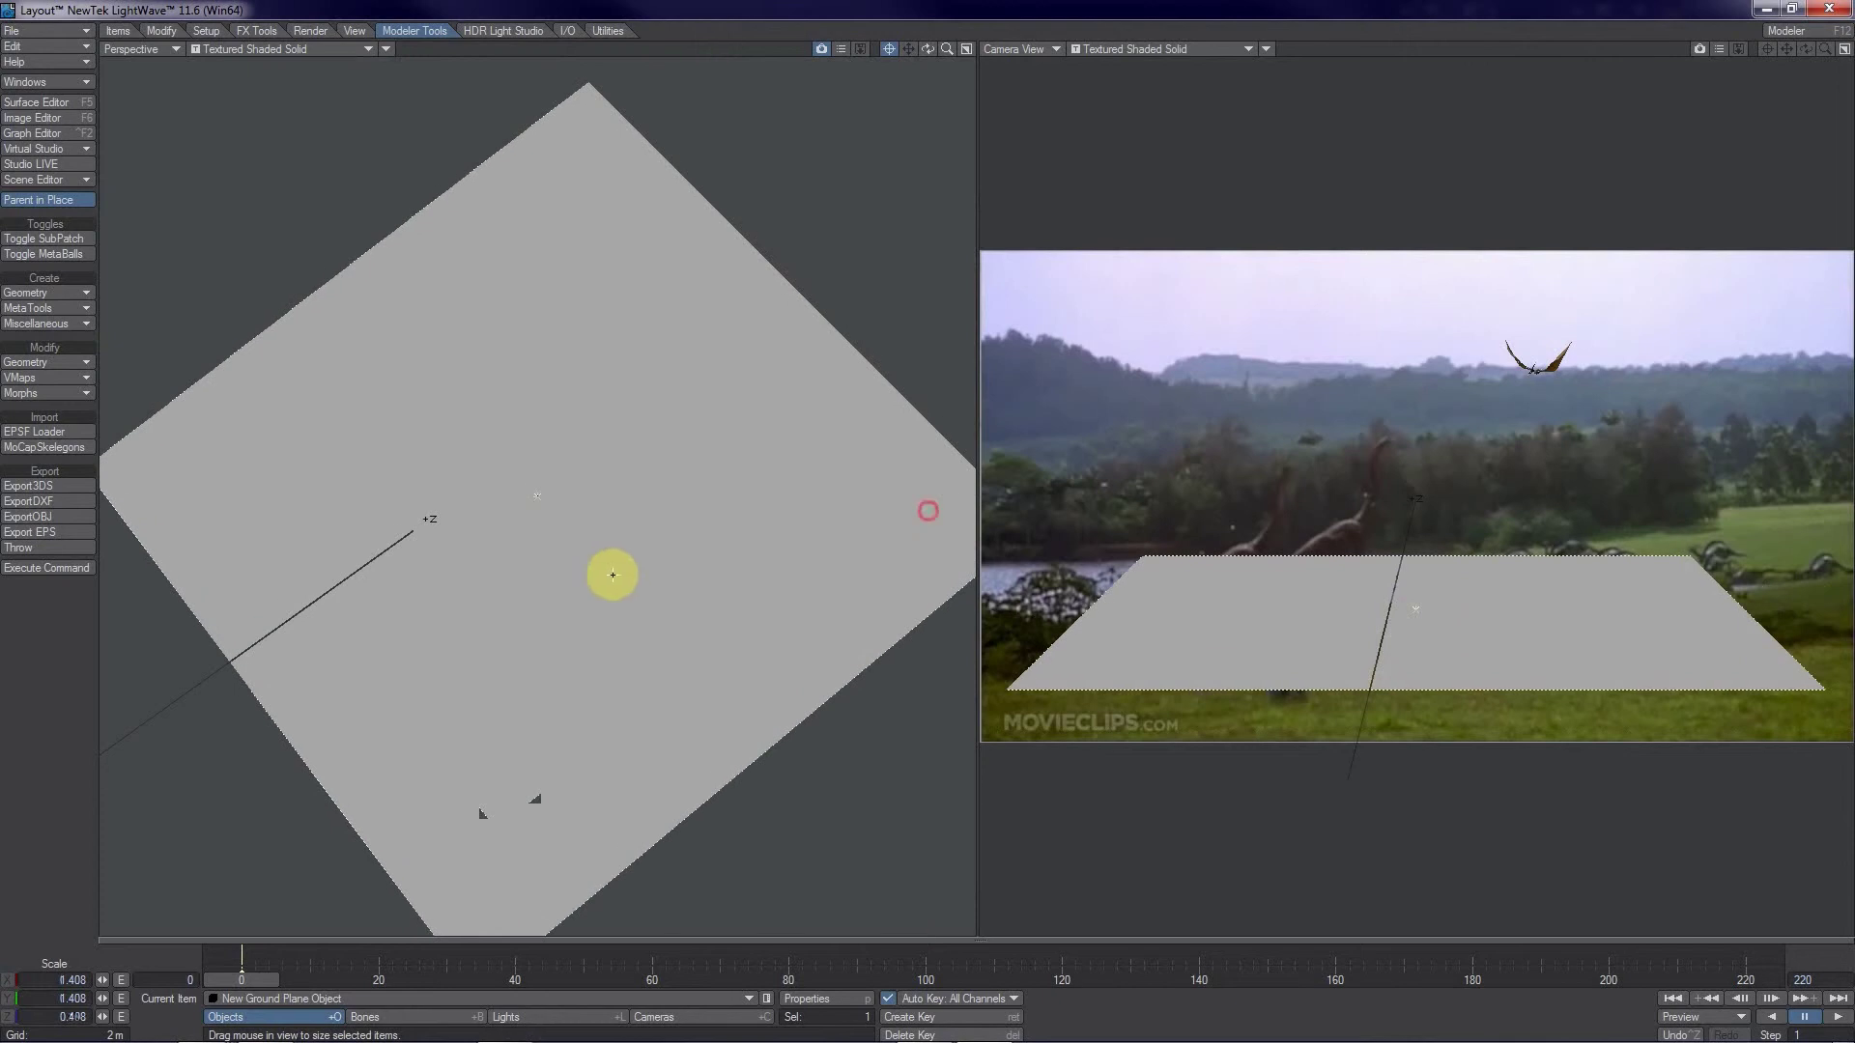
- Scale the ground plane up to about 2.27 times and a little beyond
left_click_drag(612, 562, 928, 510)
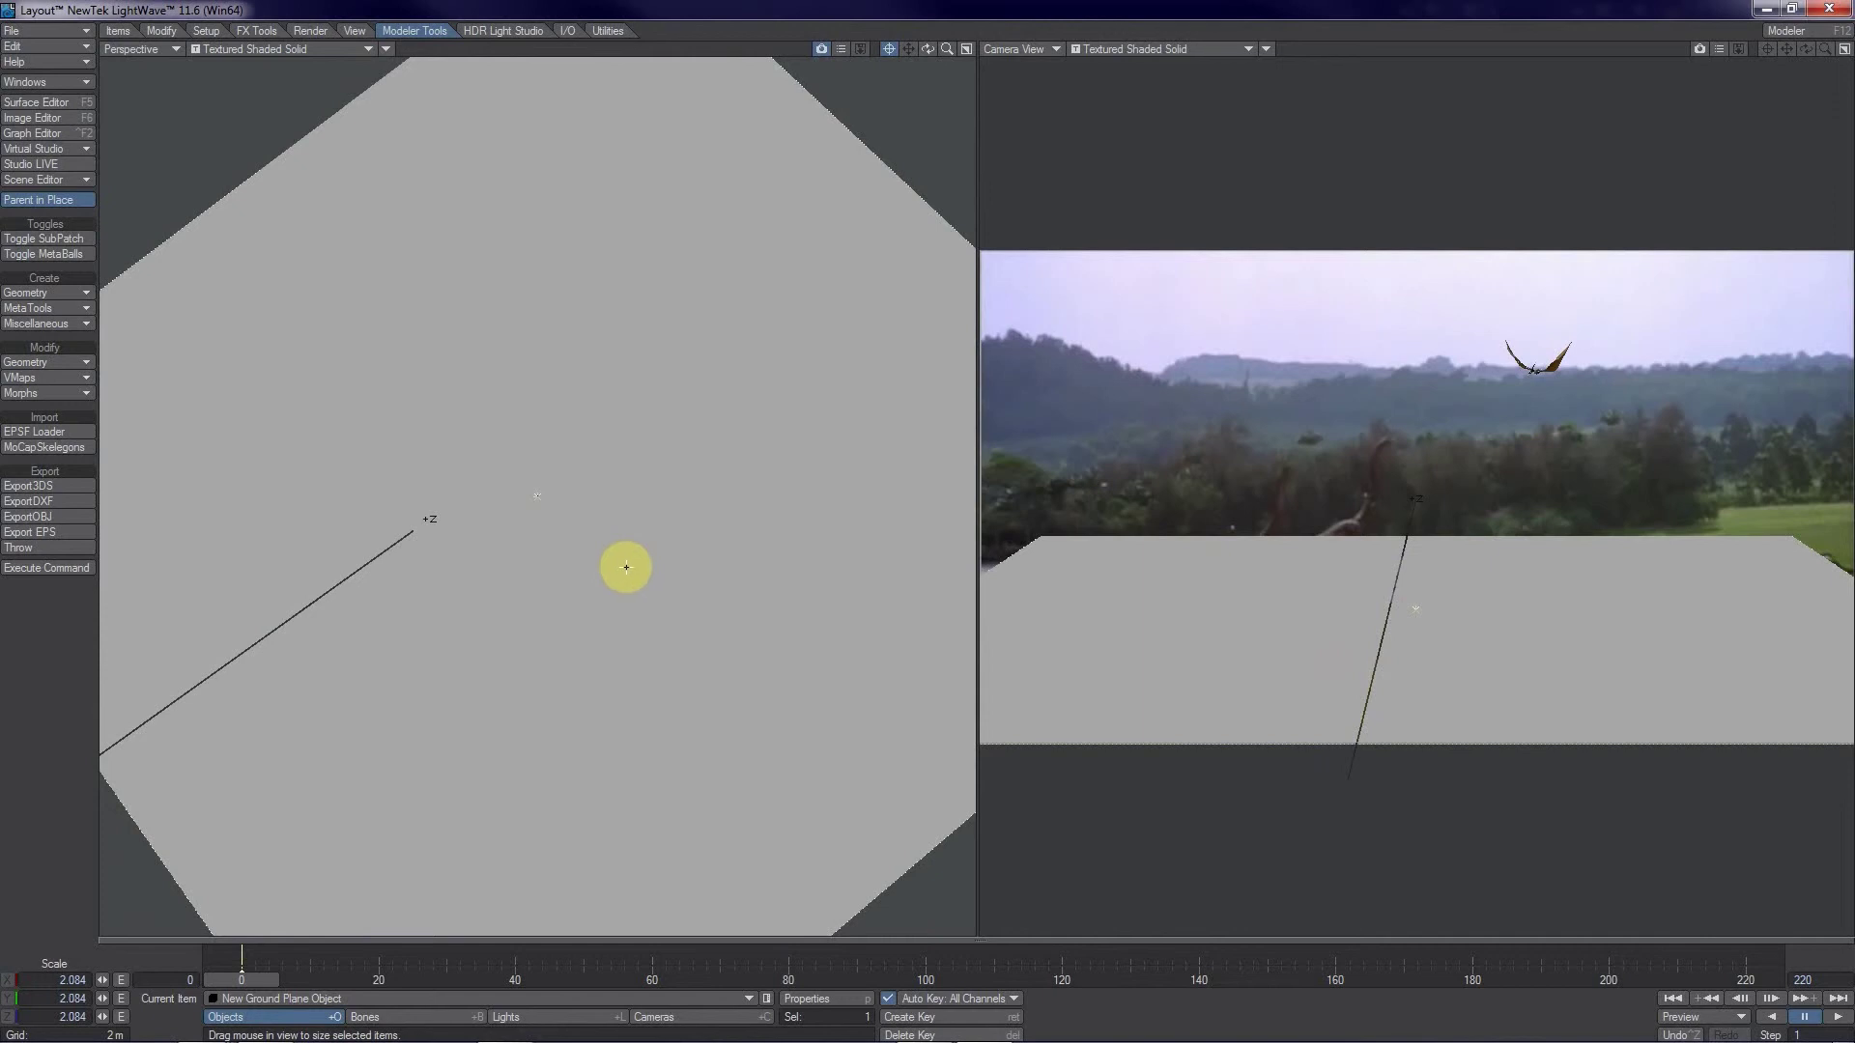
left_click_drag(626, 567, 942, 526)
key("t")
key("y")
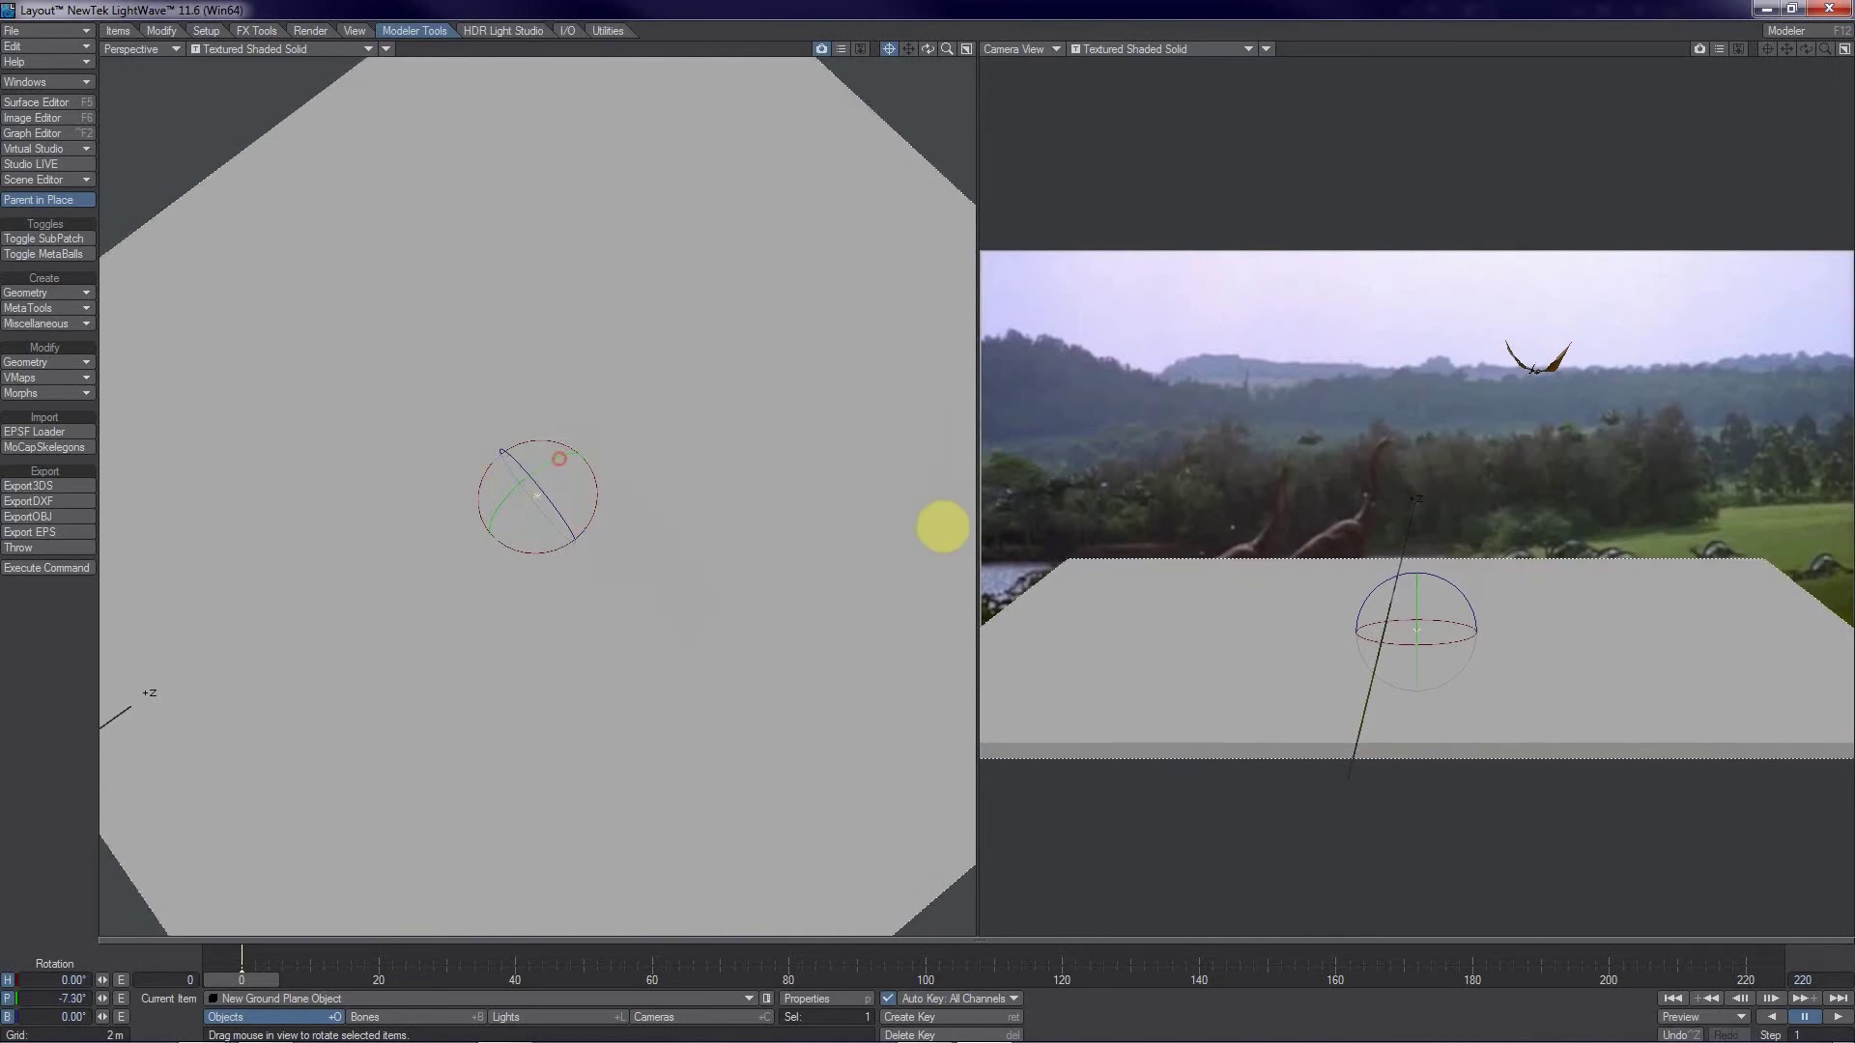
- Stretch the ground plane wider along X and deeper along Z, to about 2.9, 2.2, 2.6
key("h")
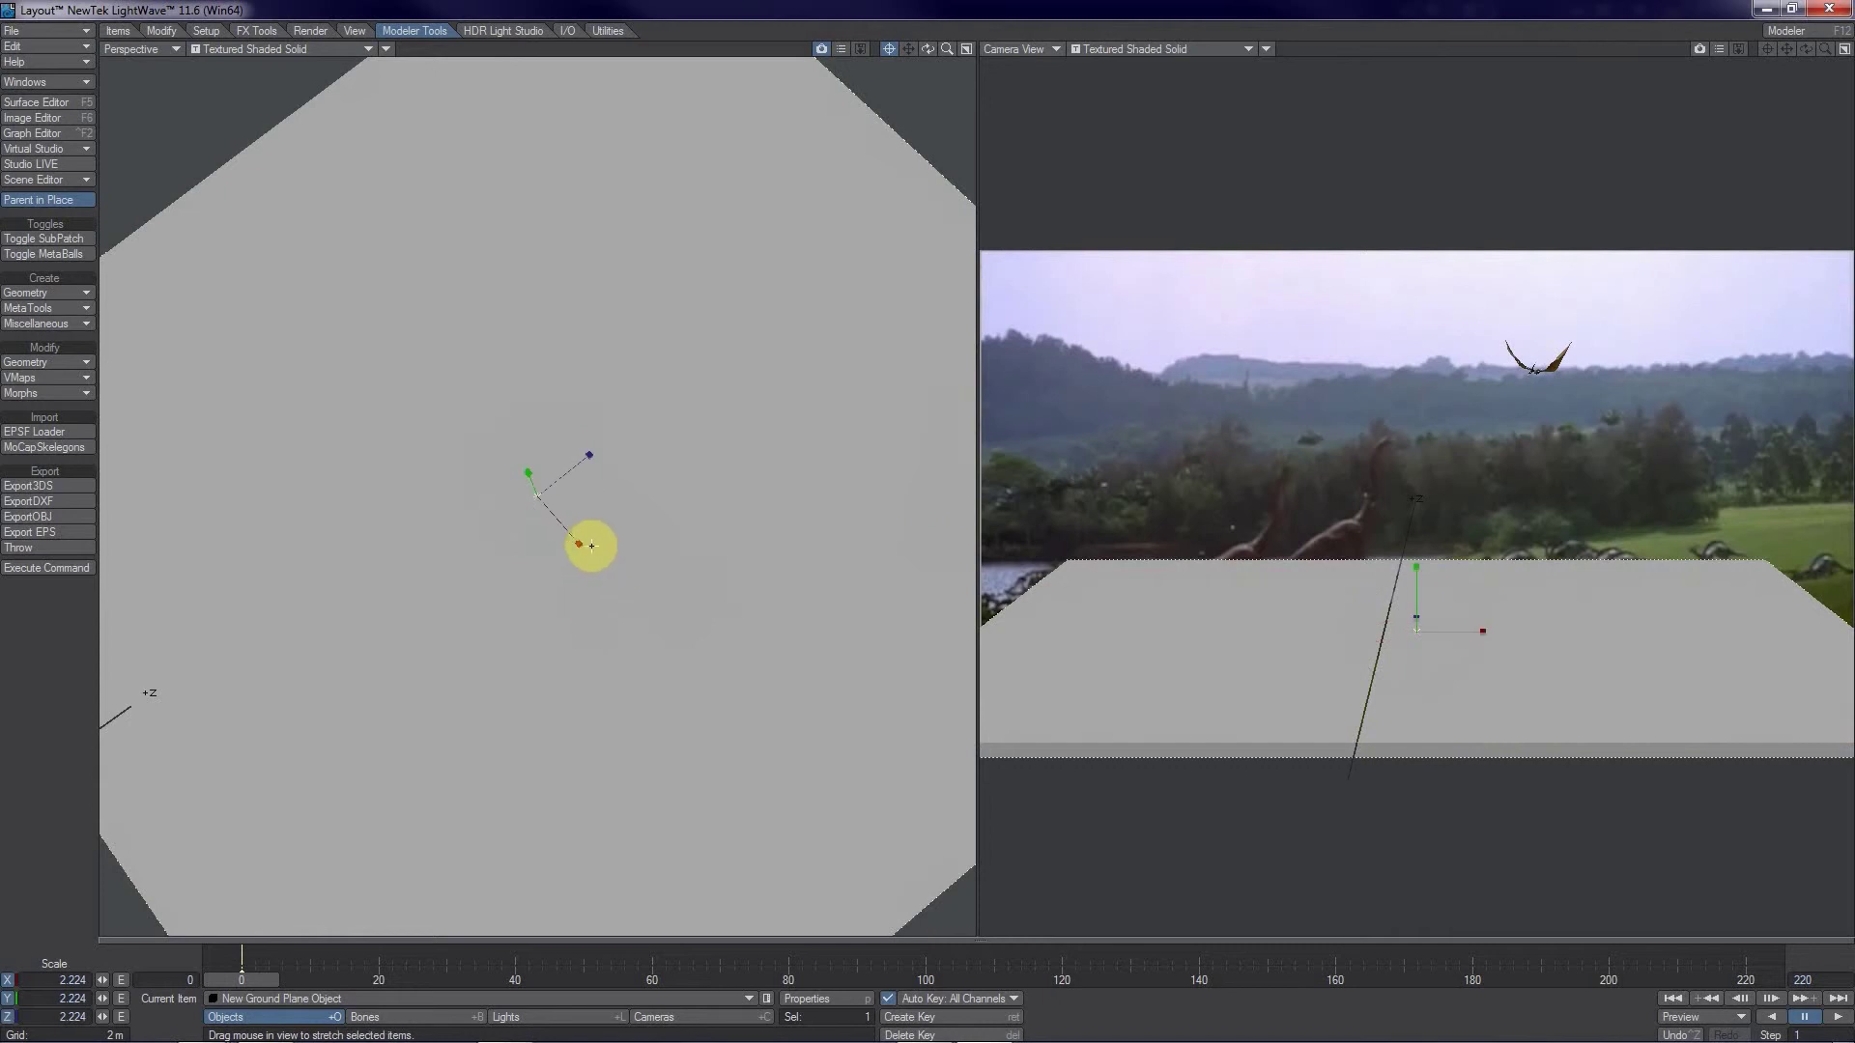
left_click_drag(589, 543, 927, 510)
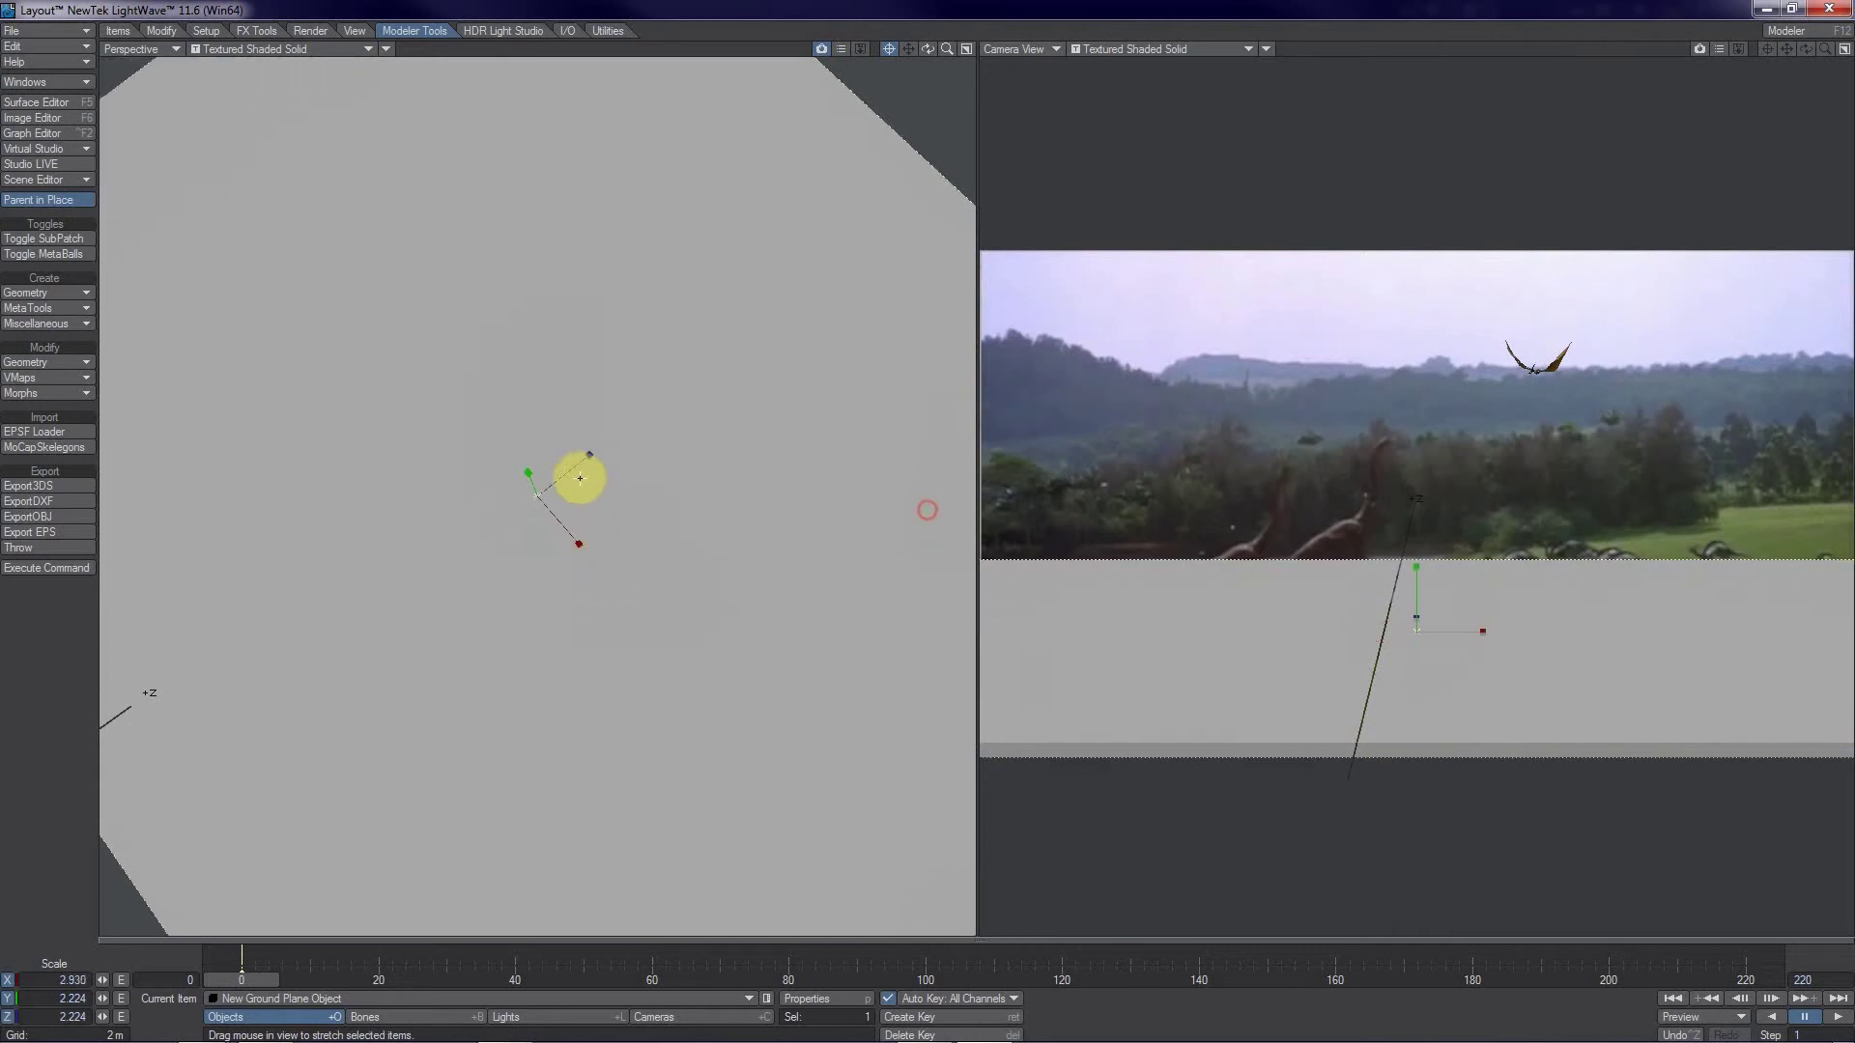
left_click_drag(588, 456, 927, 510)
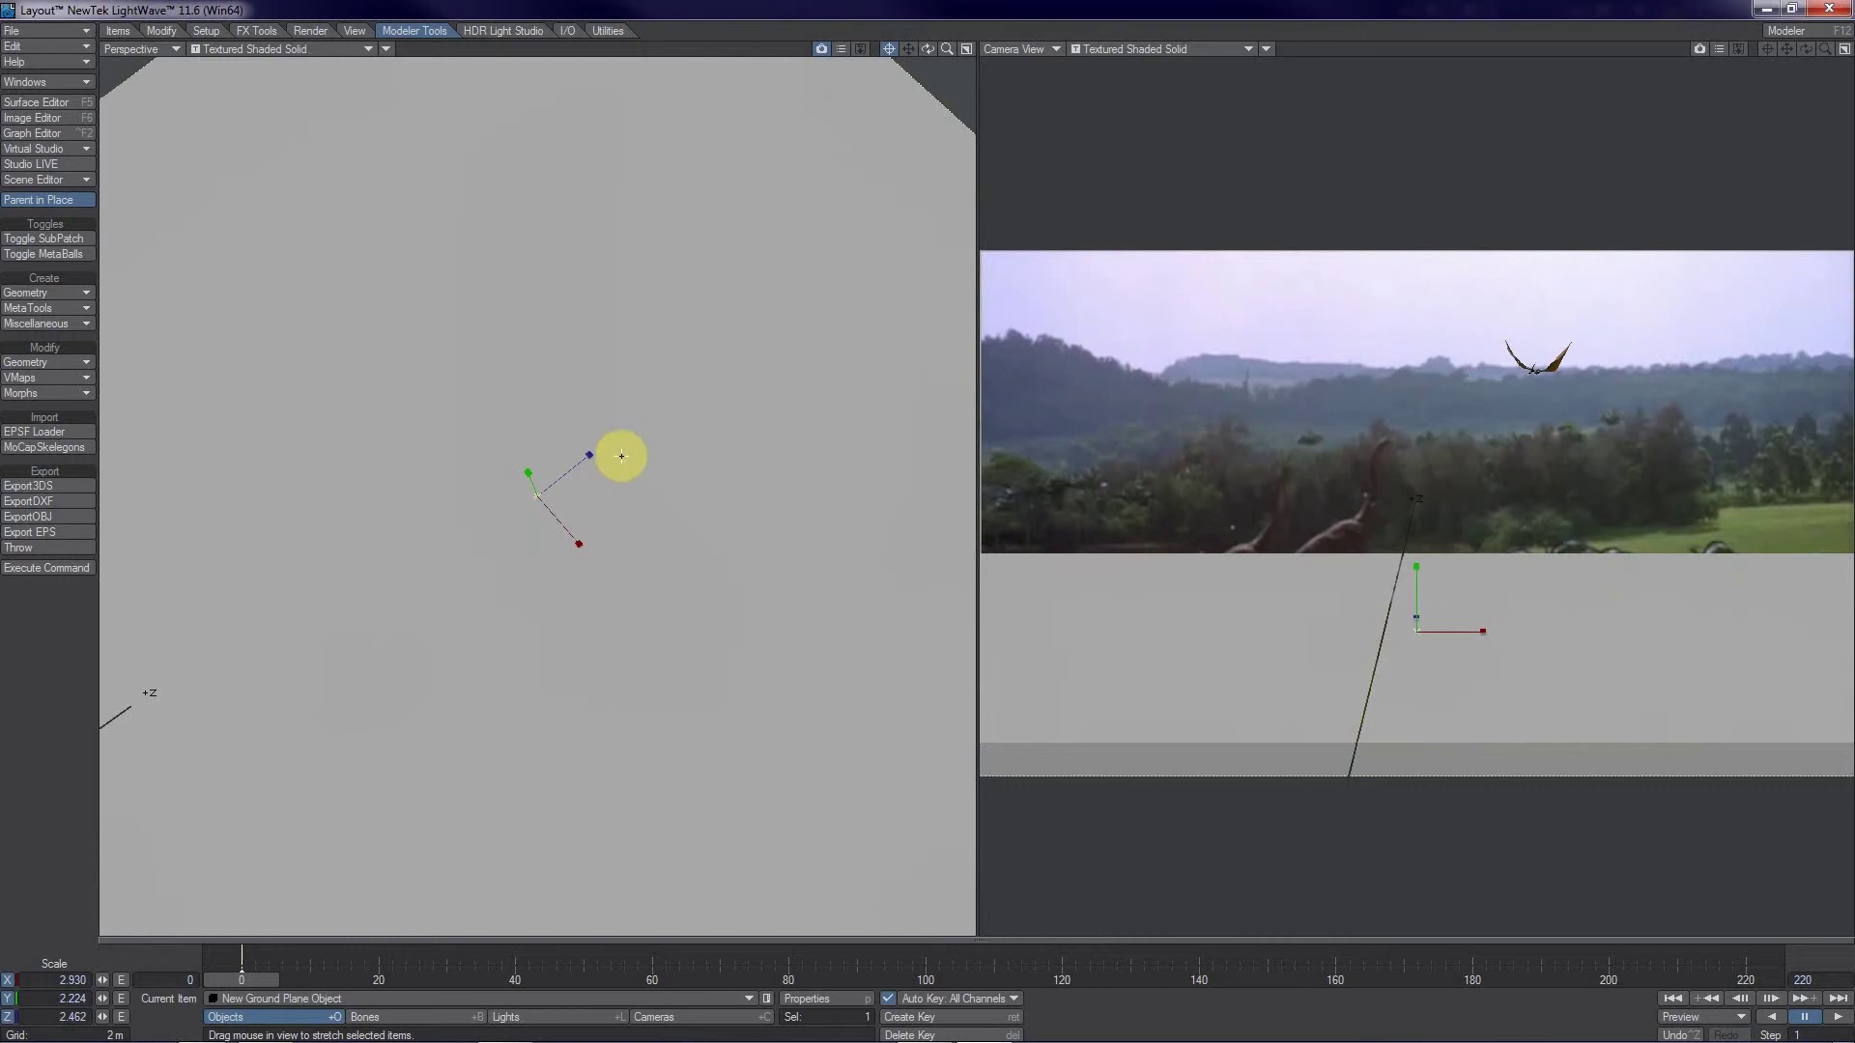
left_click_drag(591, 455, 942, 526)
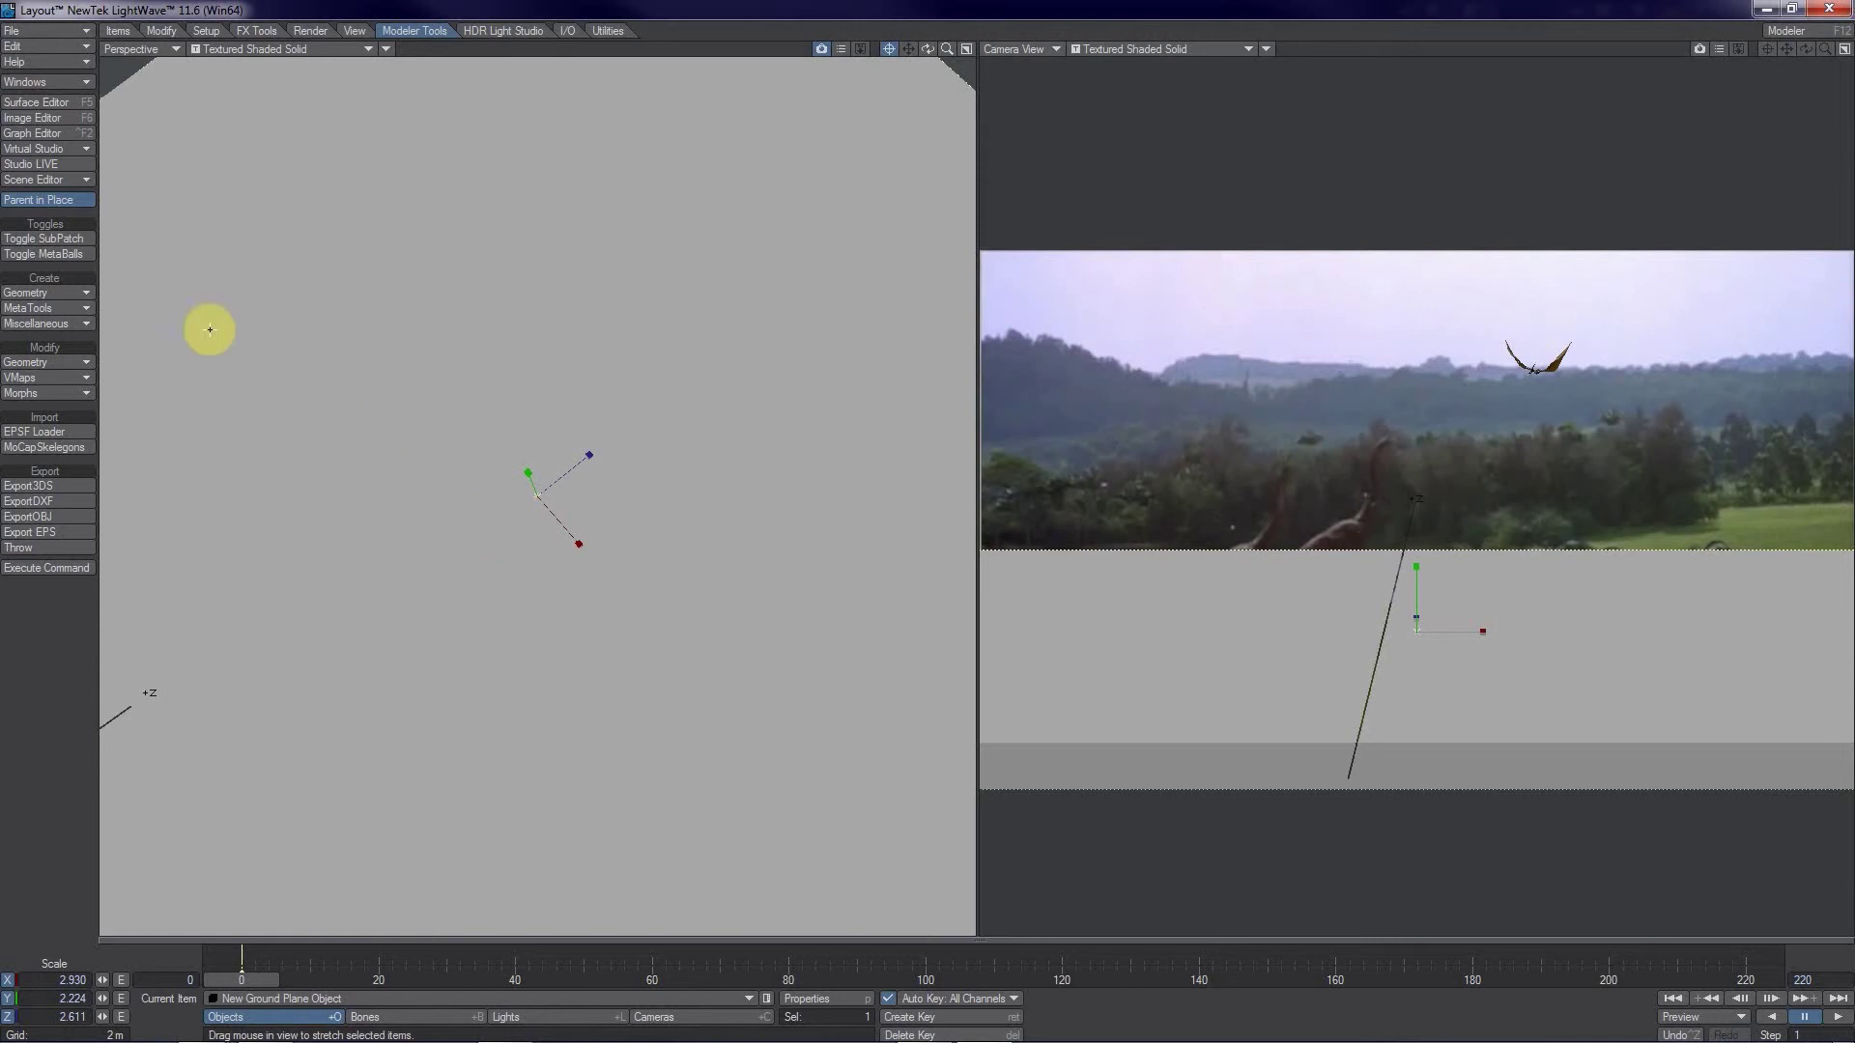
left_click(34, 104)
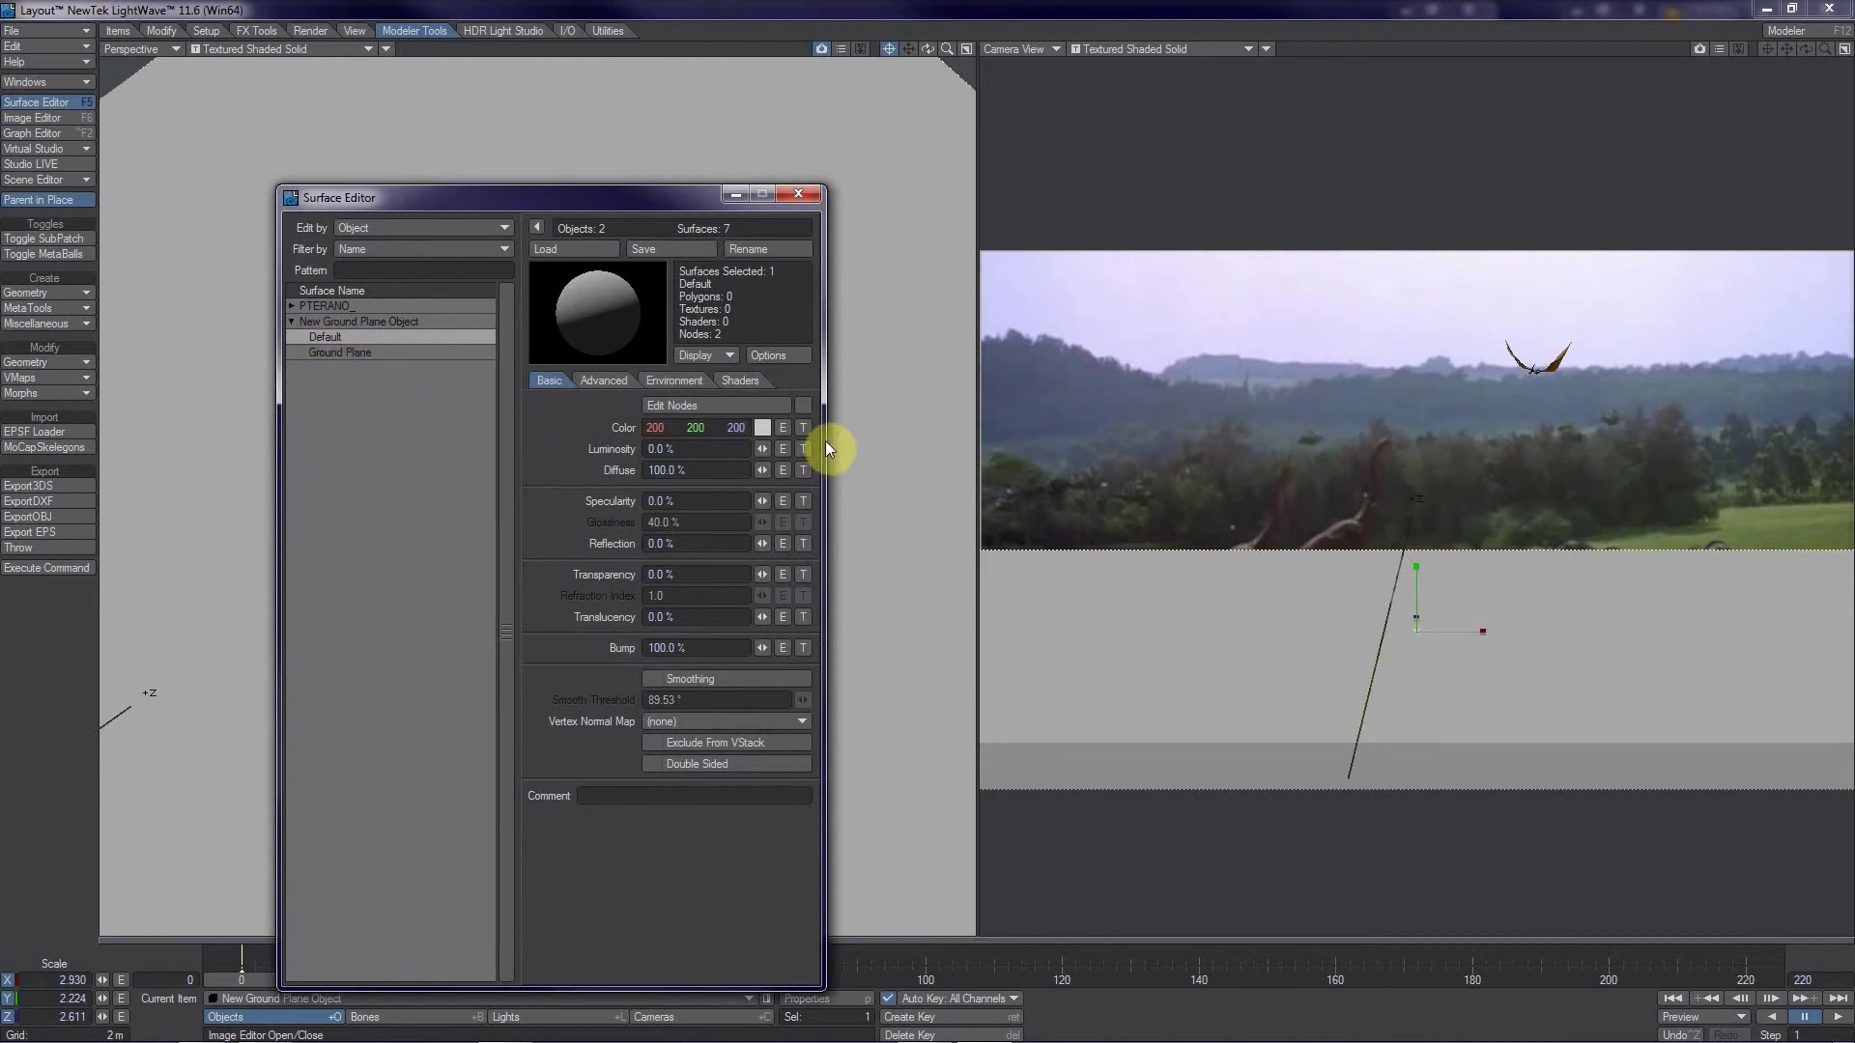
- Select the Ground Plane surface in the Surface Editor and tick Edit Nodes
left_click(359, 353)
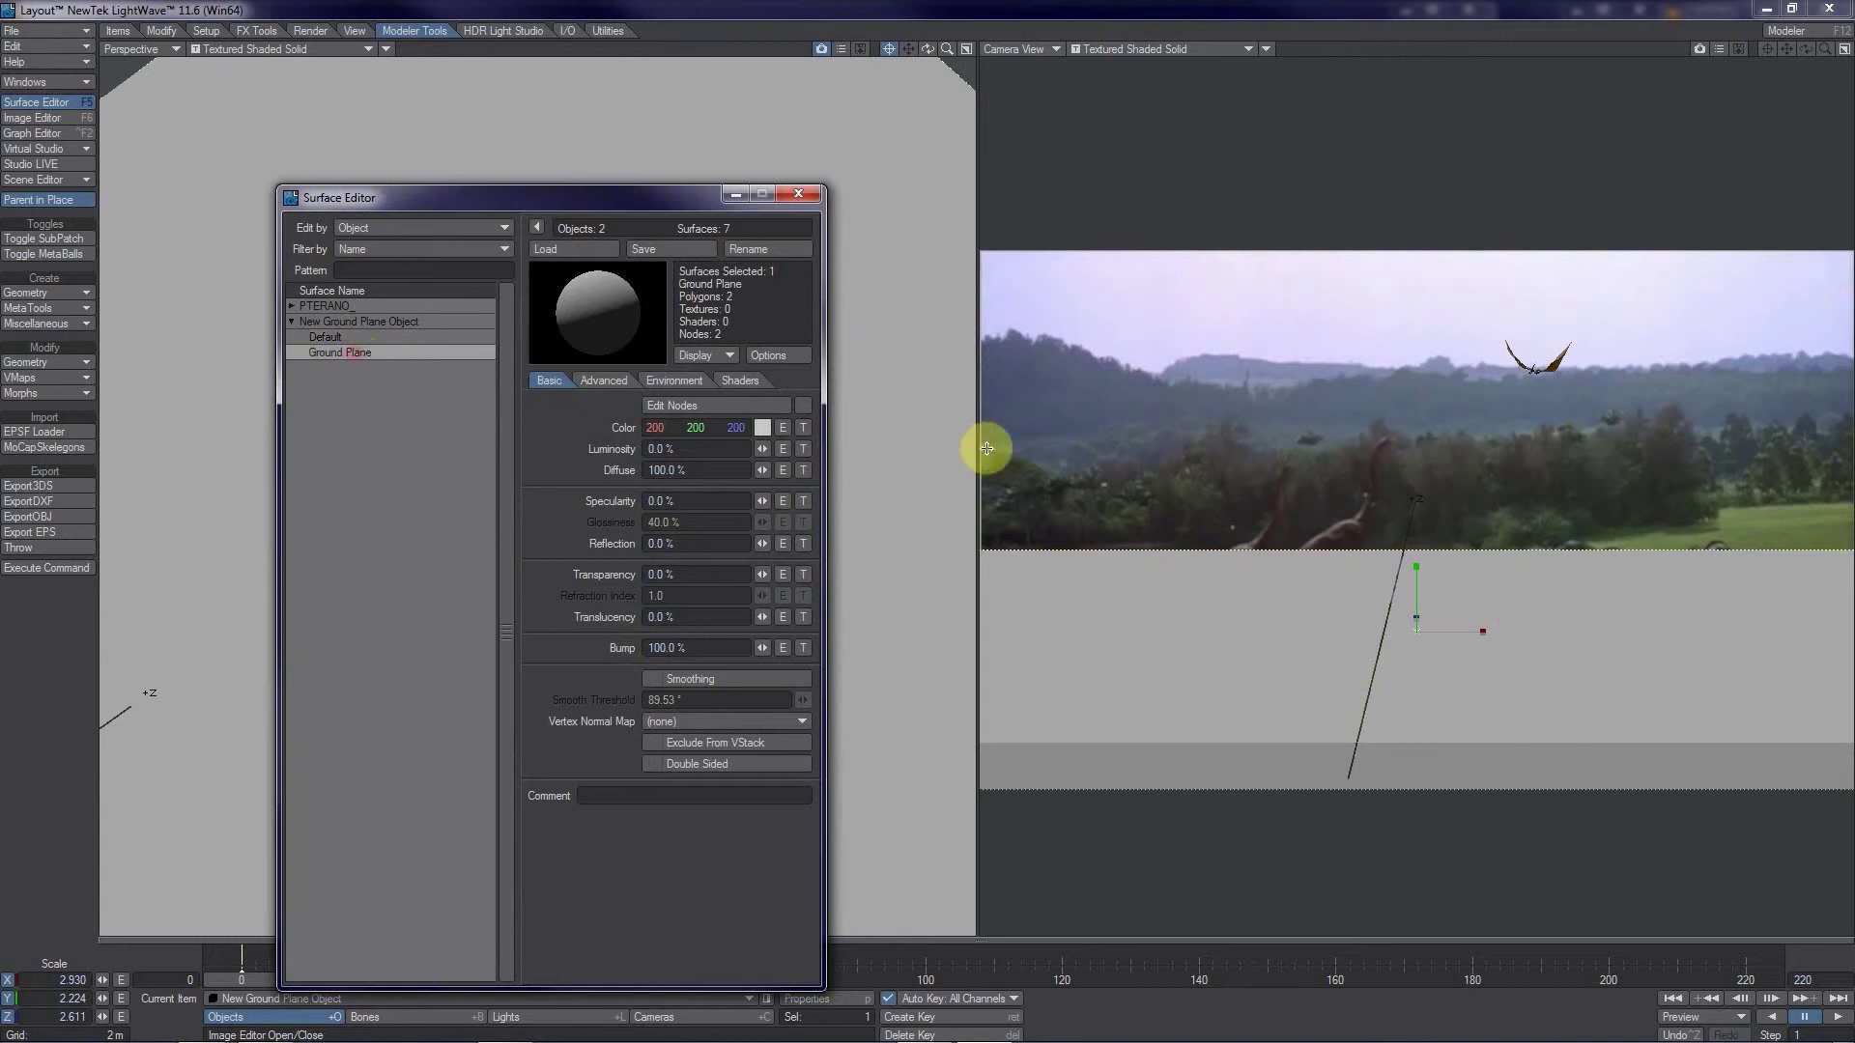
left_click(801, 406)
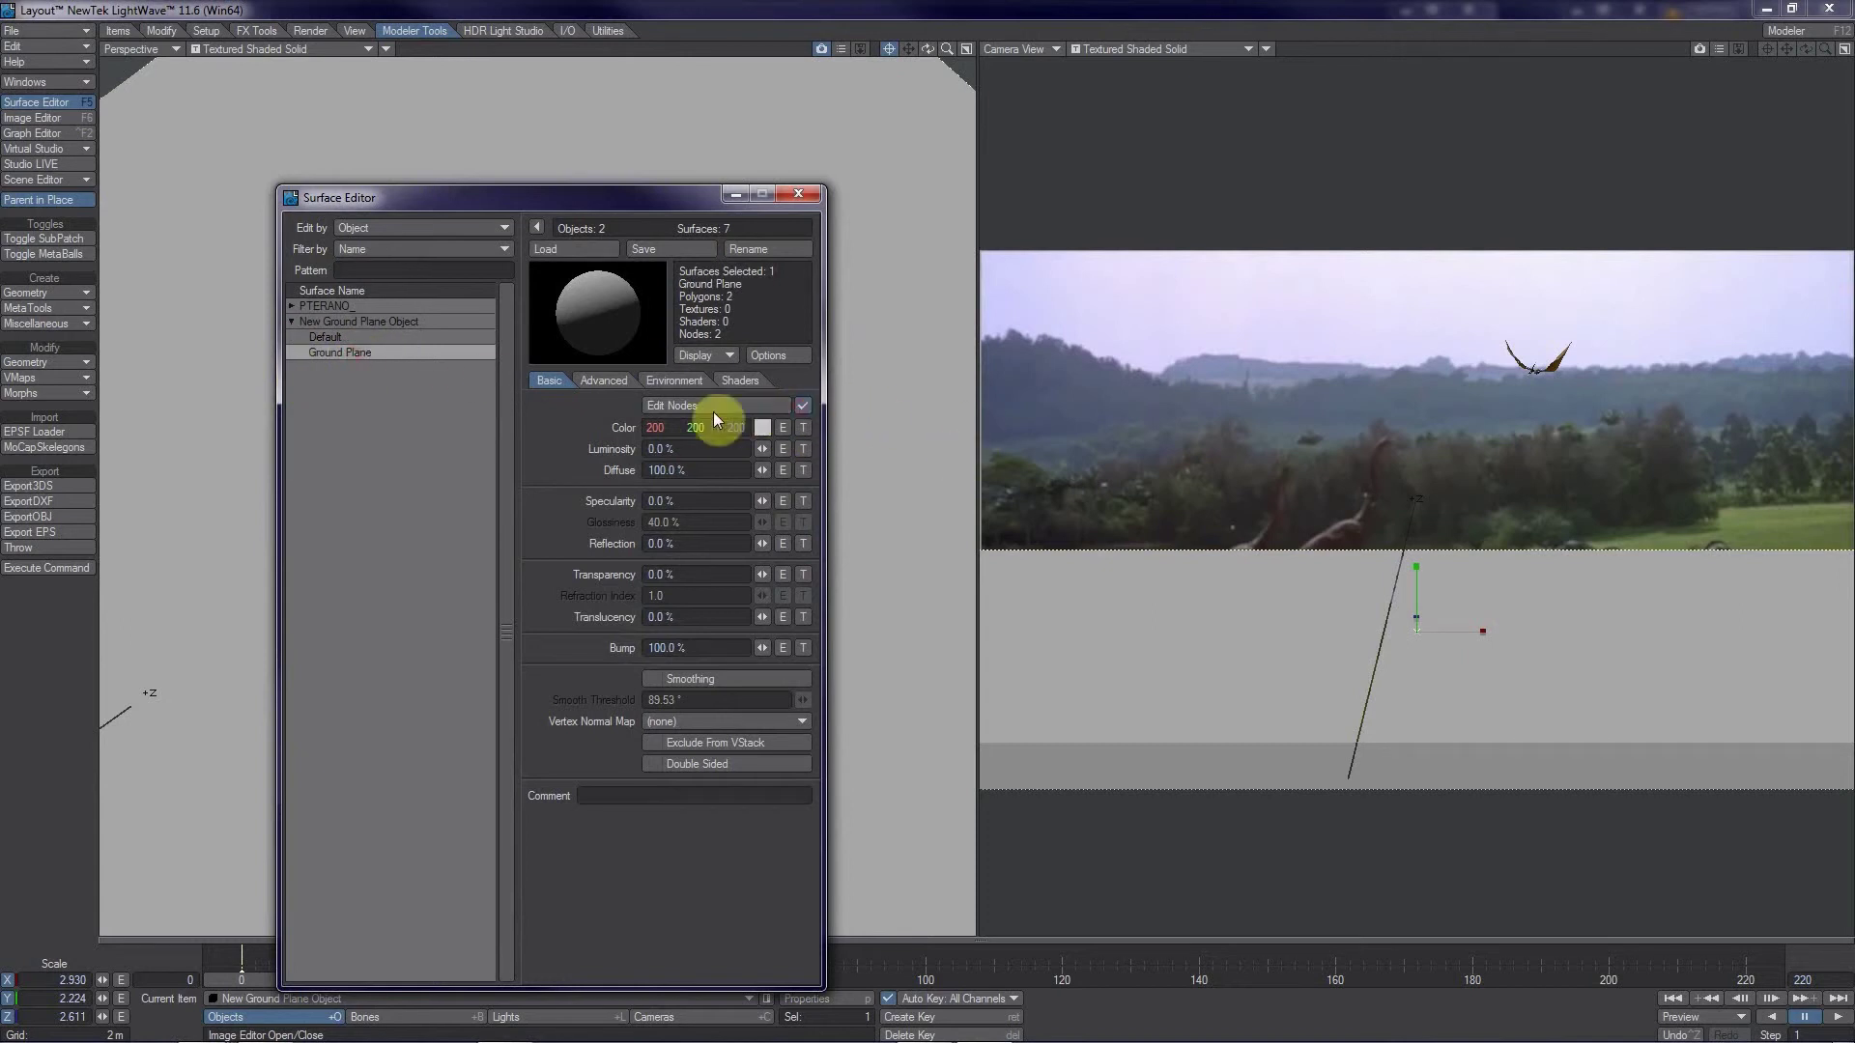
- Add a Shadow Catcher node found by searching 'sh' and wire it into the Surface Material input
left_click(679, 407)
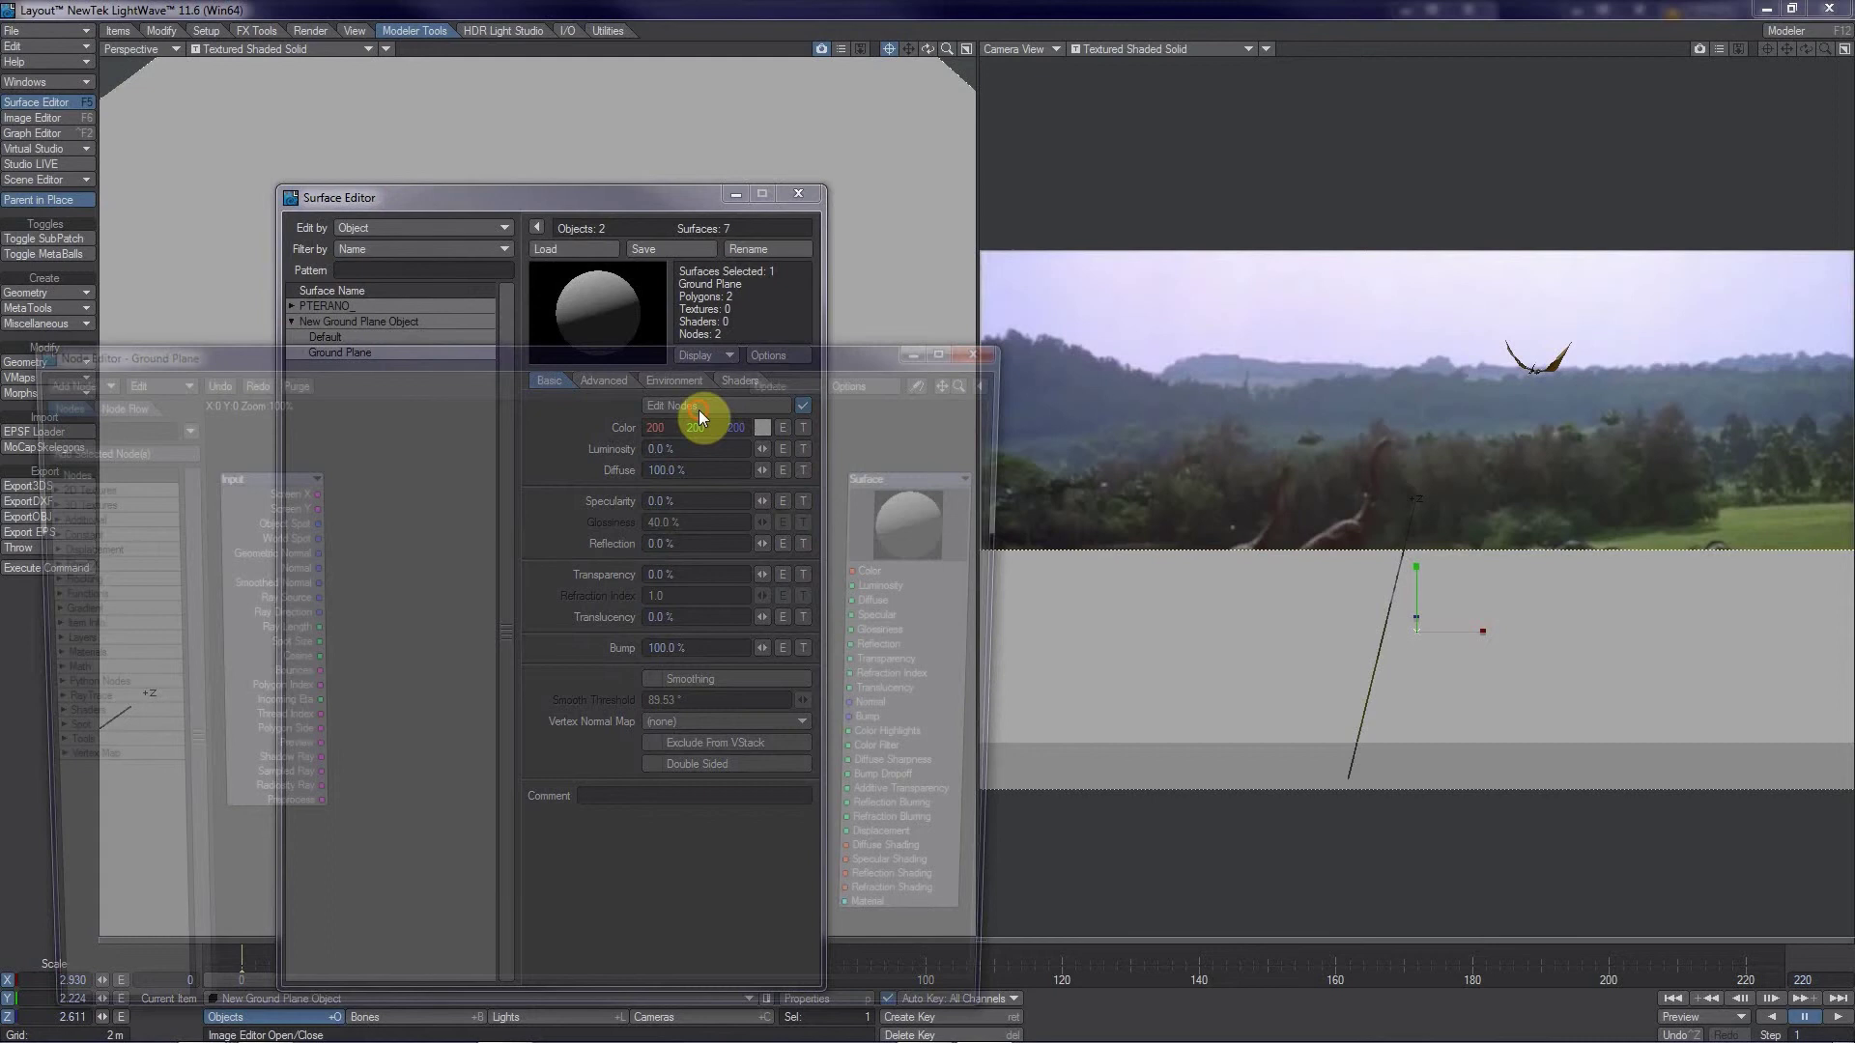
left_click_drag(447, 355, 700, 338)
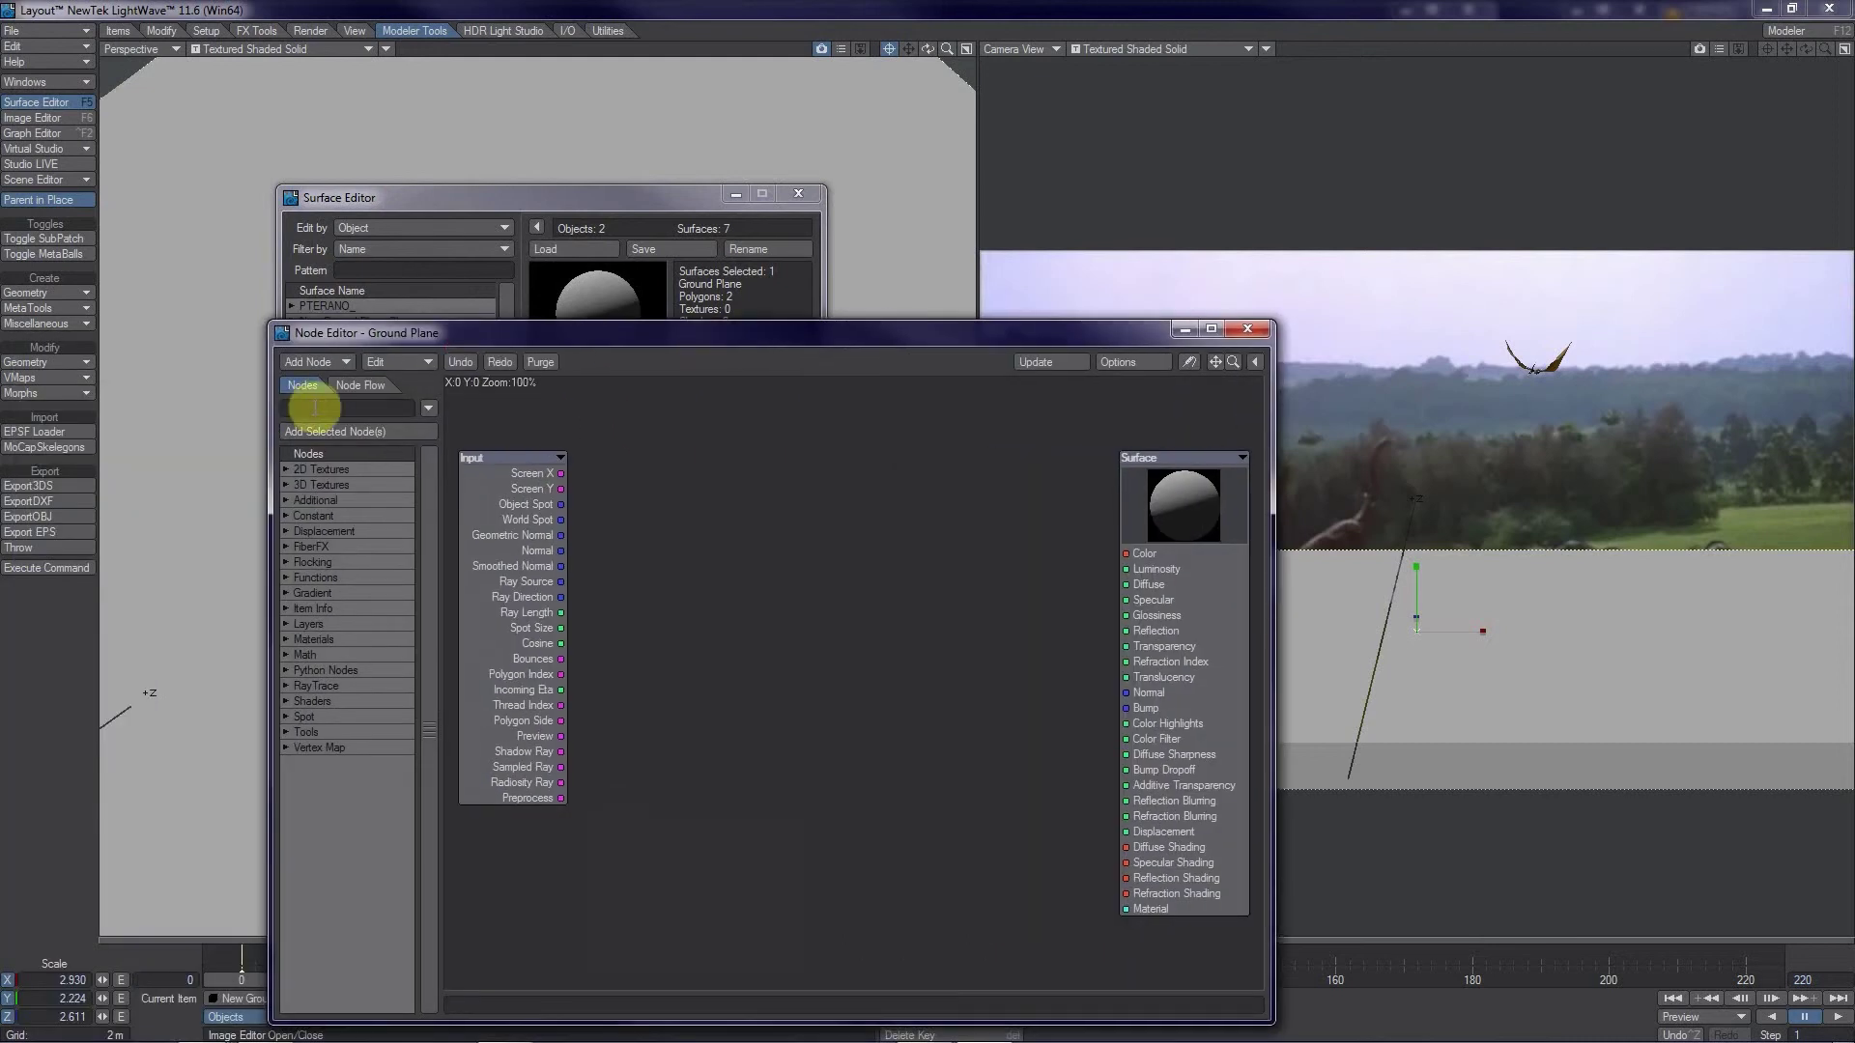
left_click(321, 409)
type("shado")
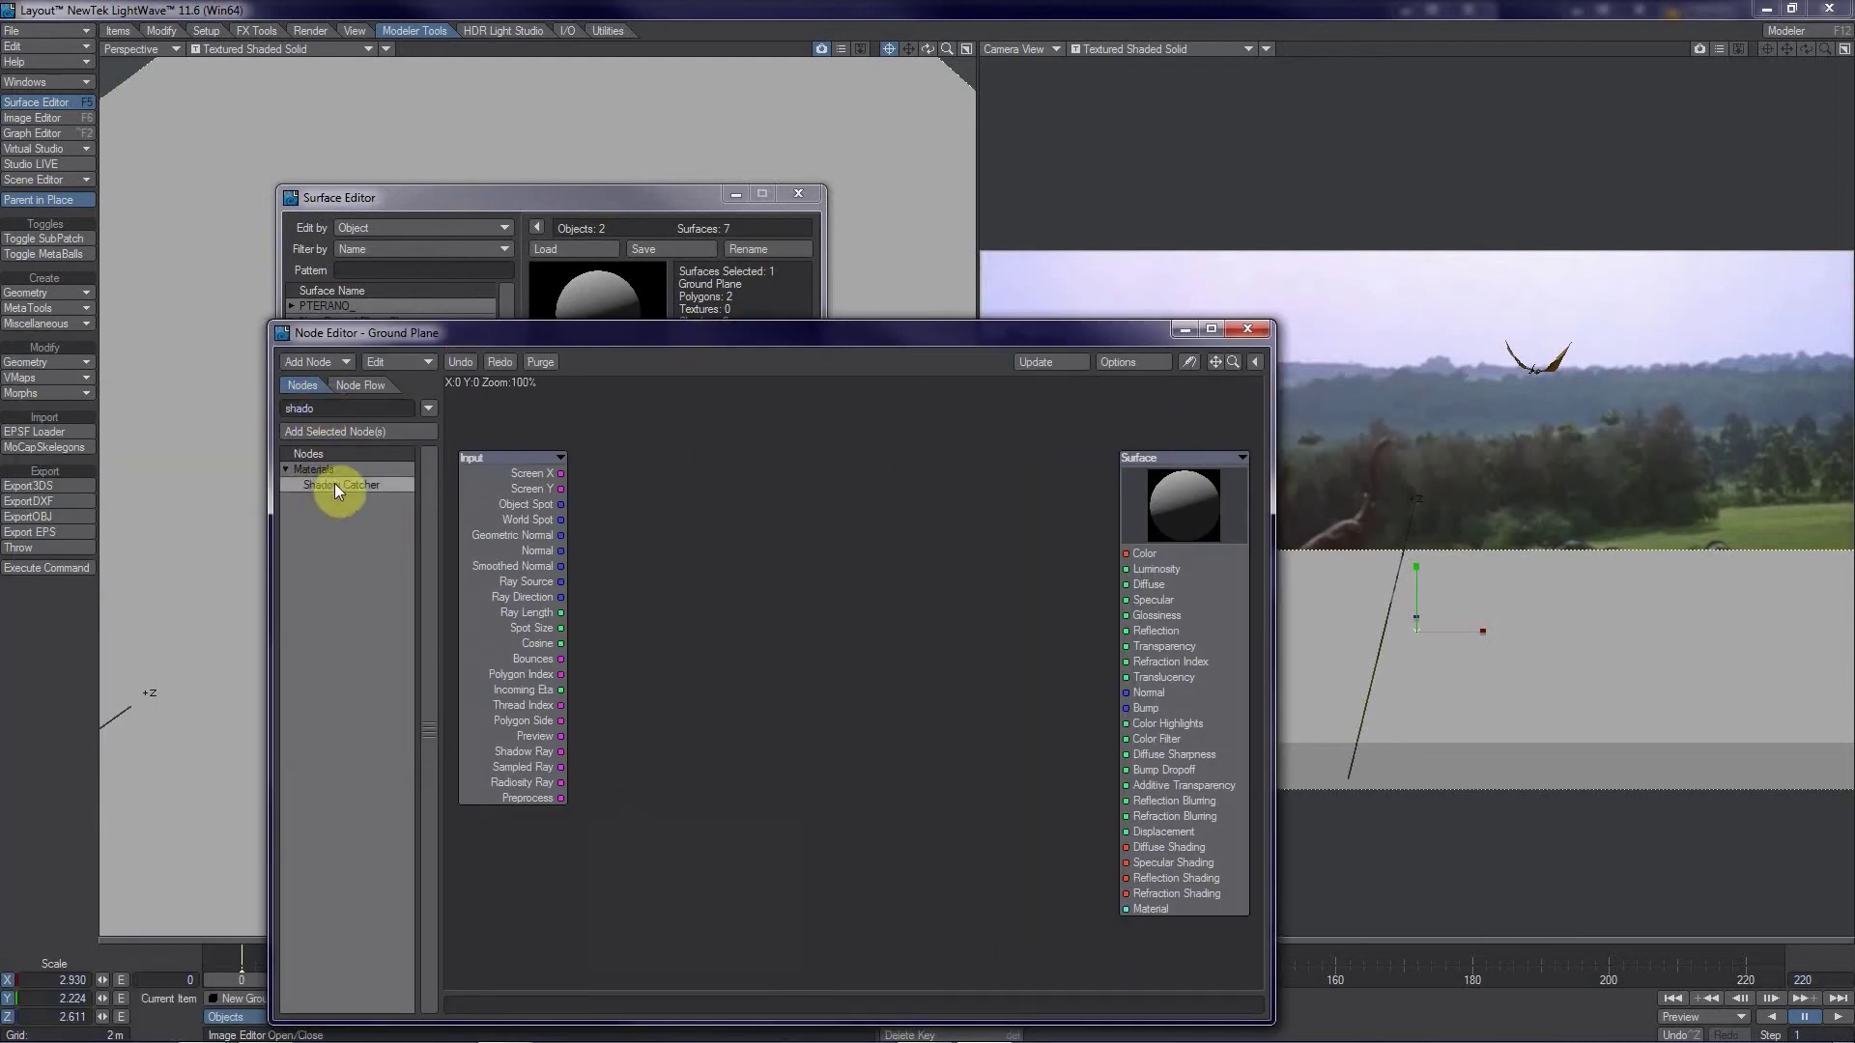
double_click(334, 483)
left_click_drag(852, 620, 856, 539)
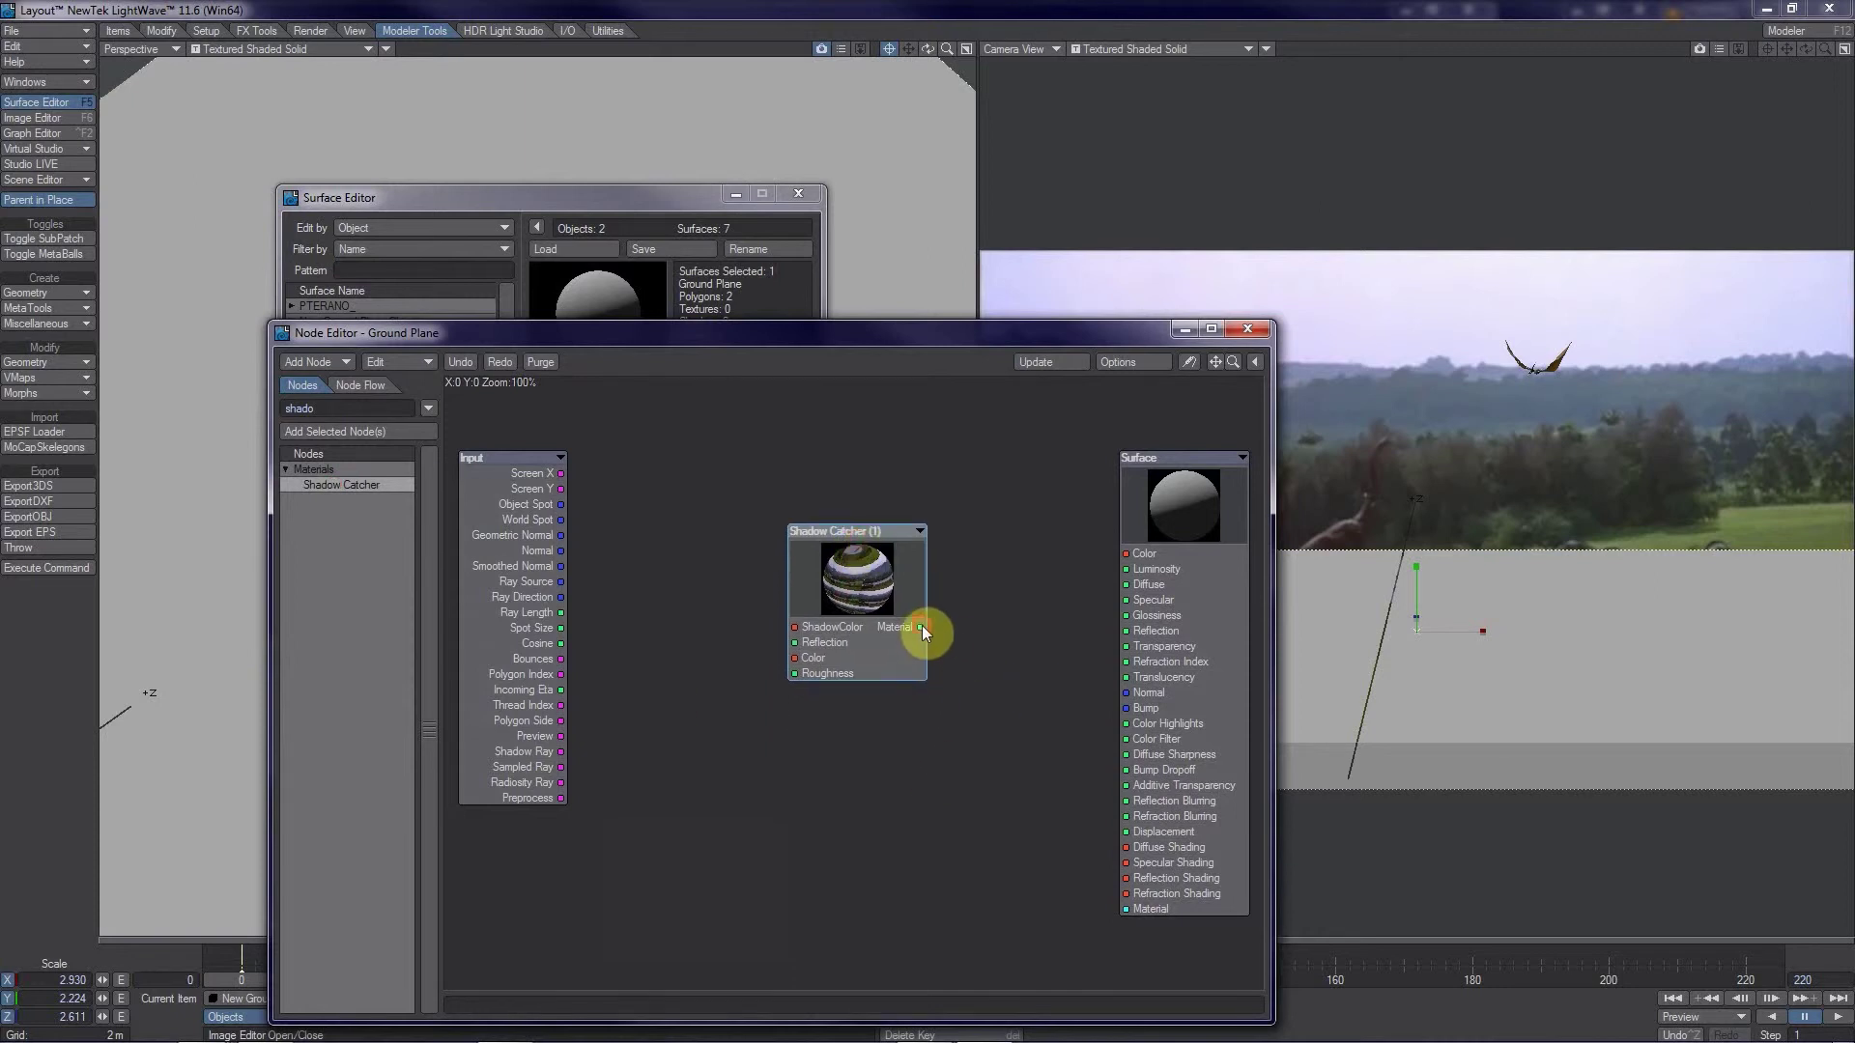
left_click_drag(921, 628, 1122, 910)
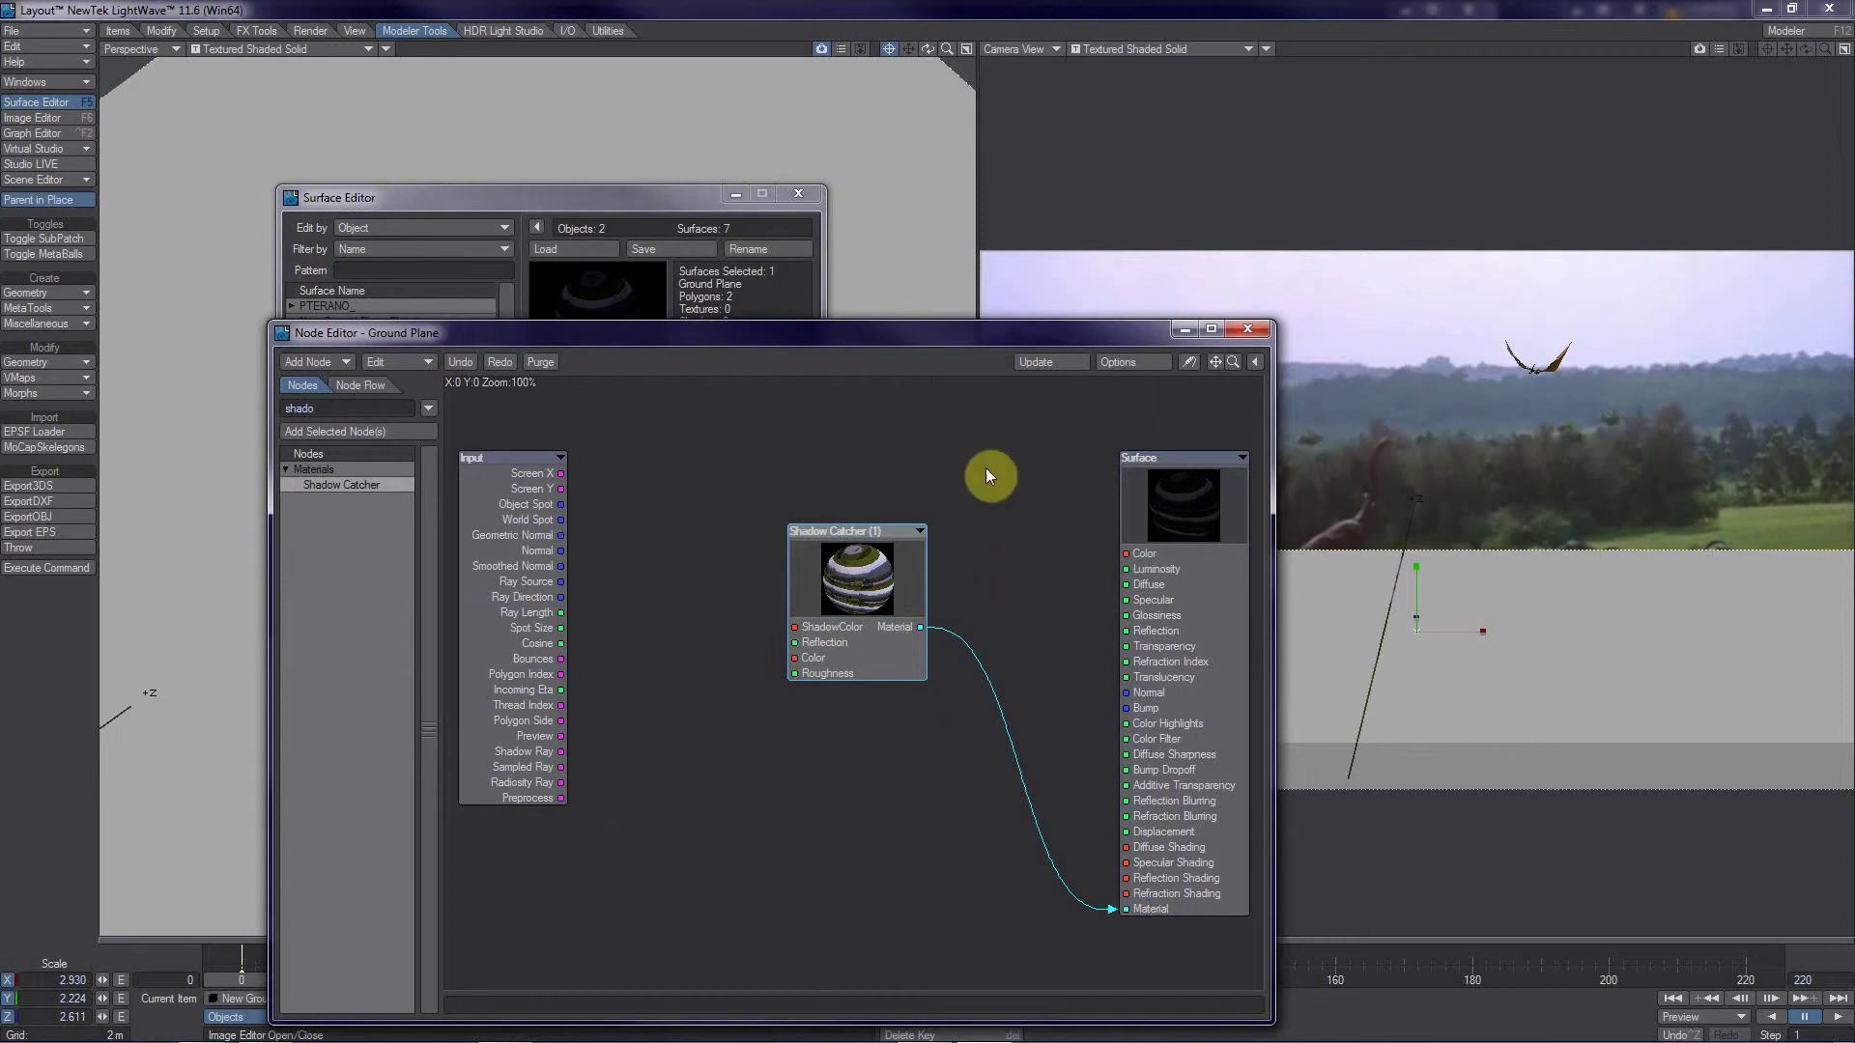
left_click_drag(967, 336, 742, 270)
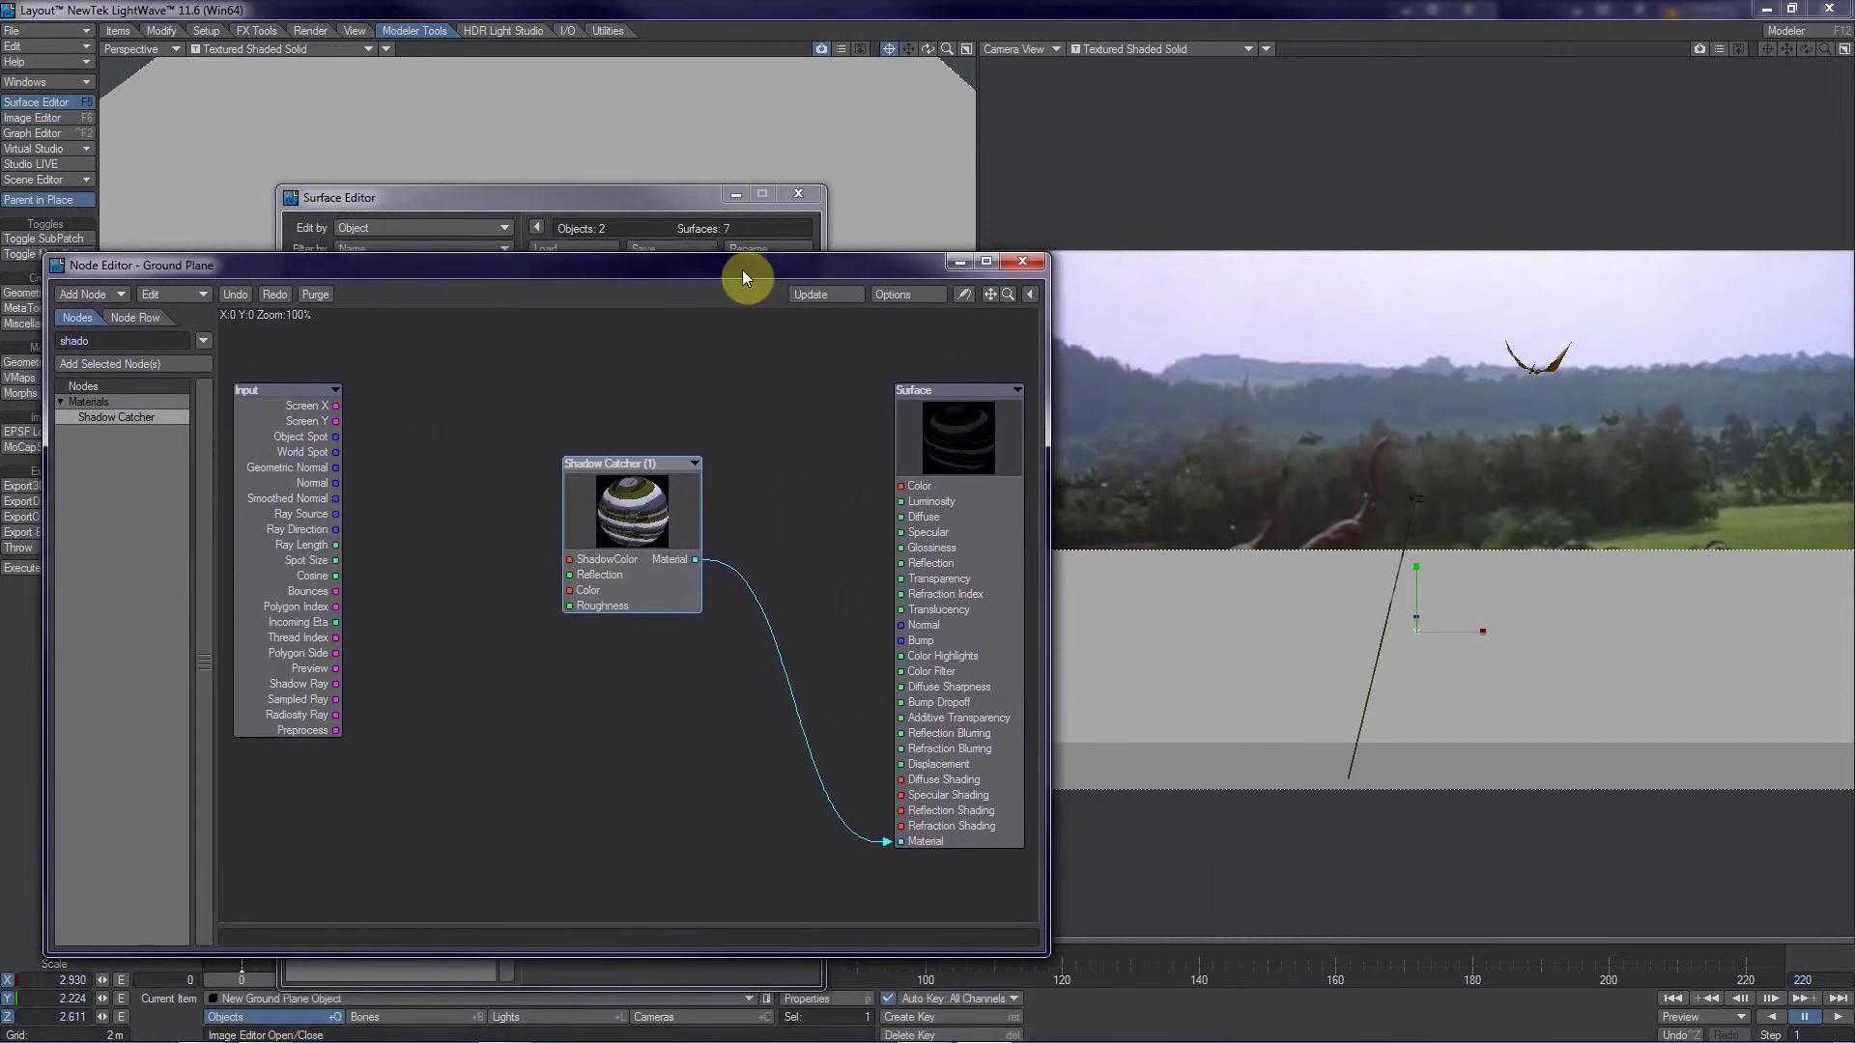
left_click(957, 265)
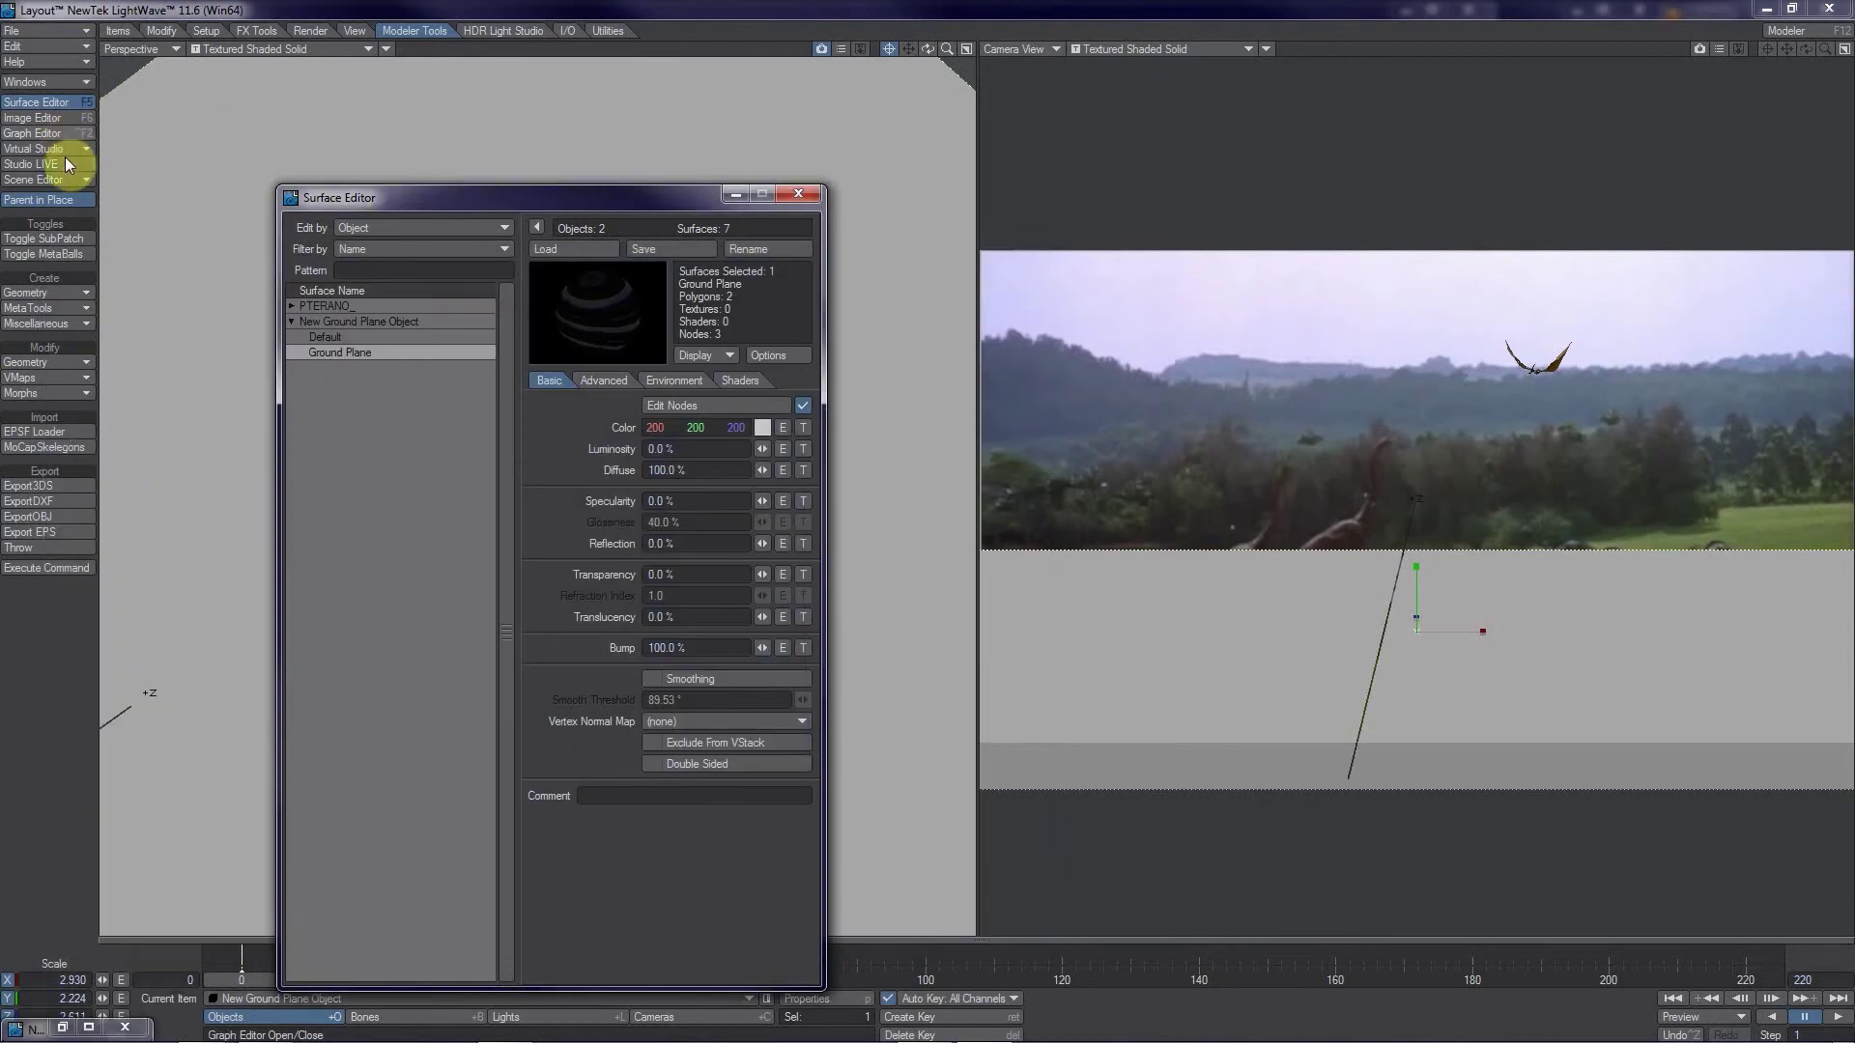
- Switch the camera view's render style to VPR
left_click(1143, 50)
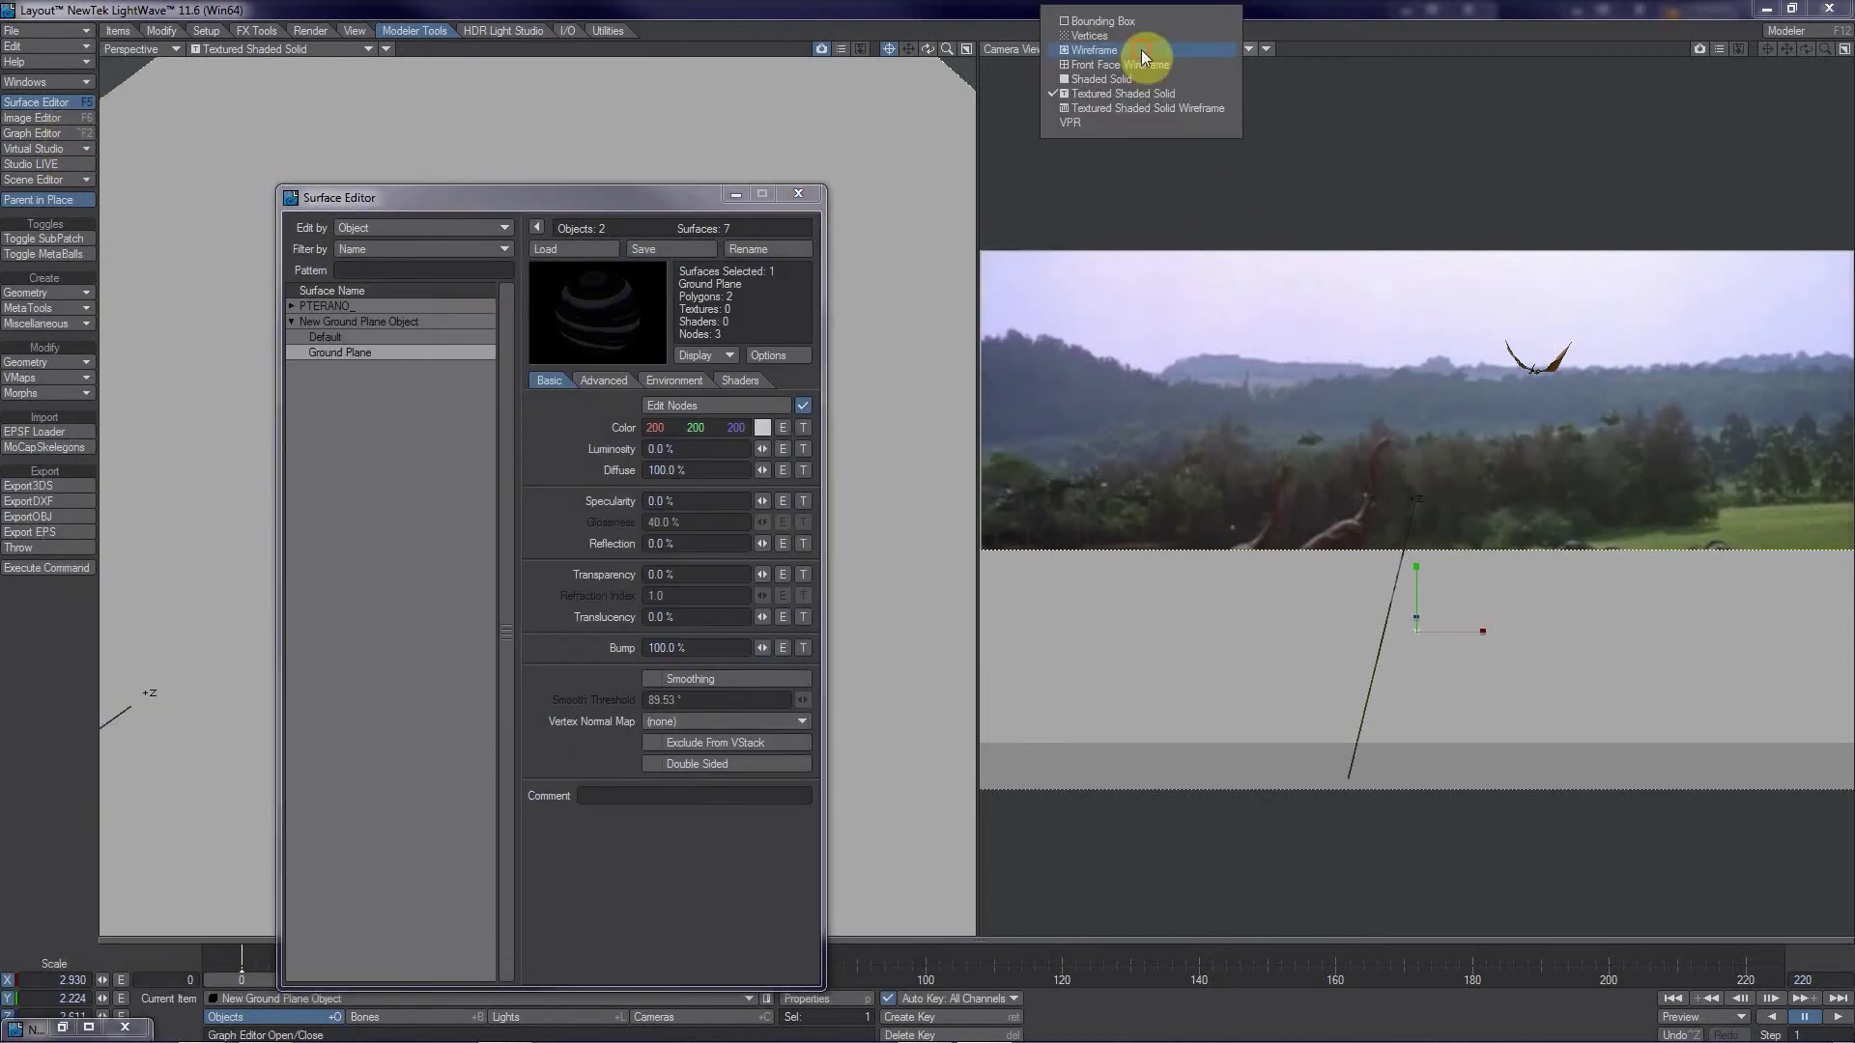
left_click(1072, 123)
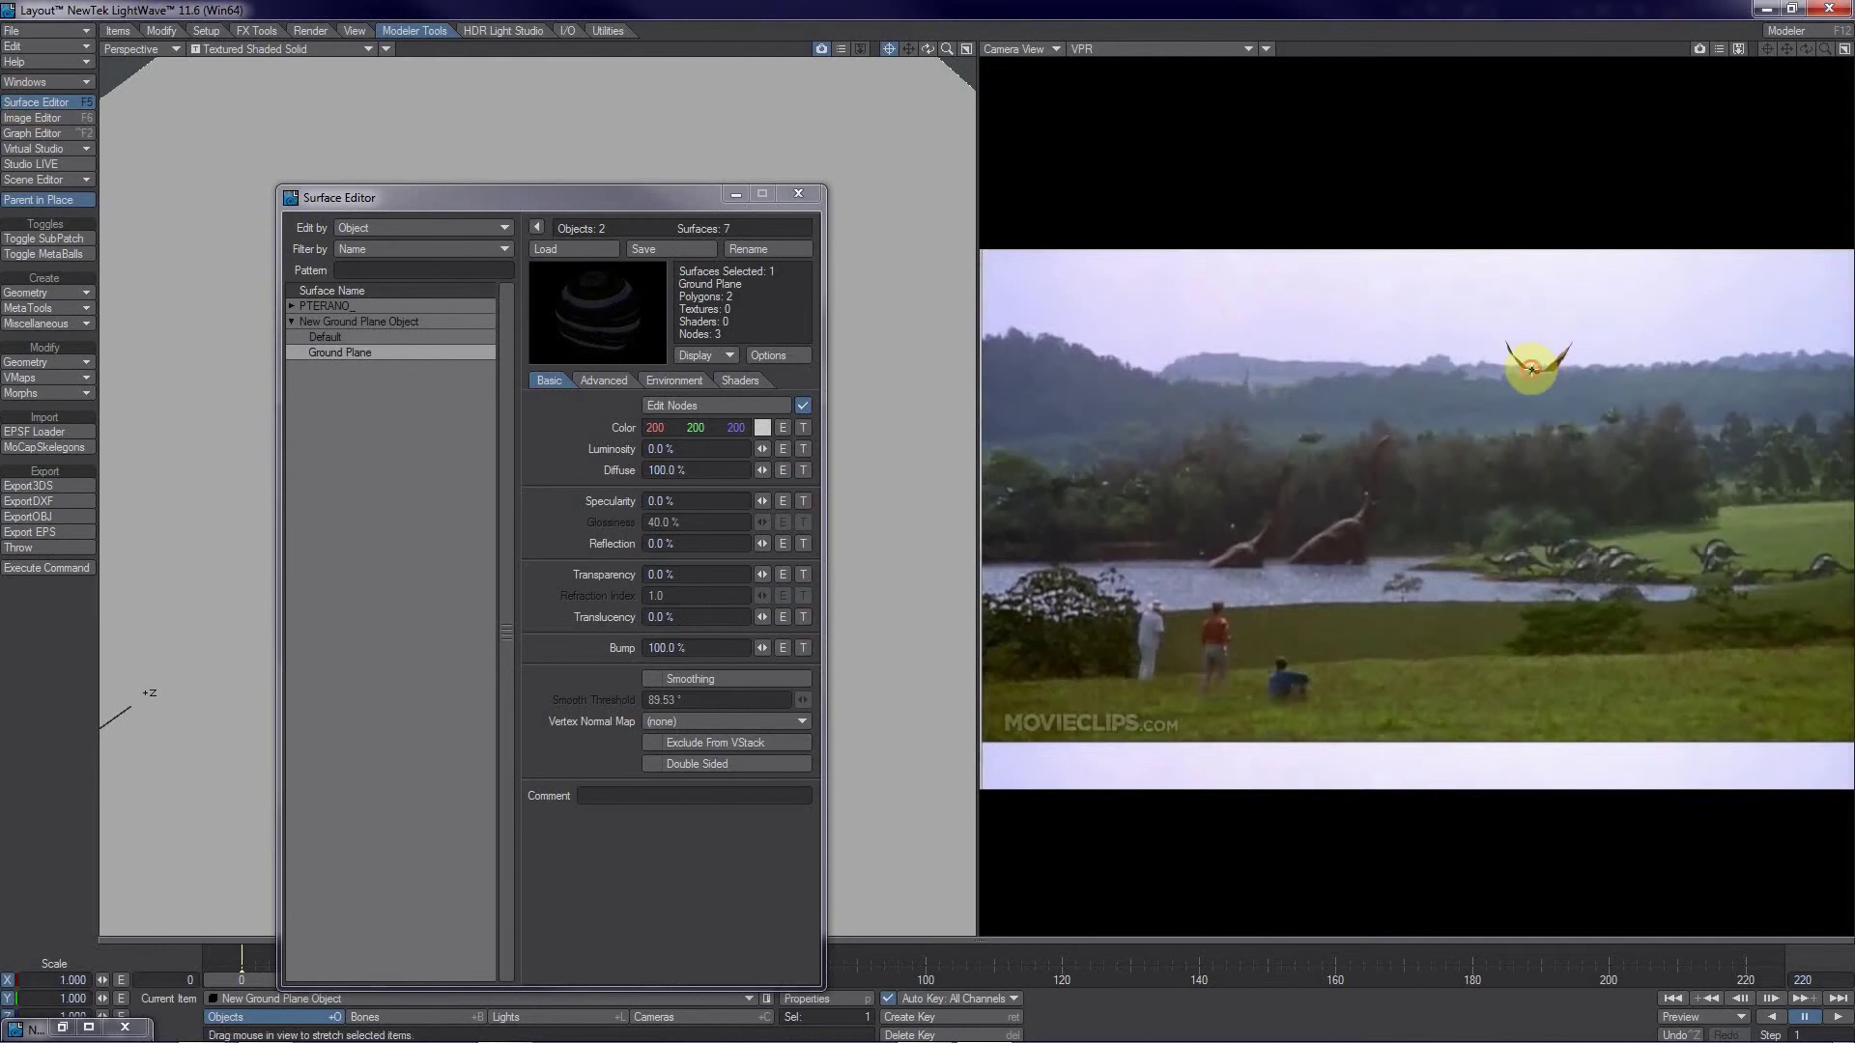
left_click(1531, 367)
left_click(684, 198)
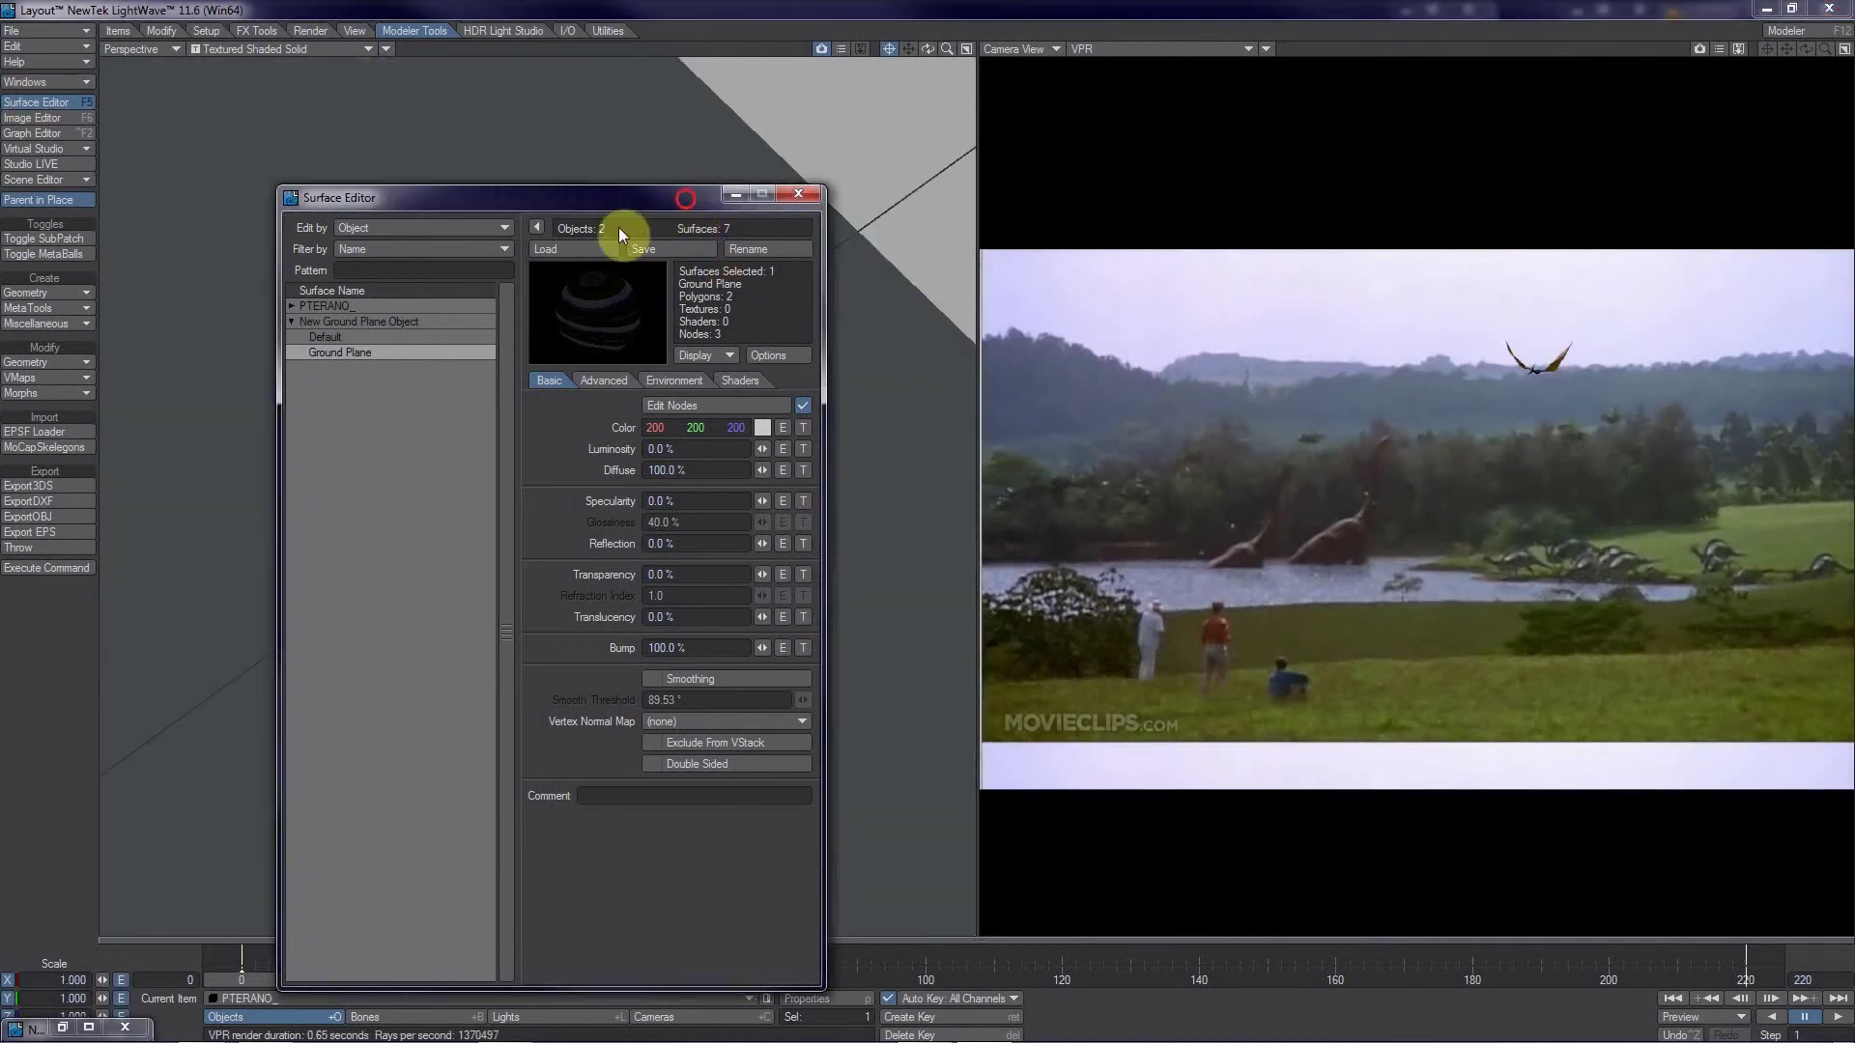
left_click_drag(685, 198, 1123, 249)
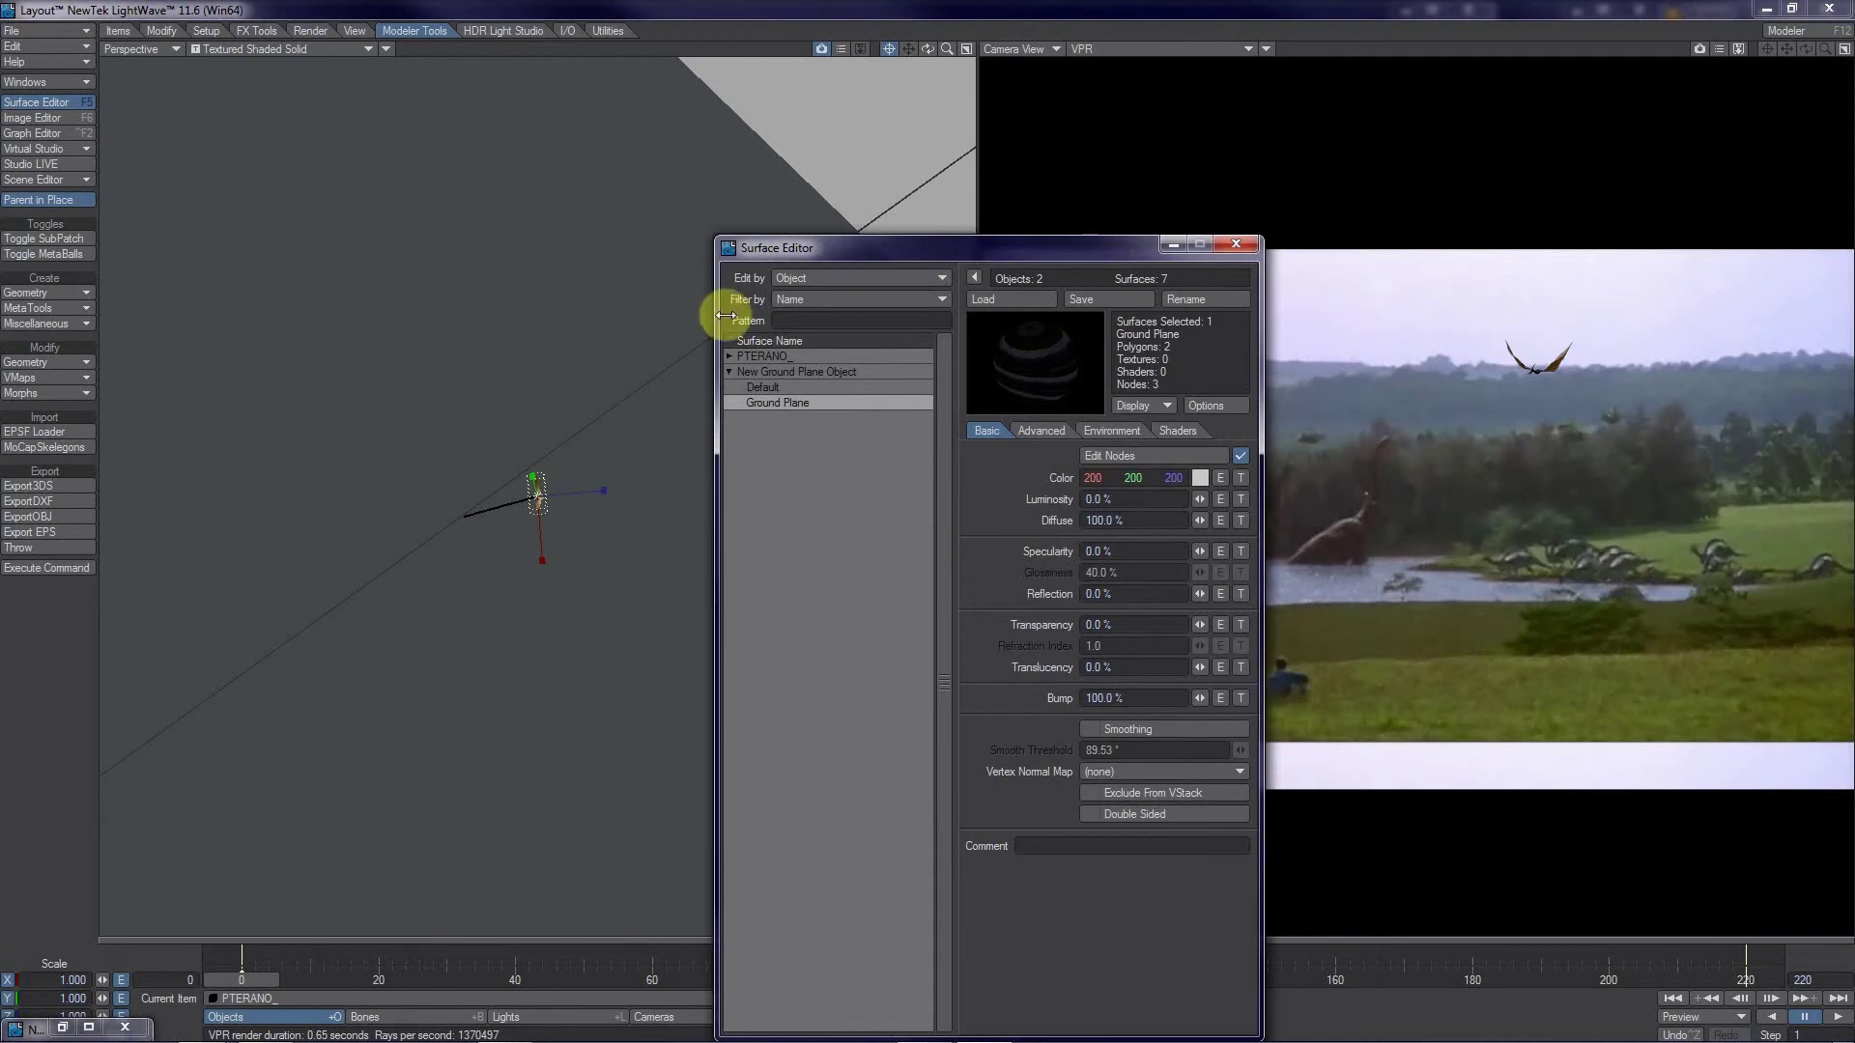
left_click_drag(856, 263, 95, 668)
left_click_drag(489, 550, 942, 526, "alt")
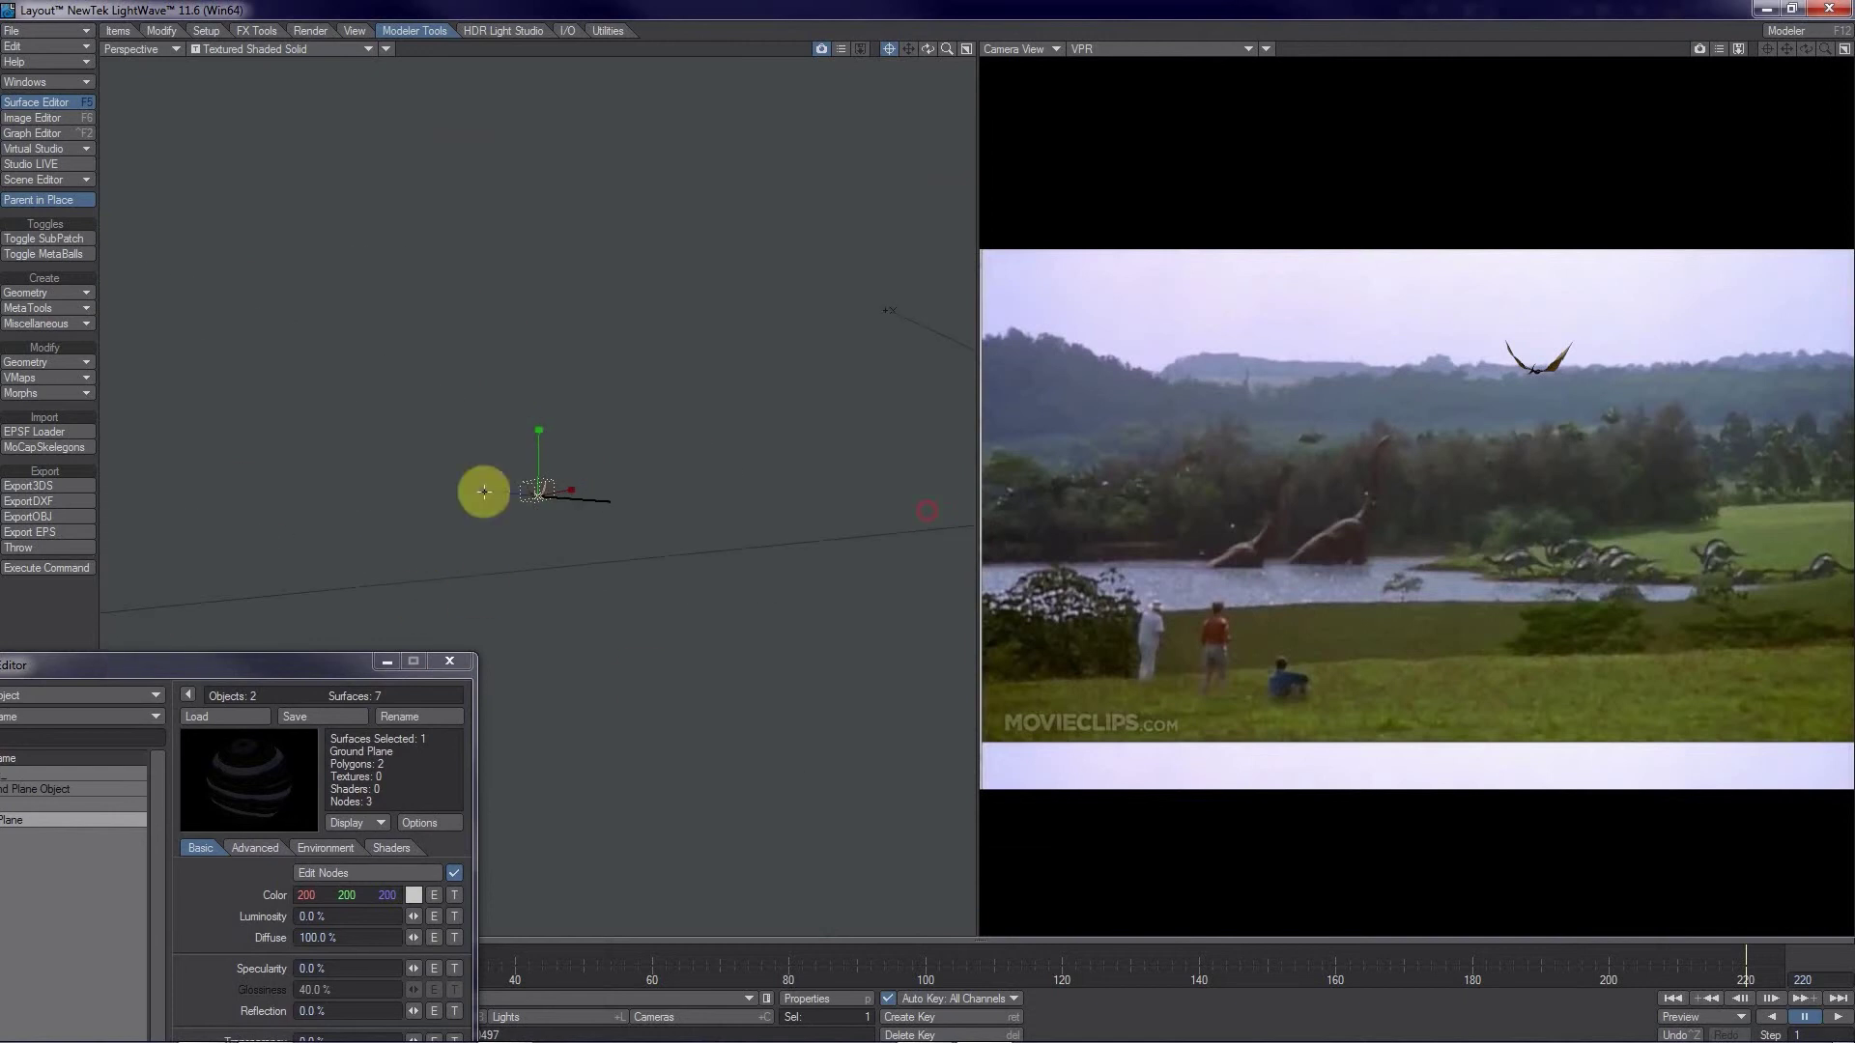
left_click_drag(690, 606, 503, 387, "alt")
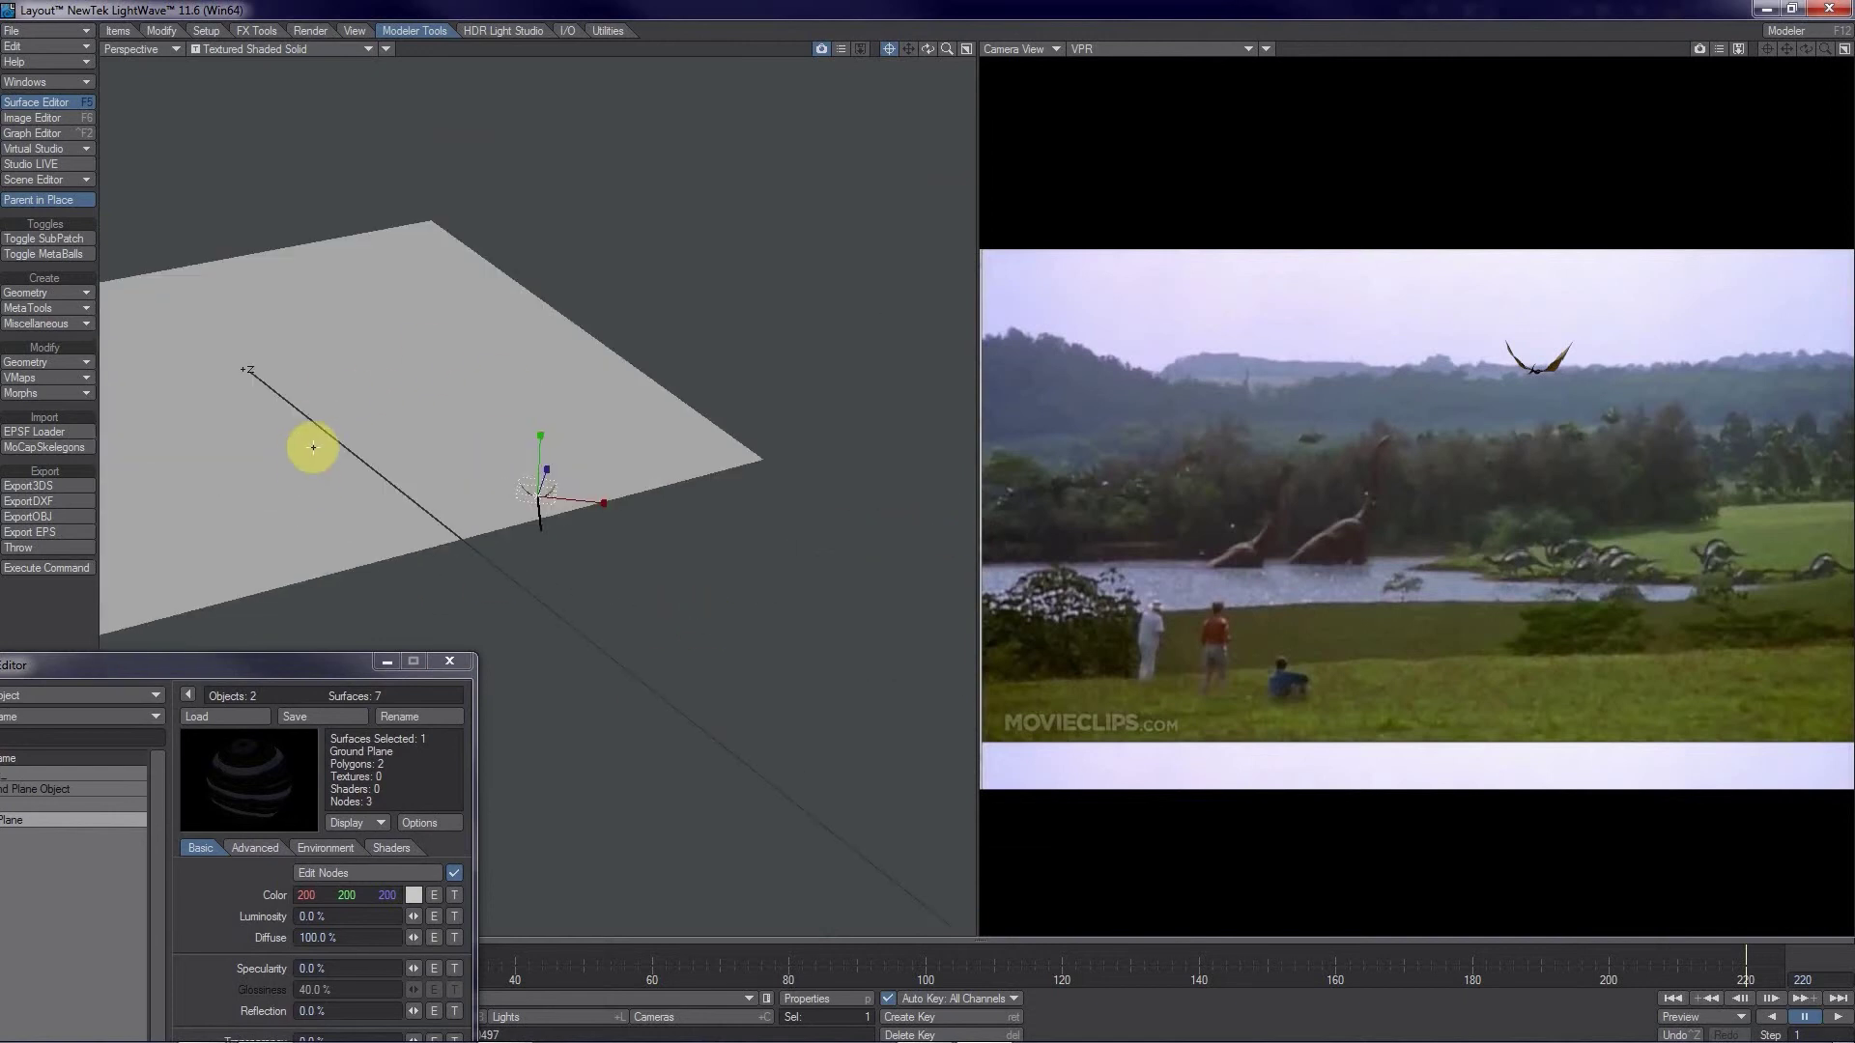
key("y")
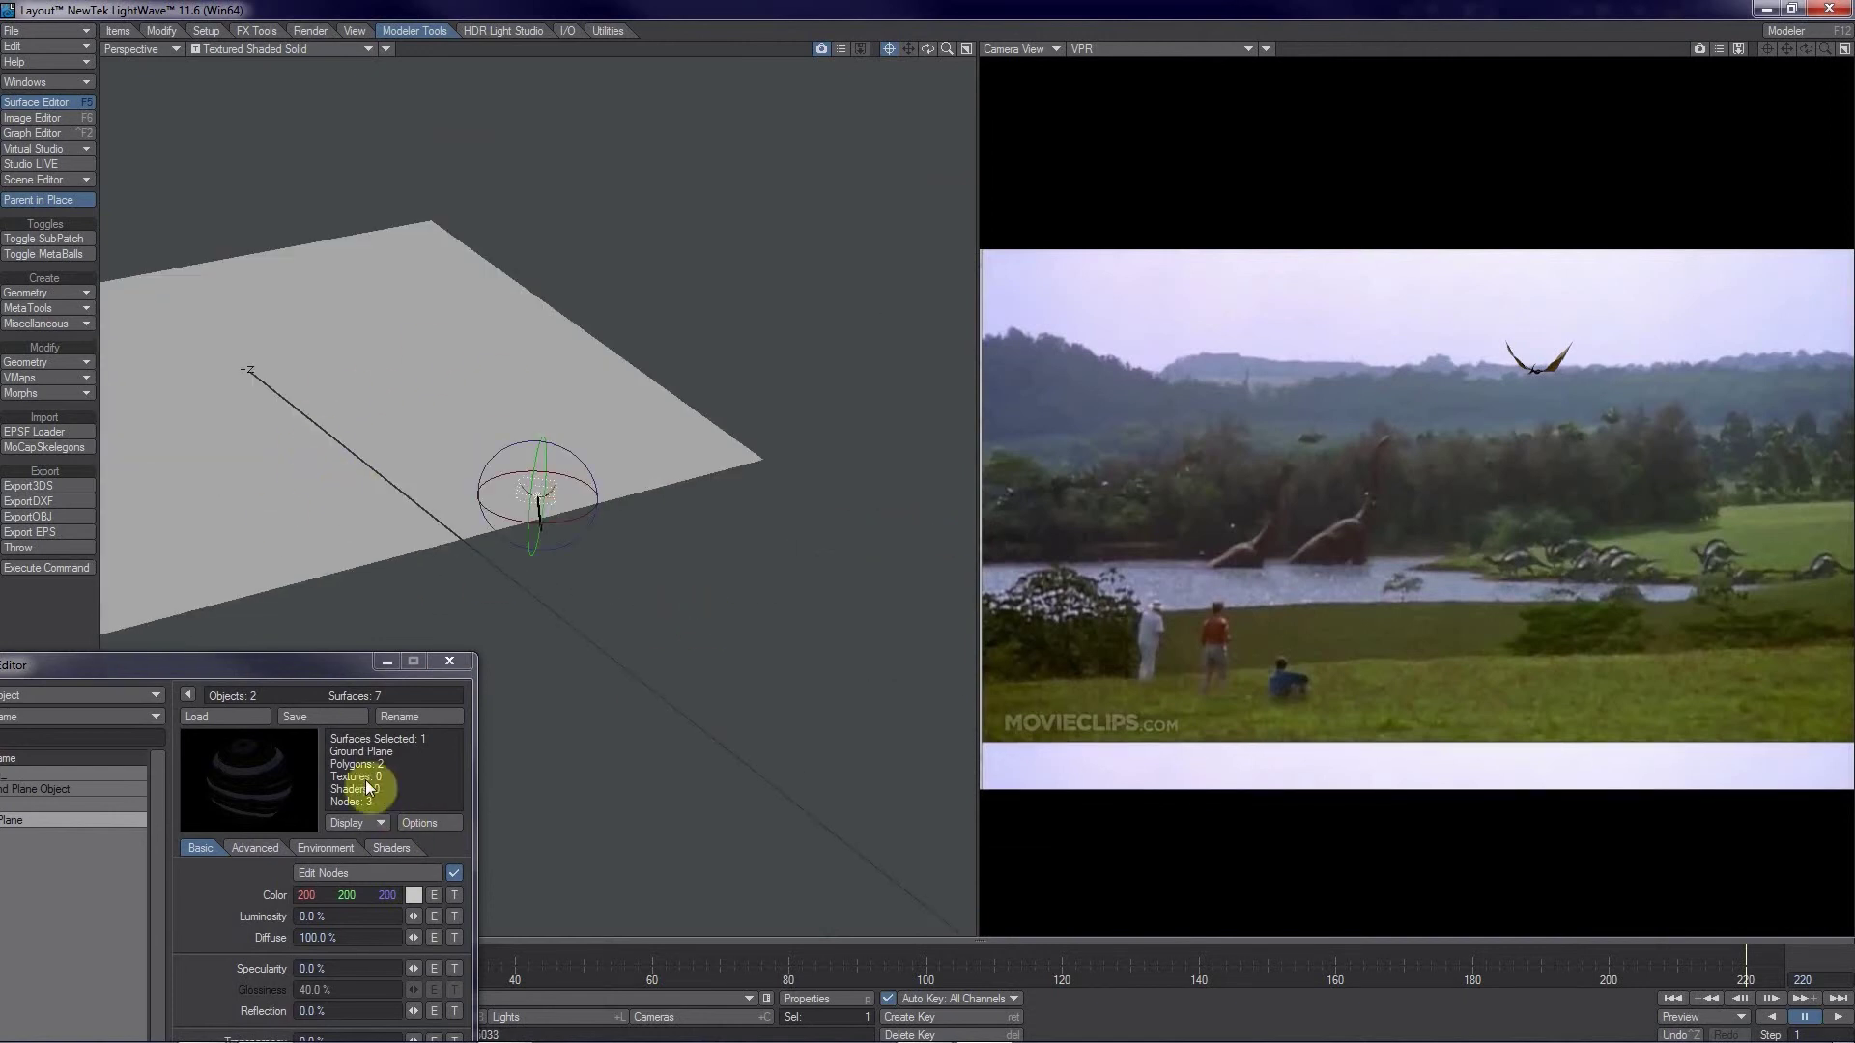
left_click_drag(261, 677, 748, 615)
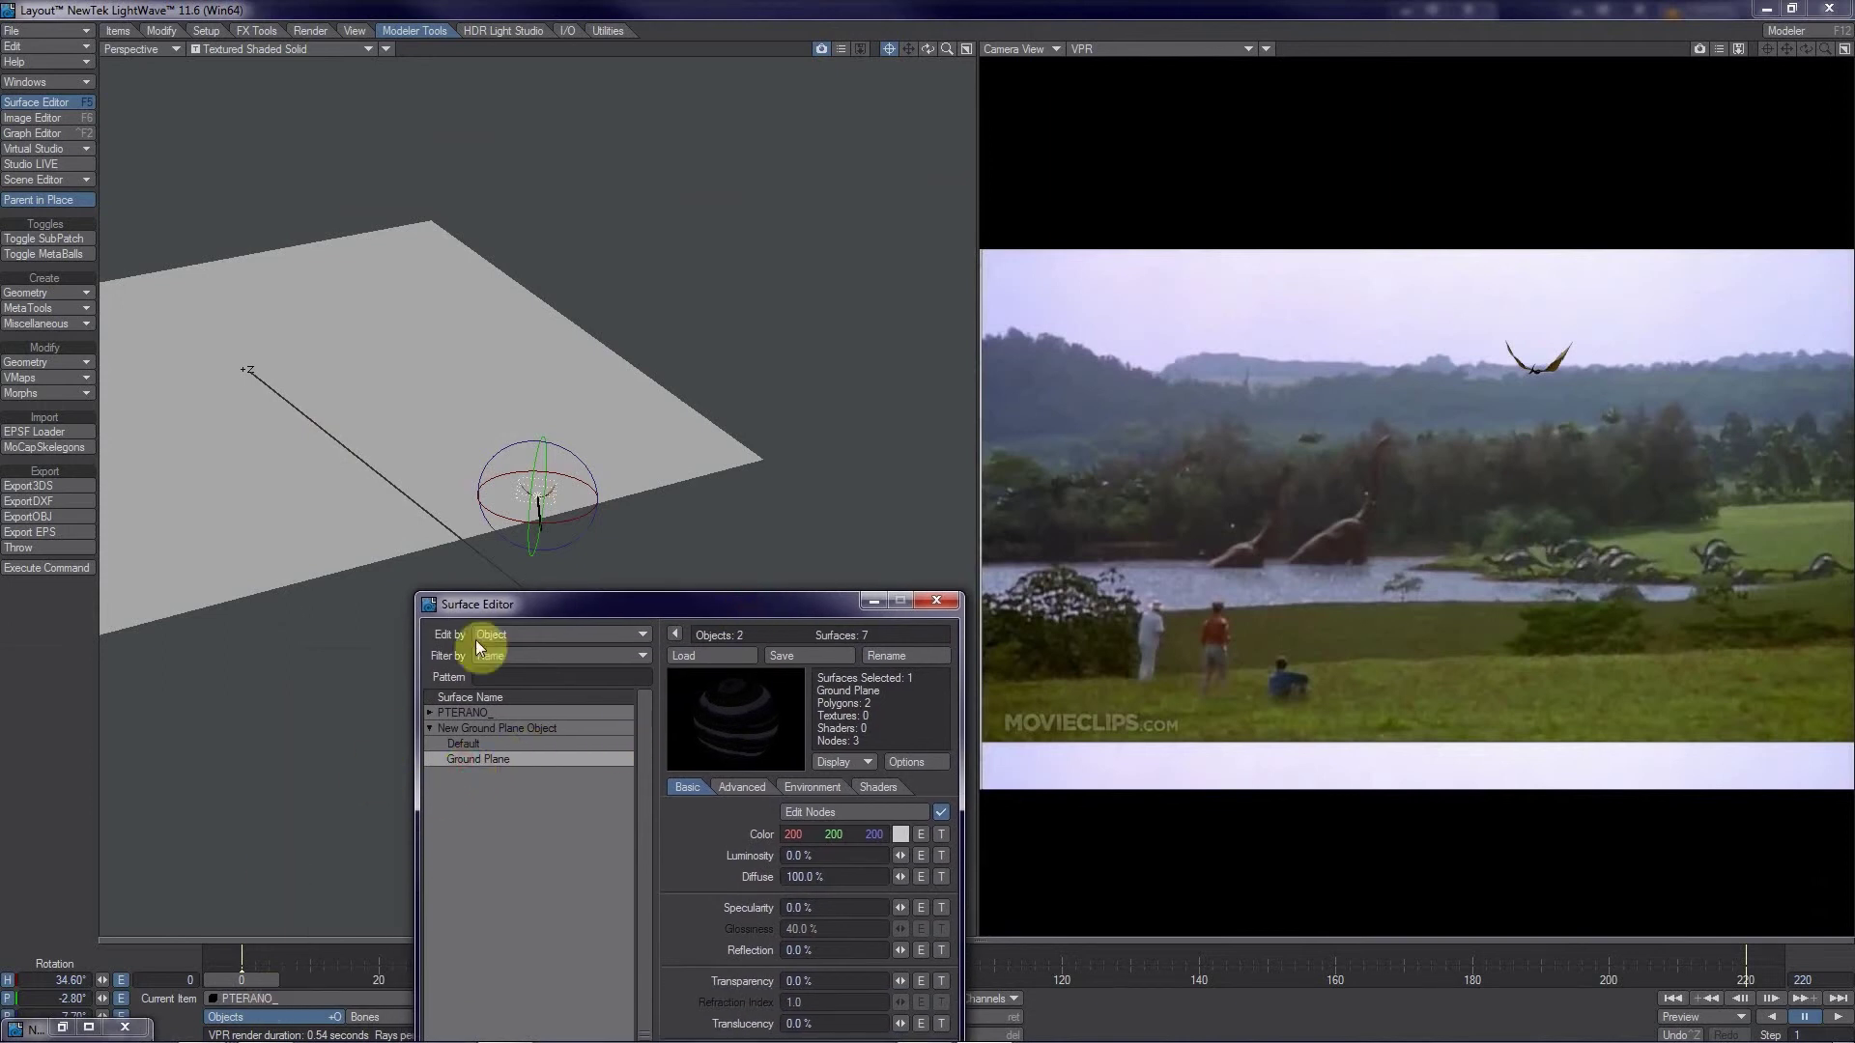
left_click_drag(599, 604, 1363, 633)
left_click(431, 994)
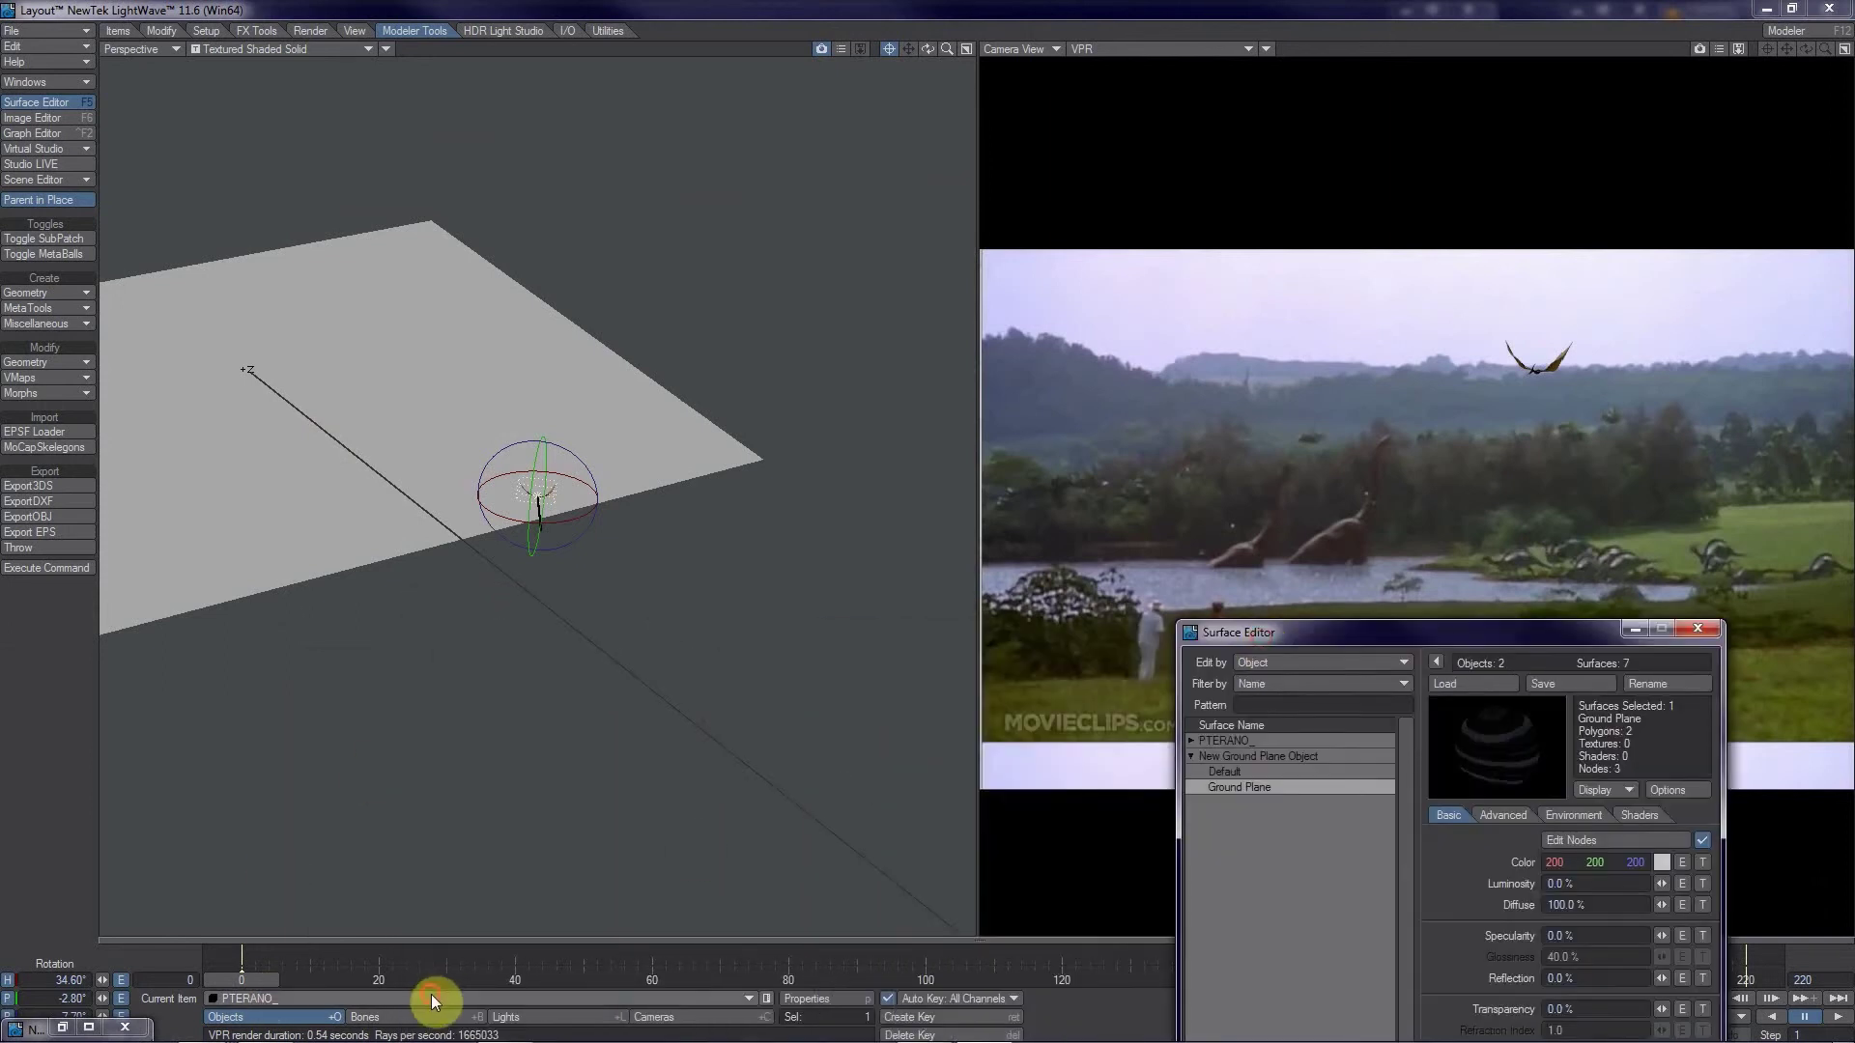
left_click(435, 1008)
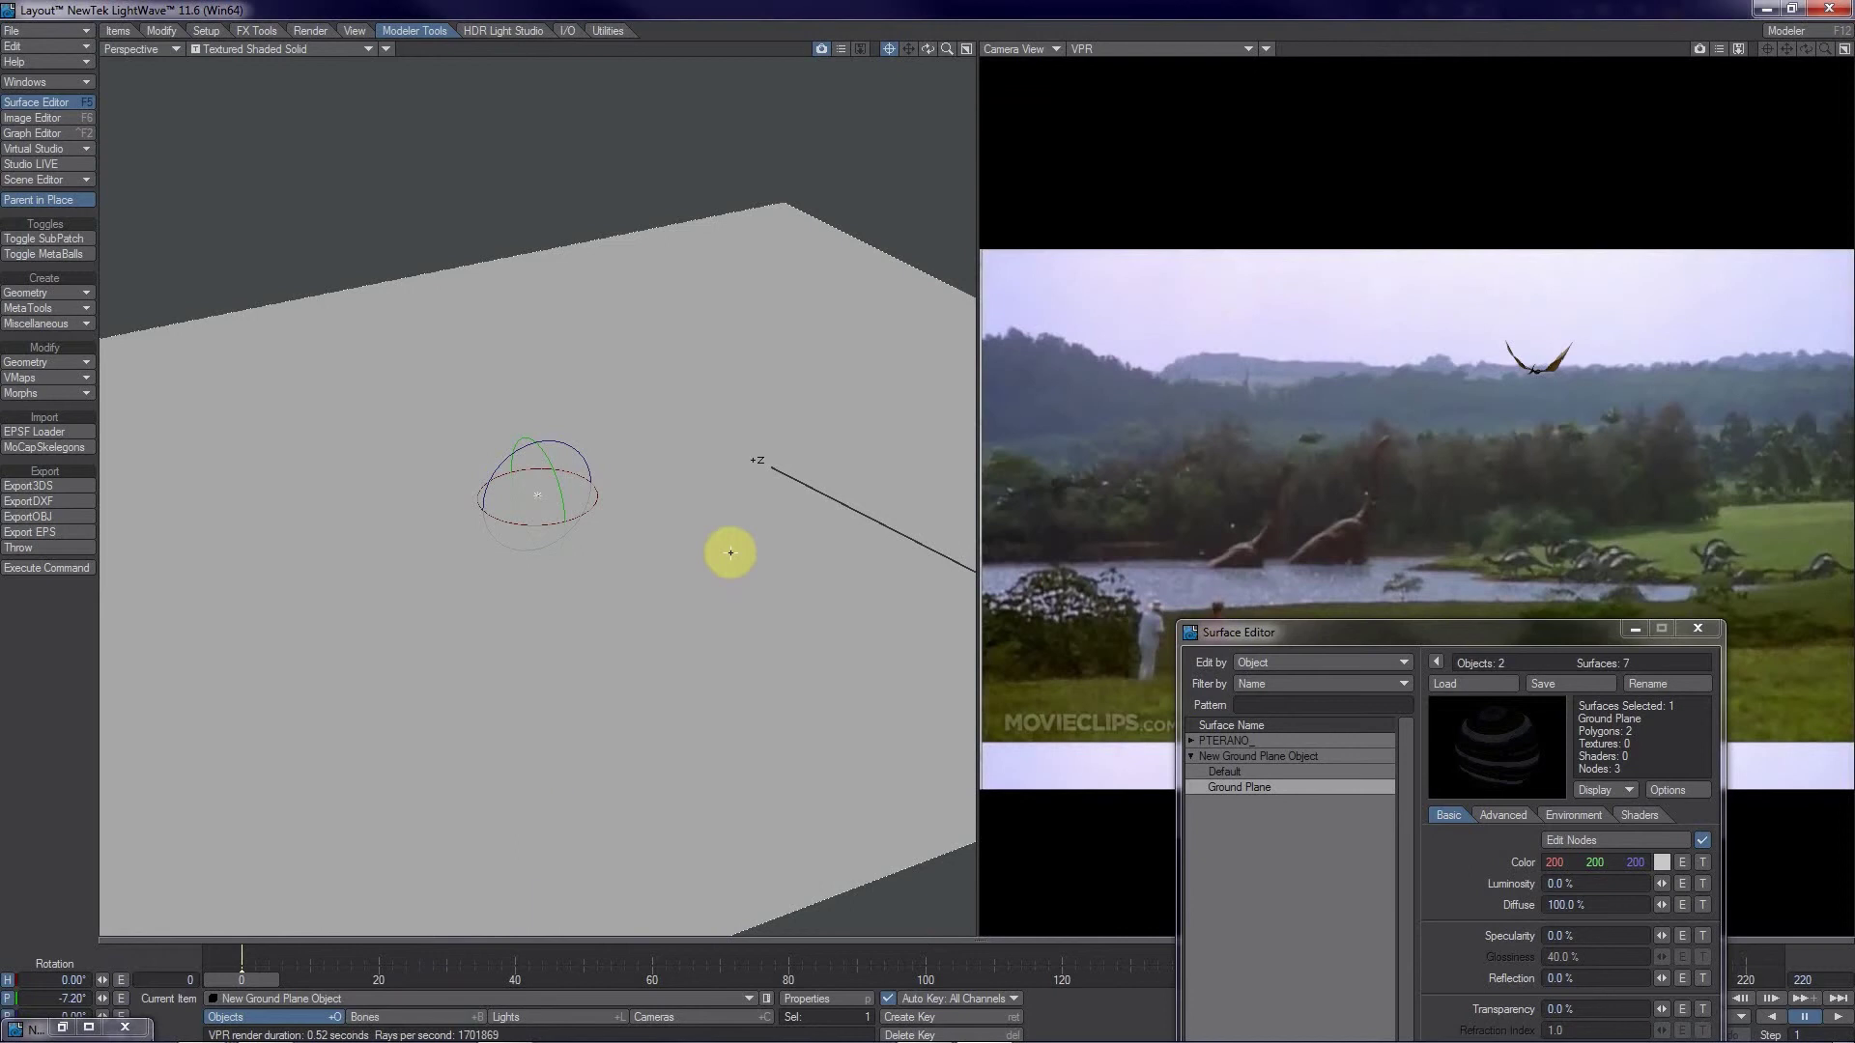
left_click_drag(753, 705, 925, 511)
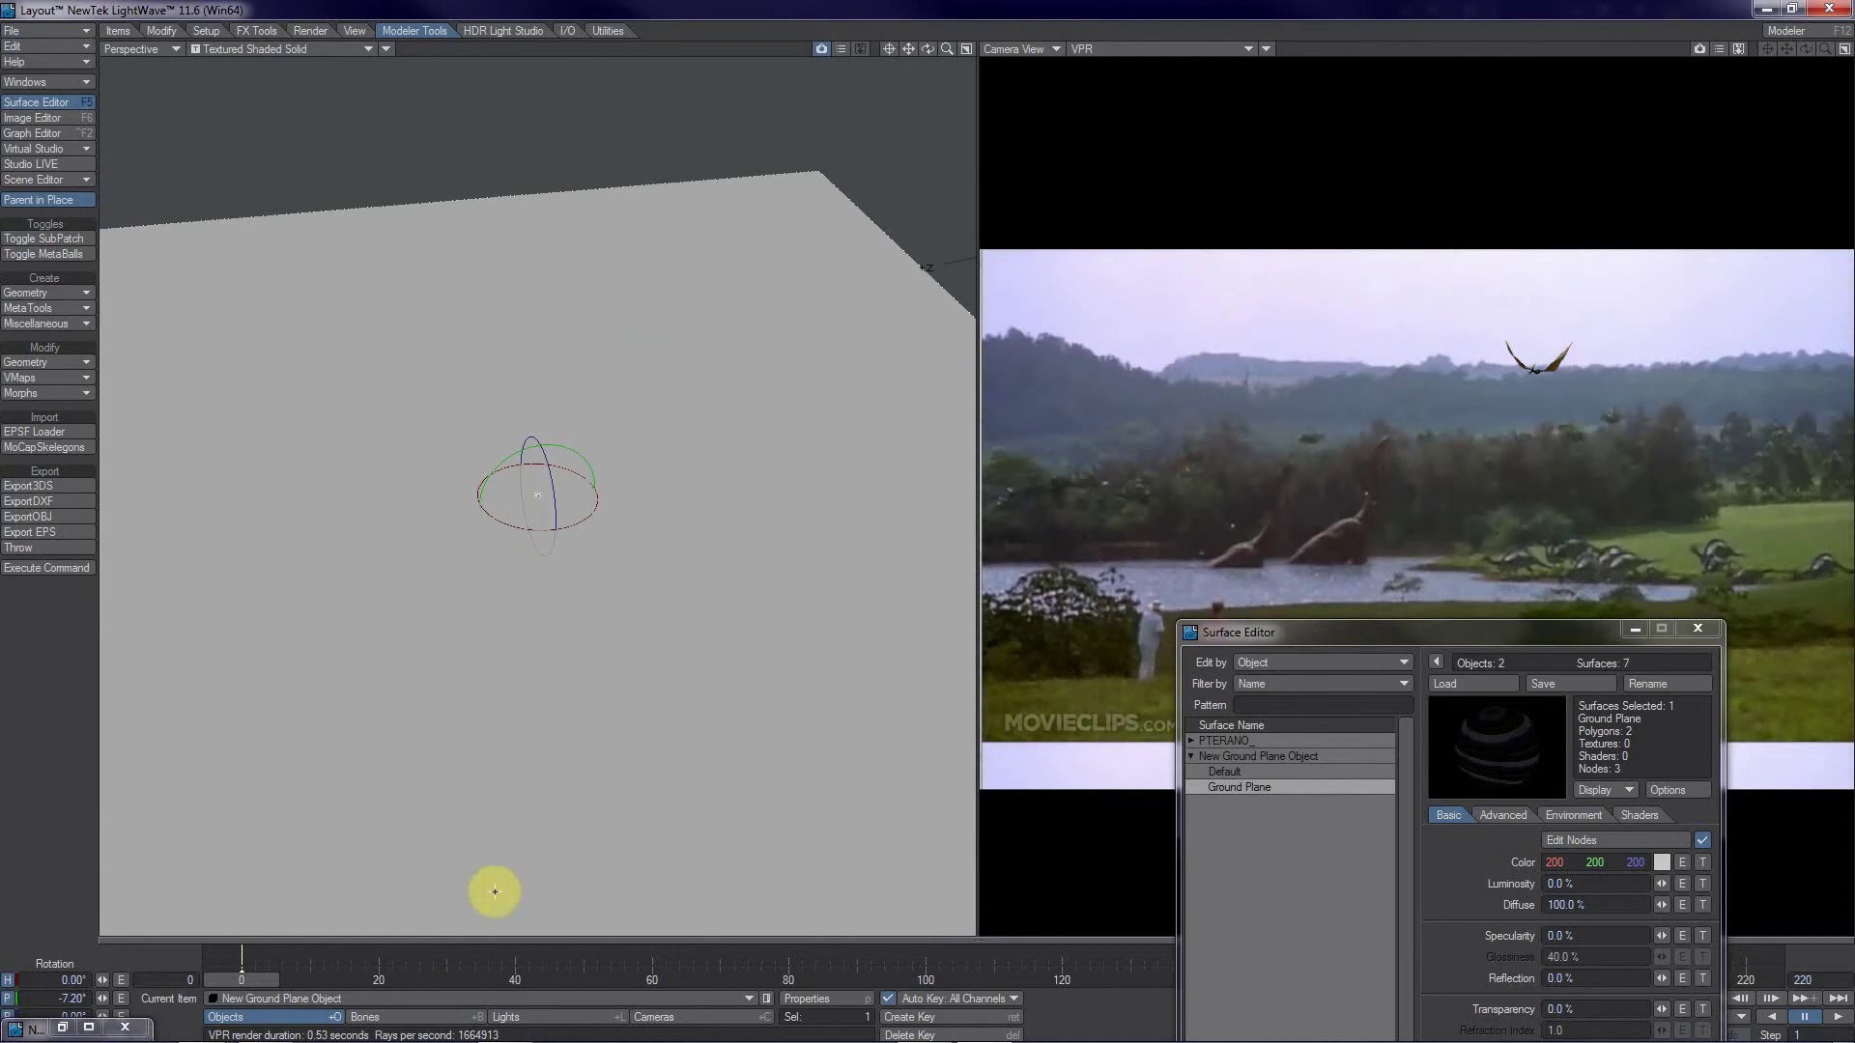
- Make the ground plane current and stretch it much longer along its Z axis
left_click(378, 1000)
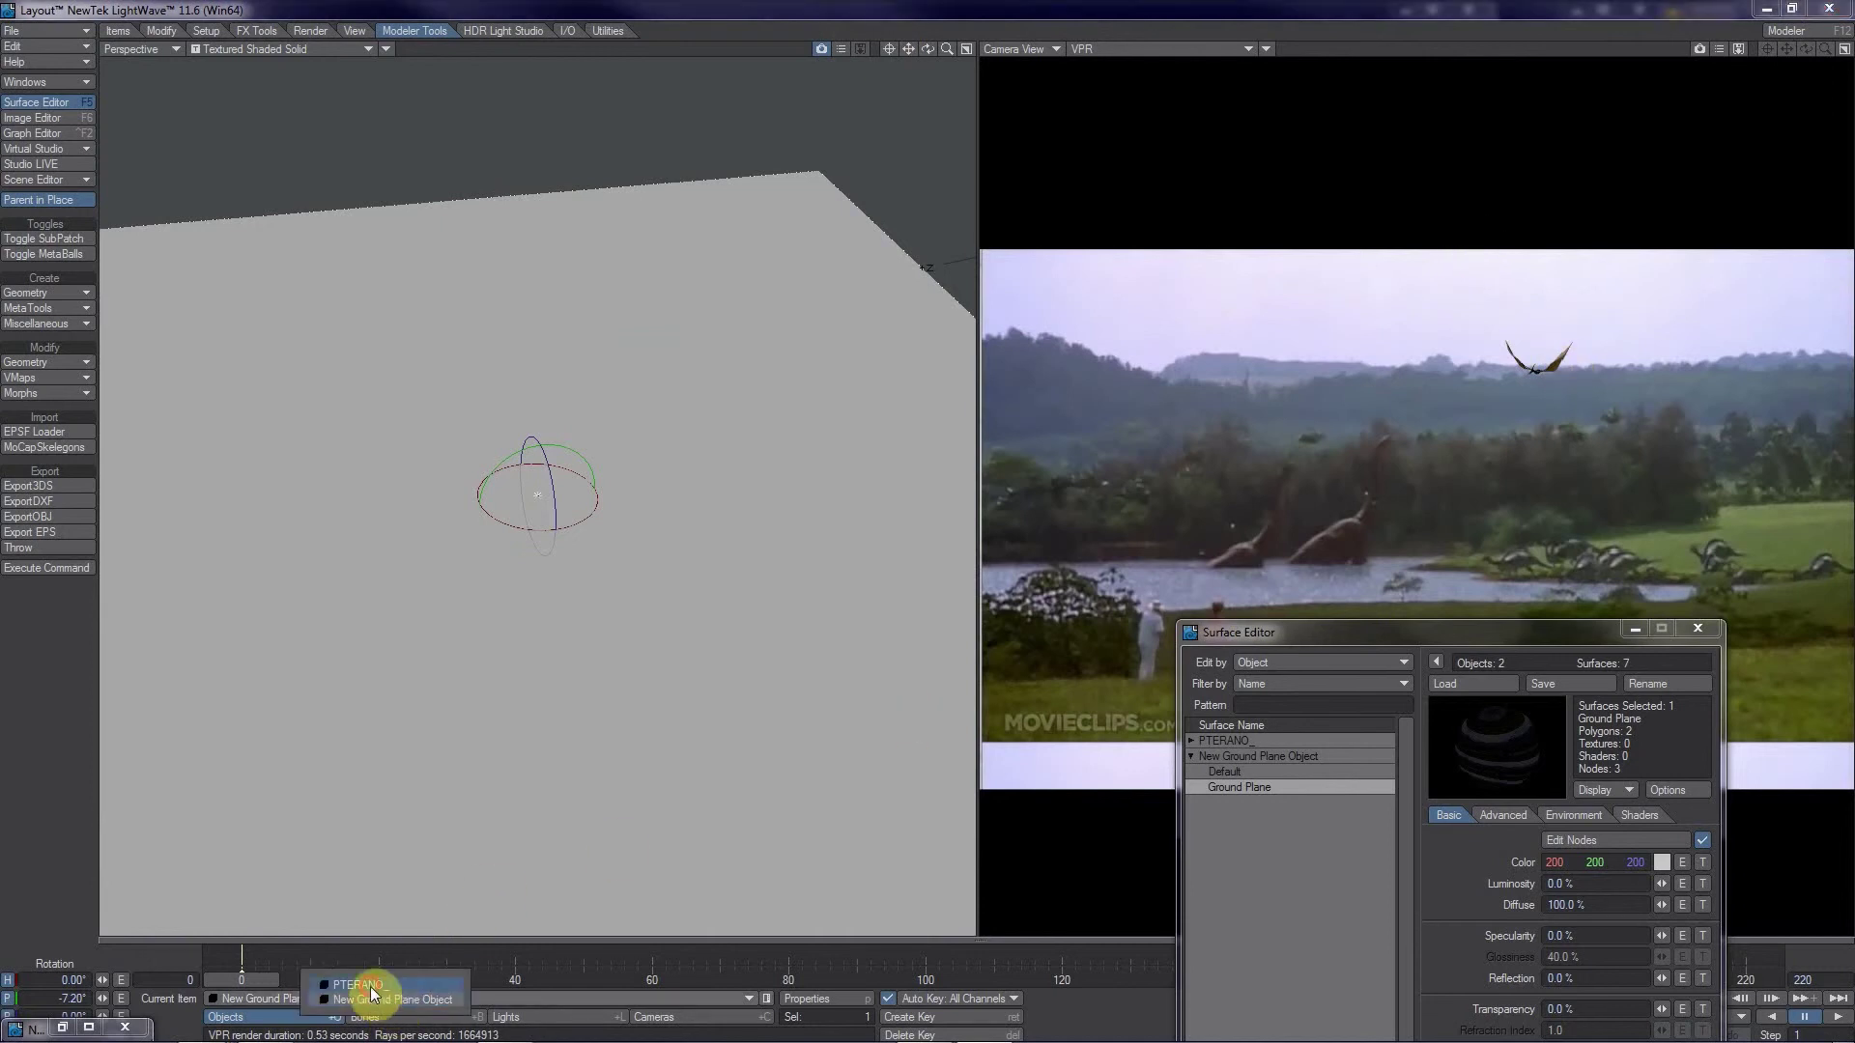
left_click(371, 987)
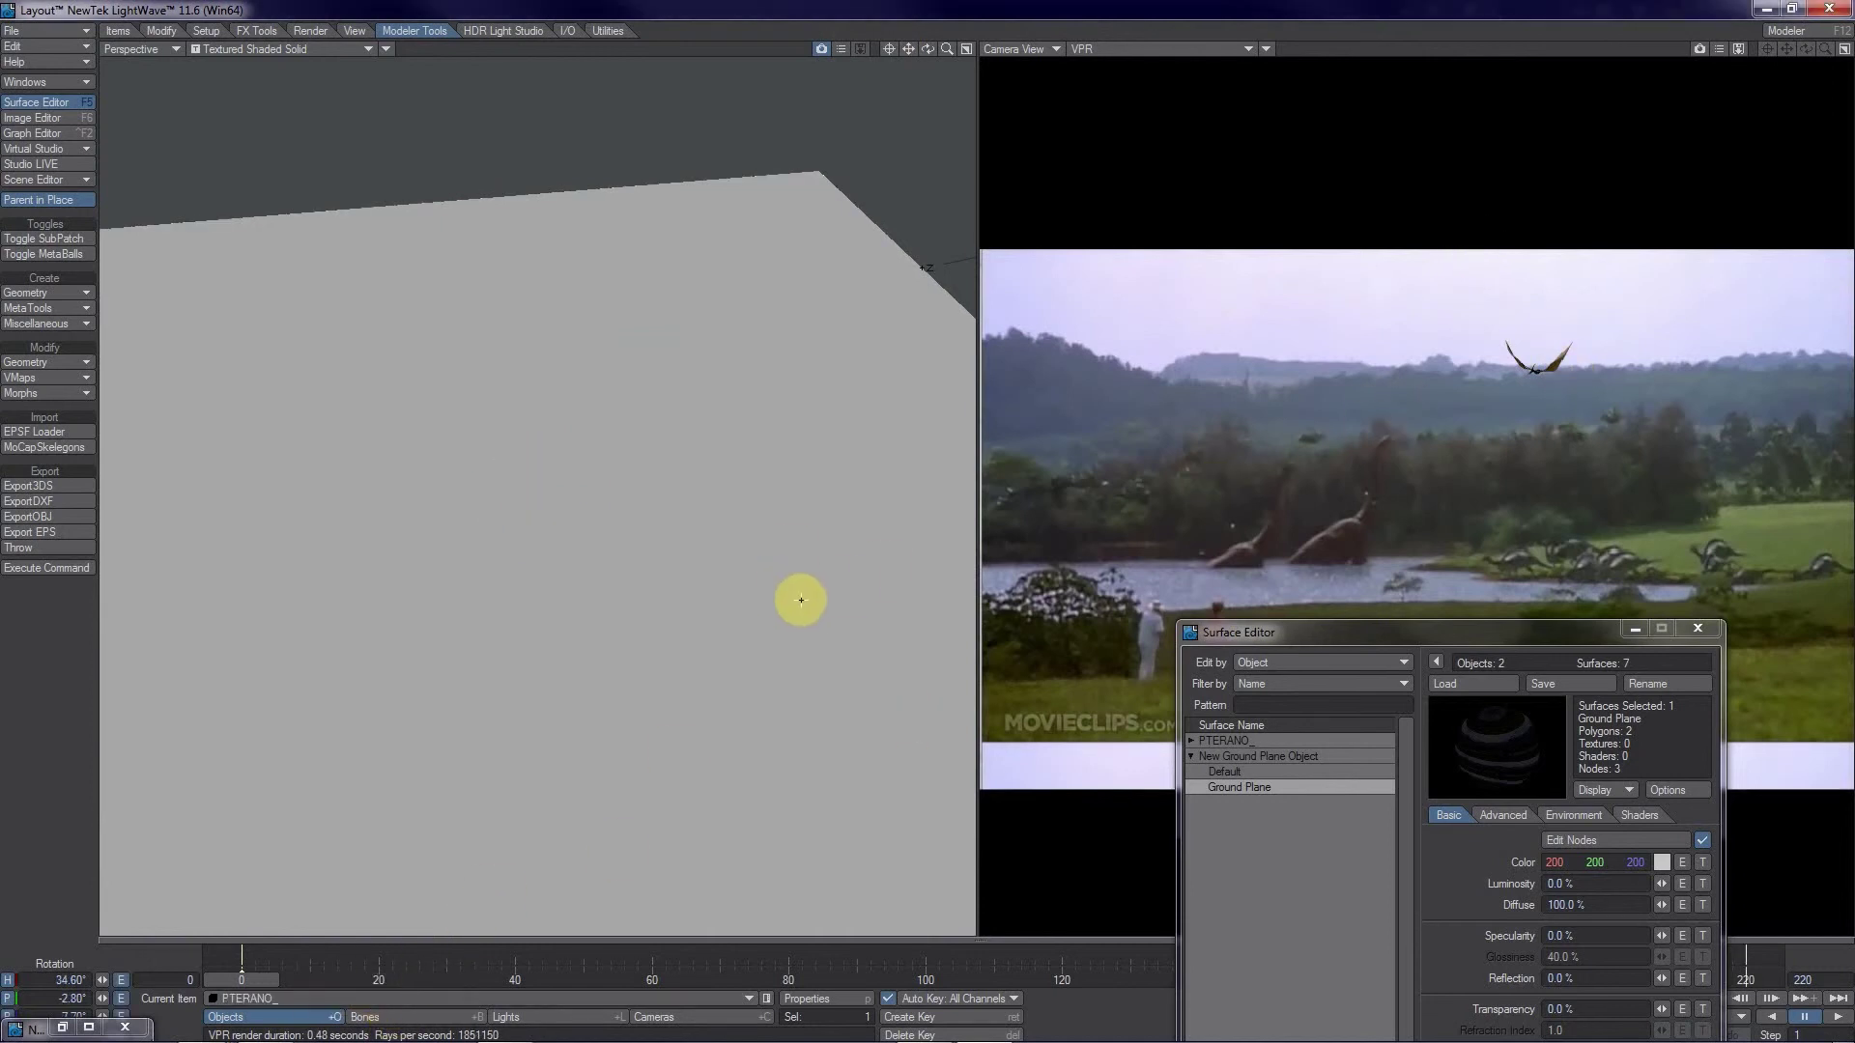
scroll(776, 589, "down", 5)
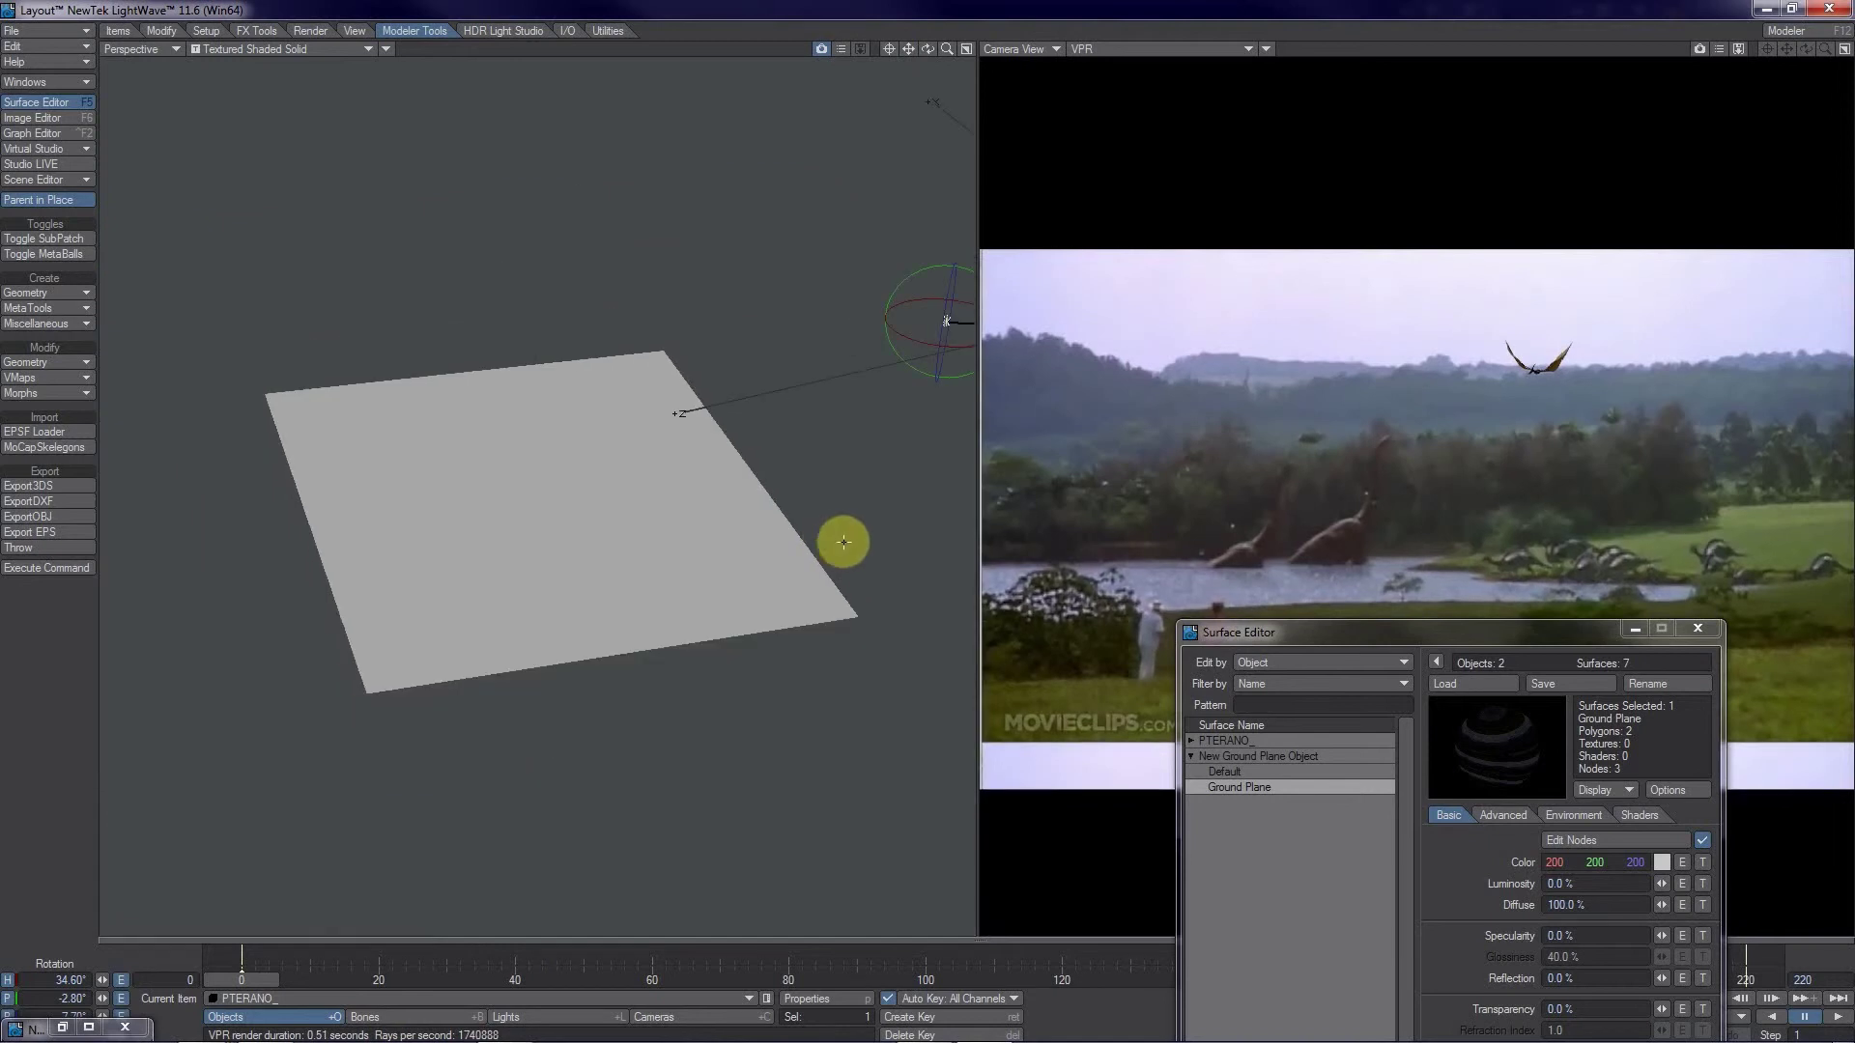
left_click_drag(844, 538, 675, 504, "alt")
key("h")
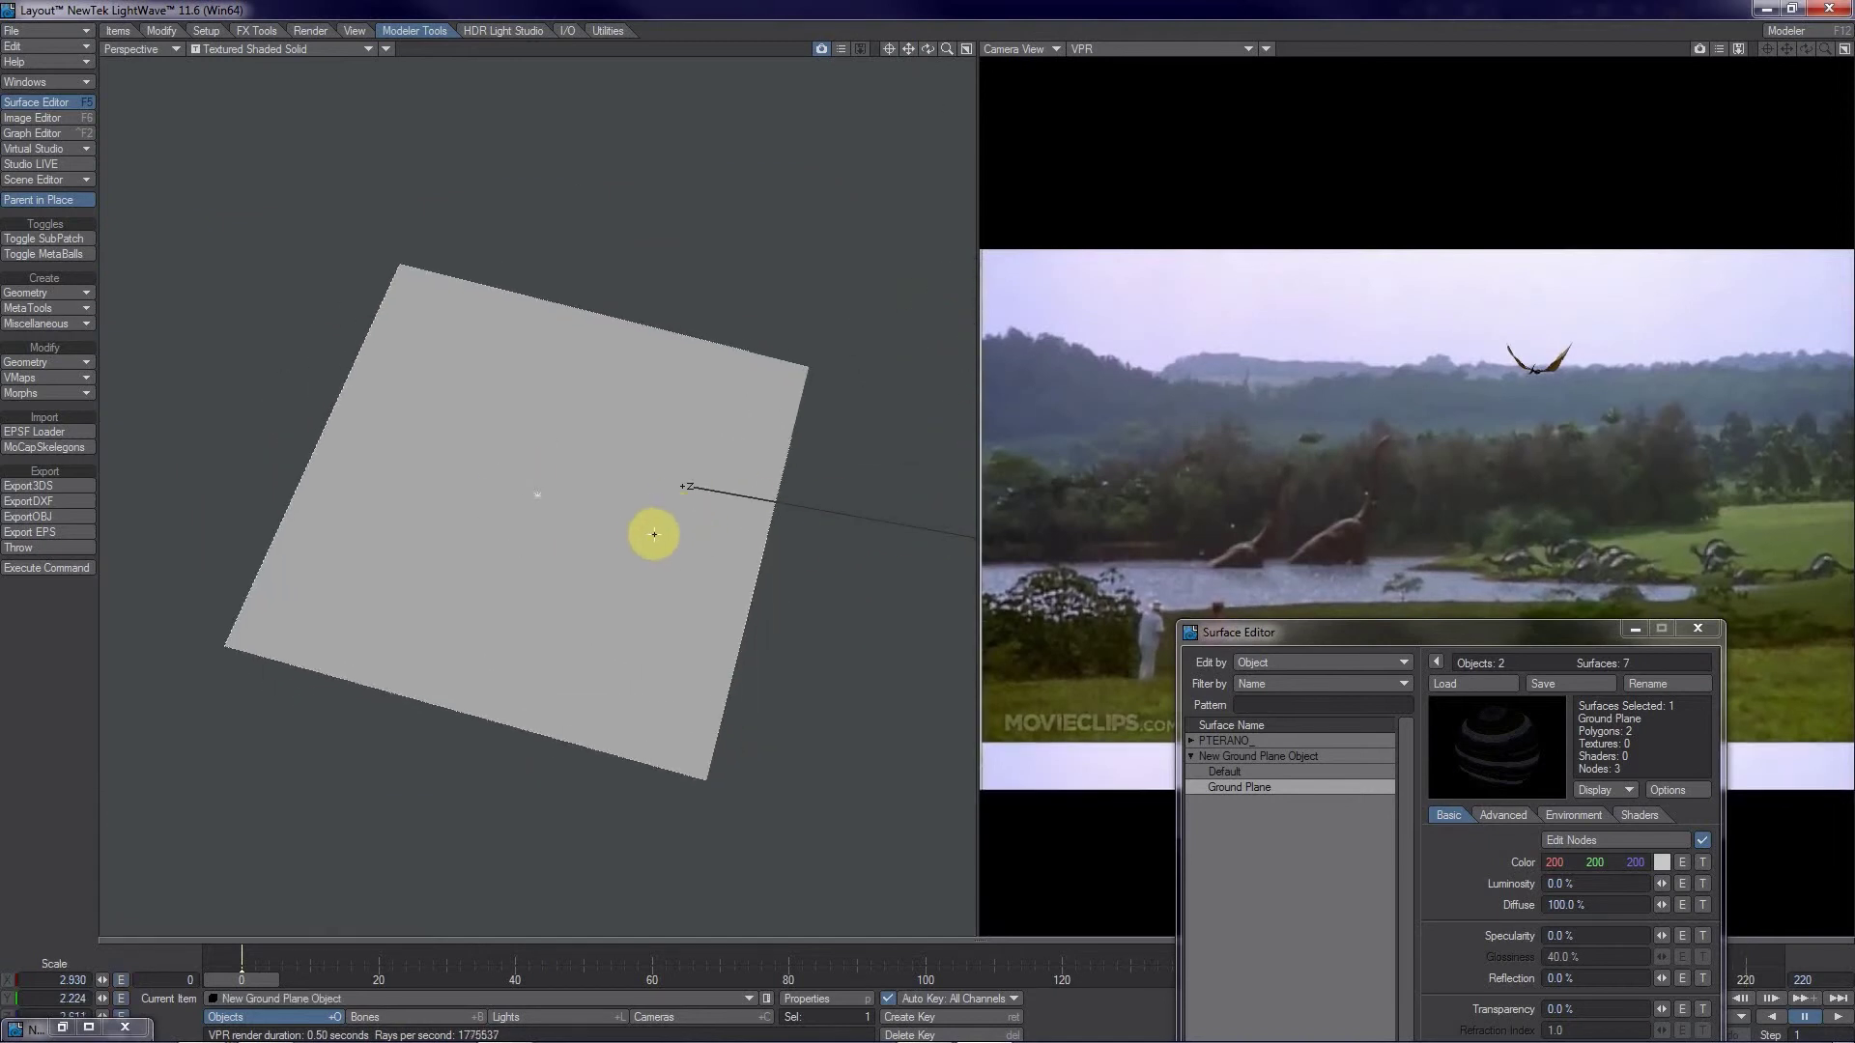
left_click_drag(473, 479, 929, 510)
- View the plane edge-on and raise it very slightly along Y
key("t")
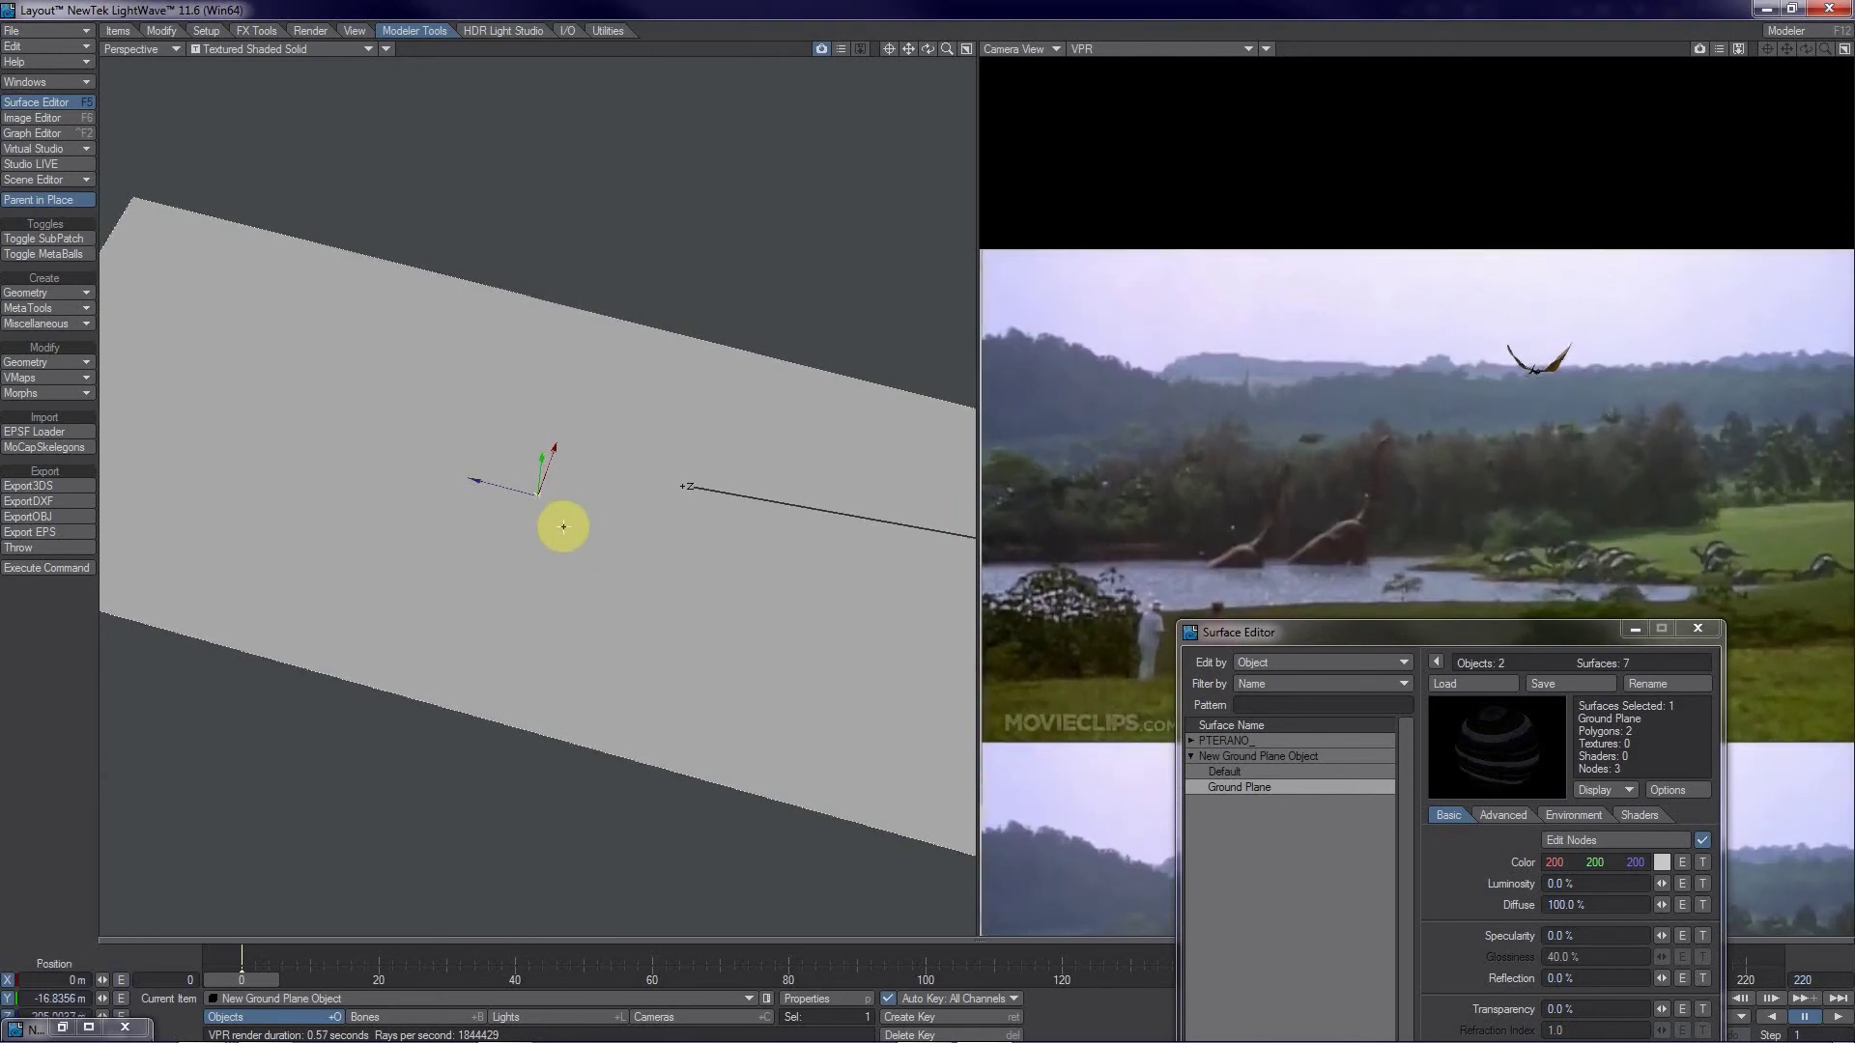
left_click_drag(550, 646, 660, 401, "alt")
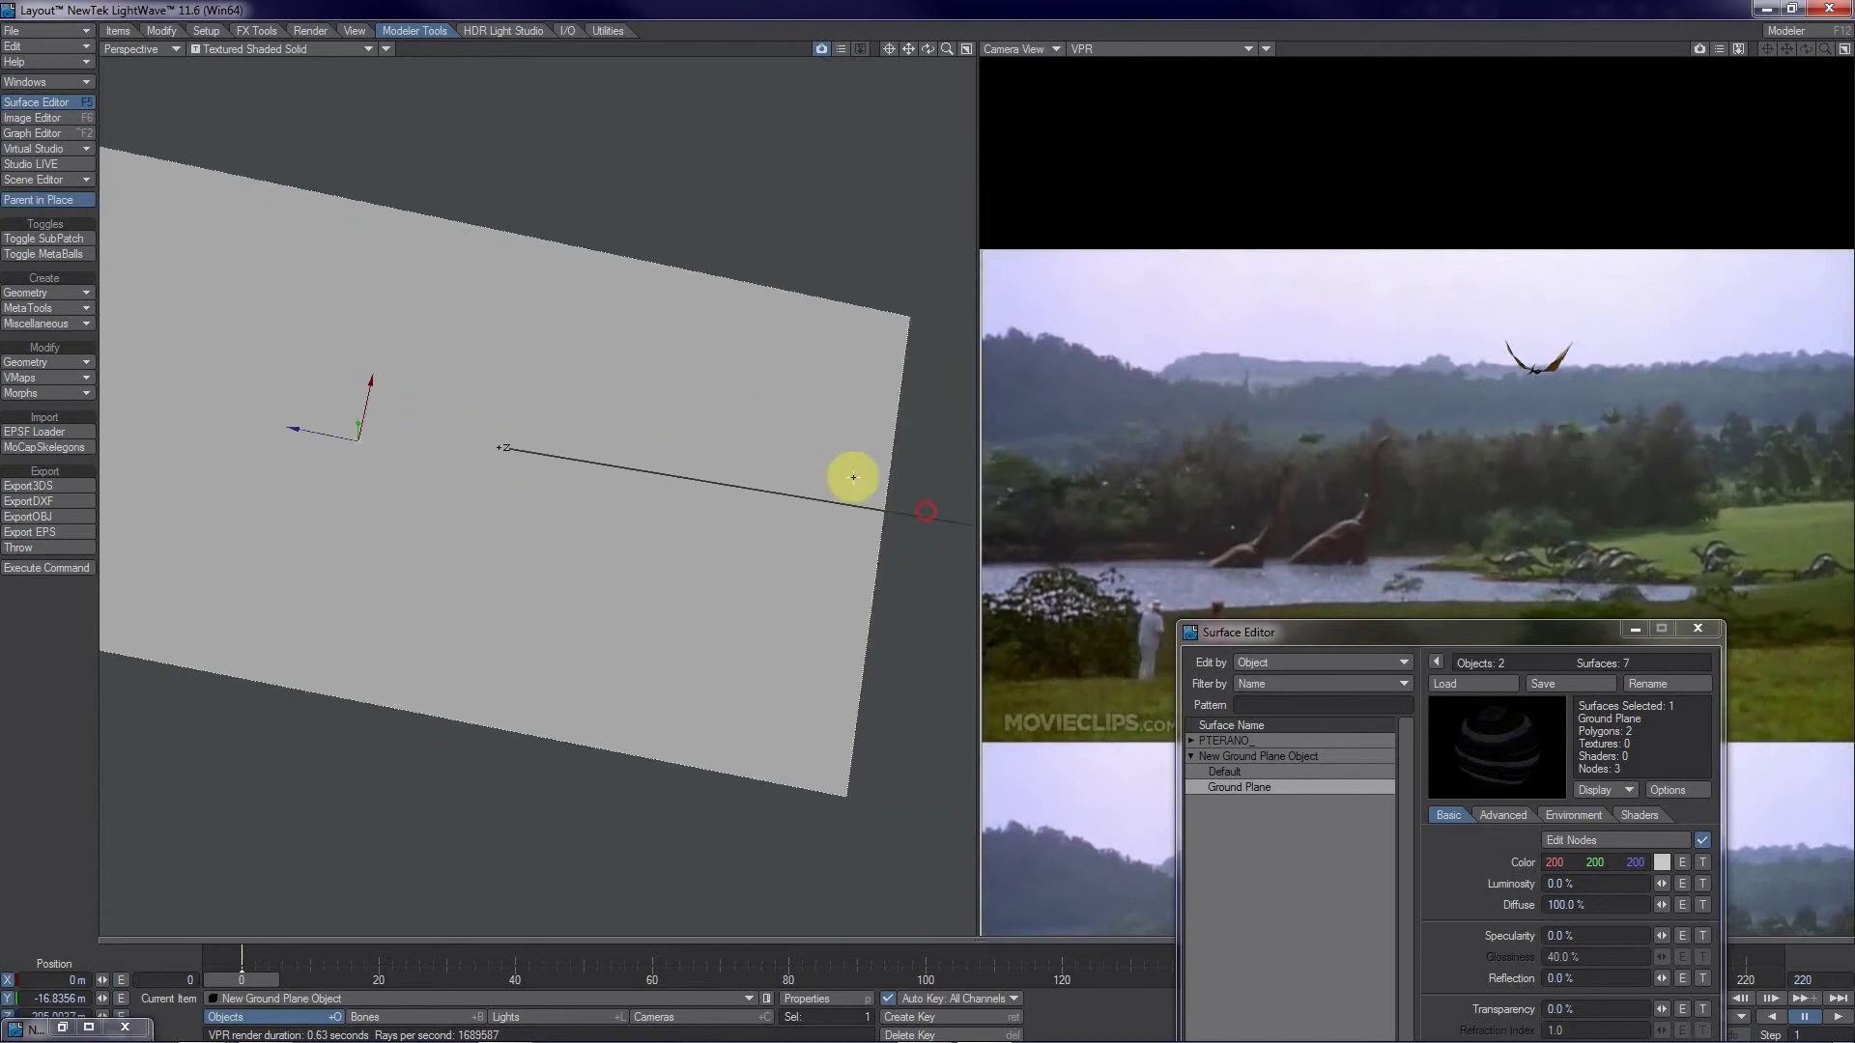
left_click_drag(865, 683, 832, 588, "alt")
left_click_drag(941, 519, 692, 579, "alt")
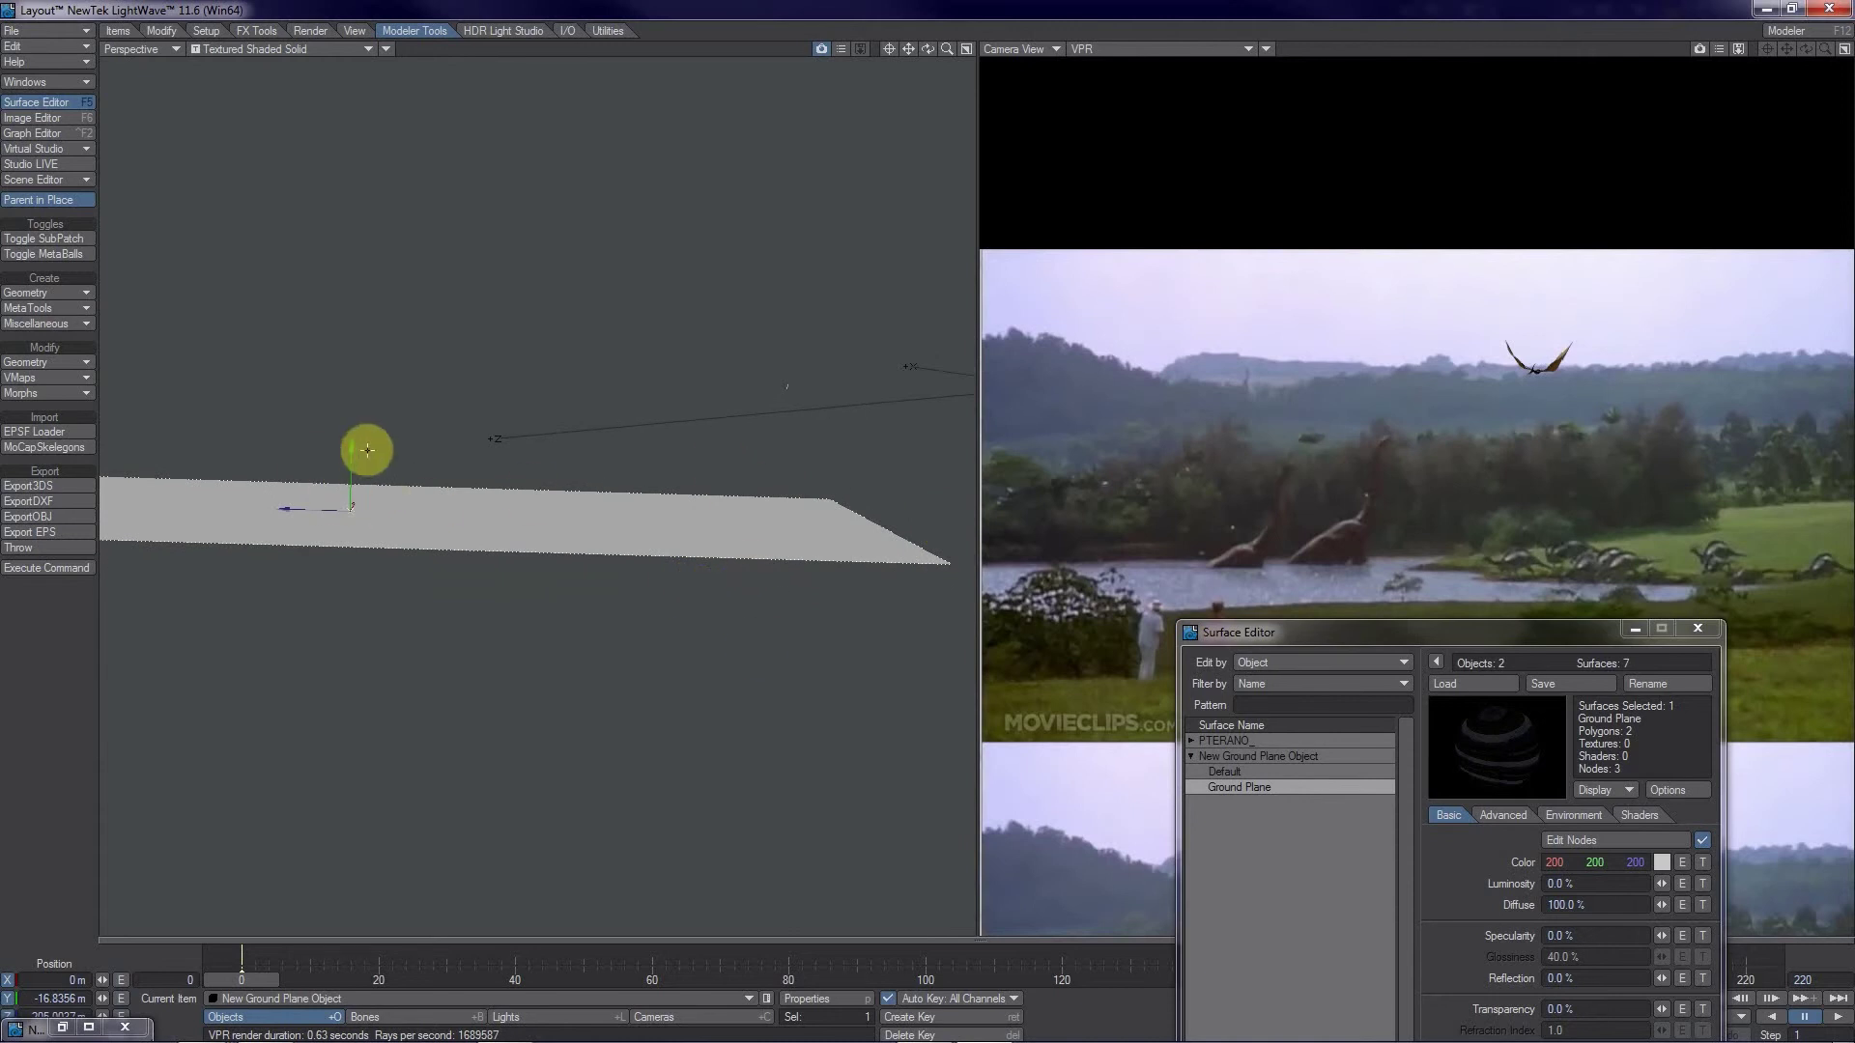
left_click_drag(364, 448, 364, 445)
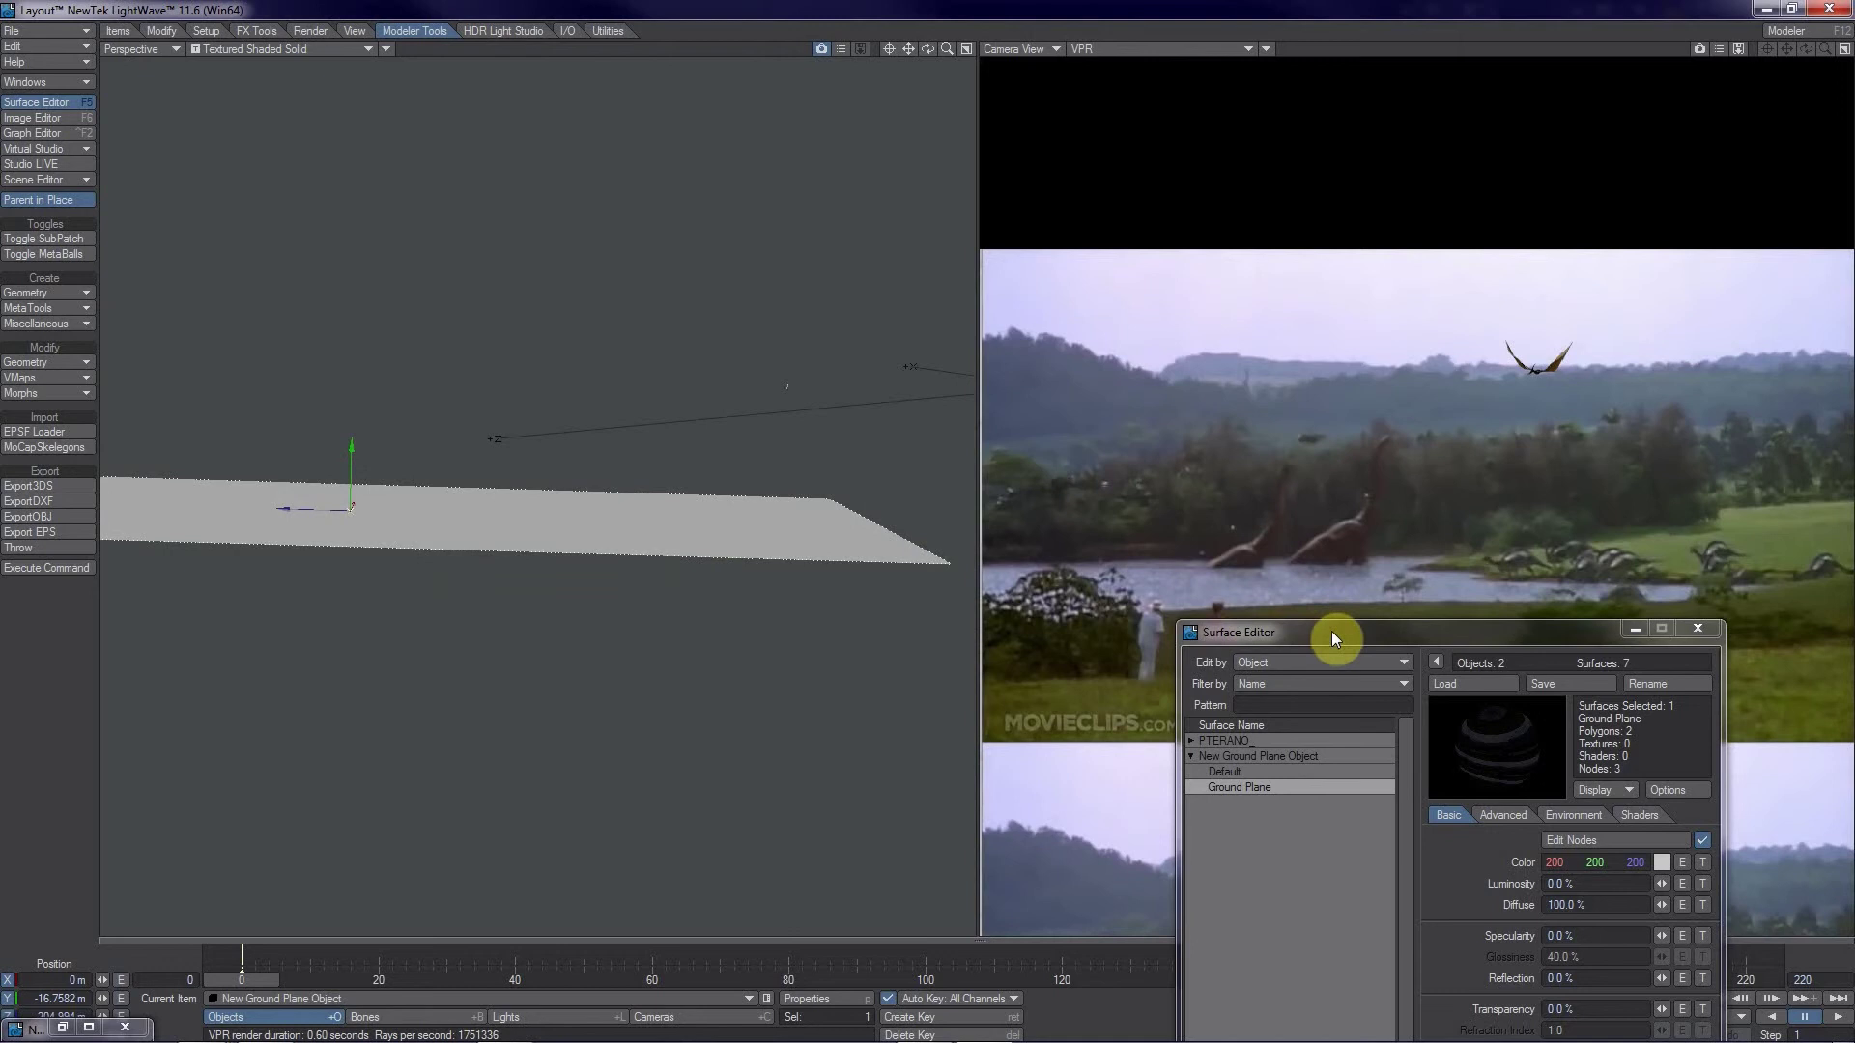
left_click_drag(1331, 630, 993, 253)
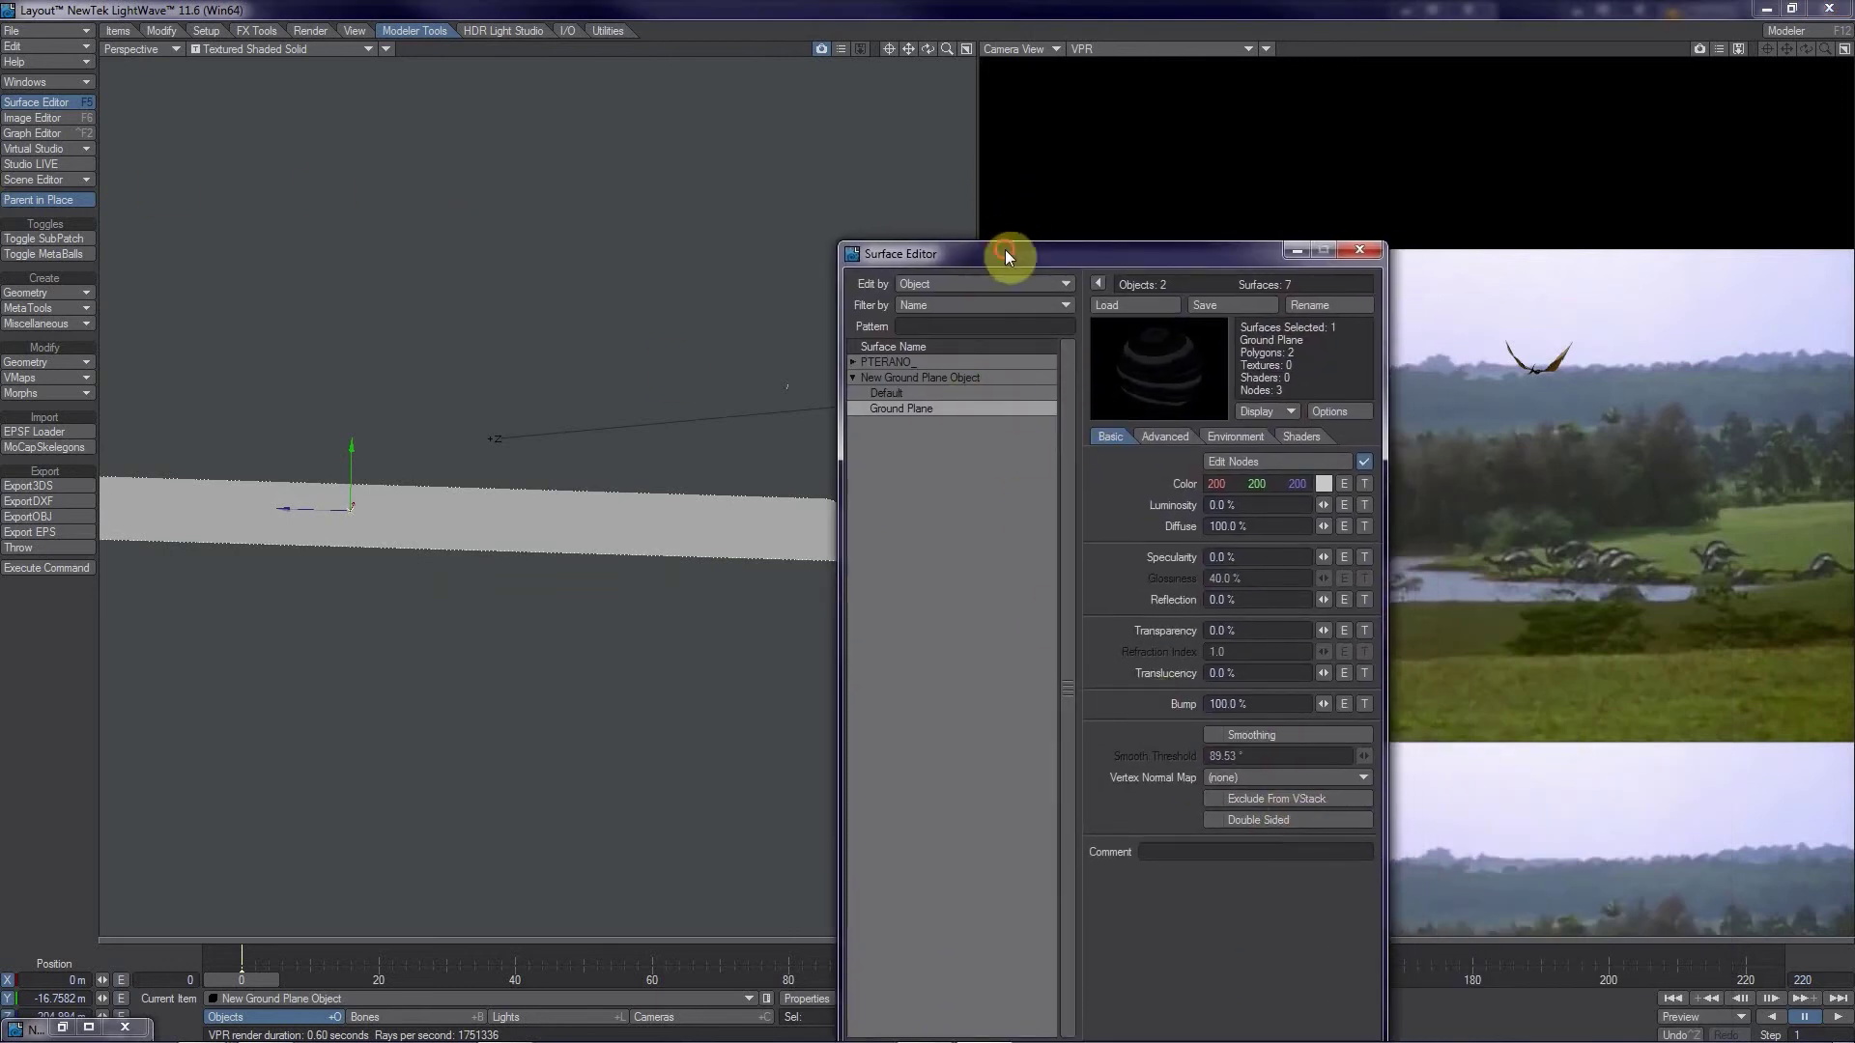
- Unwire the Shadow Catcher from the Ground Plane material and level the plane's pitch to about -1.47°
left_click_drag(1005, 249, 920, 237)
left_click(1242, 448)
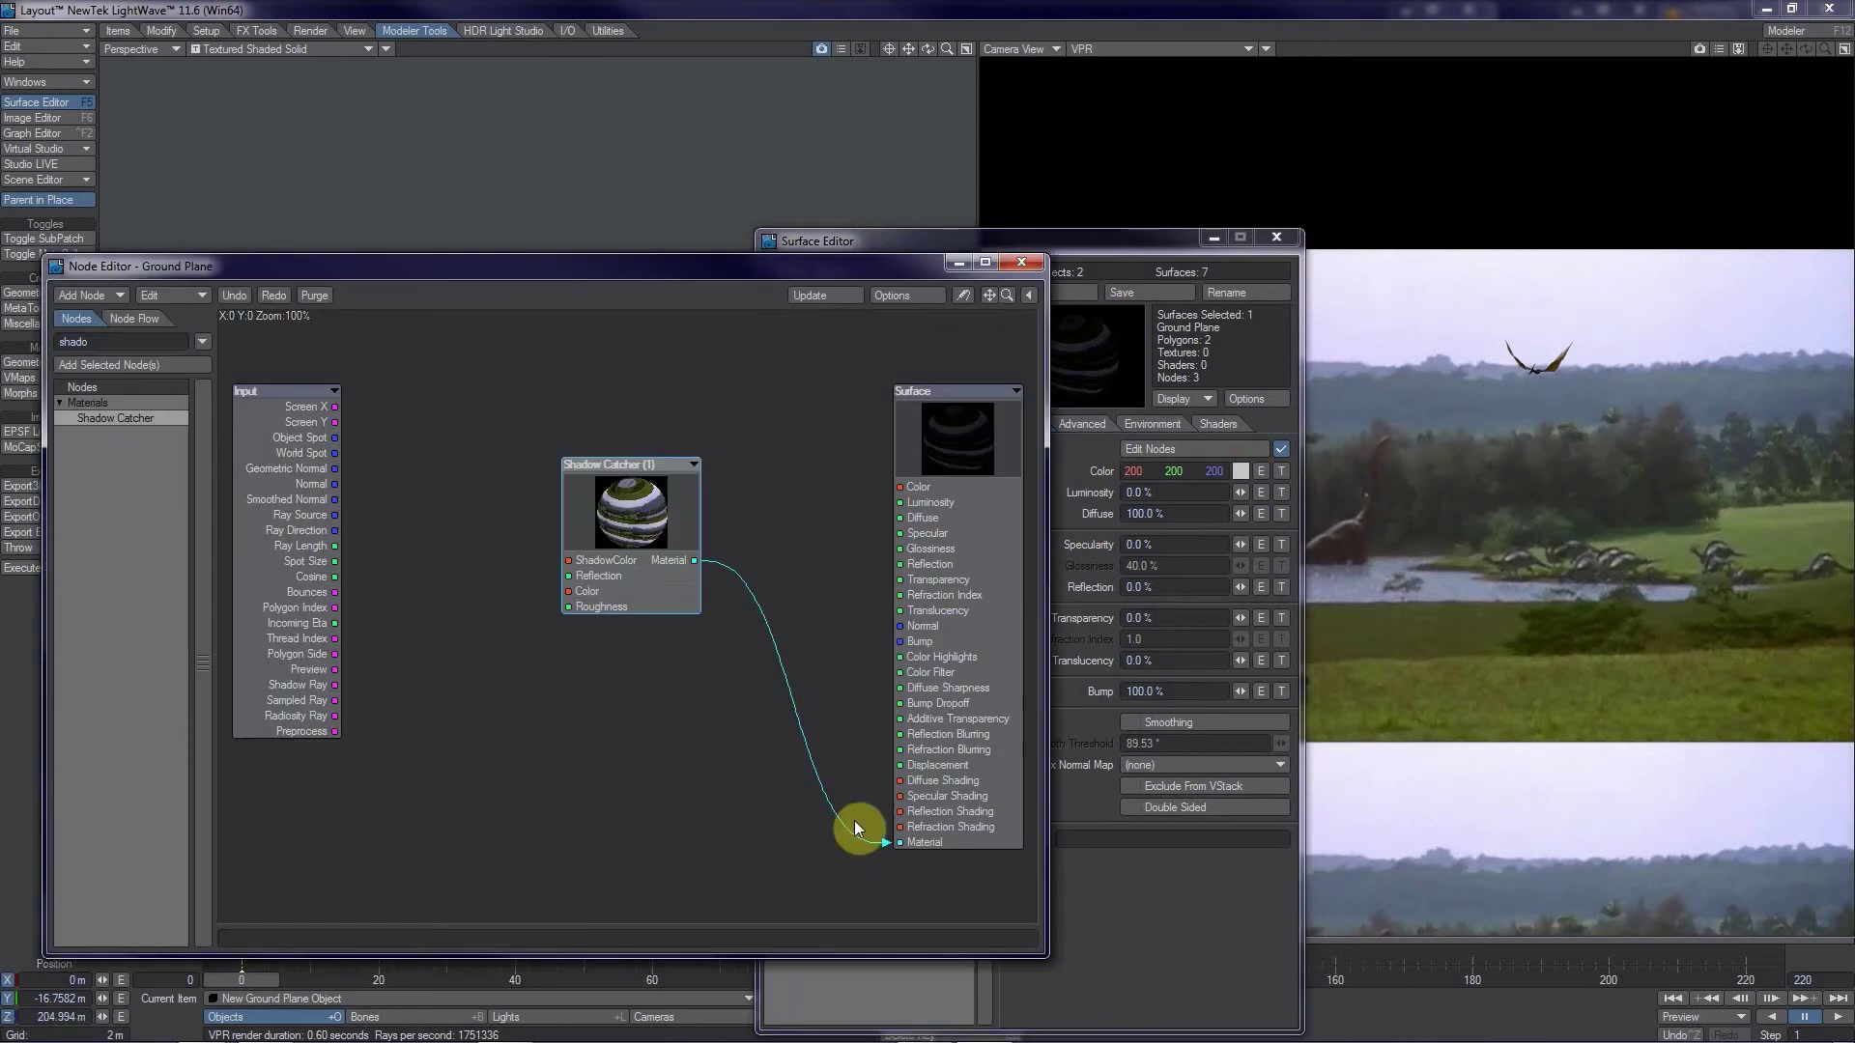
left_click_drag(872, 839, 807, 839)
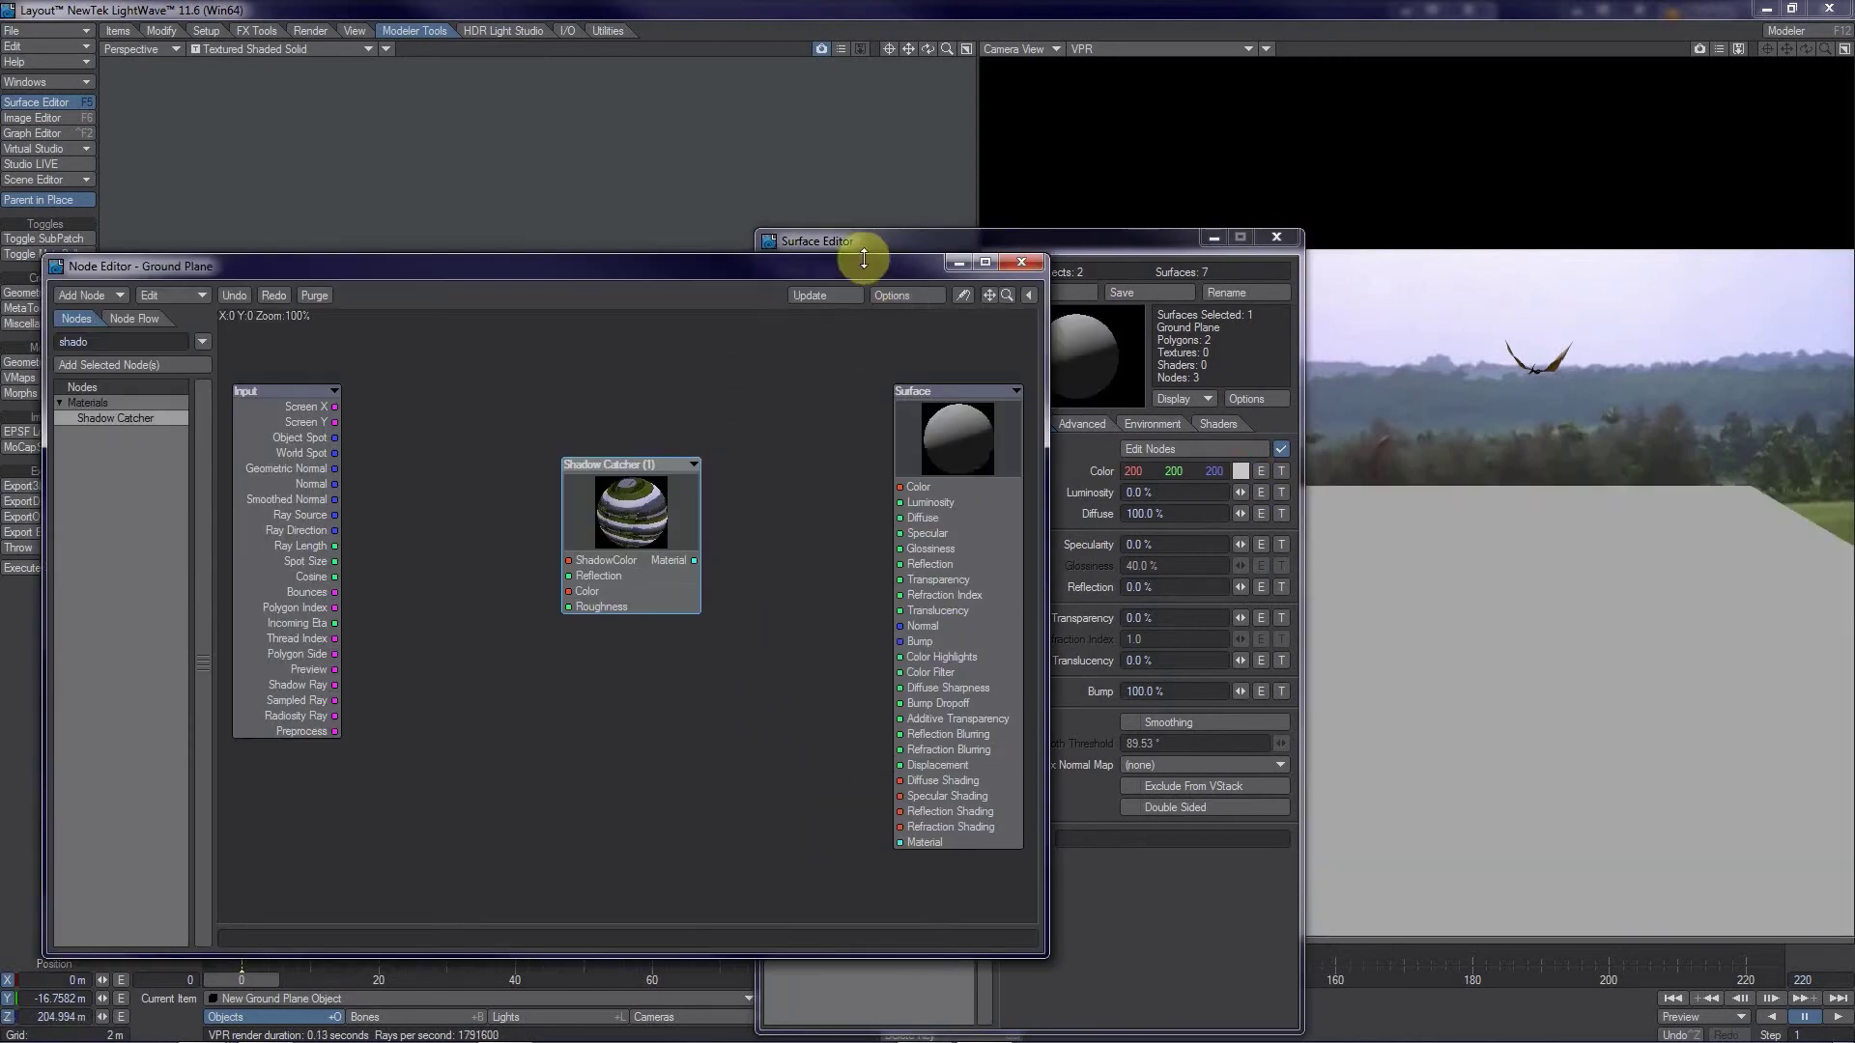
left_click_drag(864, 258, 1074, 320)
left_click_drag(916, 316, 1590, 920)
left_click_drag(1031, 241, 1428, 683)
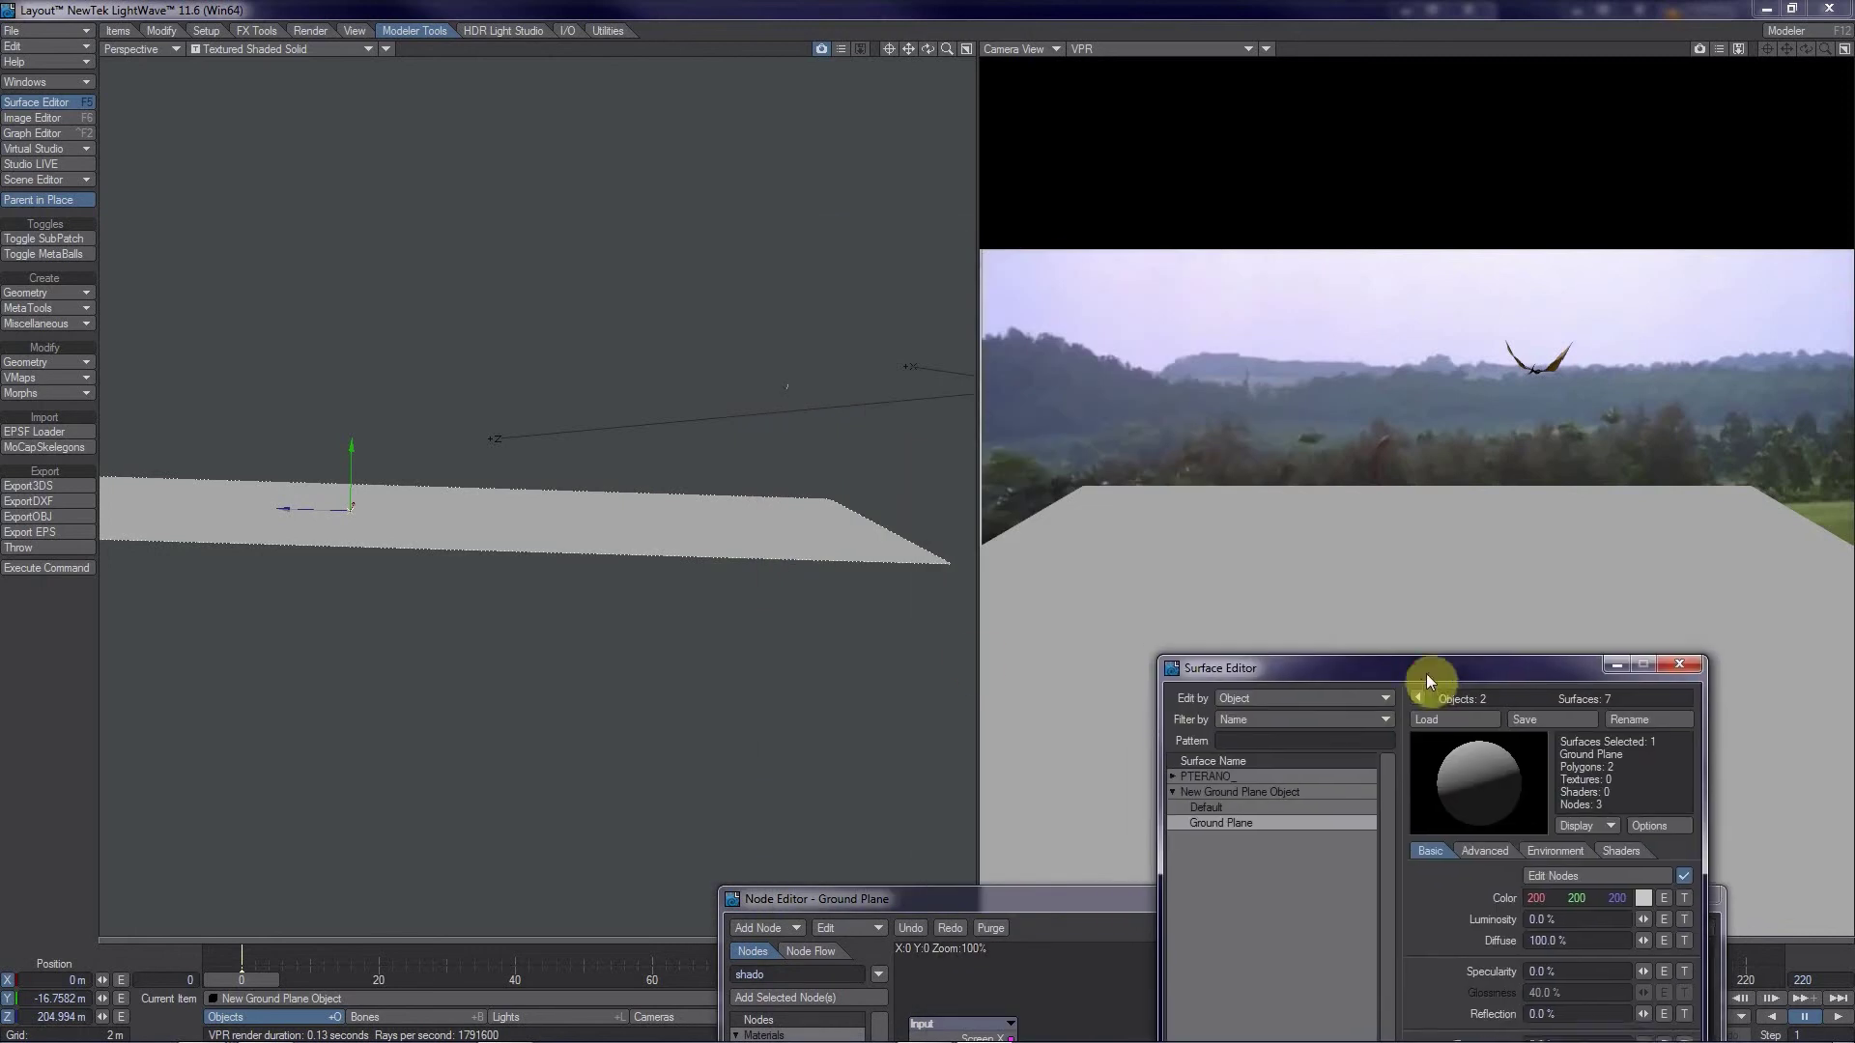
left_click_drag(387, 483, 926, 511)
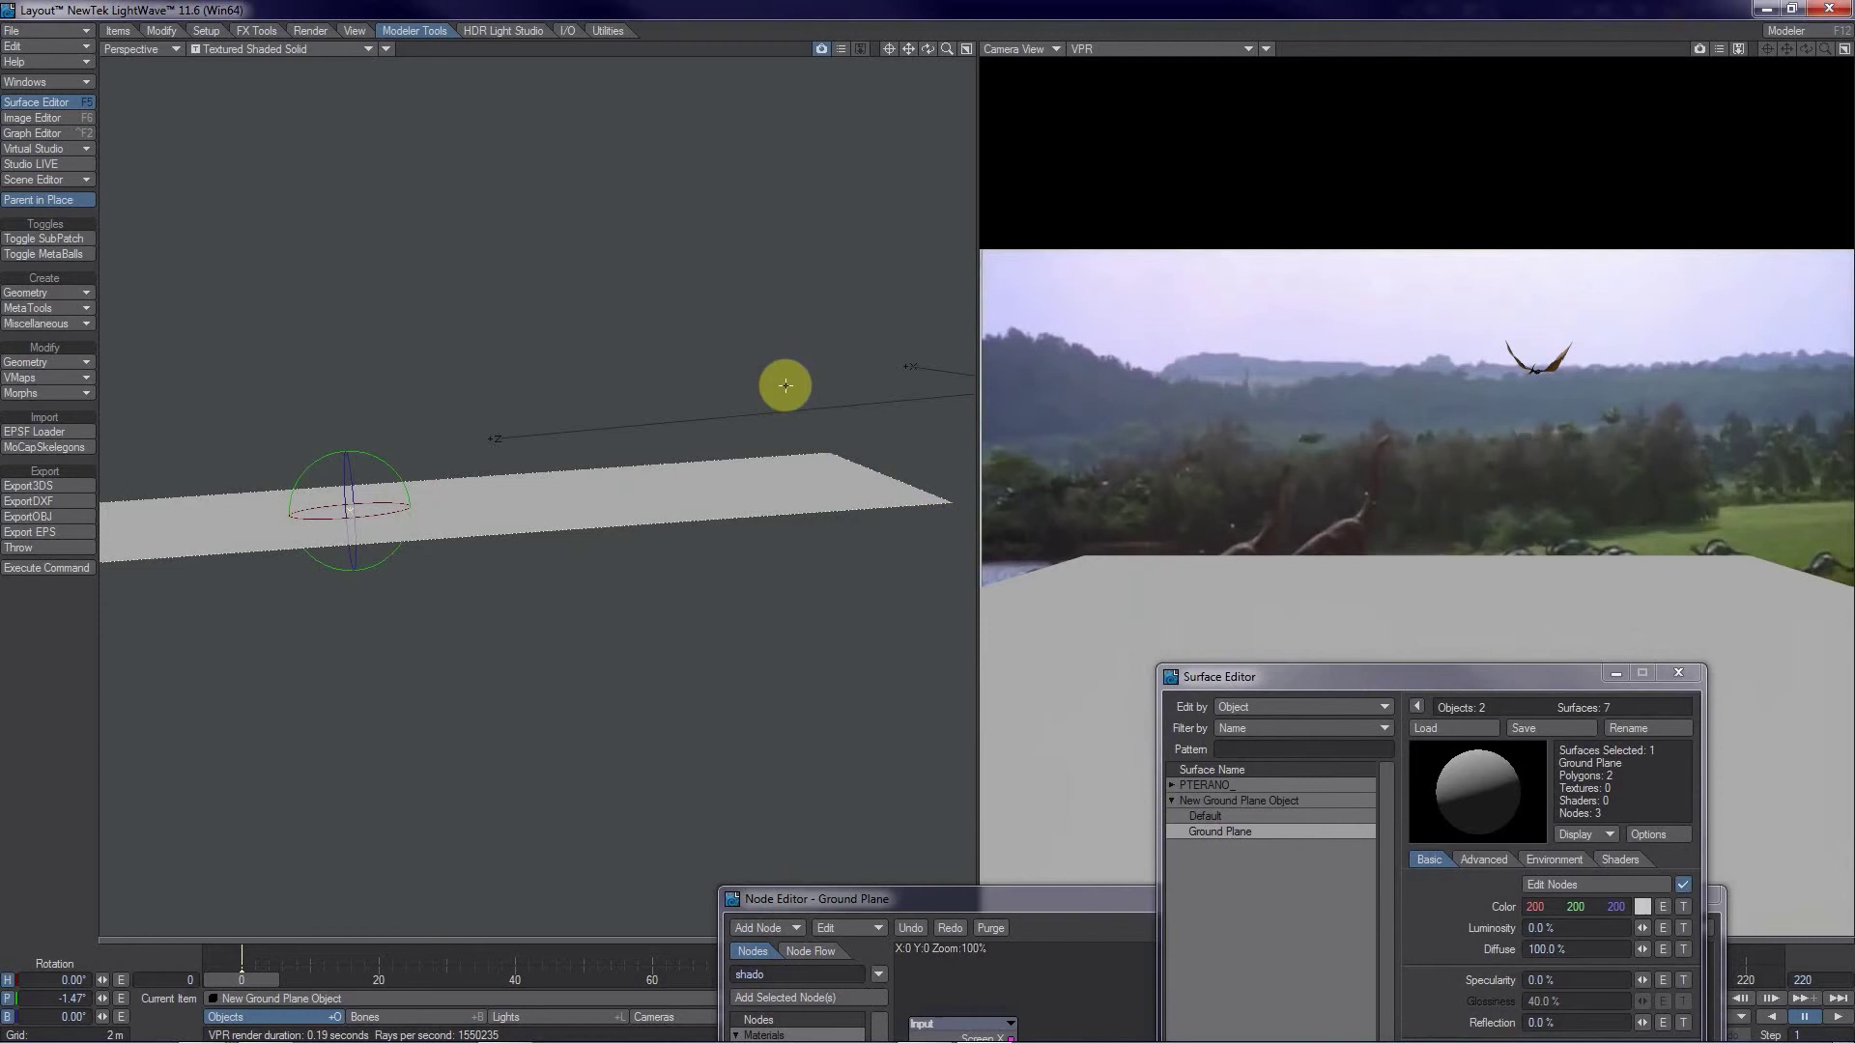
- Make PTERANO_ the current item and move it back into the camera frame
left_click(512, 991)
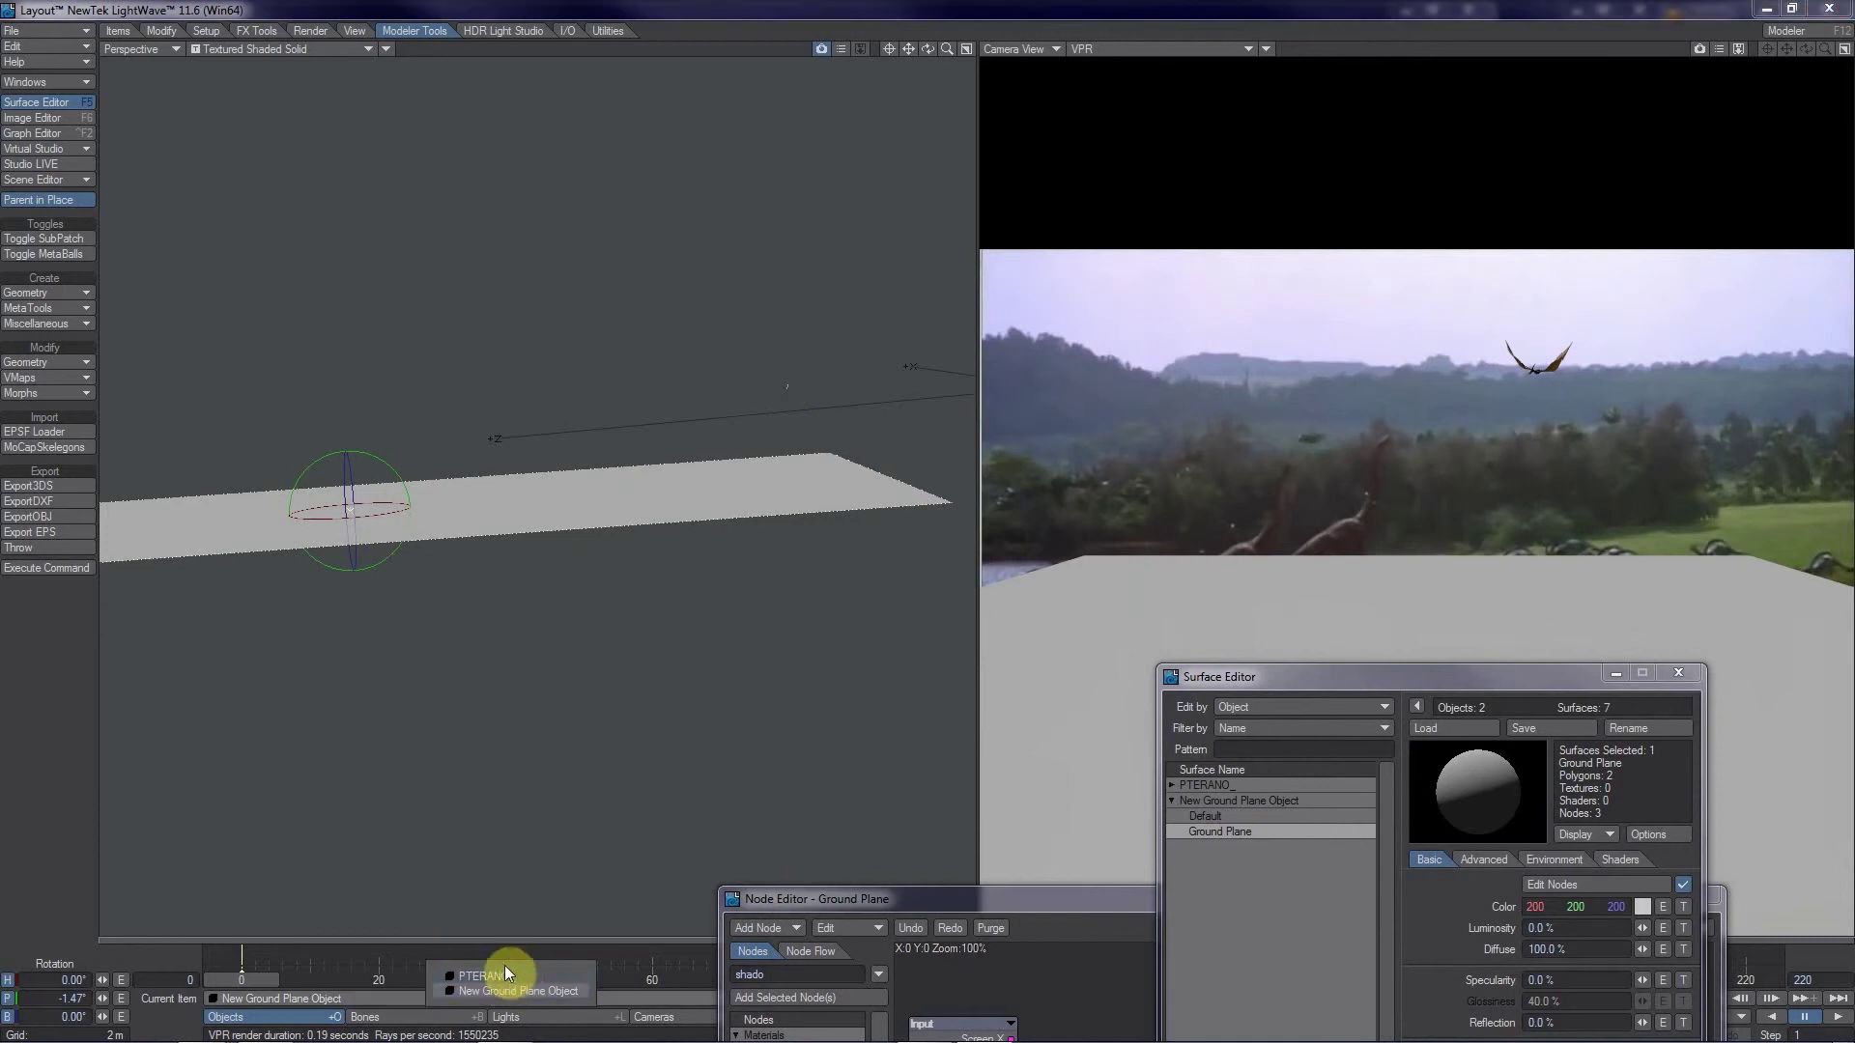
left_click(505, 974)
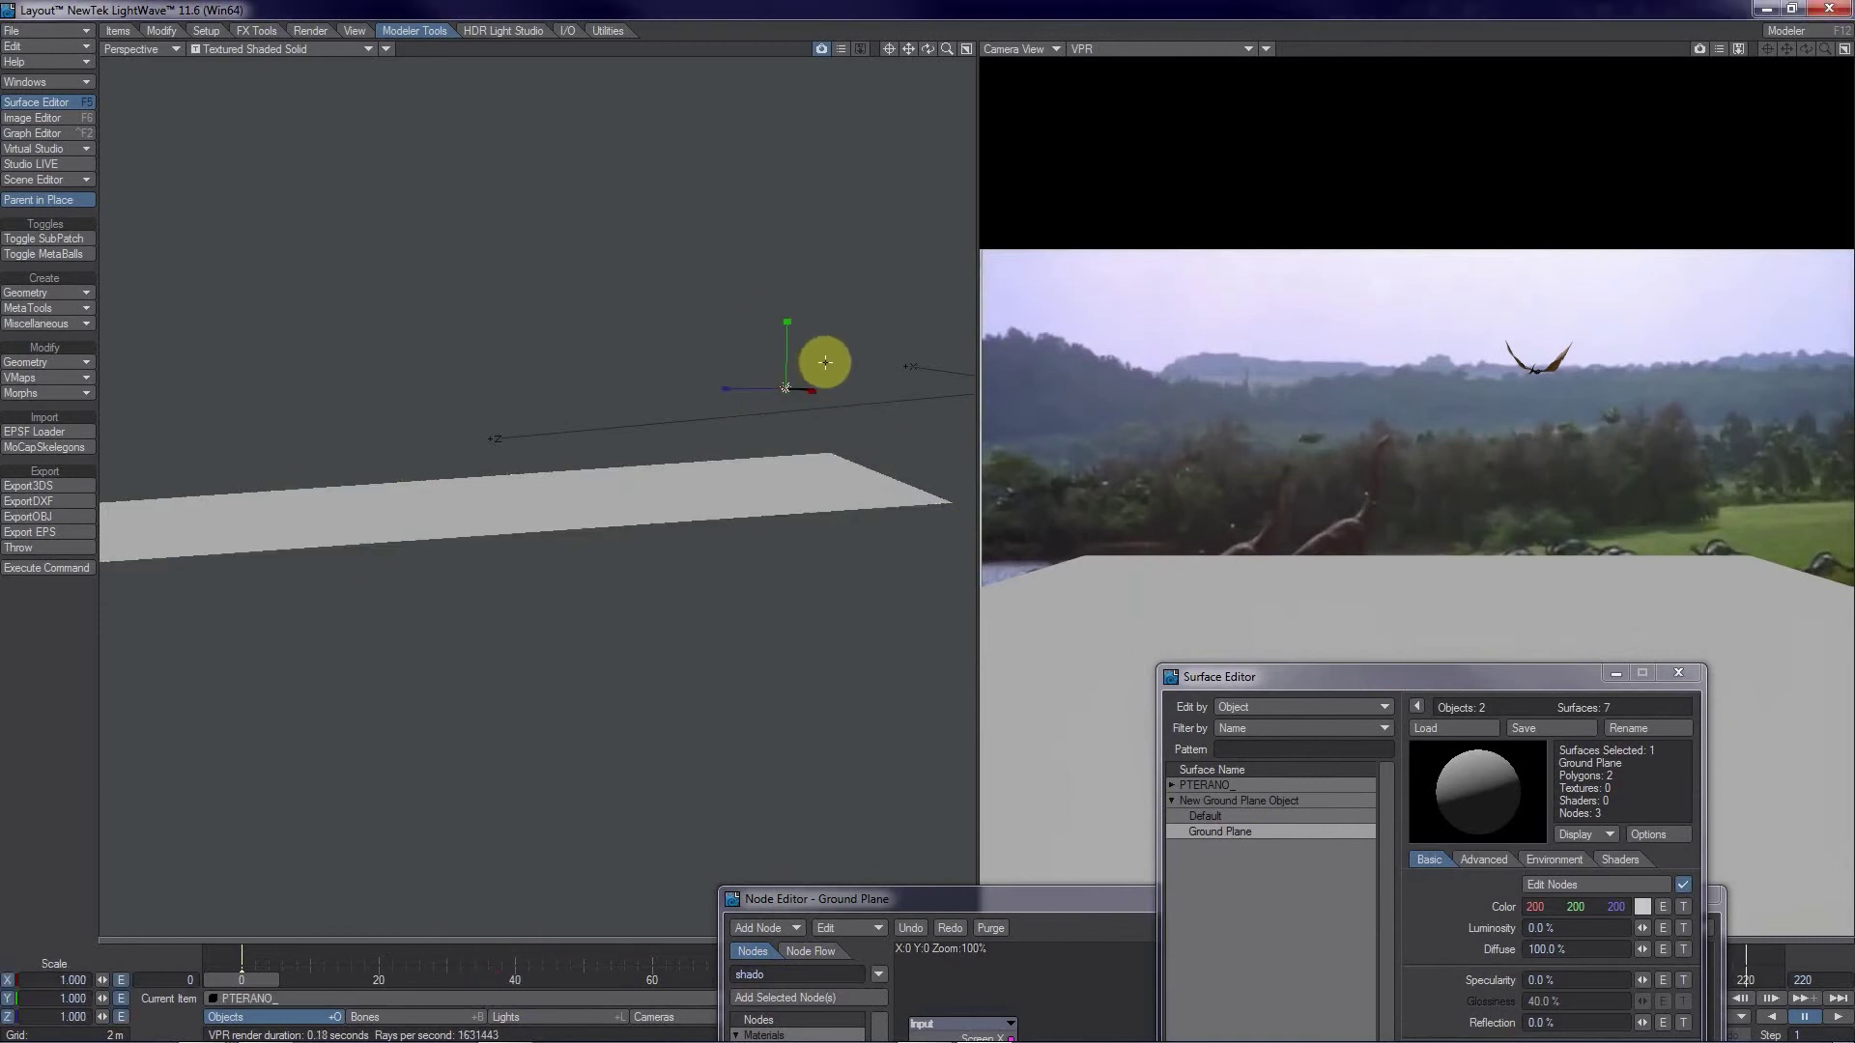
key("t")
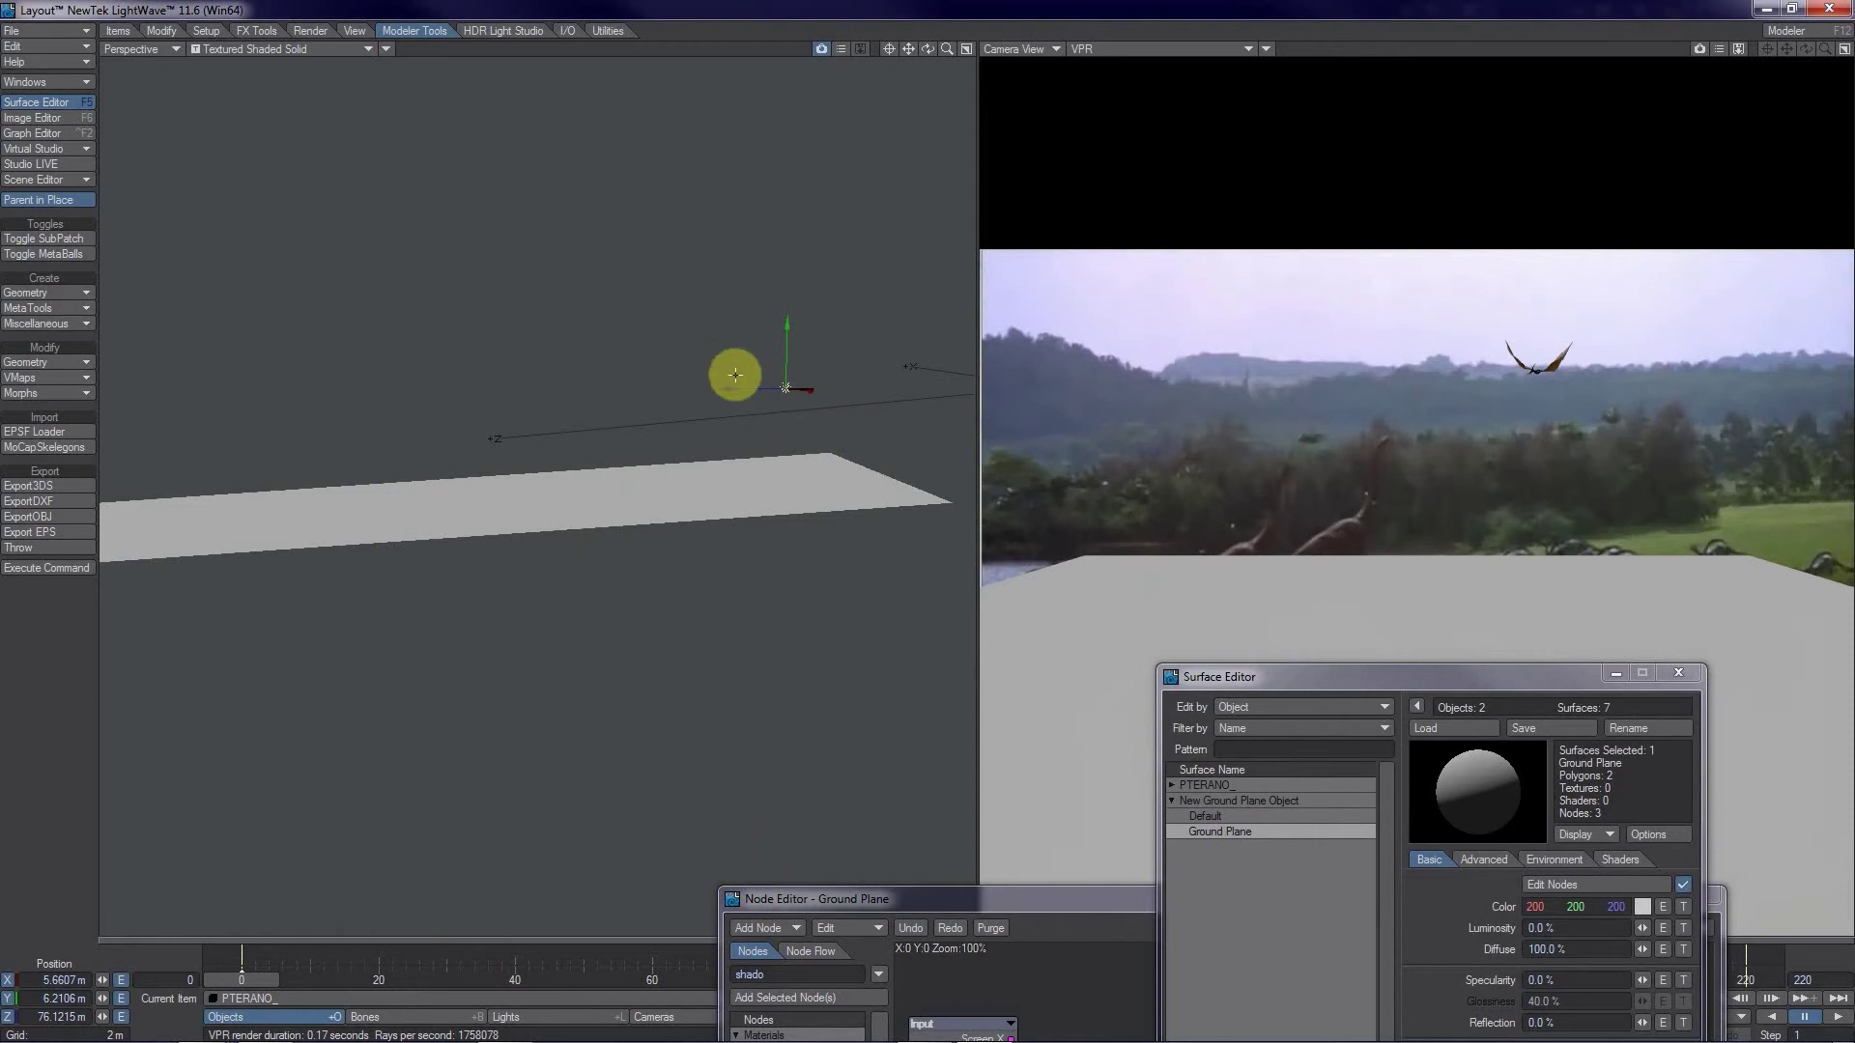
mouse_move(942, 526)
left_mouse_down()
mouse_move(847, 541)
mouse_move(942, 527)
left_mouse_up()
left_click_drag(675, 319, 944, 526)
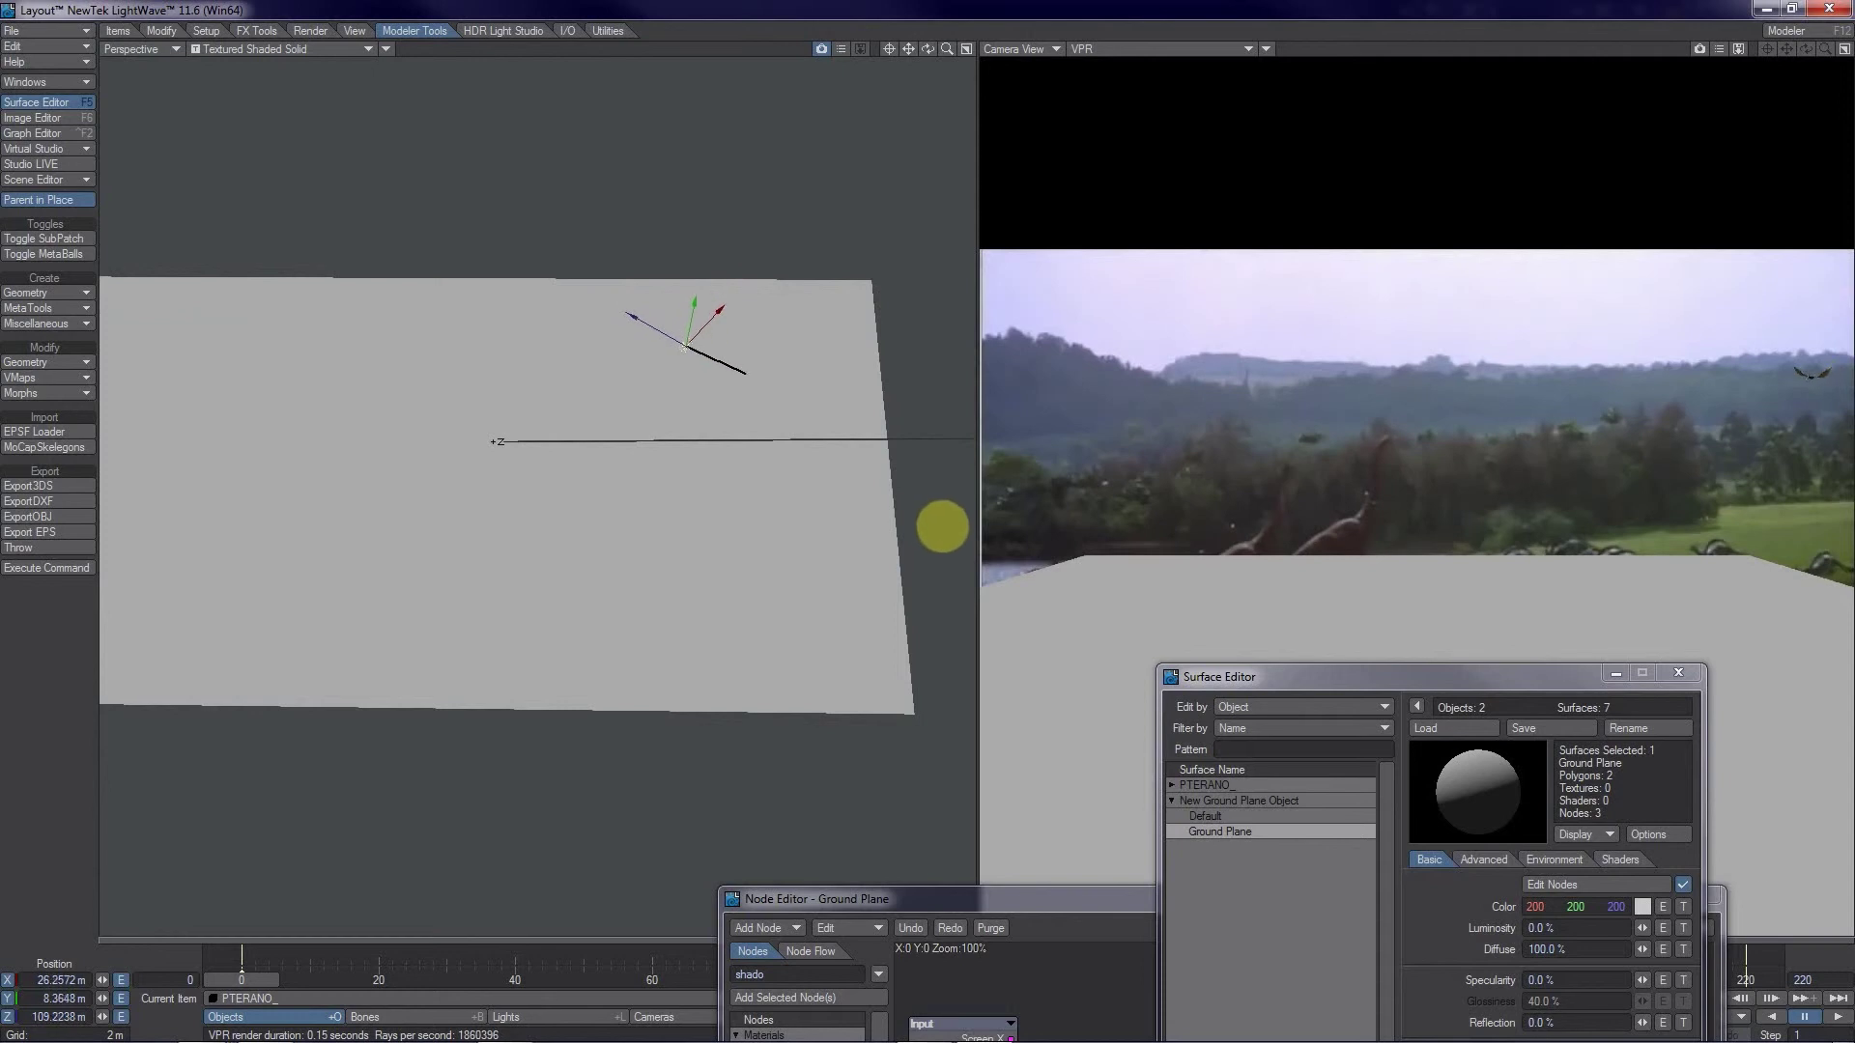
left_click_drag(712, 344, 927, 508)
left_click_drag(580, 440, 942, 527)
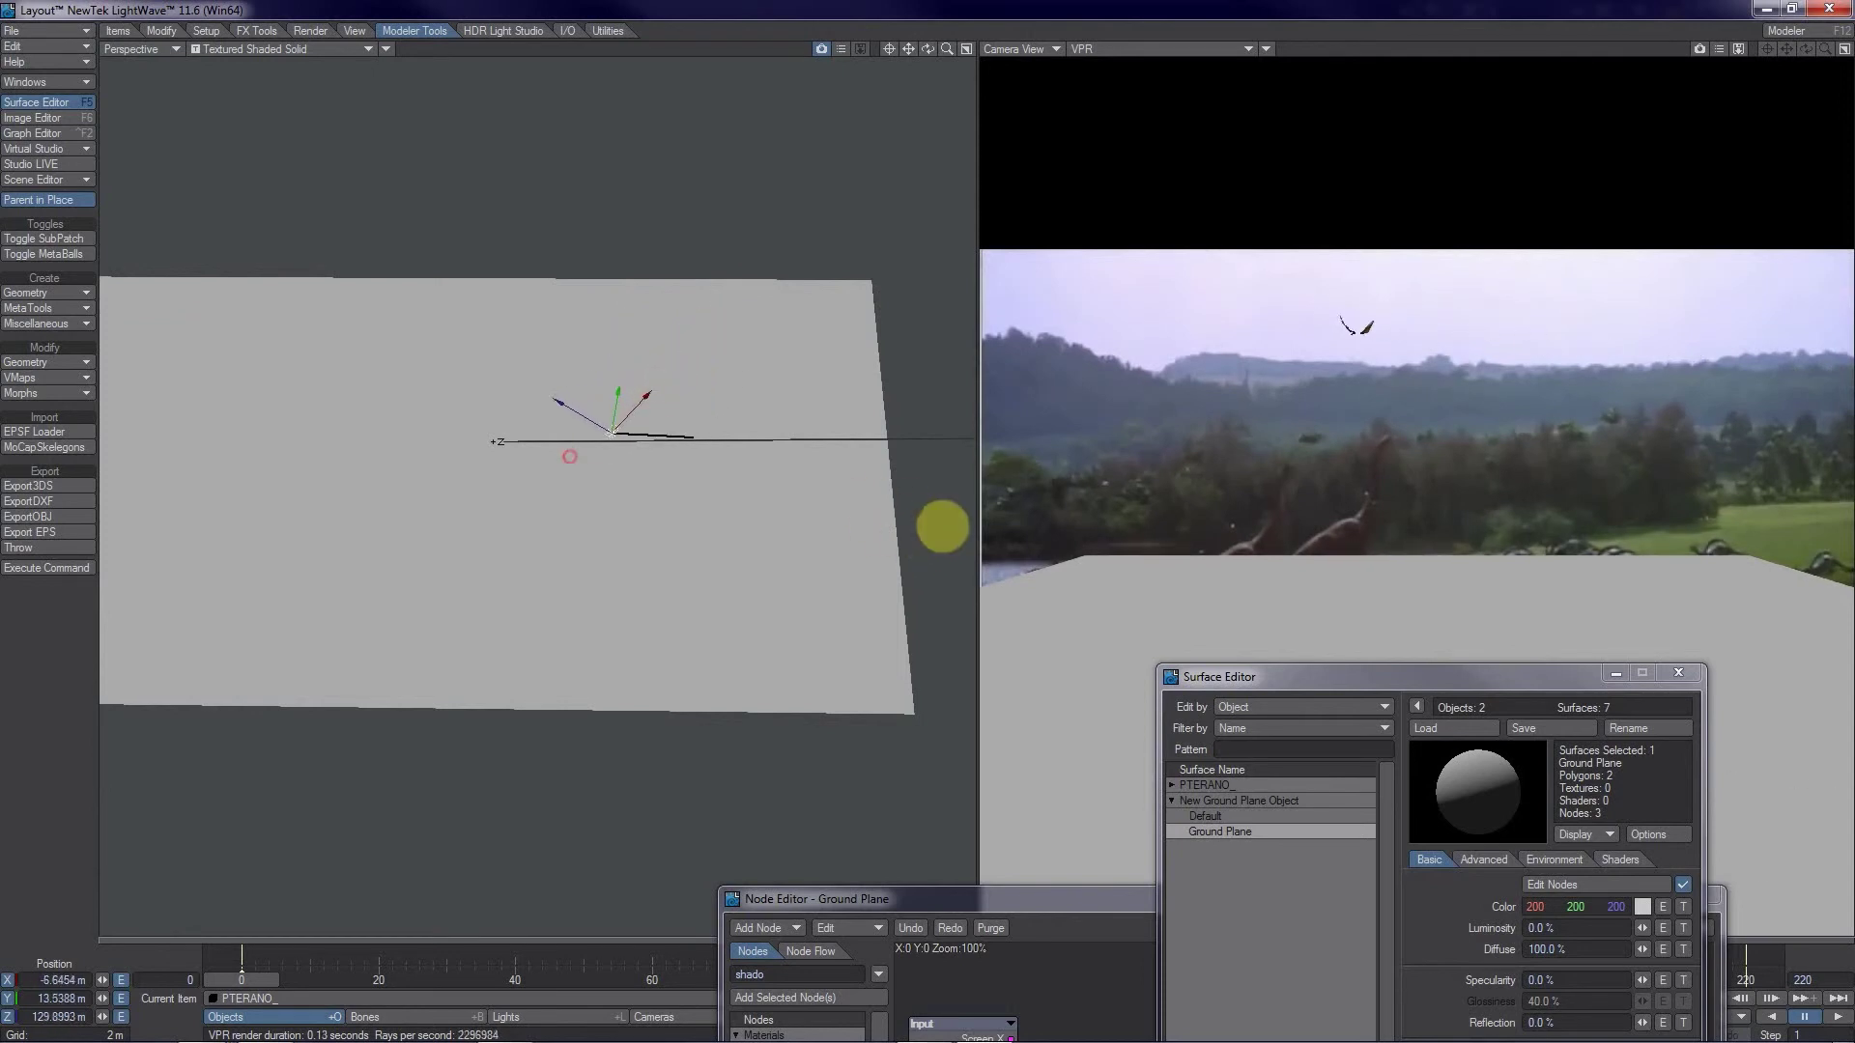
left_click_drag(626, 417, 941, 526)
- Lower the pteranodon to about X -12.58 m, Y -17.16 m, Z 139.85 m, just above the plane
left_click_drag(571, 509, 534, 502, "alt")
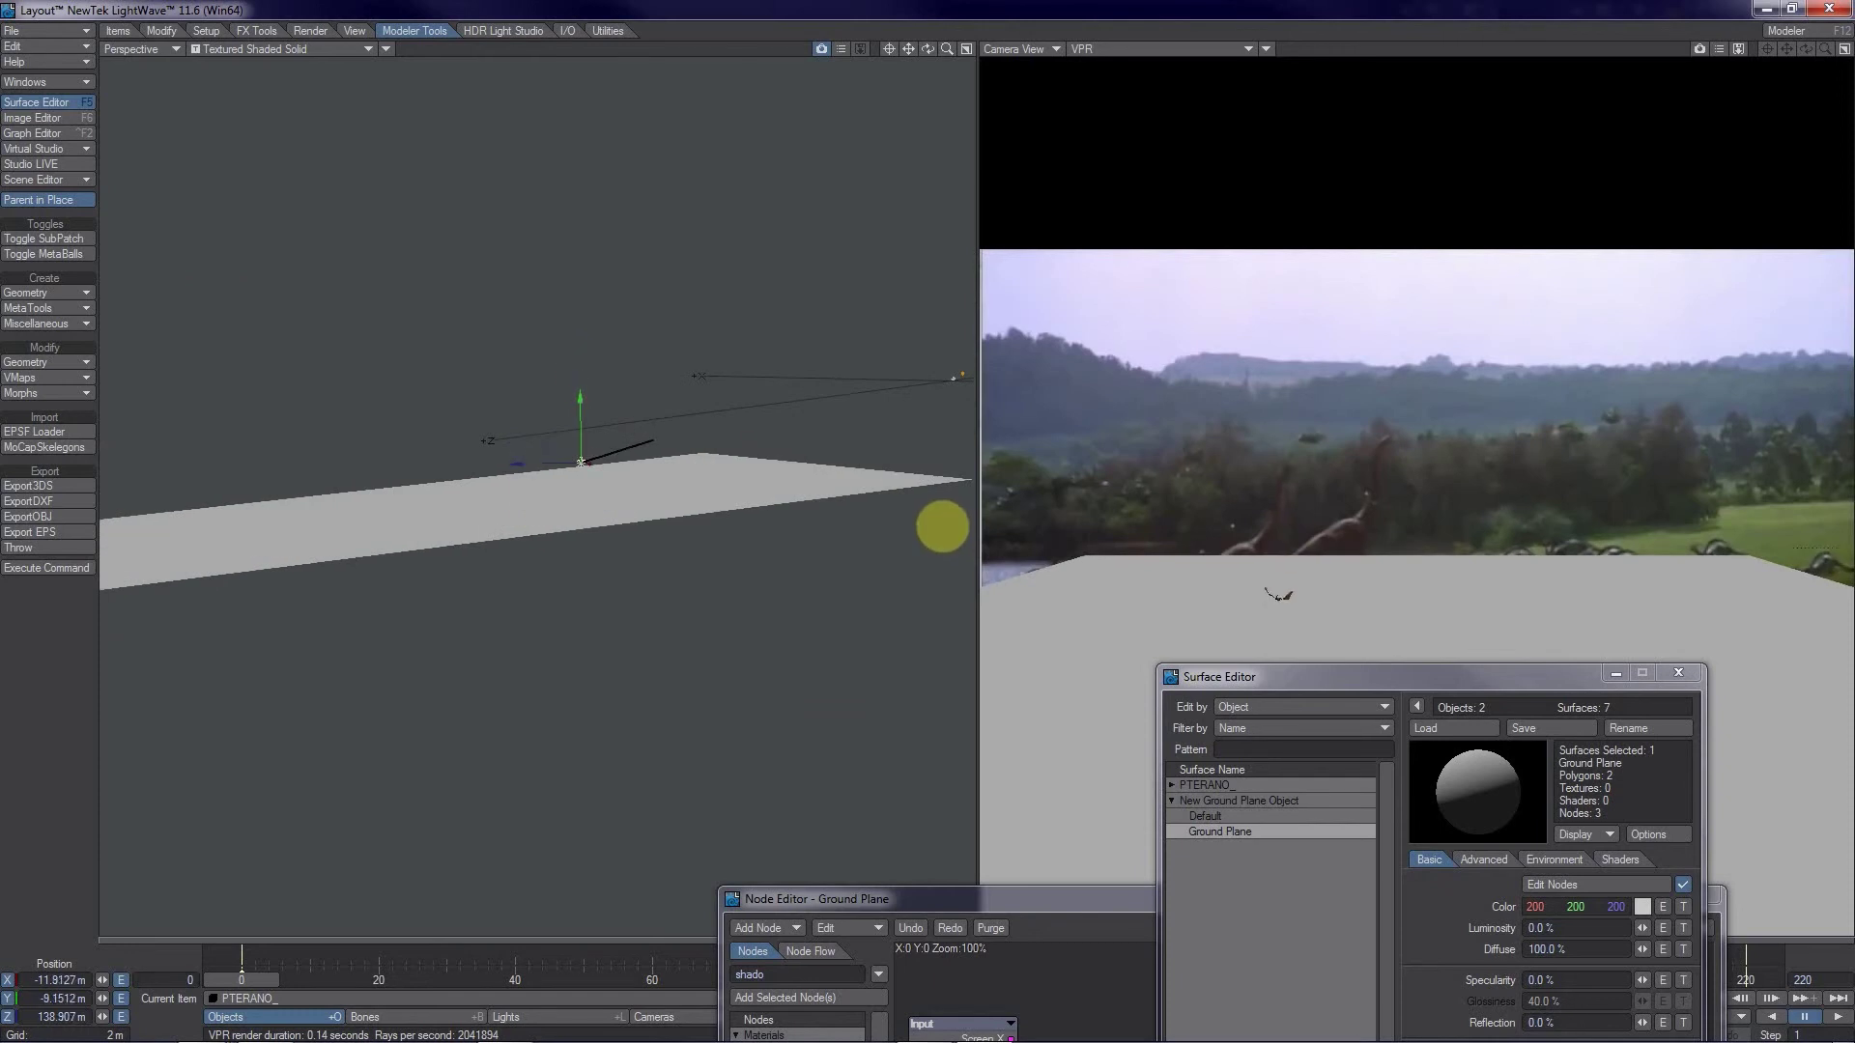
left_click_drag(941, 528, 926, 512)
left_click_drag(578, 363, 815, 464, "alt")
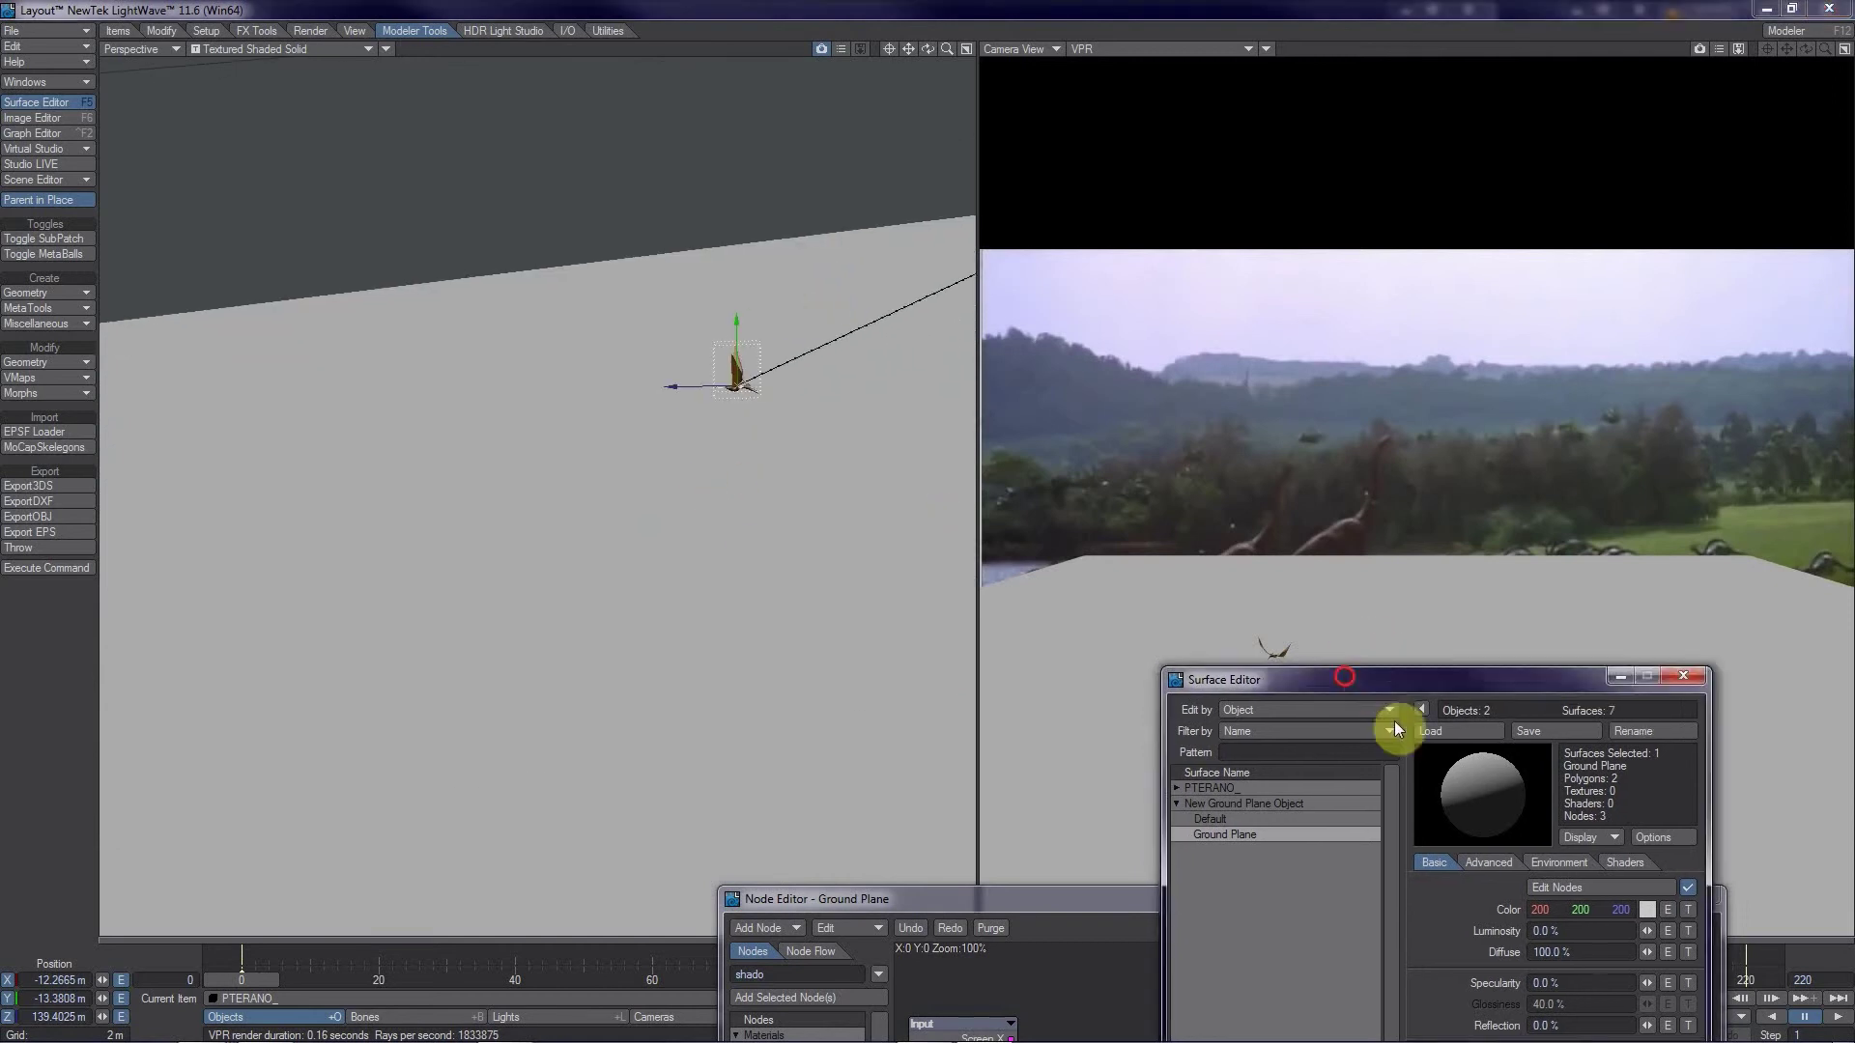
left_click_drag(1343, 673, 1513, 929)
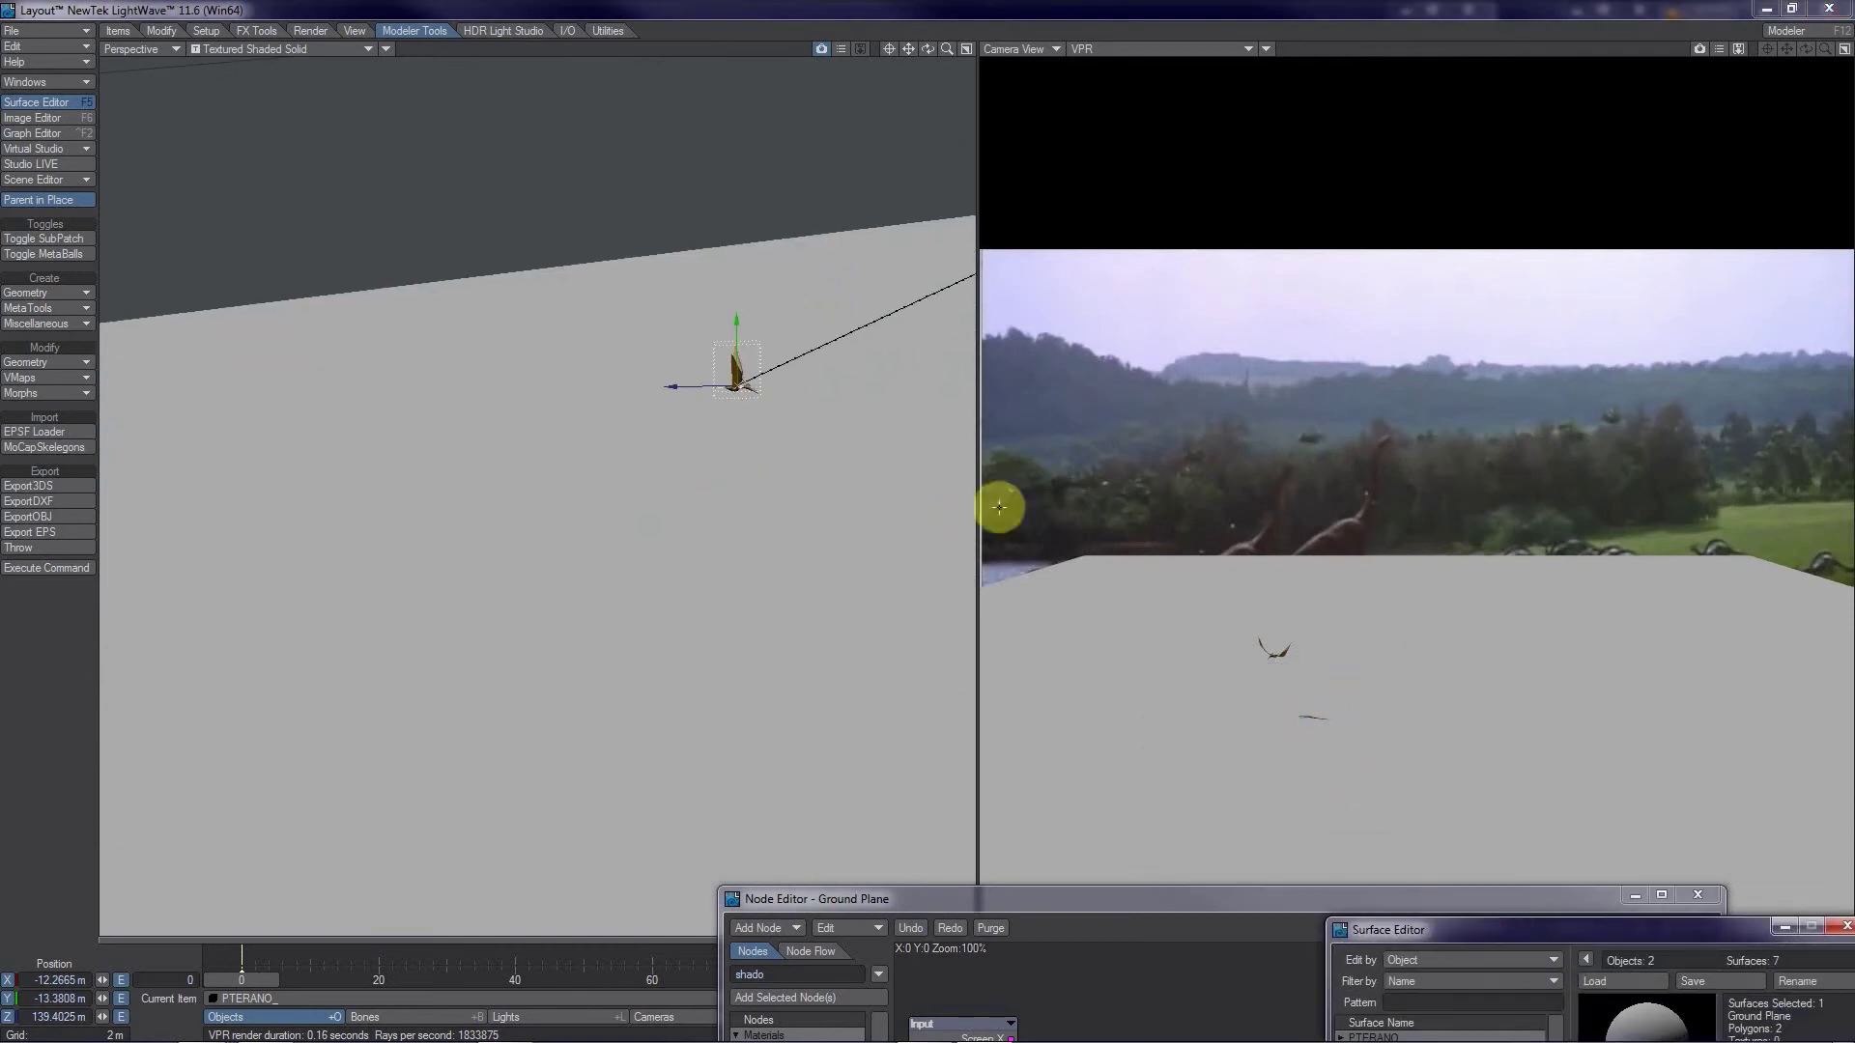
left_click_drag(940, 550, 927, 511)
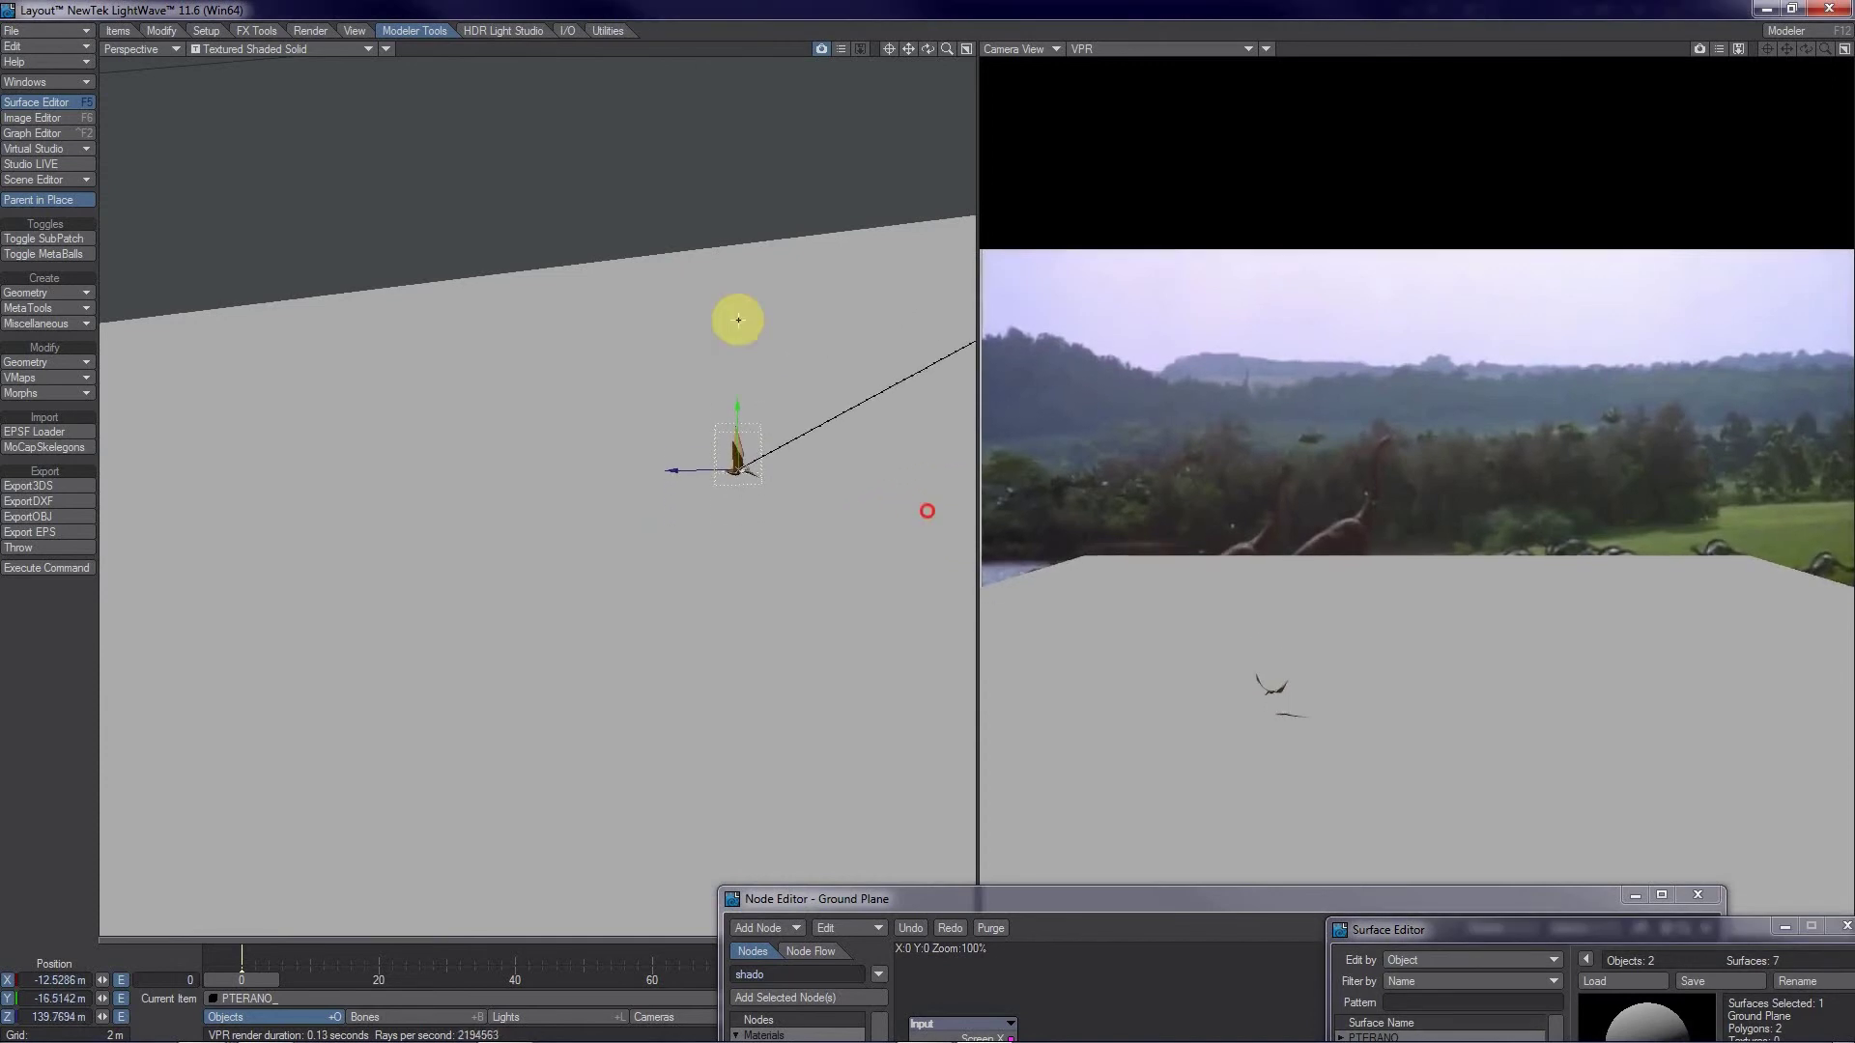
left_click(883, 48)
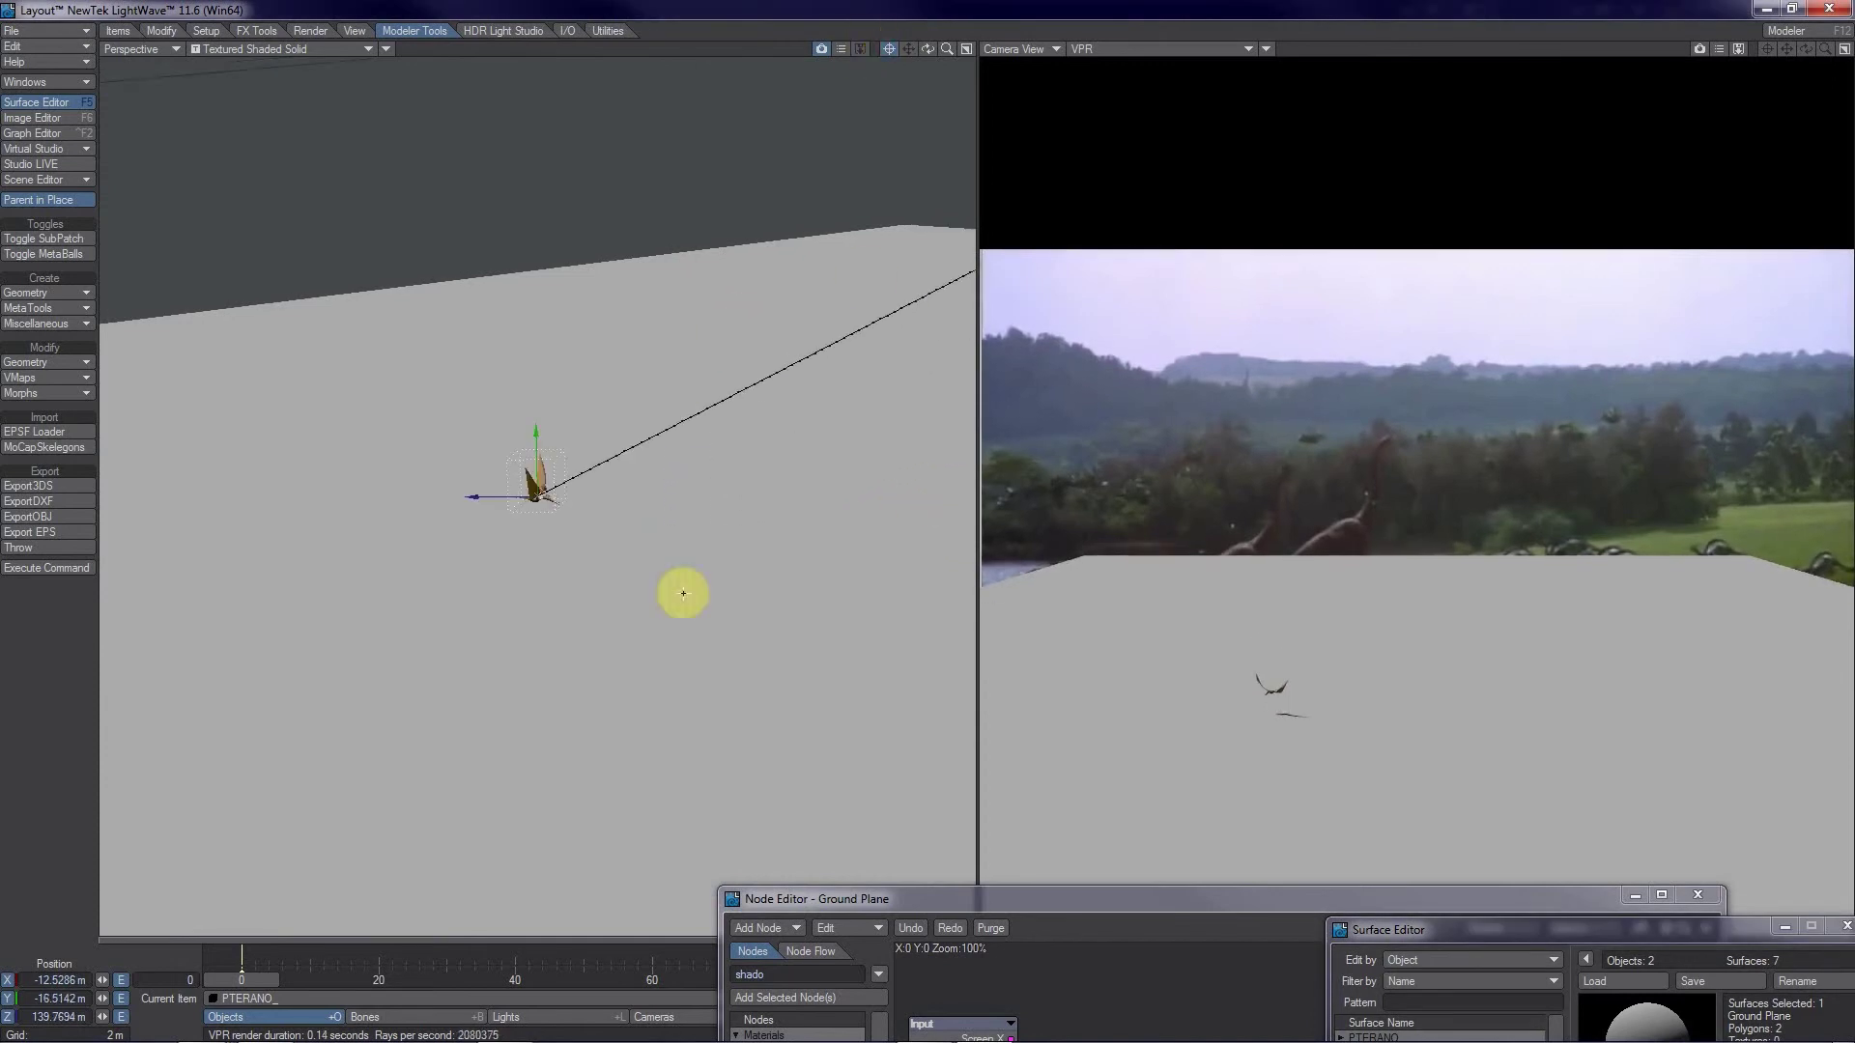
left_click_drag(683, 593, 927, 511, "alt")
scroll(674, 581, "up", 4)
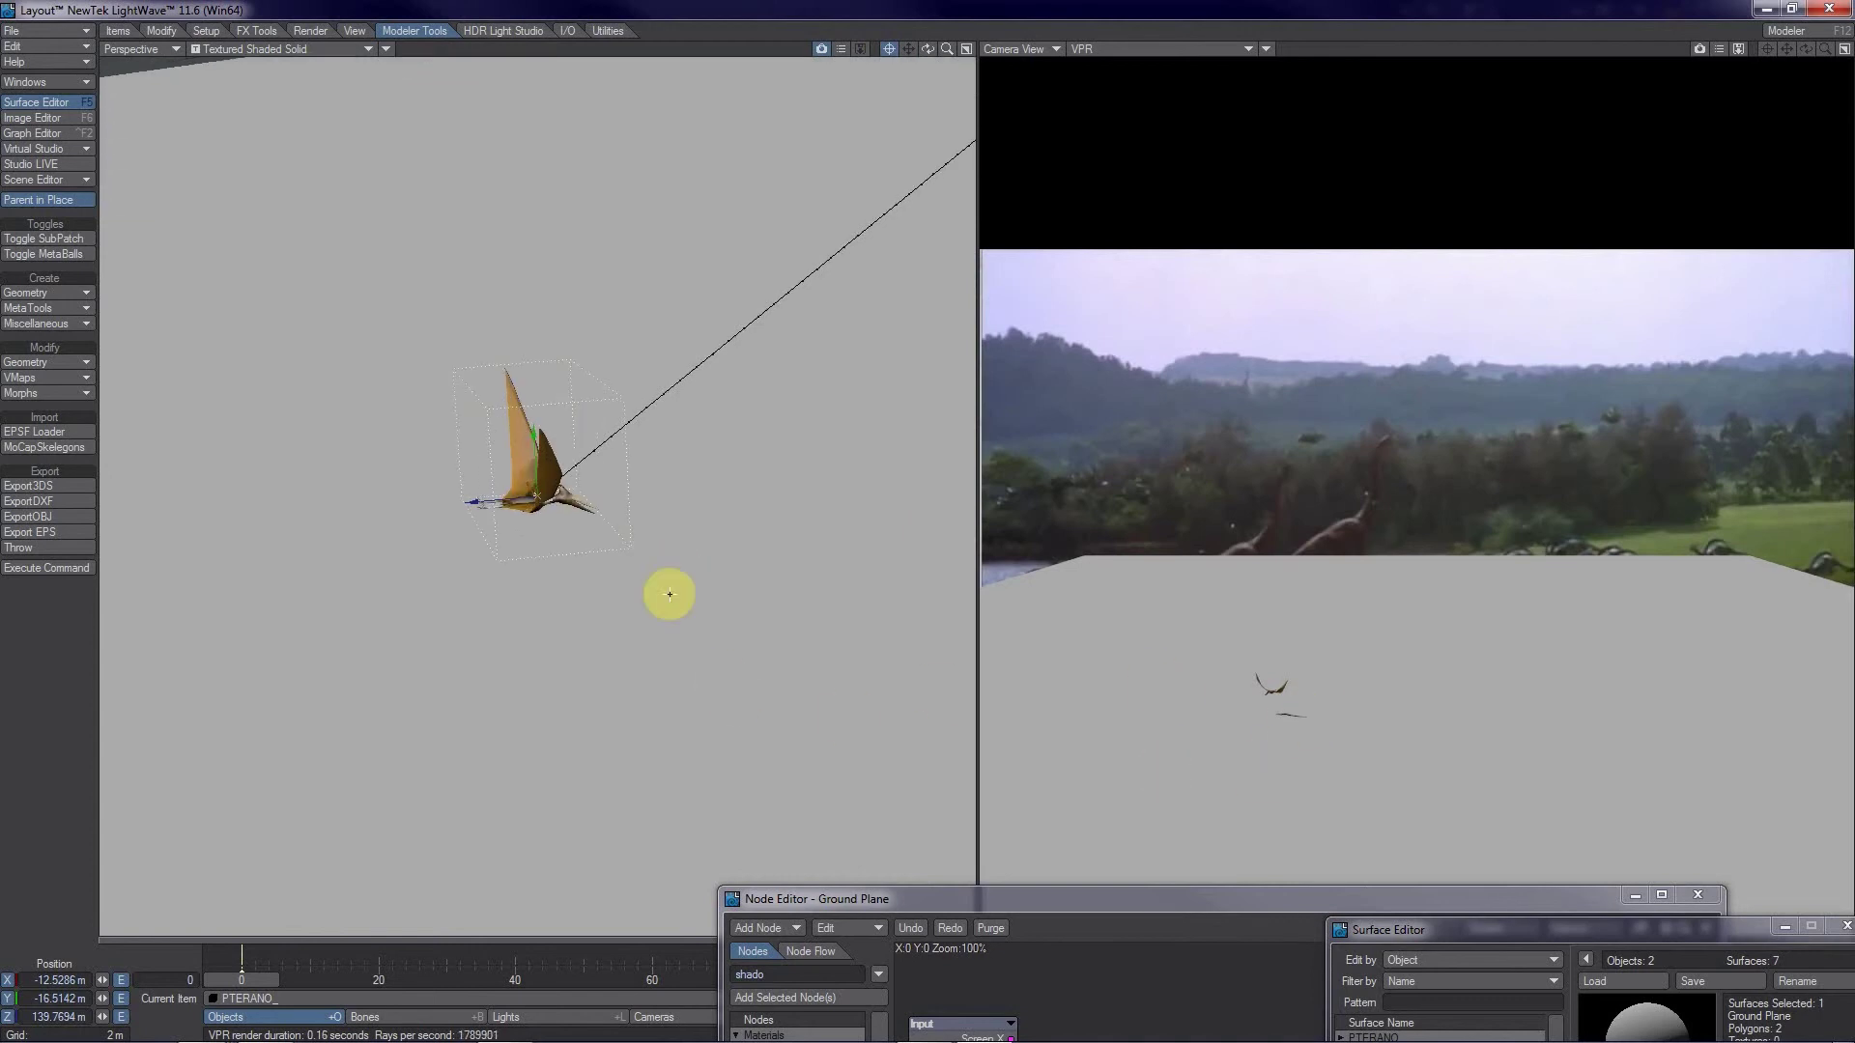
left_click_drag(531, 435, 943, 526)
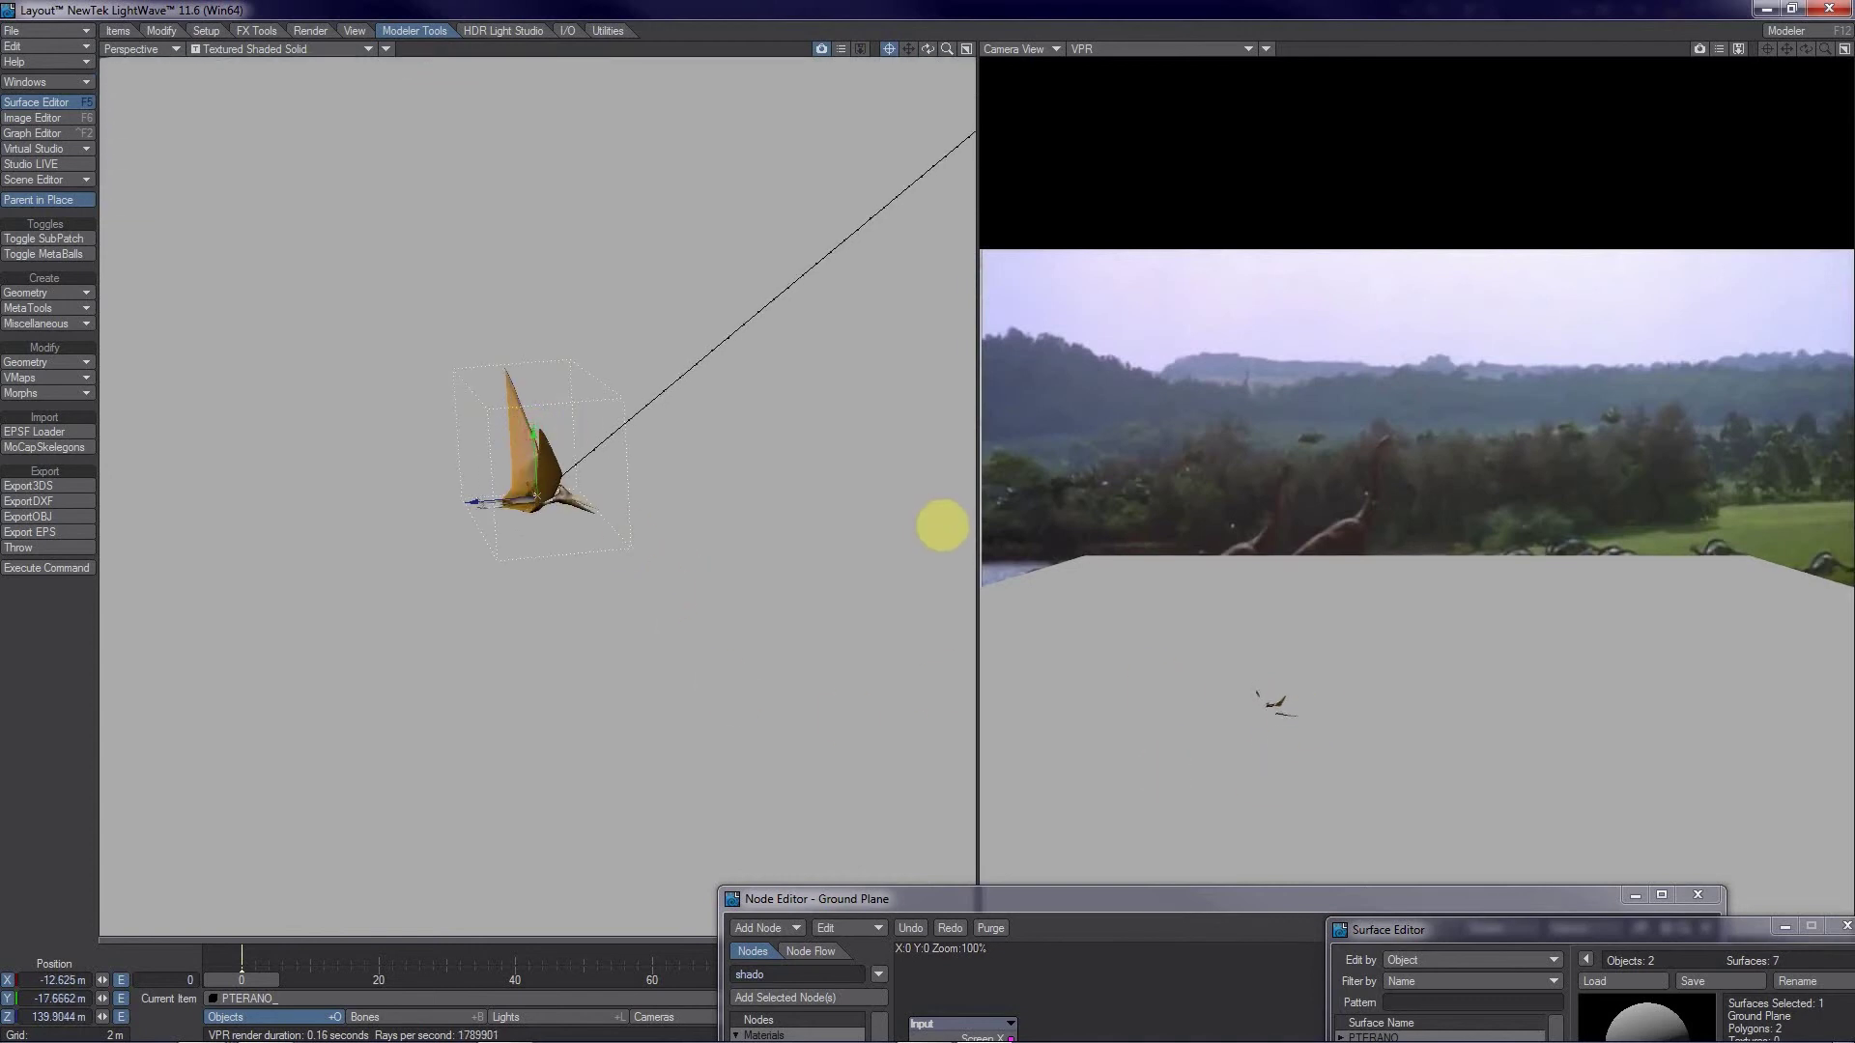
left_click_drag(531, 434, 531, 435)
scroll(532, 435, "up", 4)
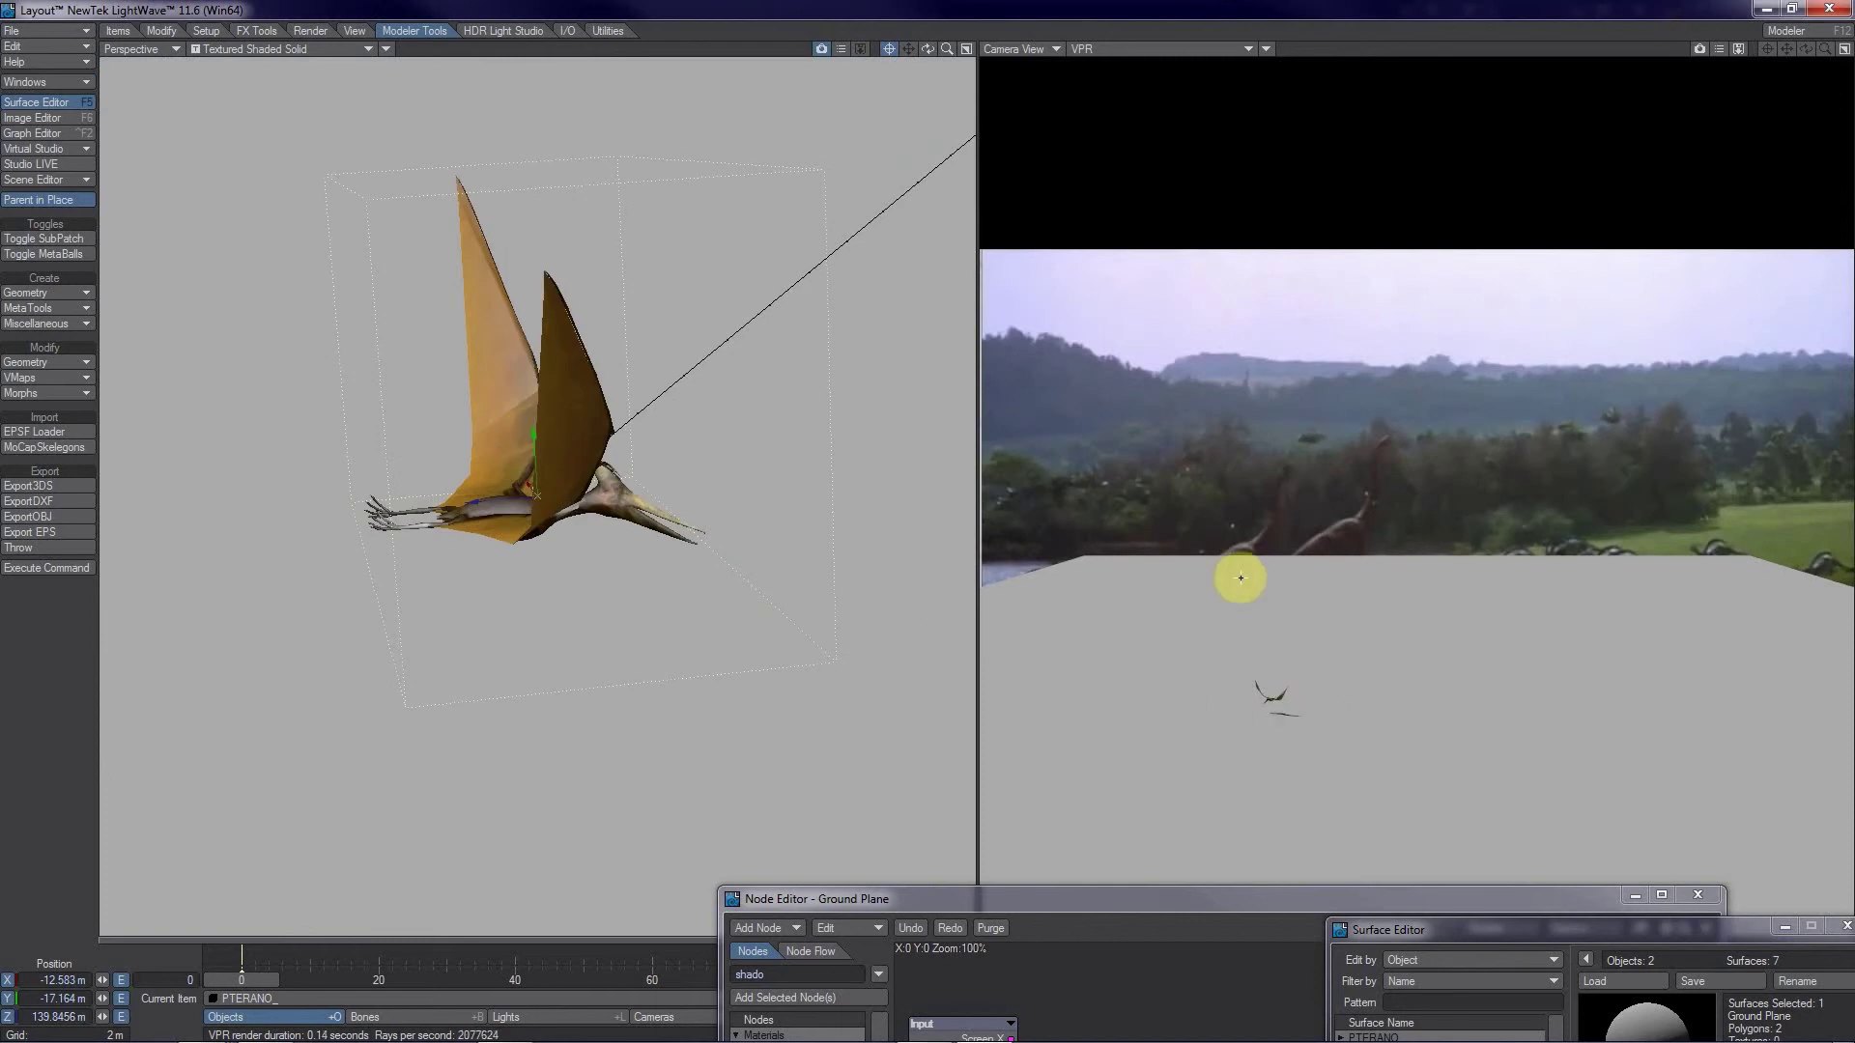
scroll(768, 406, "down", 2)
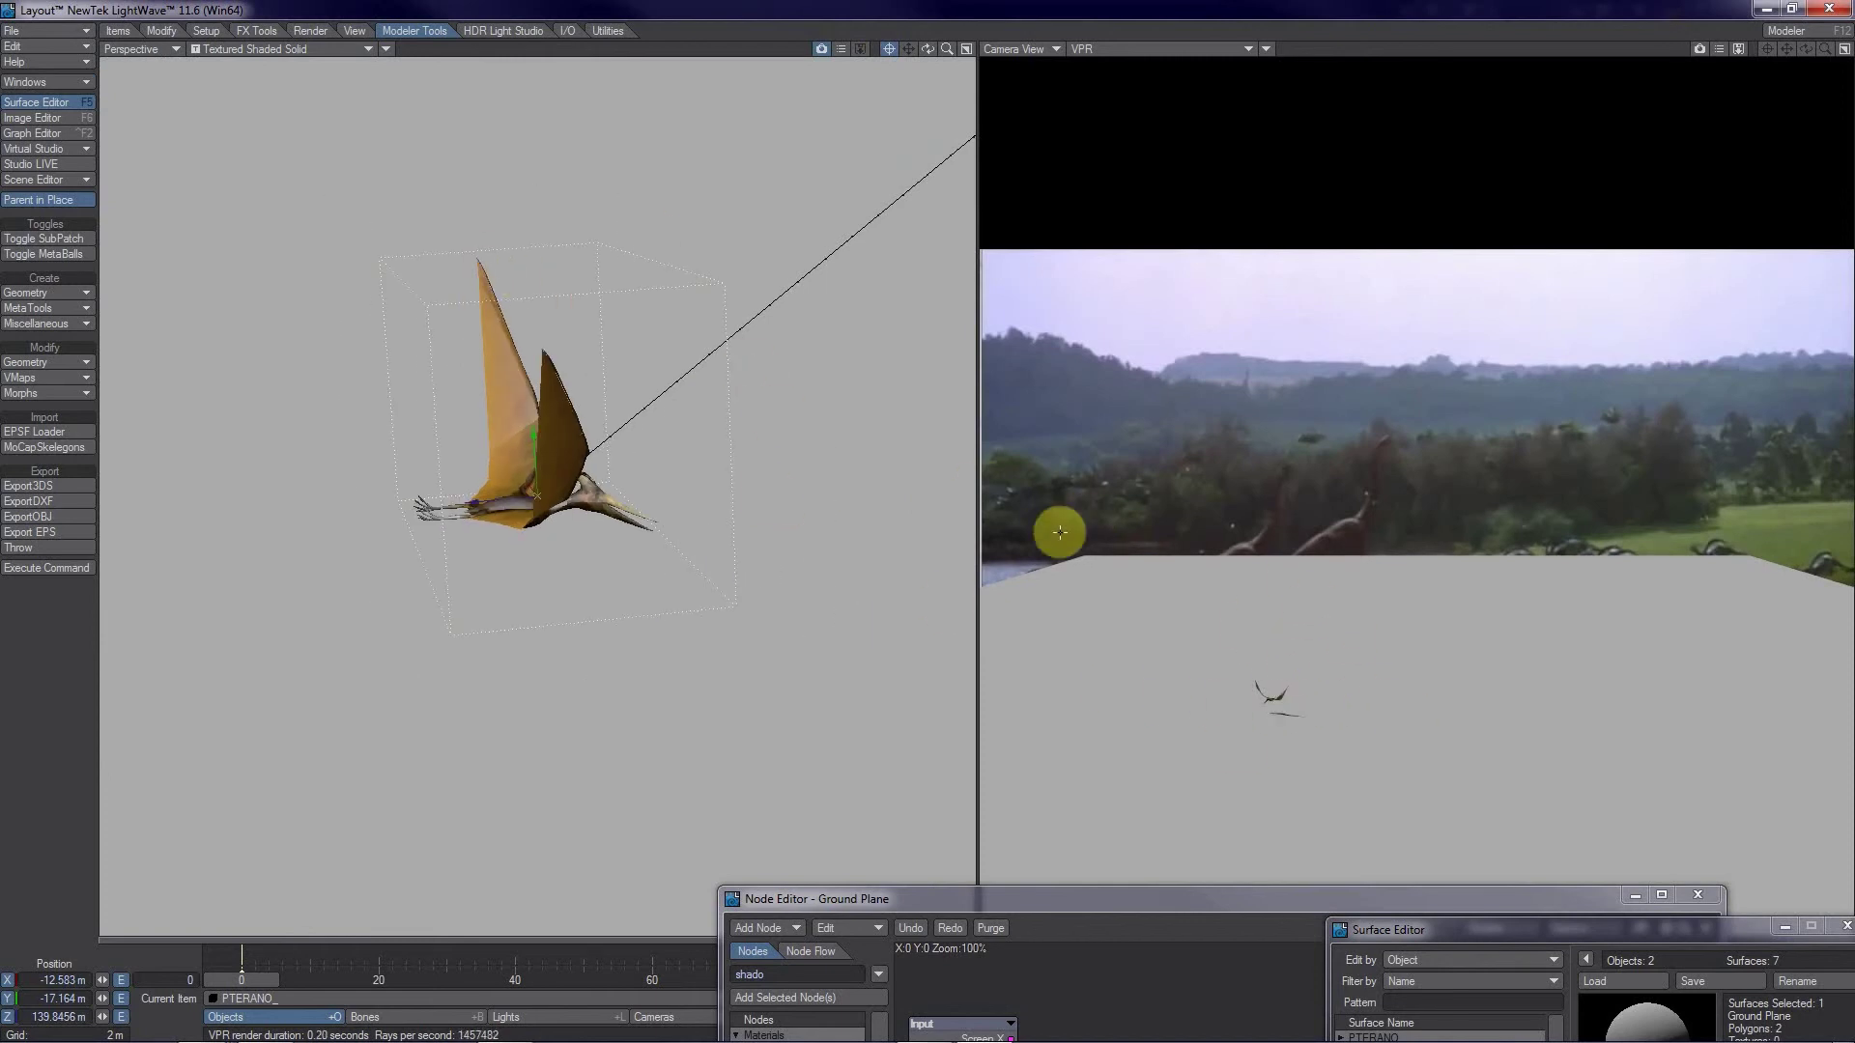
left_click_drag(823, 912, 1140, 960)
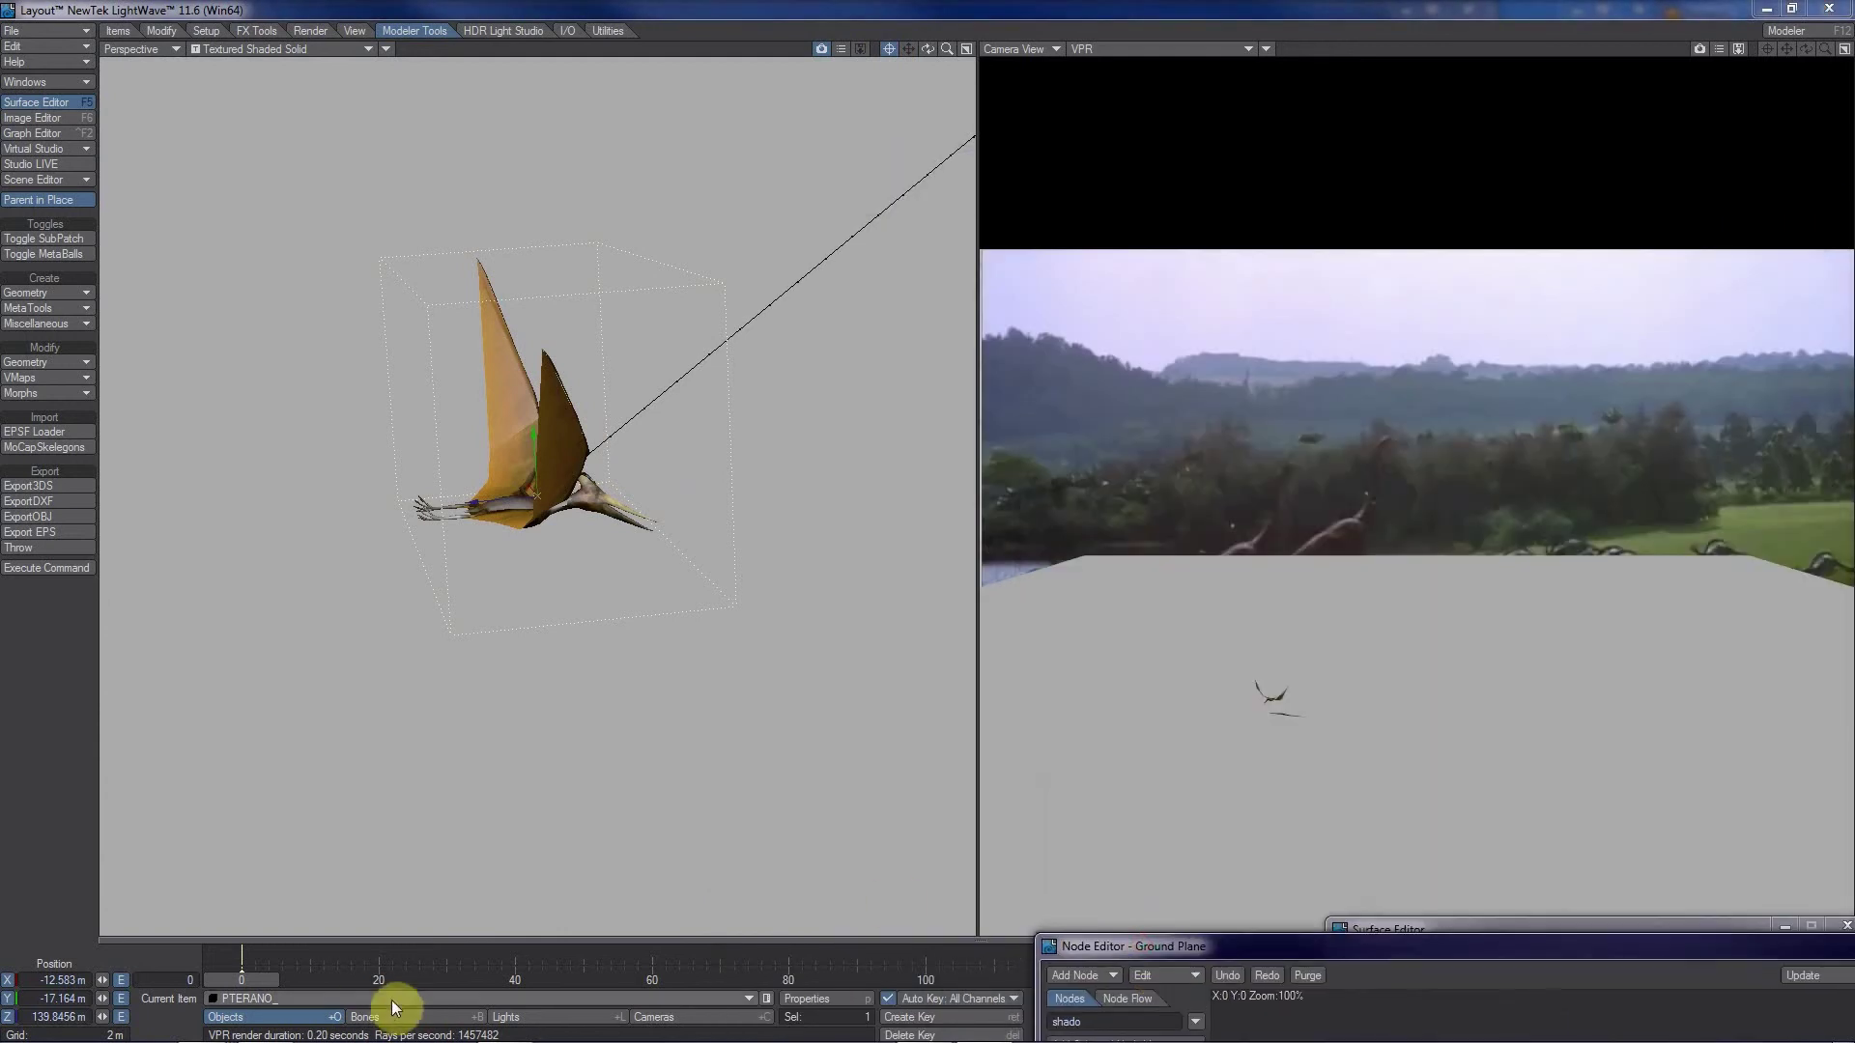
- Move the camera in to about X -10.97, Y -13.83, Z 85.25 m to frame the pteranodon larger
left_click(671, 1022)
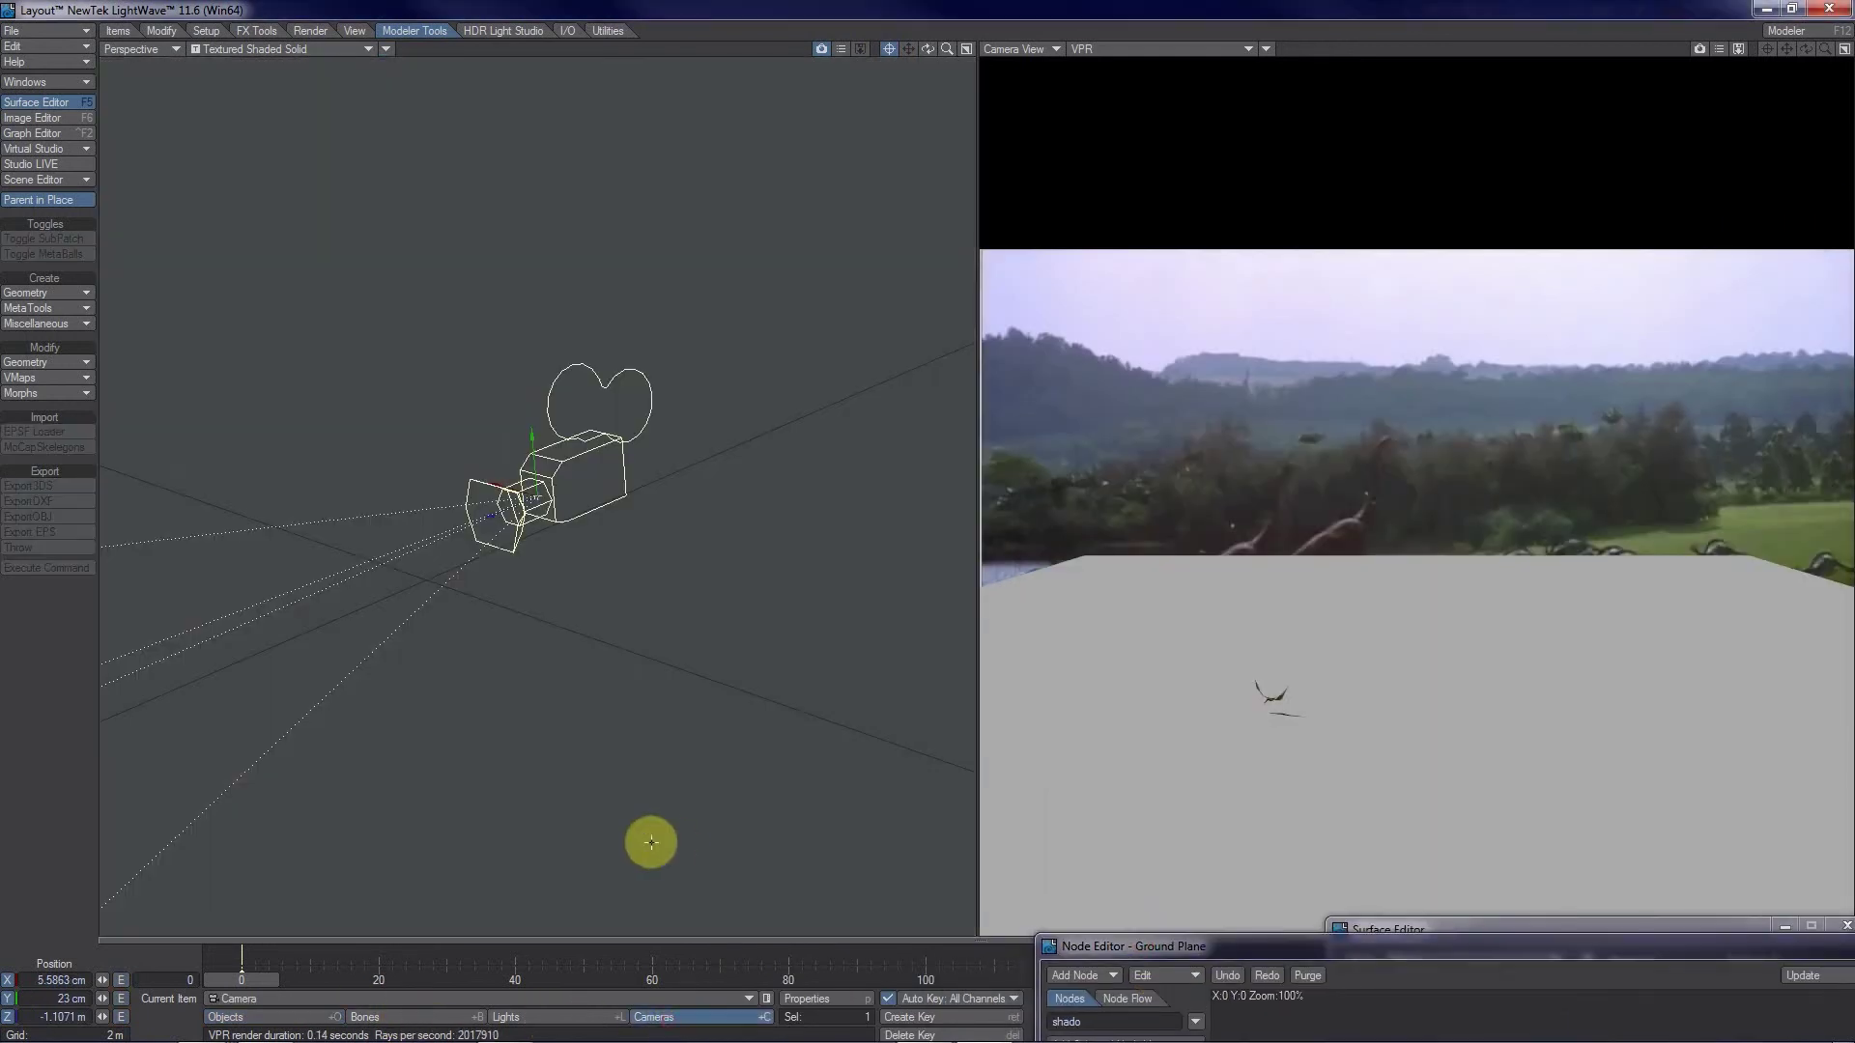
left_click_drag(905, 553, 932, 509)
left_click_drag(579, 559, 535, 430, "alt")
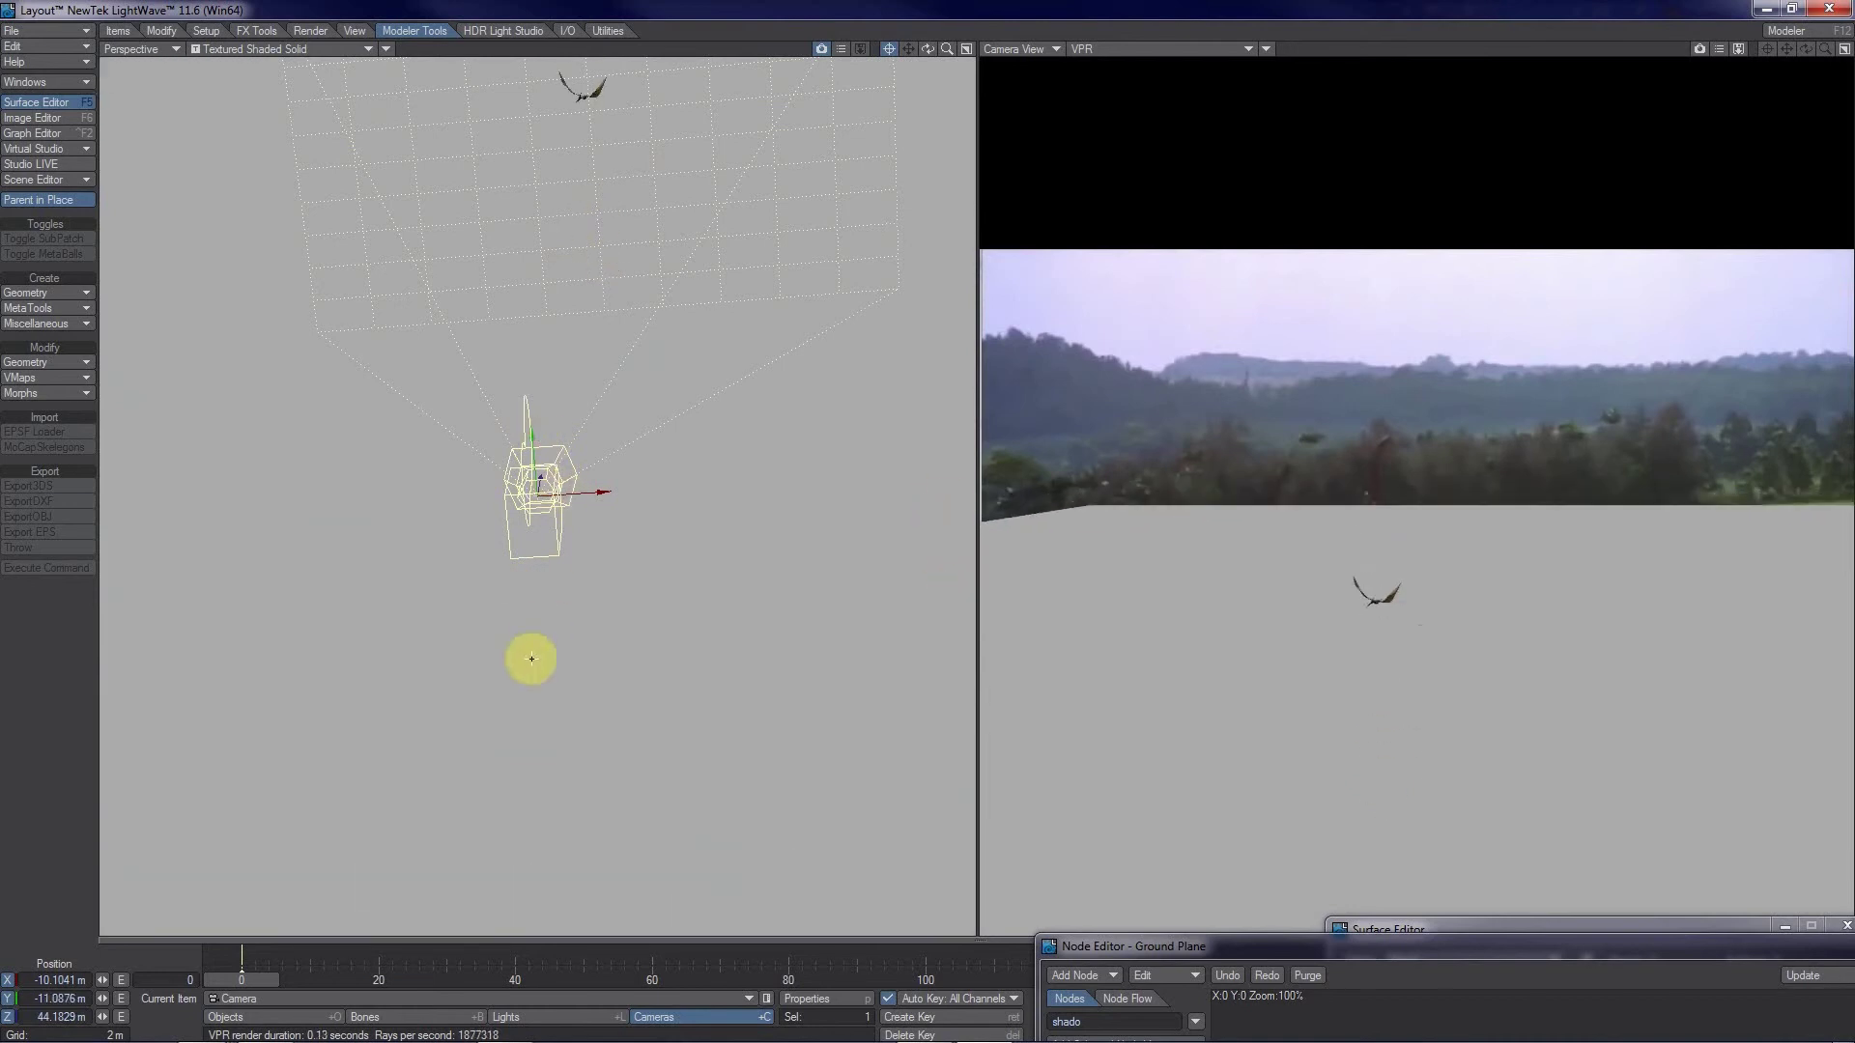
mouse_move(942, 526)
left_mouse_down()
mouse_move(935, 498)
mouse_move(944, 525)
mouse_move(926, 510)
left_mouse_up()
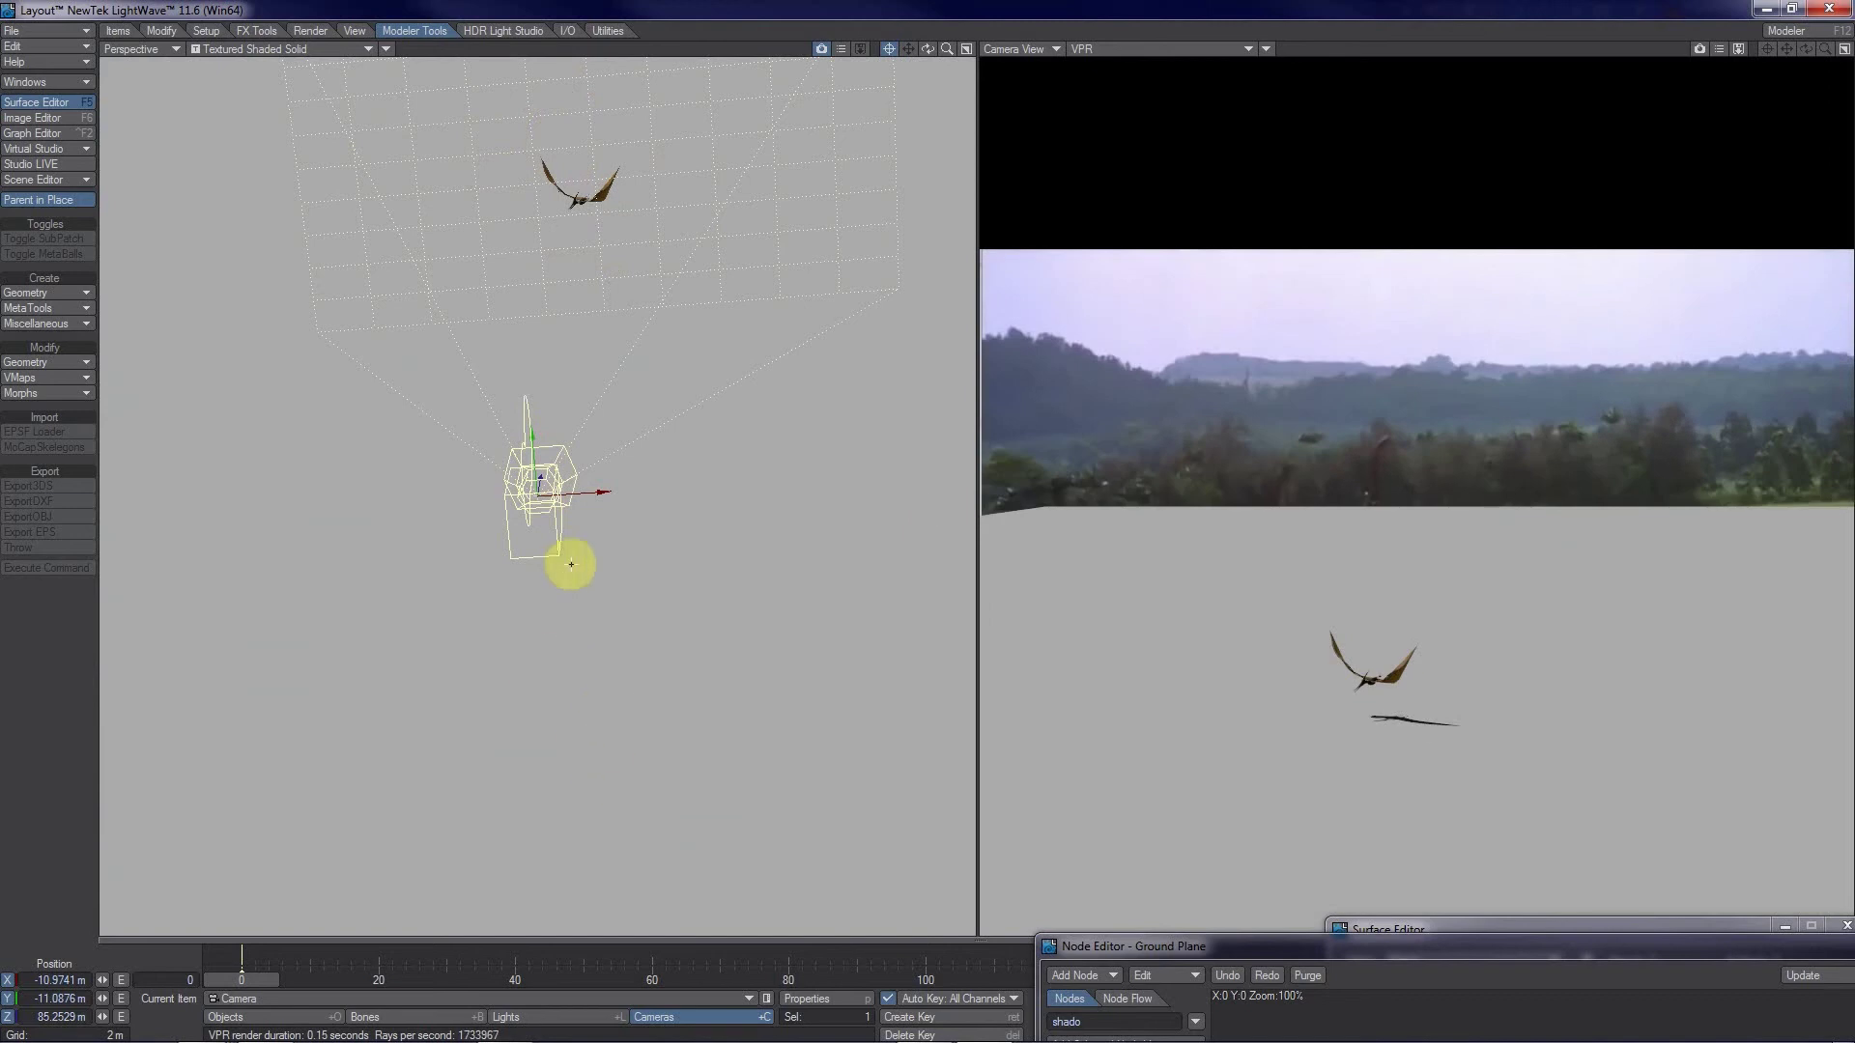
right_click_drag(944, 522, 932, 517)
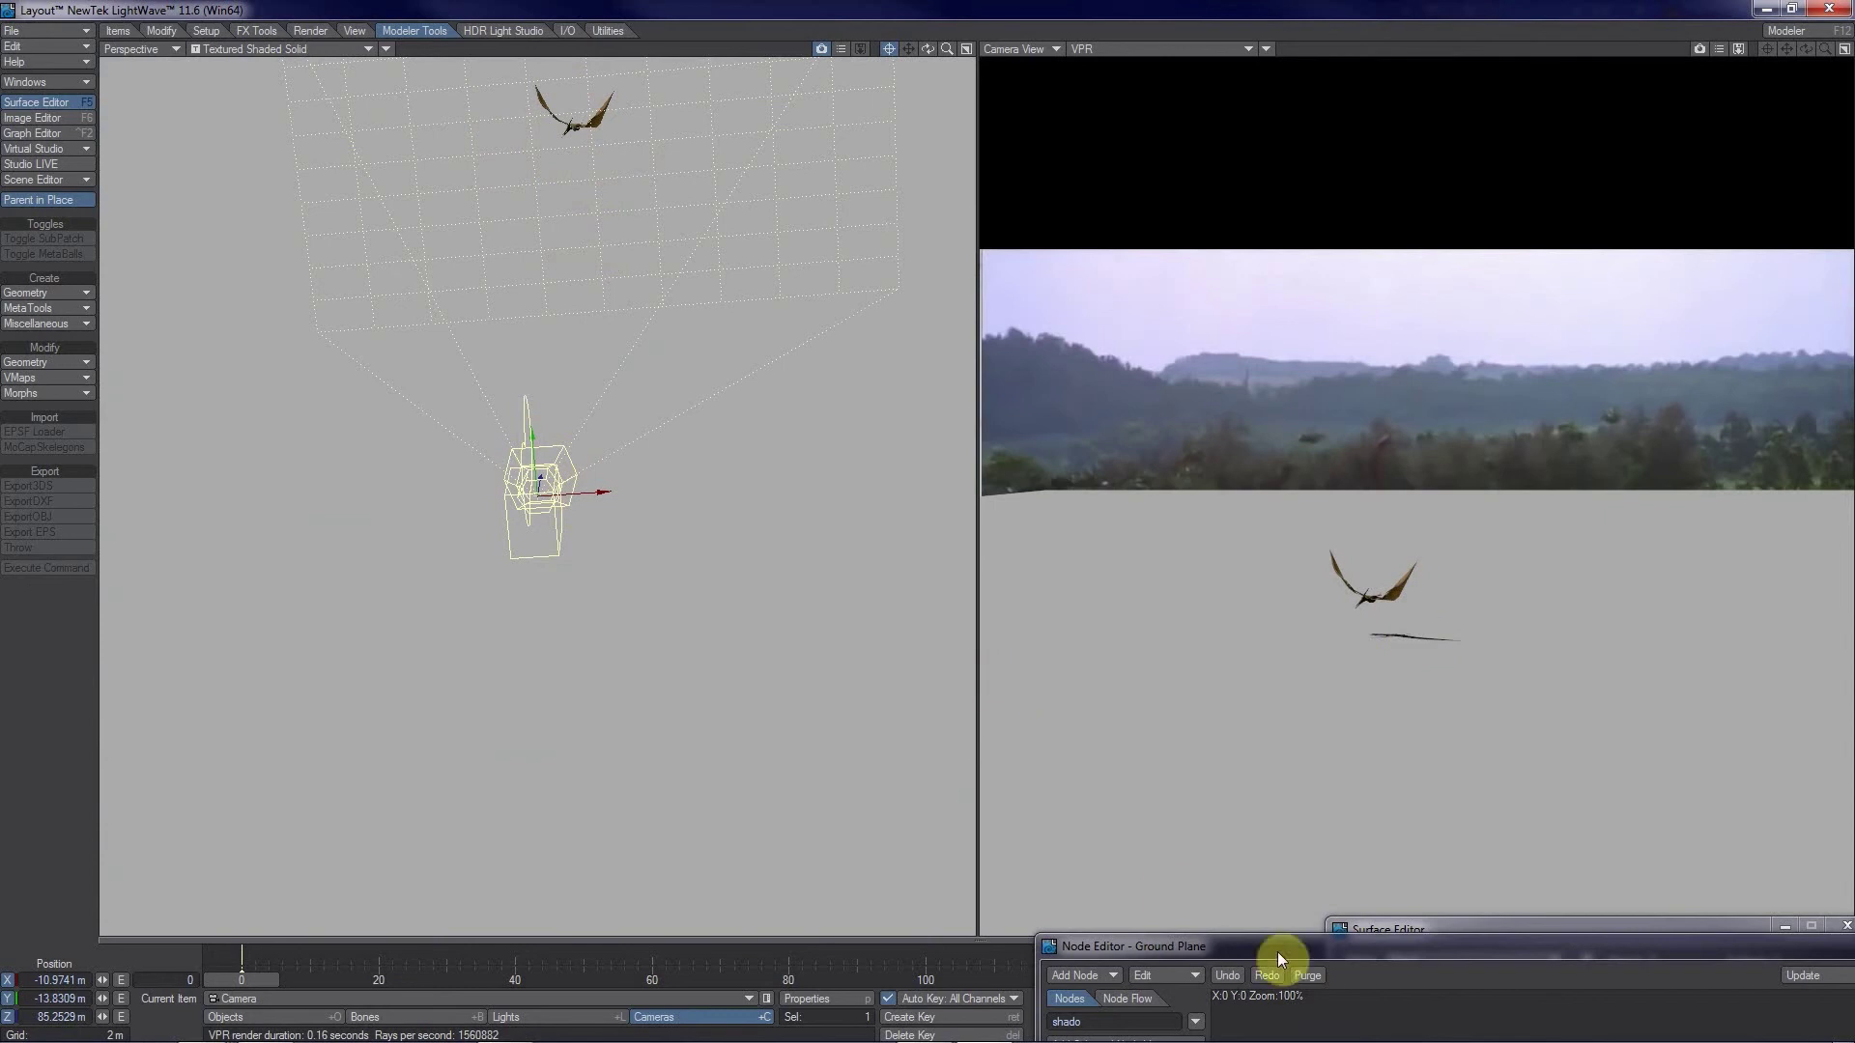
left_click(242, 980)
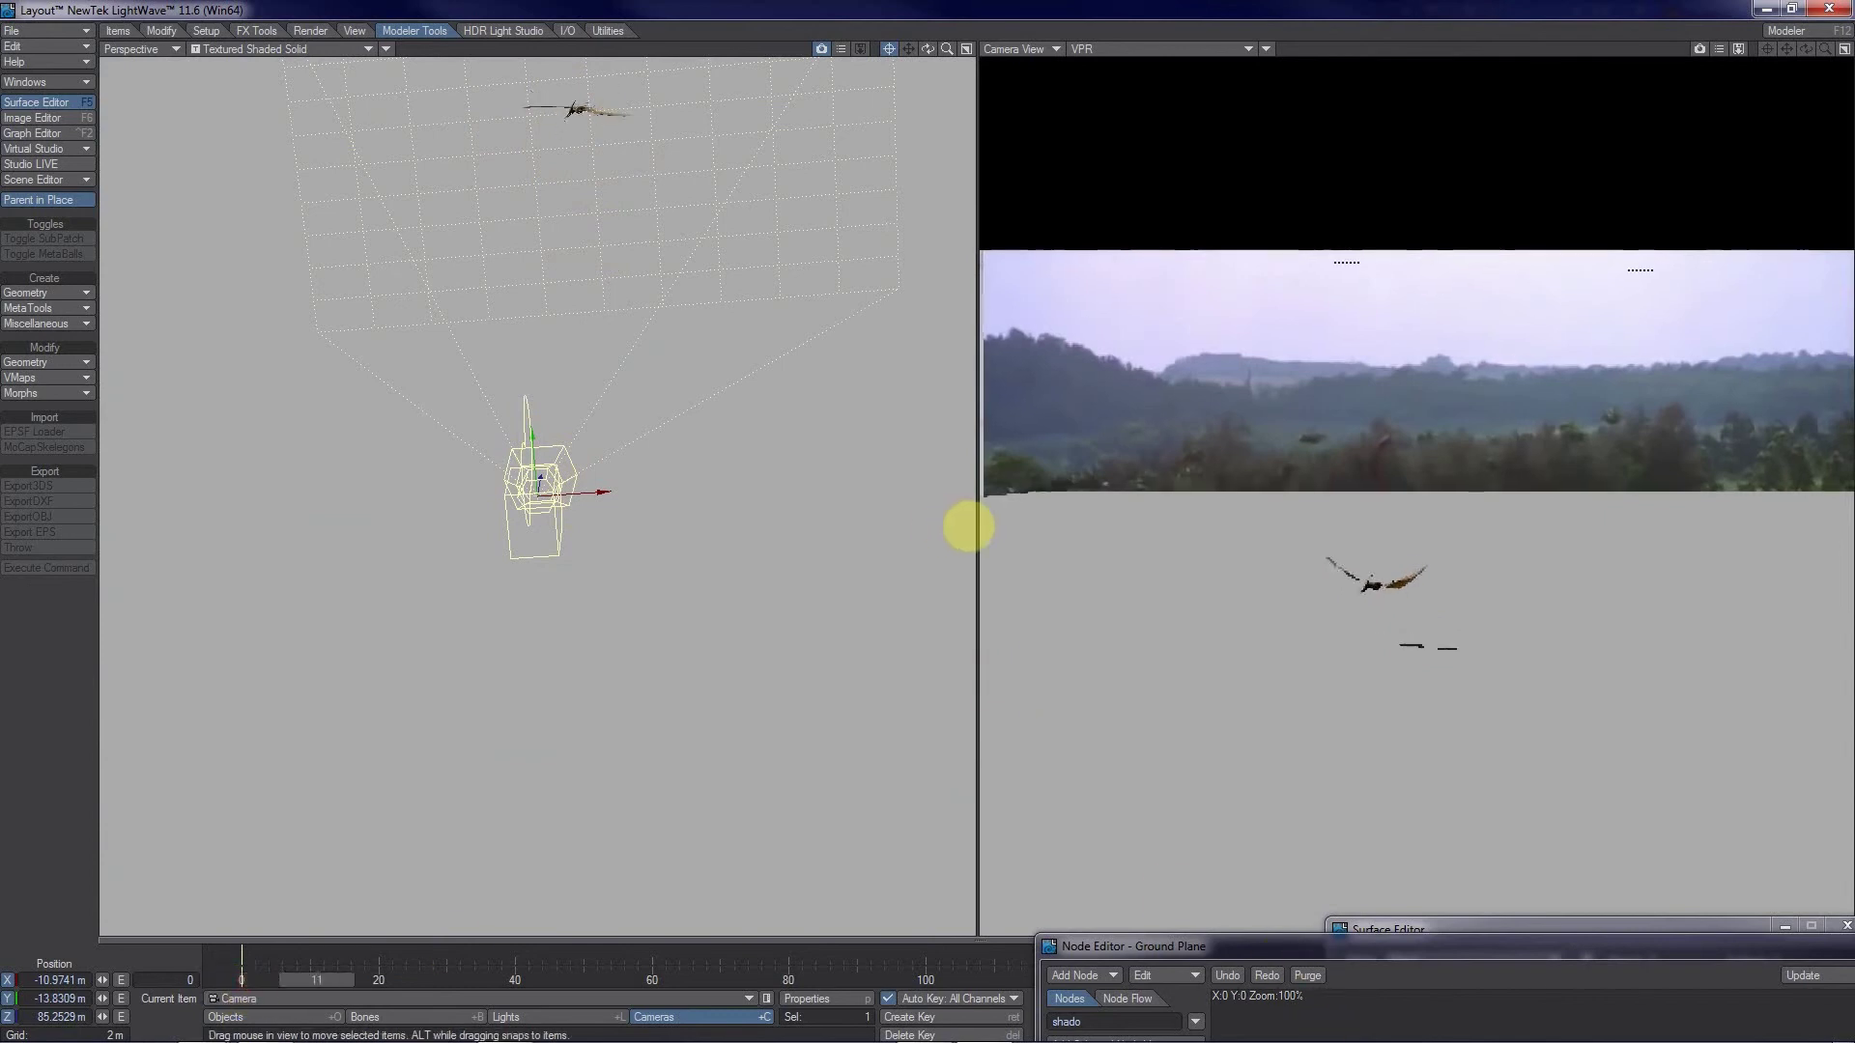
left_click(927, 510)
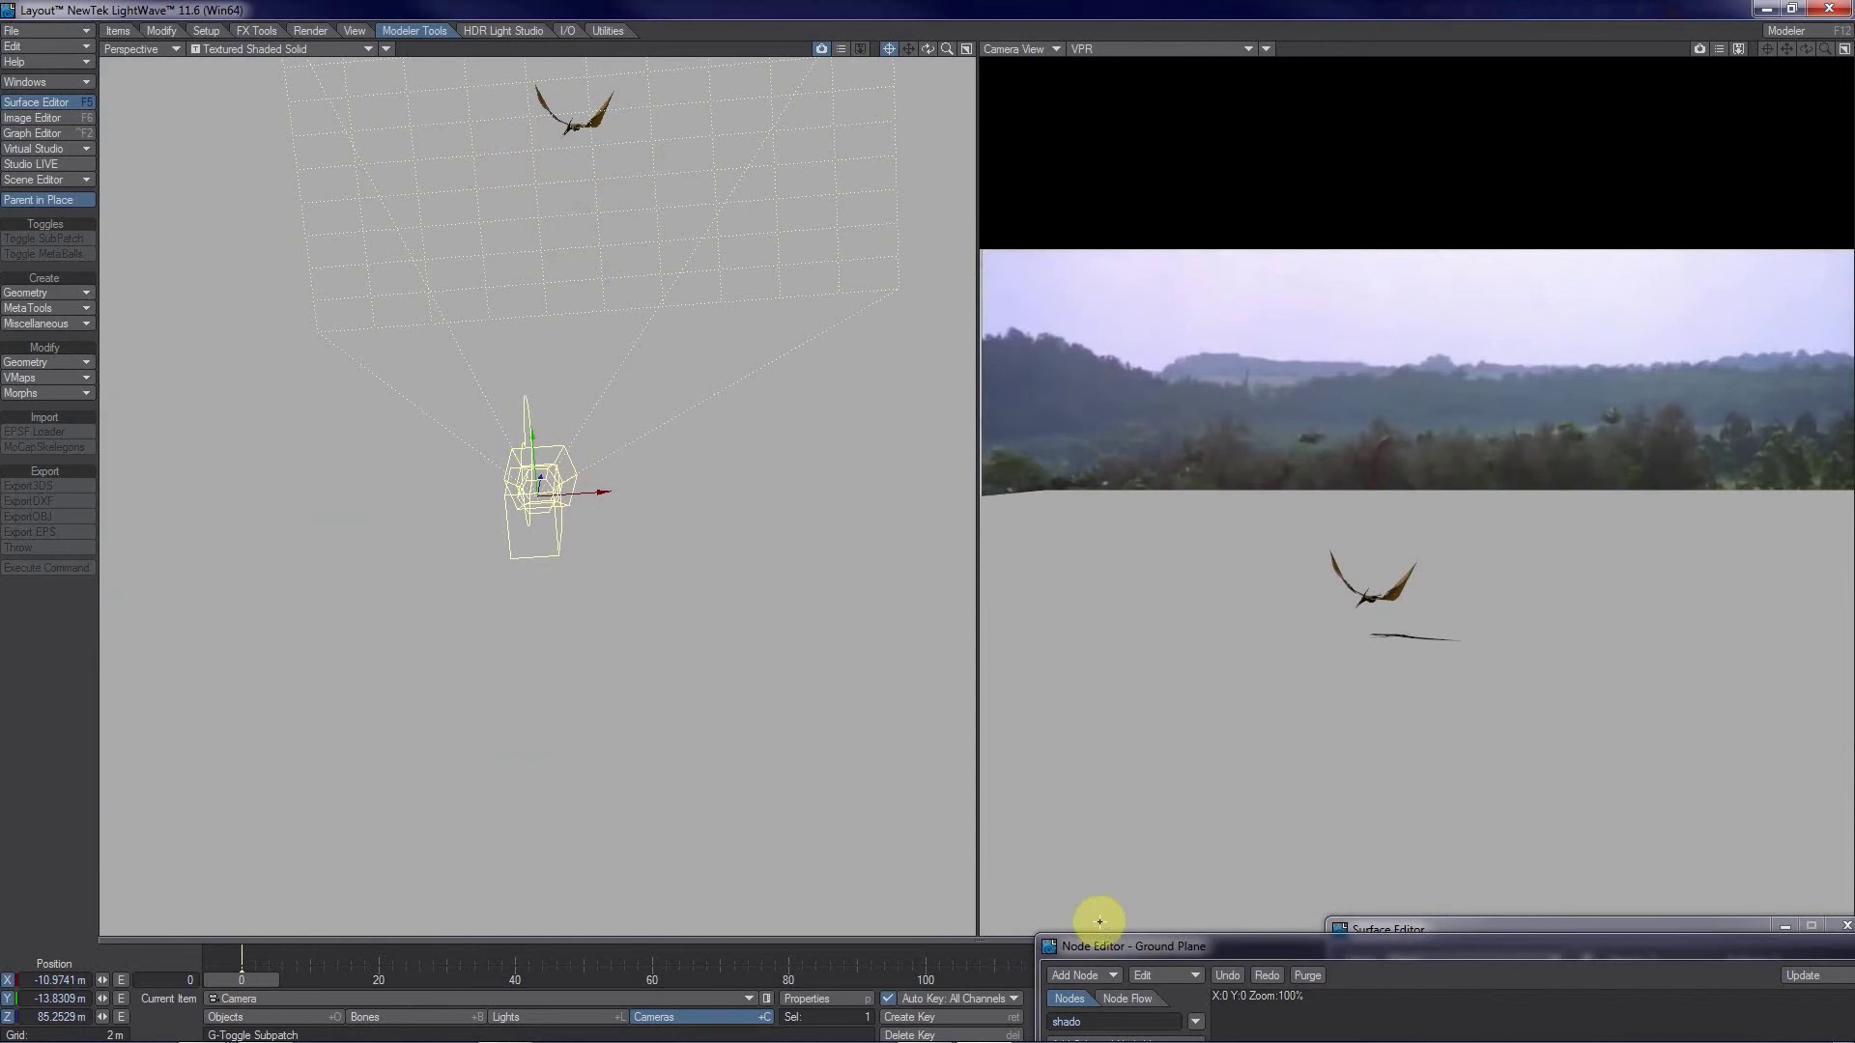
- Wire the Shadow Catcher's Material output into the Ground Plane Surface's Material input
left_click_drag(1110, 947, 275, 483)
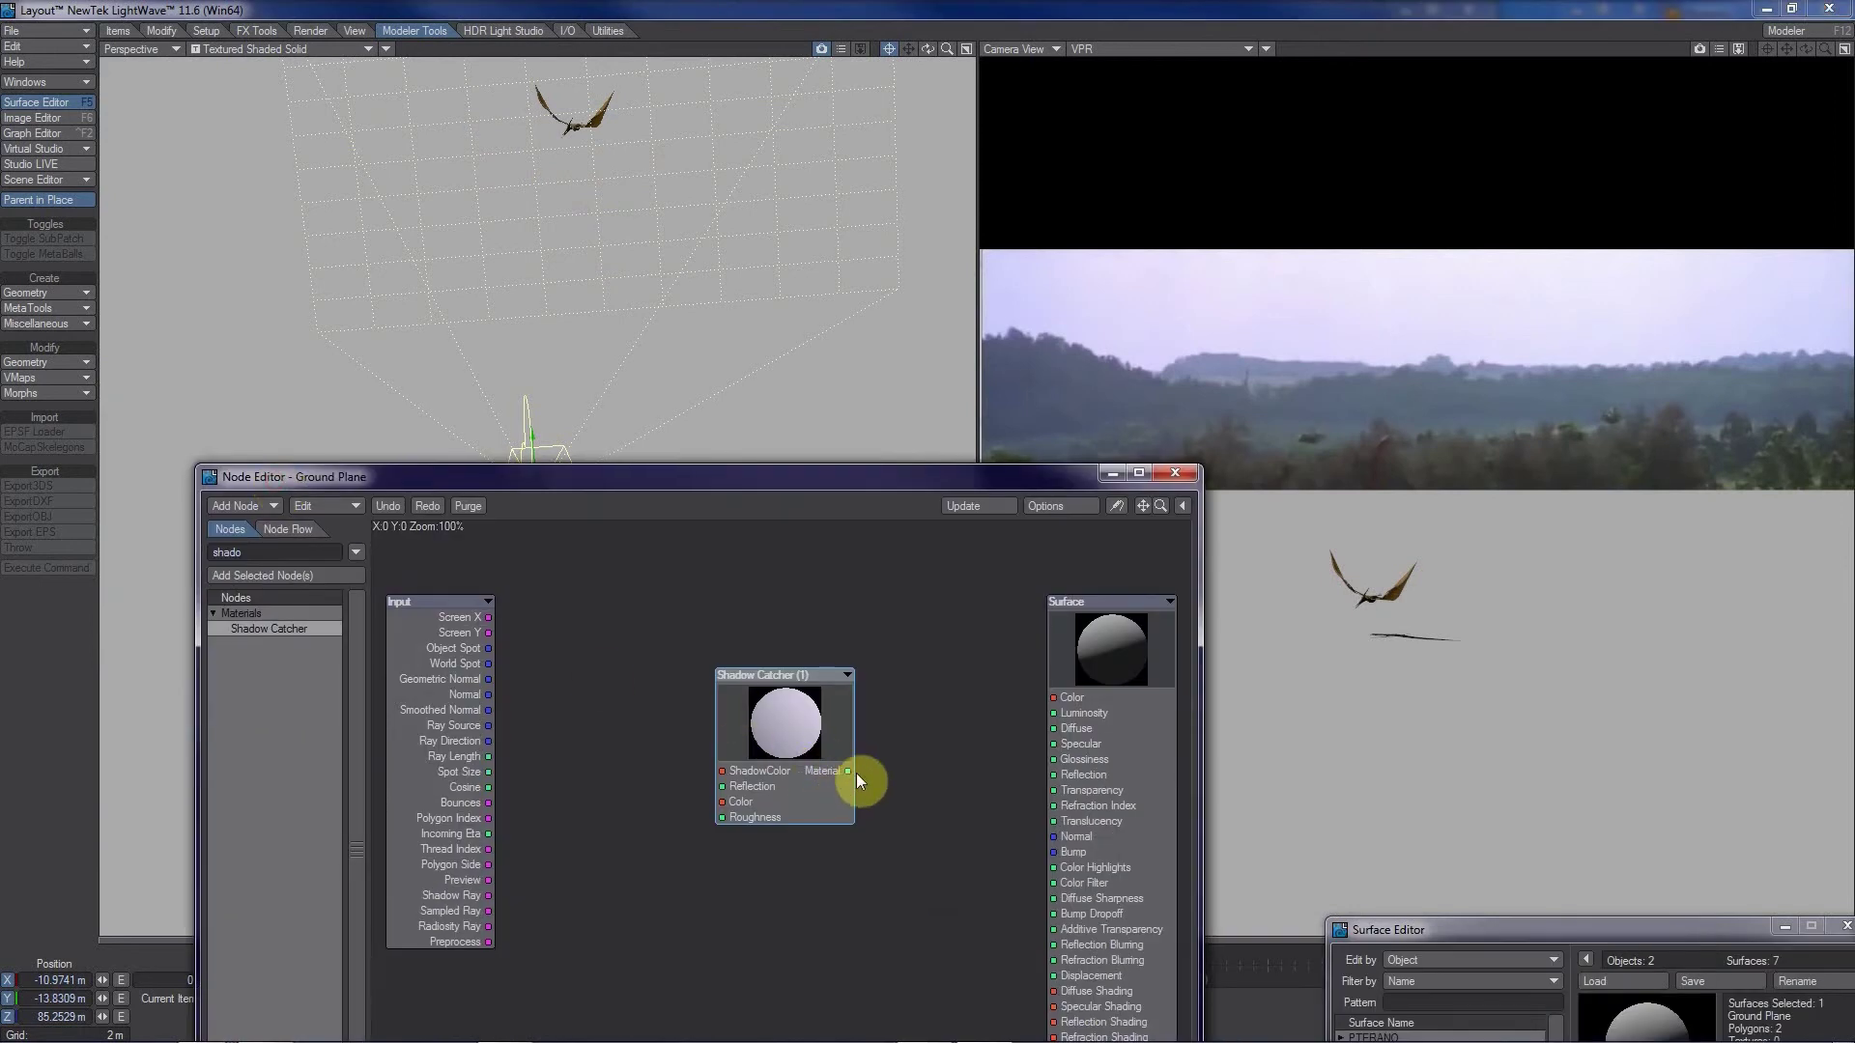
left_click_drag(837, 497, 650, 254)
left_click_drag(666, 541, 871, 825)
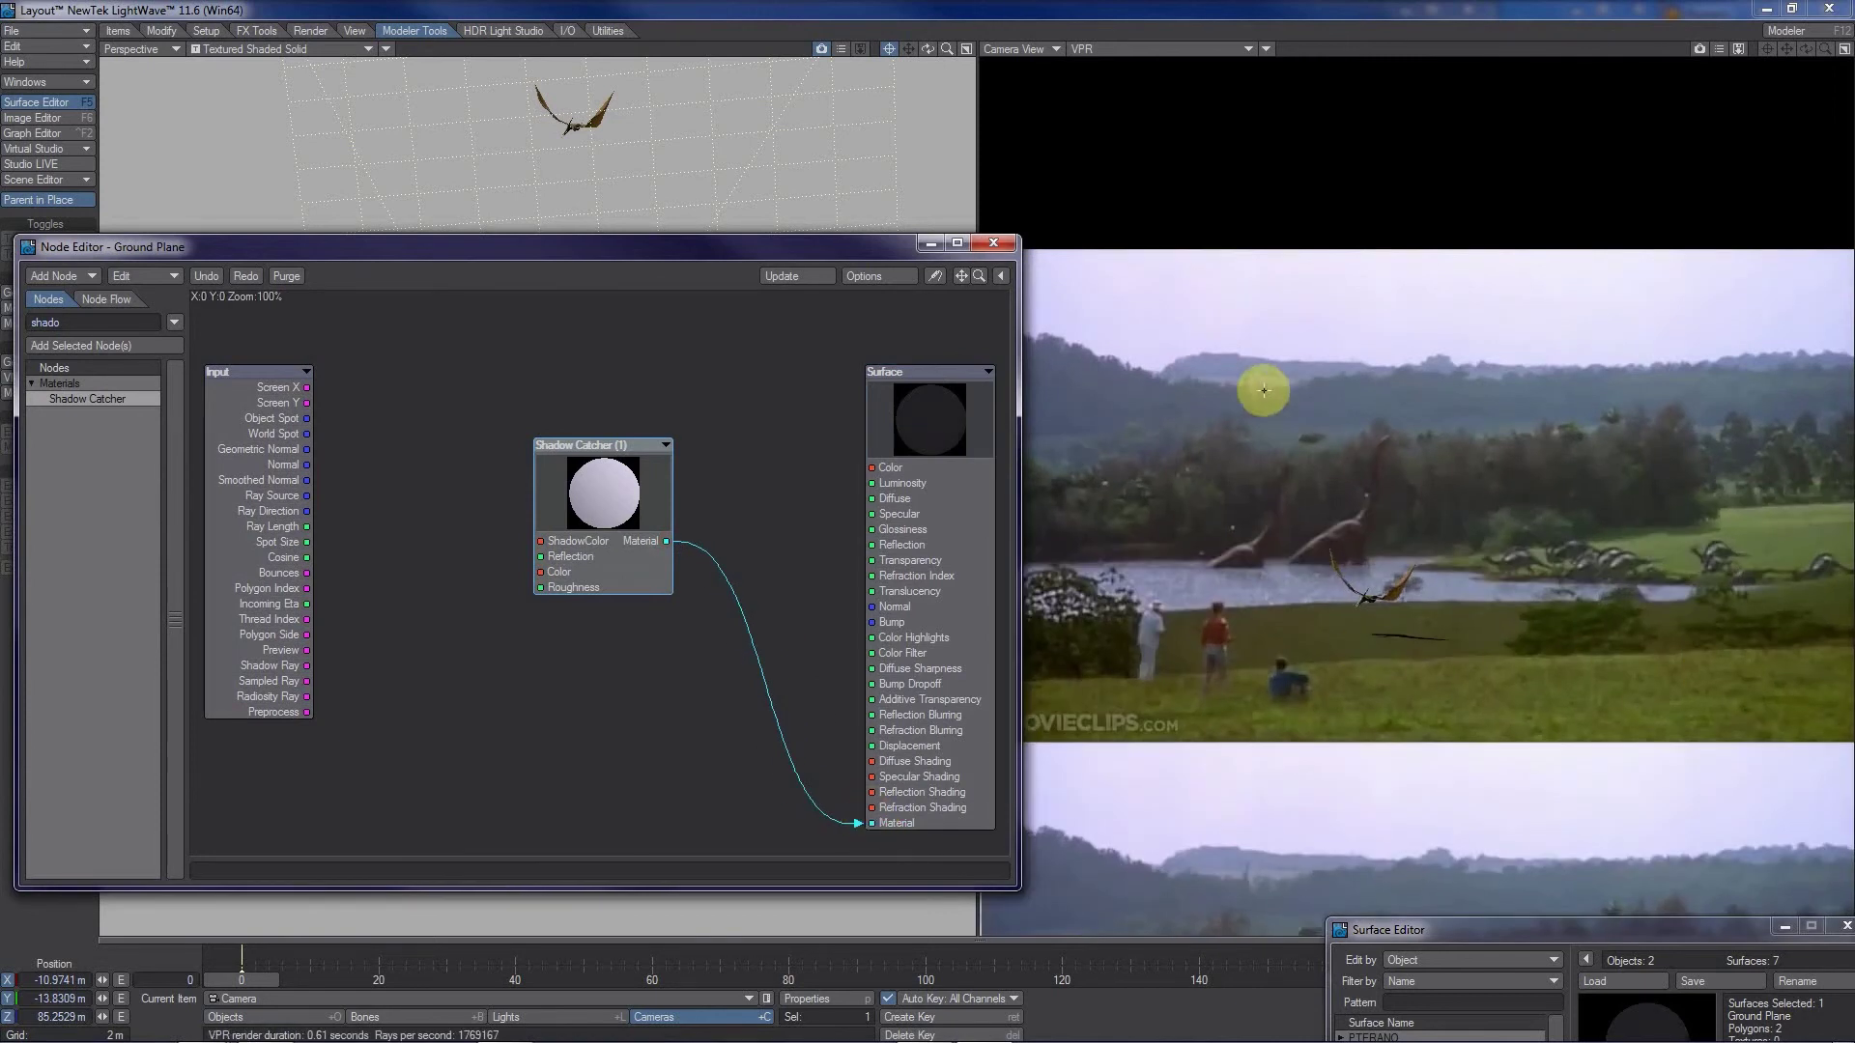
left_click(1150, 48)
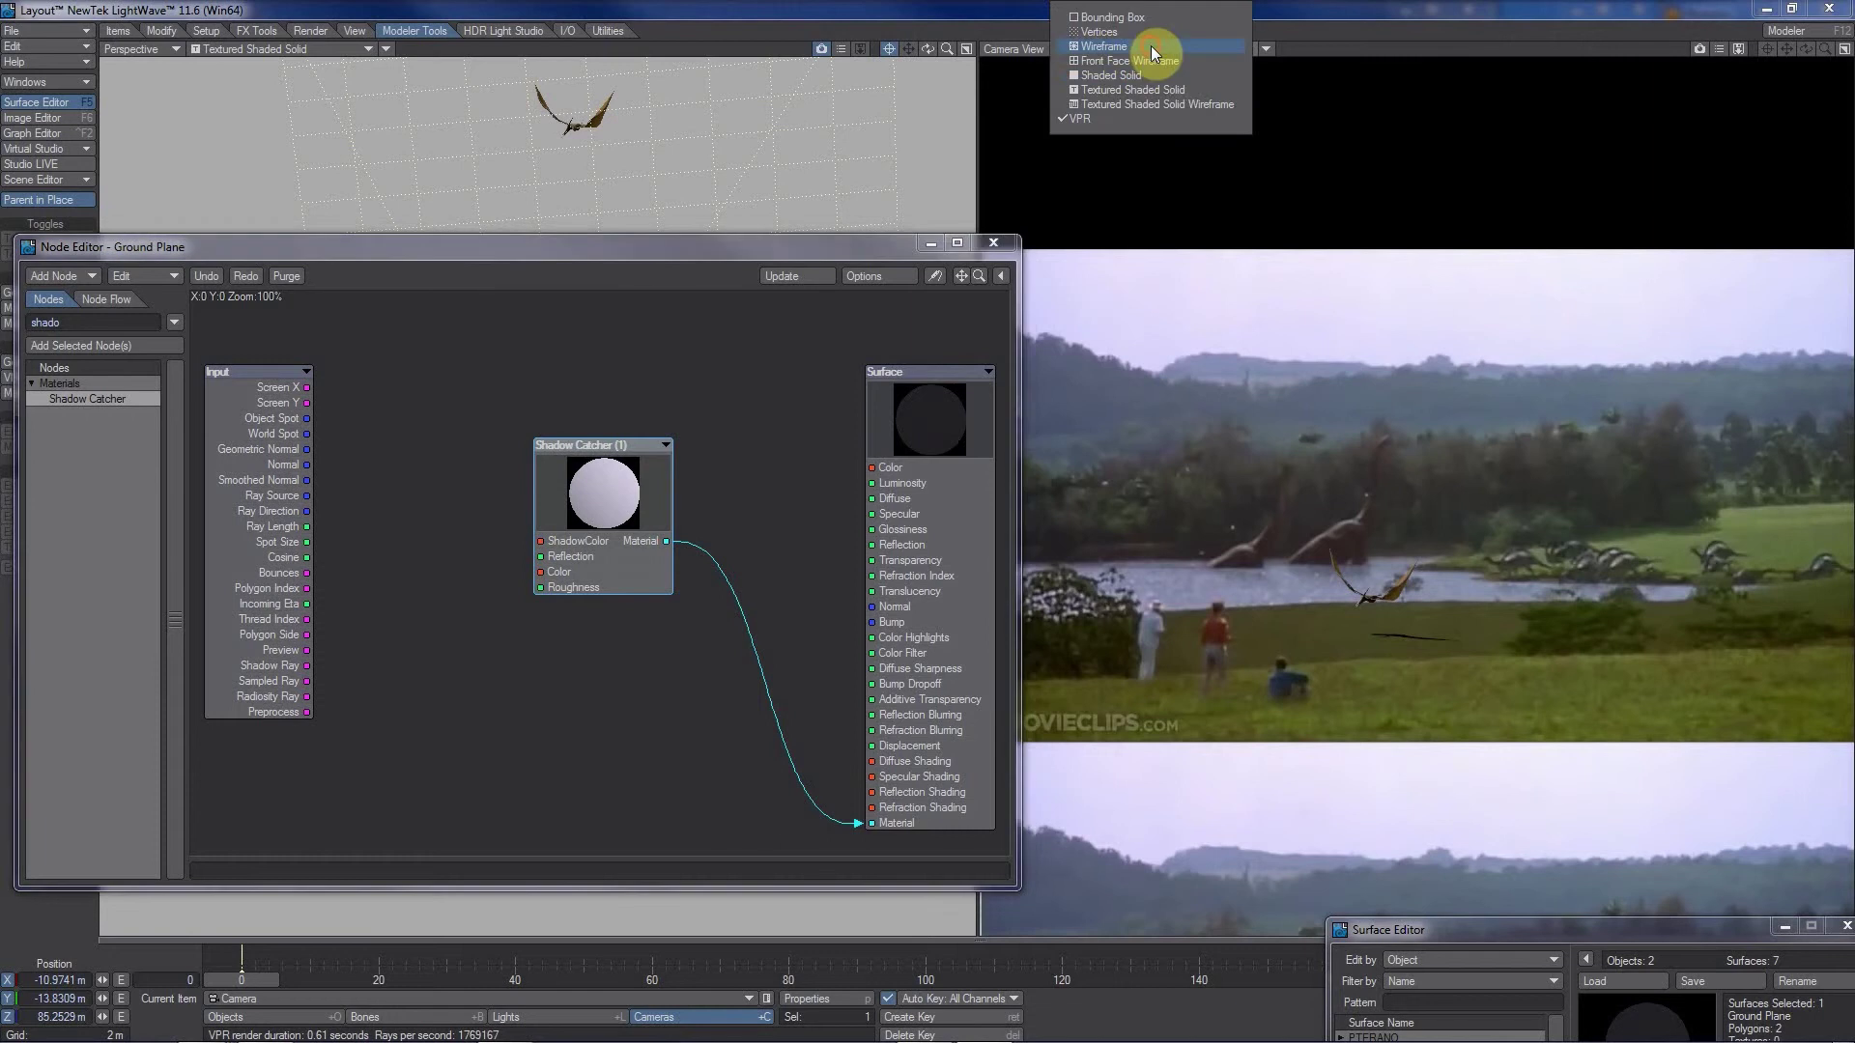
- Turn off VPR in the camera view and render frame 0 at 1280 x 720
left_click(1125, 89)
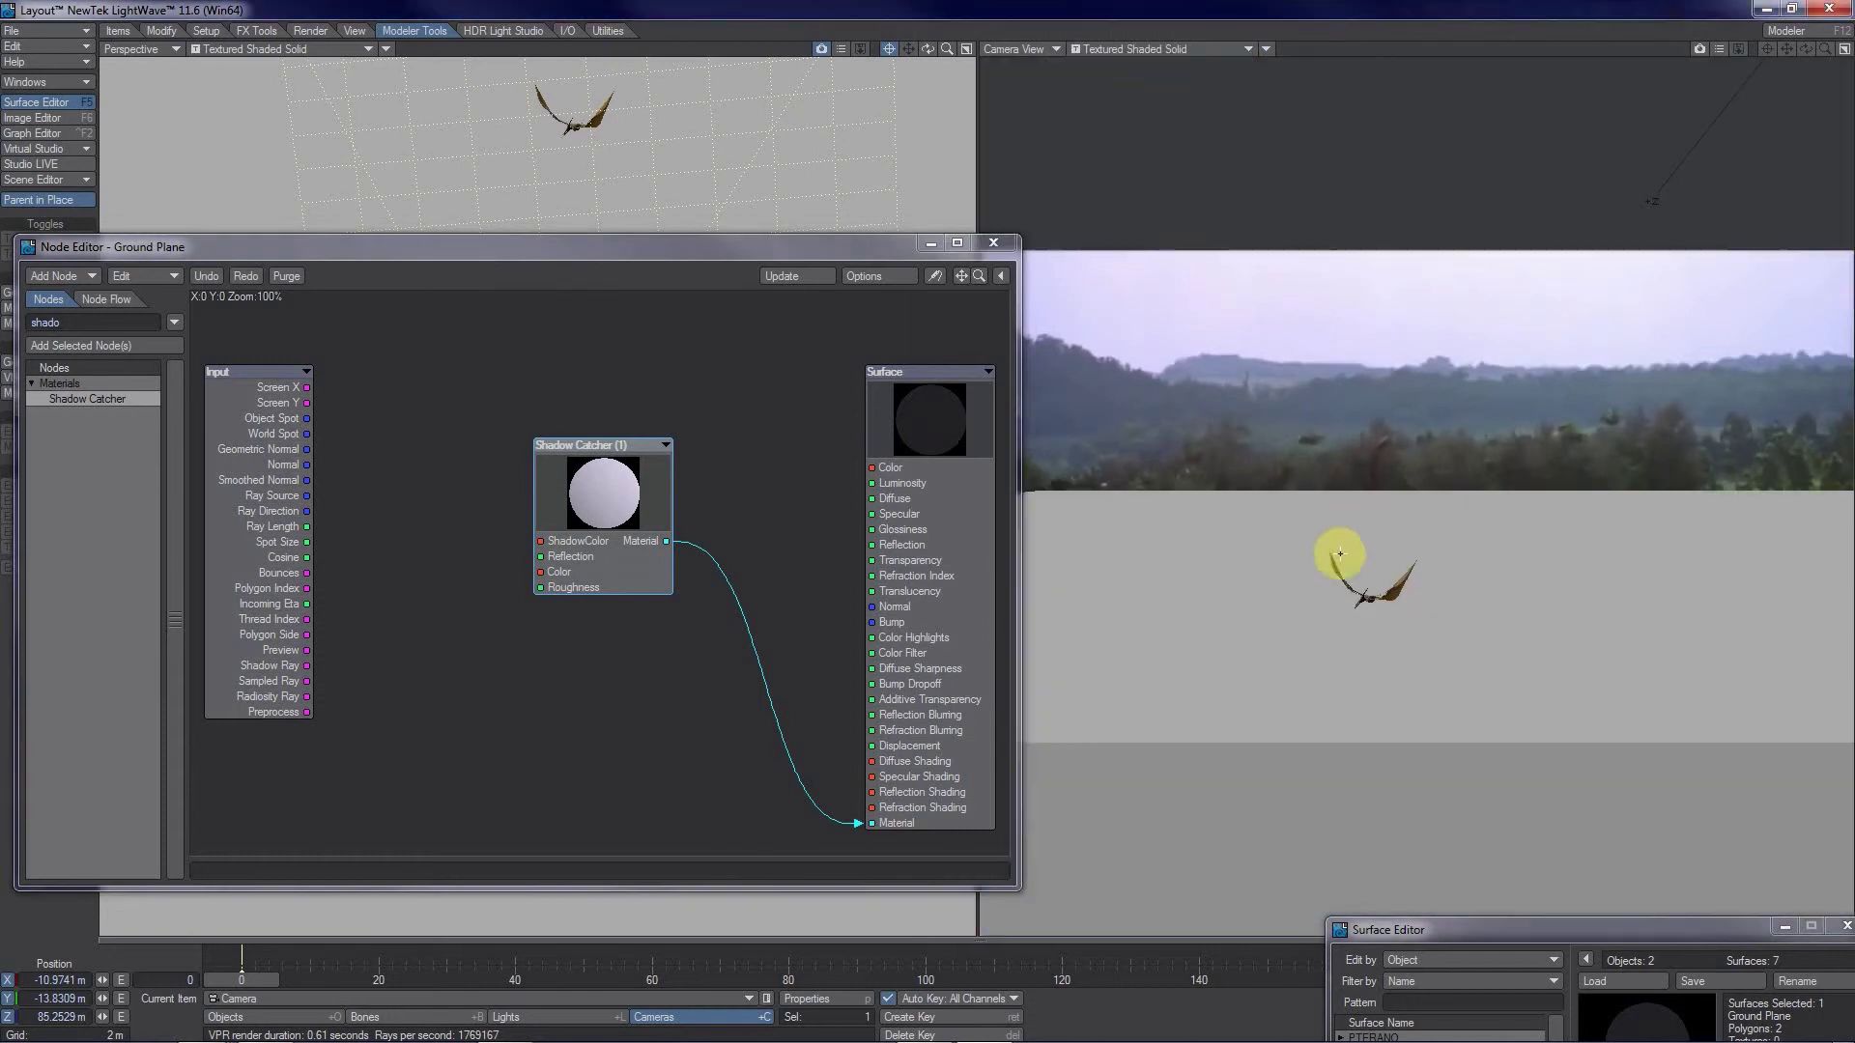
left_click_drag(79, 247, 289, 541)
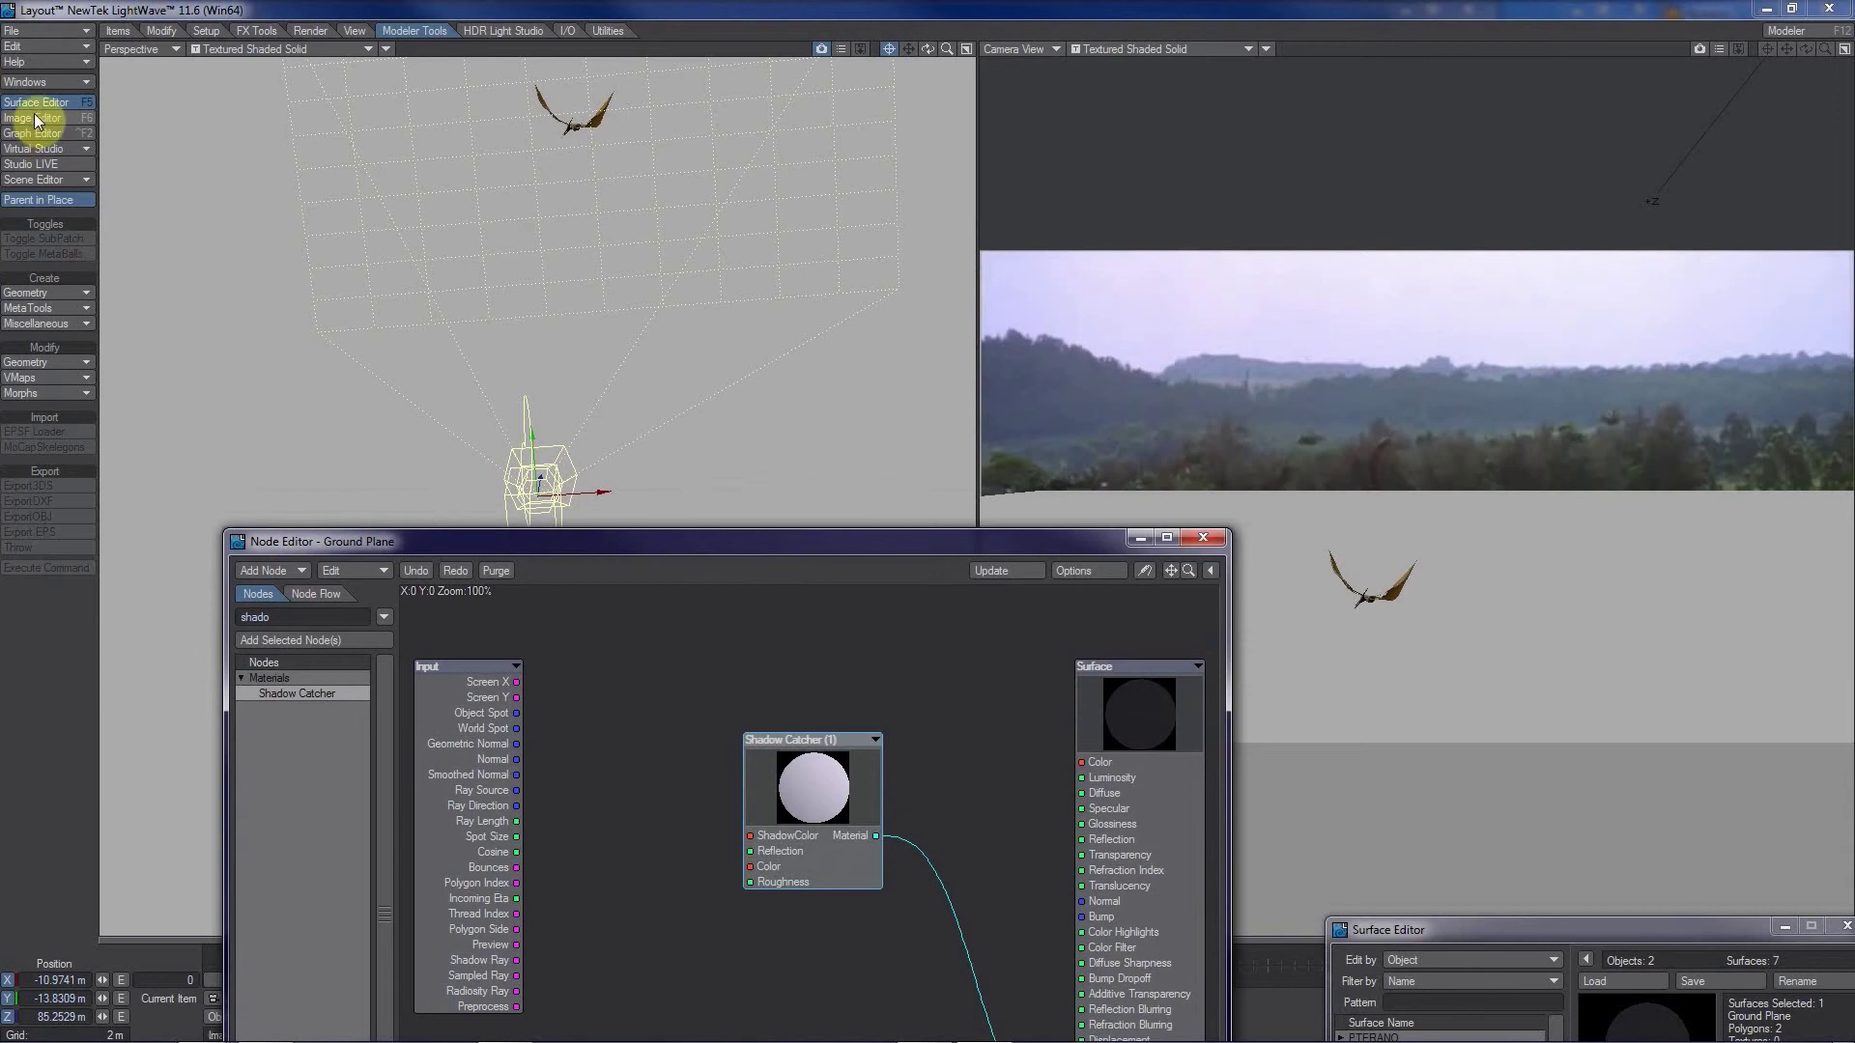
left_click(307, 31)
left_click(24, 329)
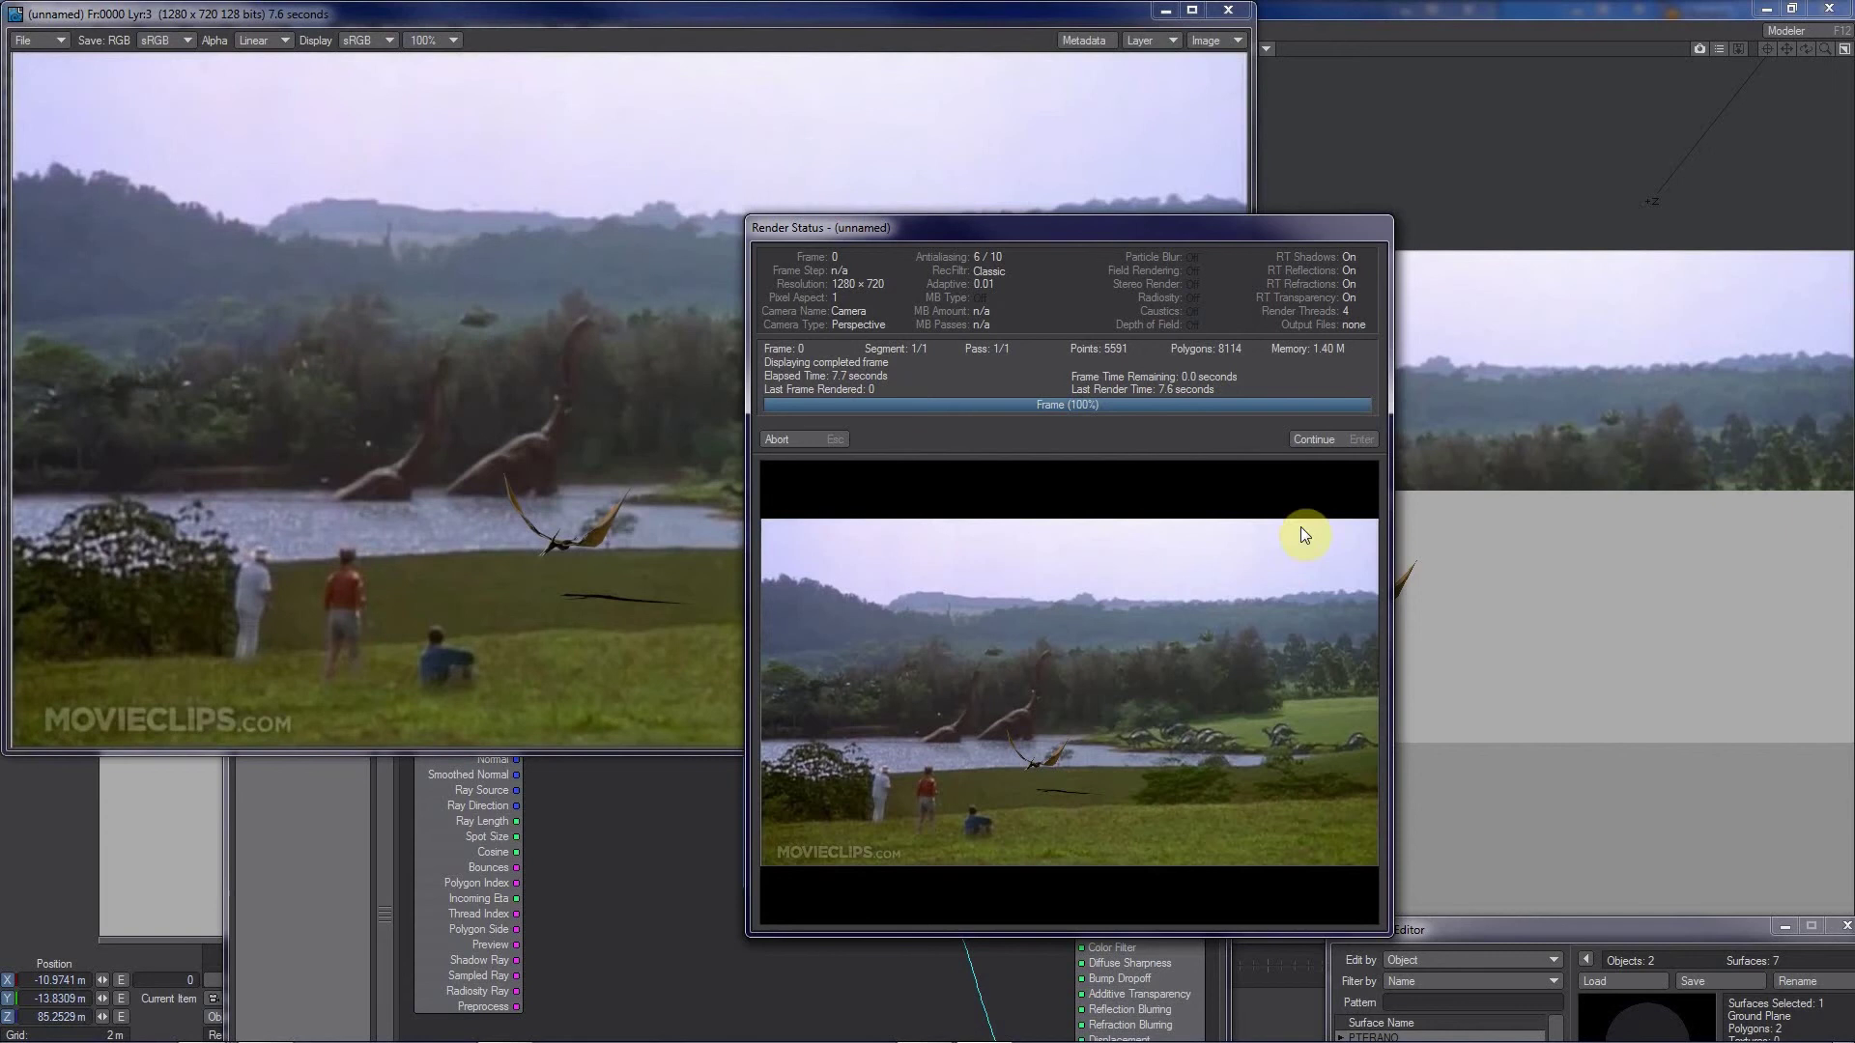
left_click(1313, 451)
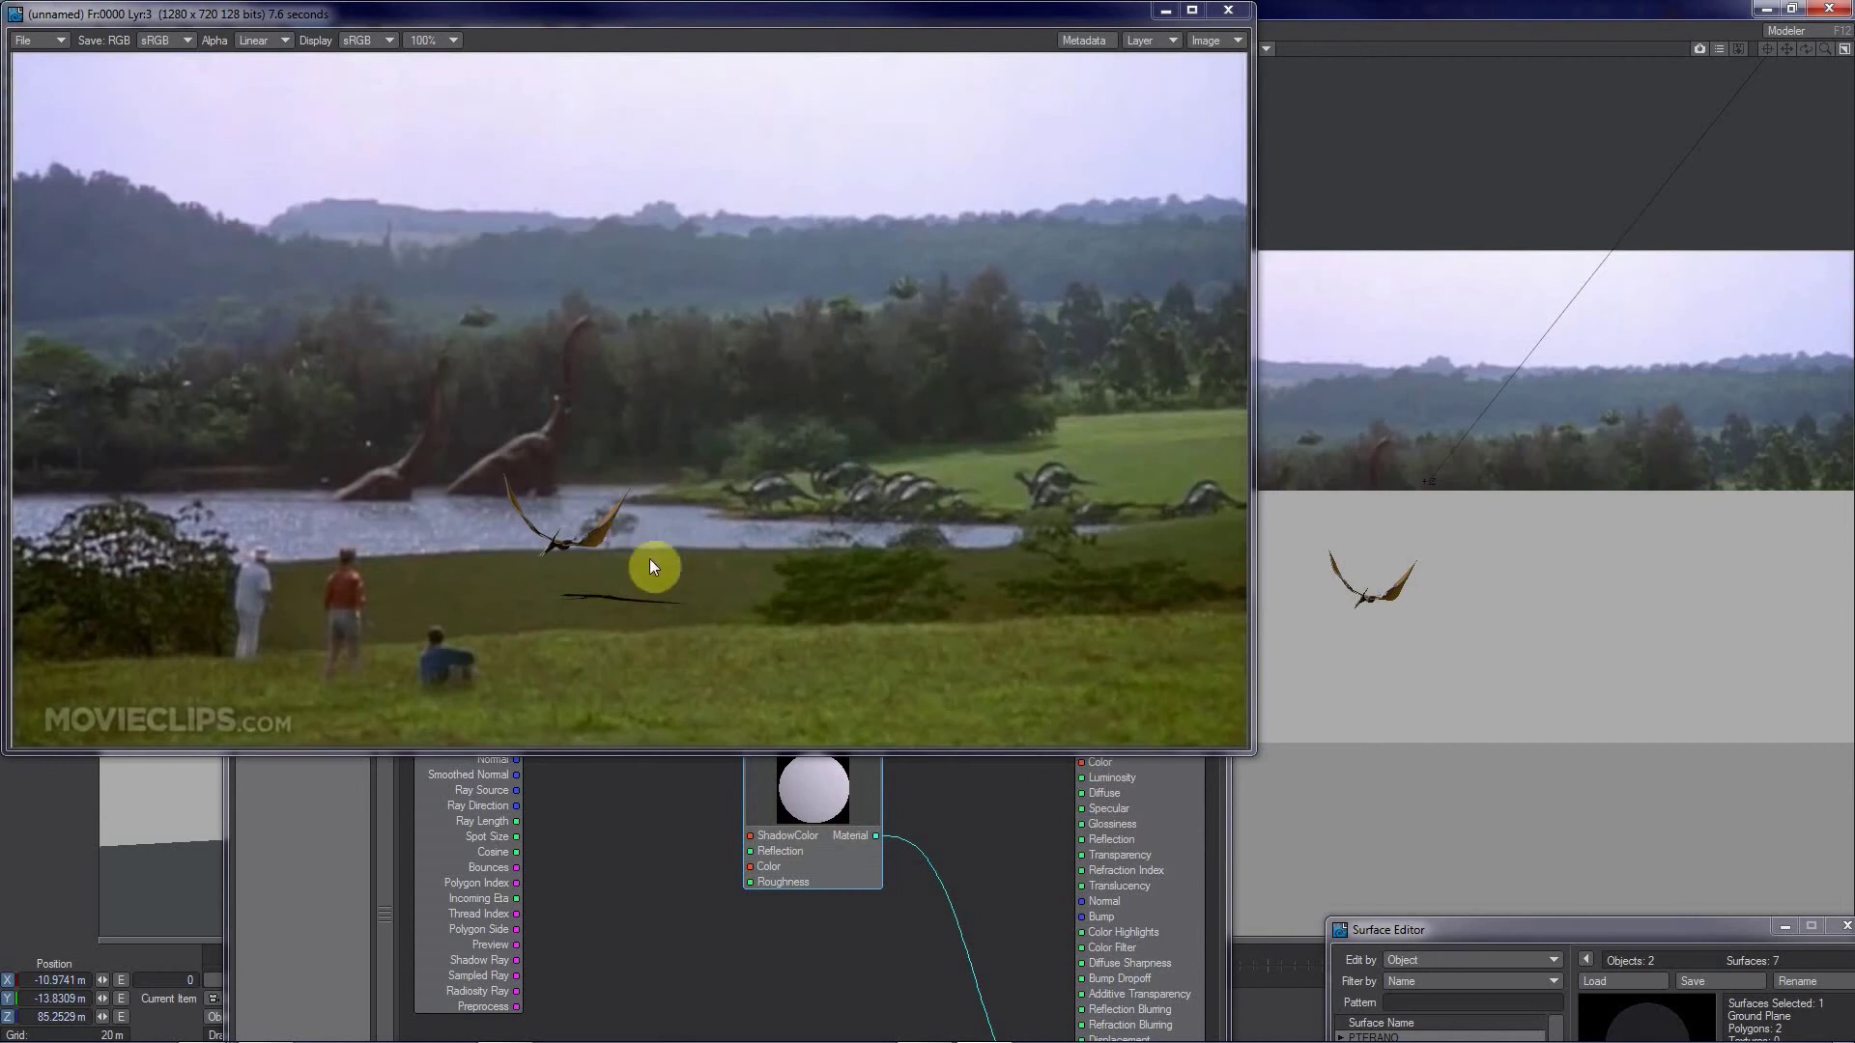
mouse_move(327, 986)
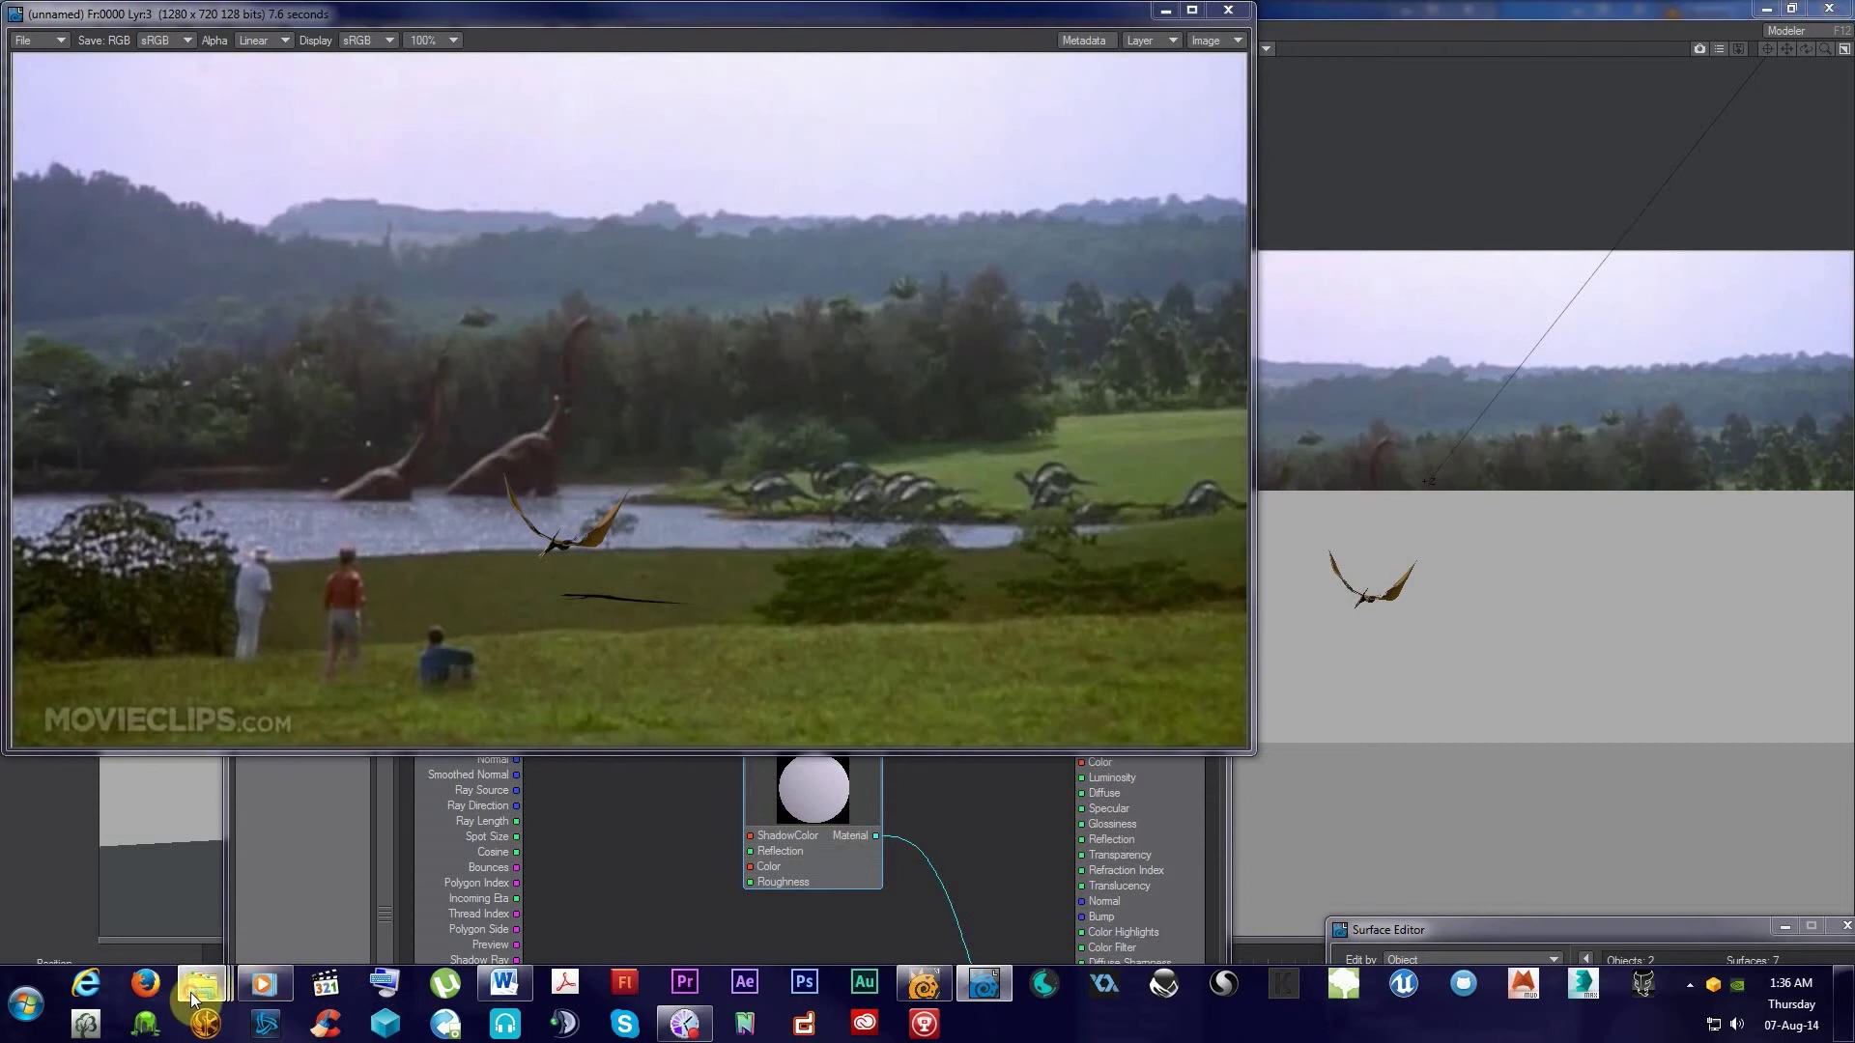
- Open Lake_river_HD from the Pterodactyl folder in Windows Photo Viewer
mouse_move(189, 993)
left_click(546, 874)
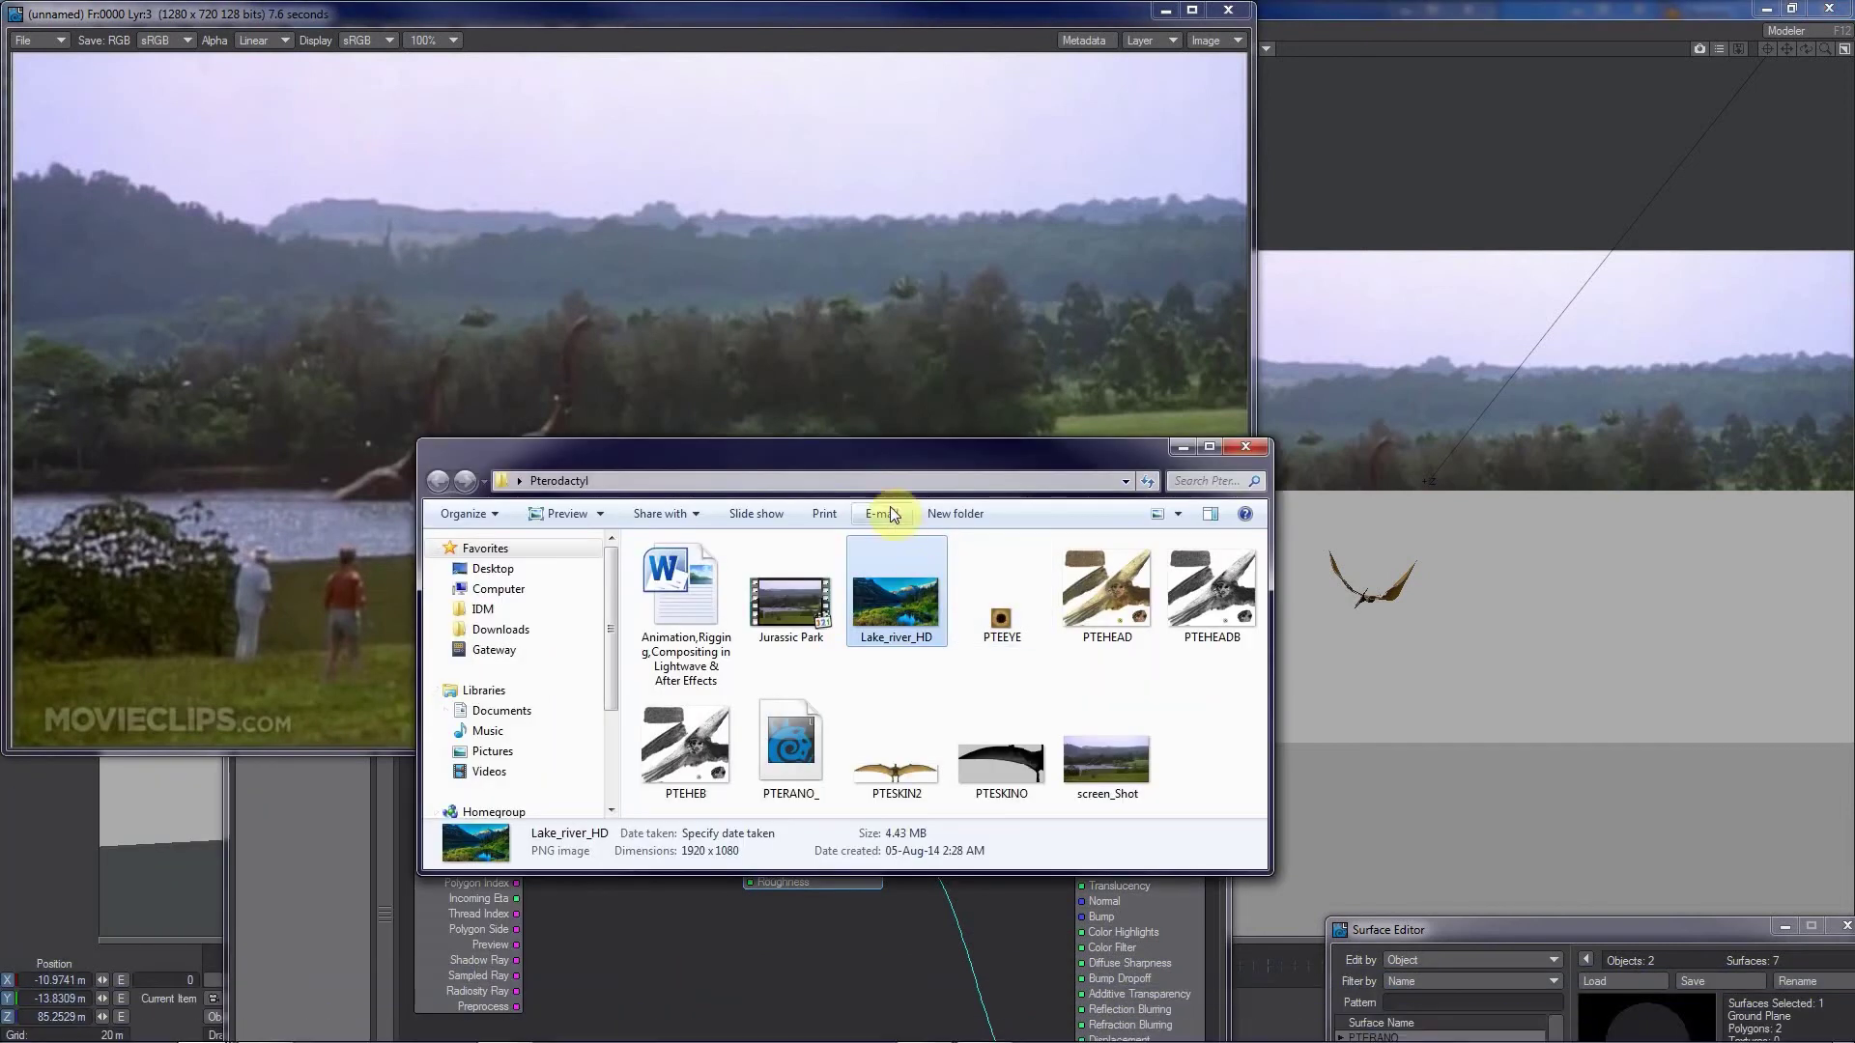
left_click_drag(870, 447, 1320, 678)
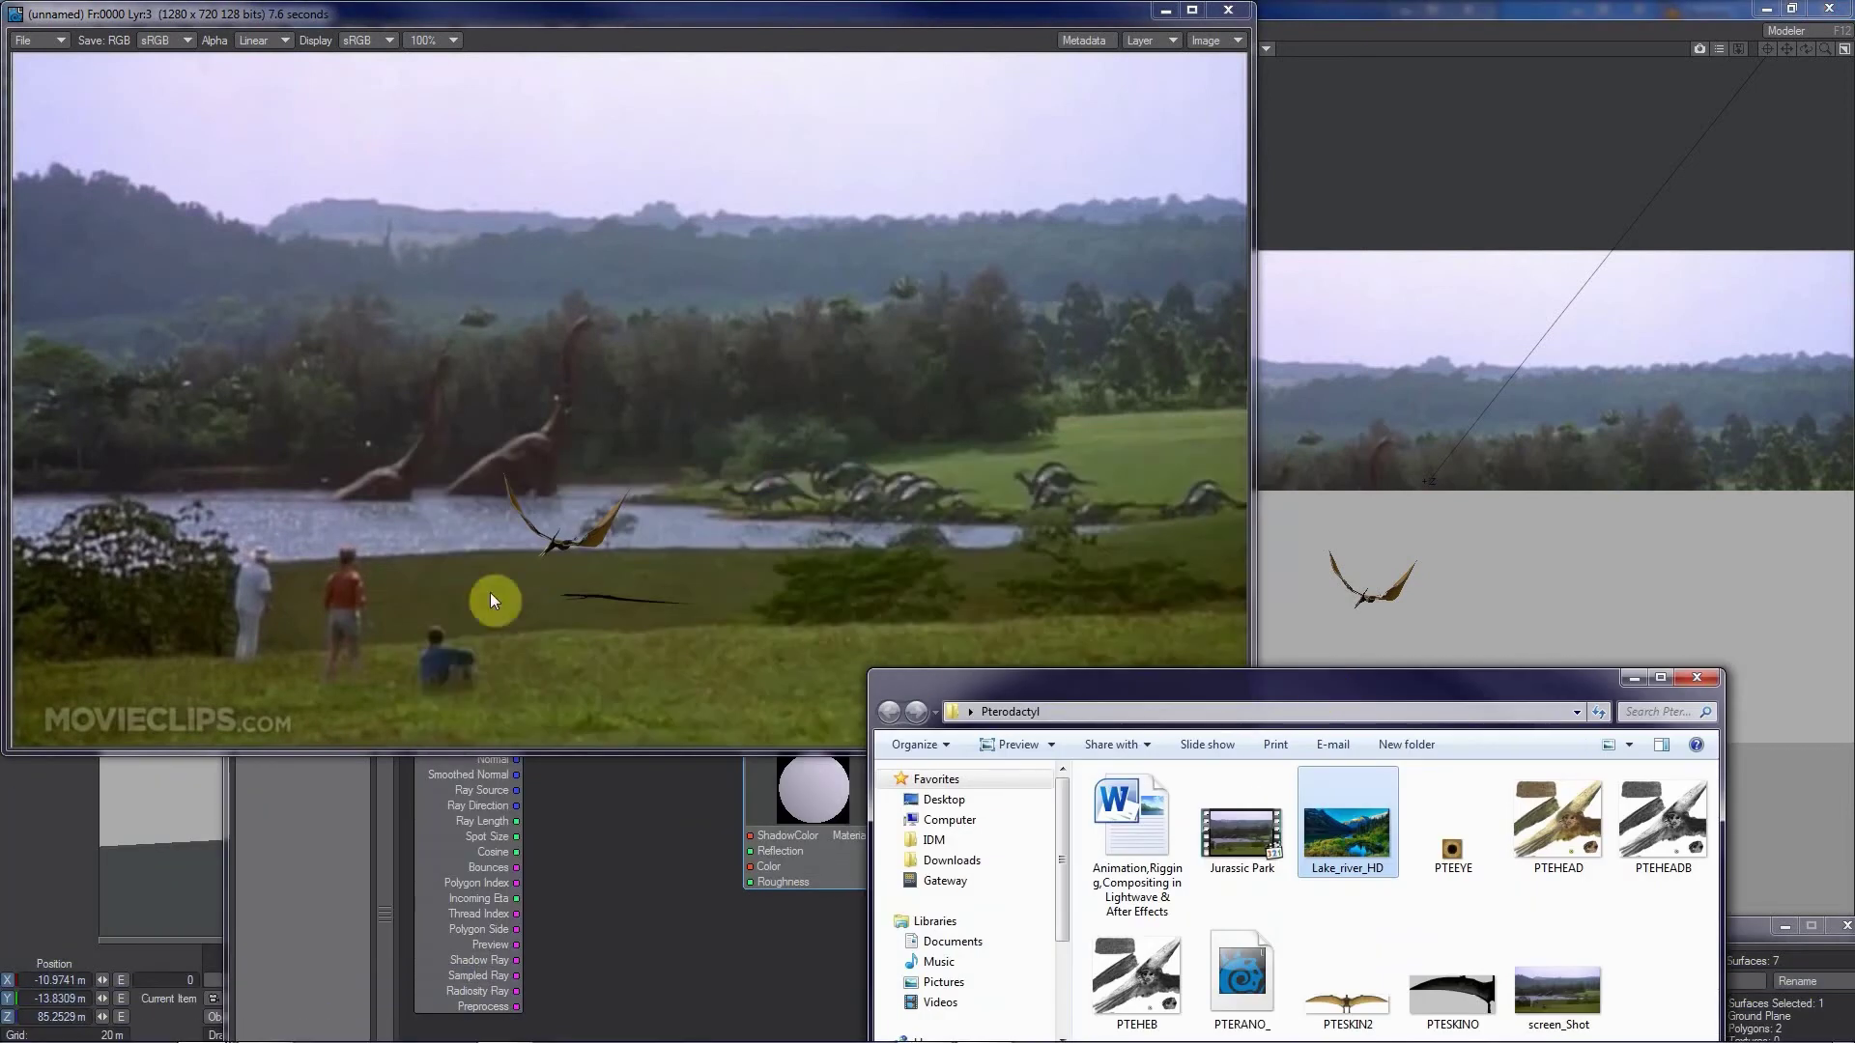
double_click(1331, 825)
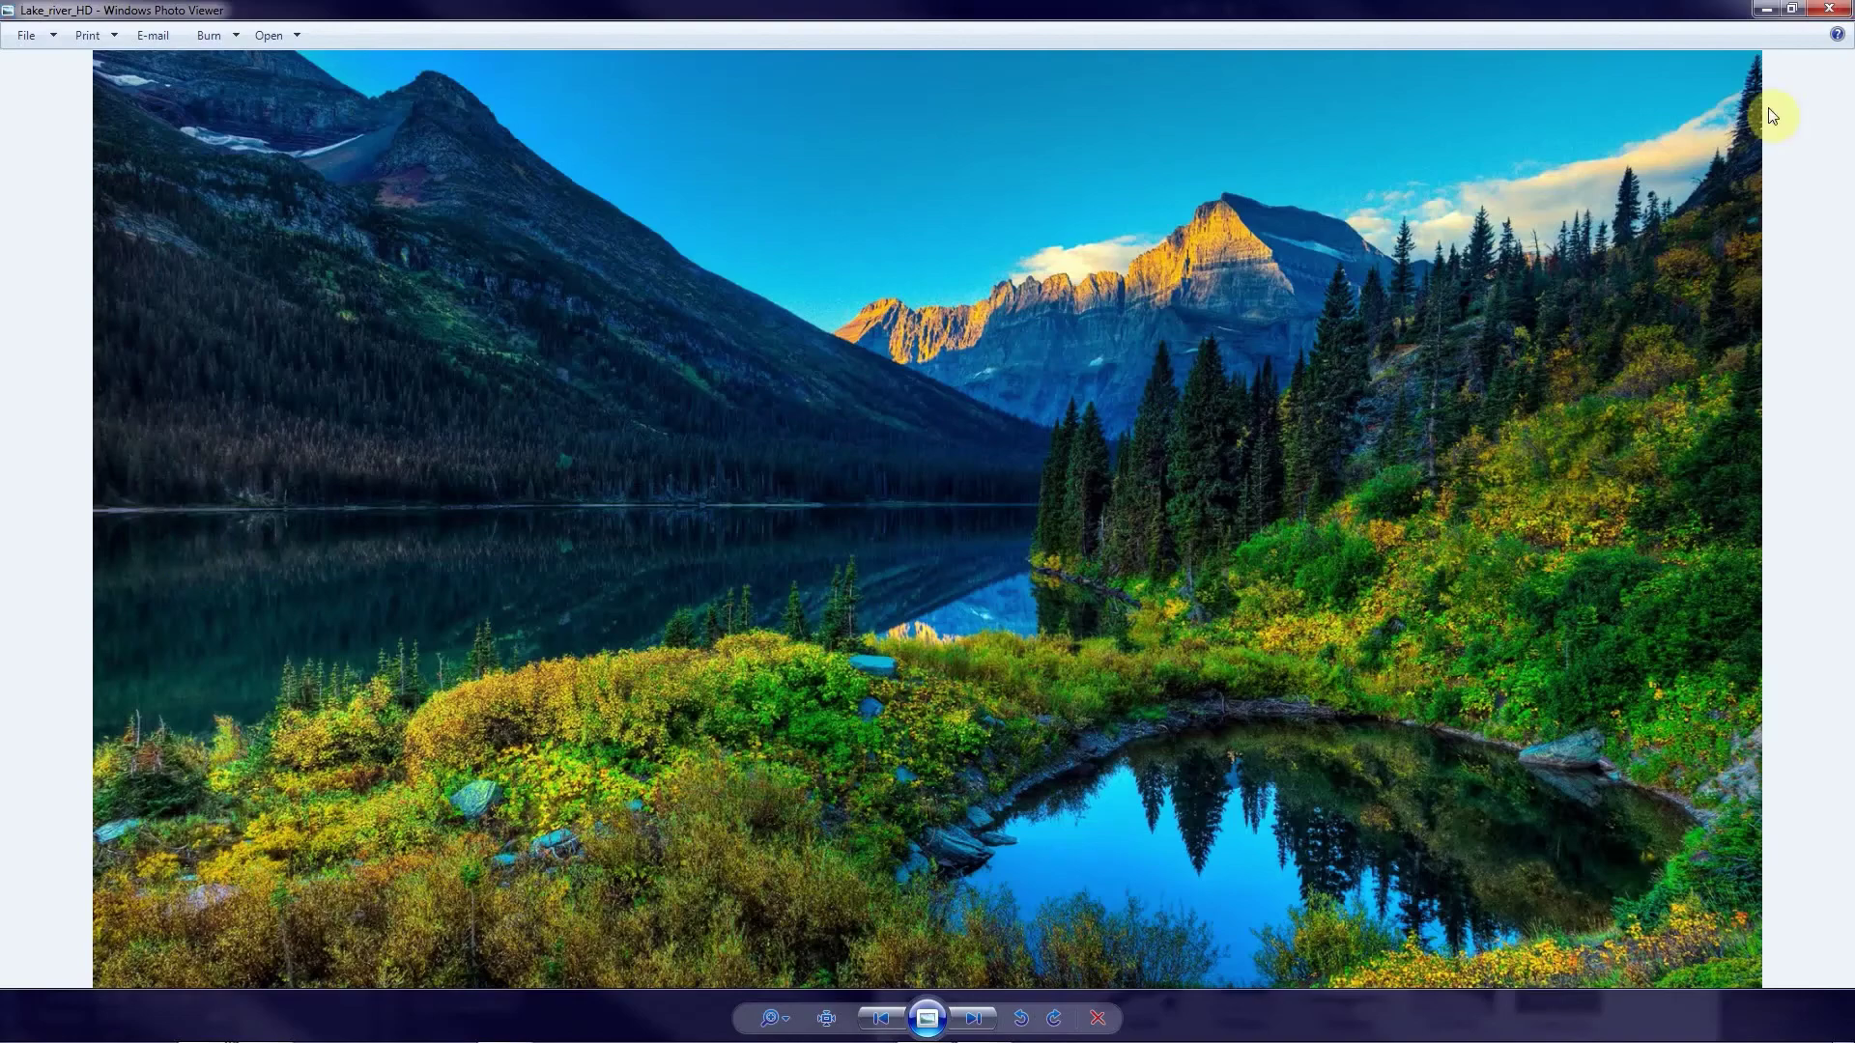
- Close Windows Photo Viewer and the Pterodactyl Explorer window to reveal the render
left_click(1841, 12)
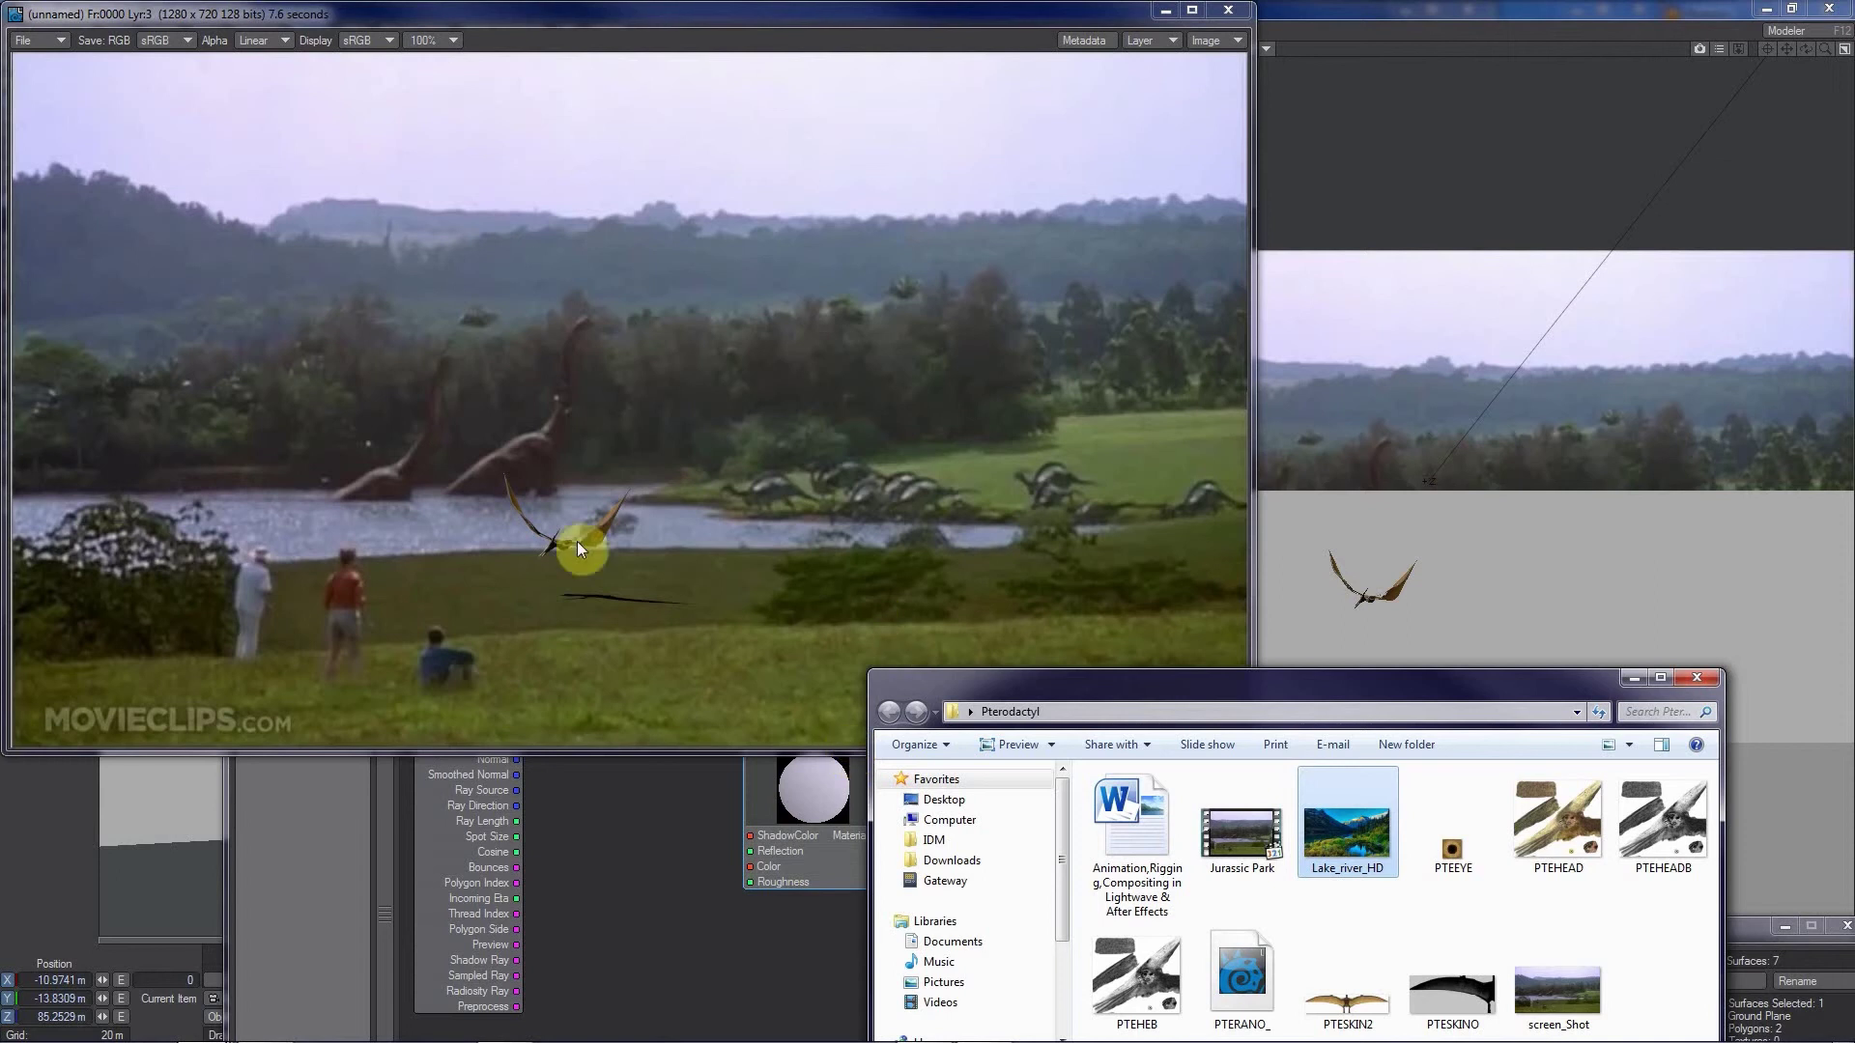
left_click_drag(1163, 681, 894, 325)
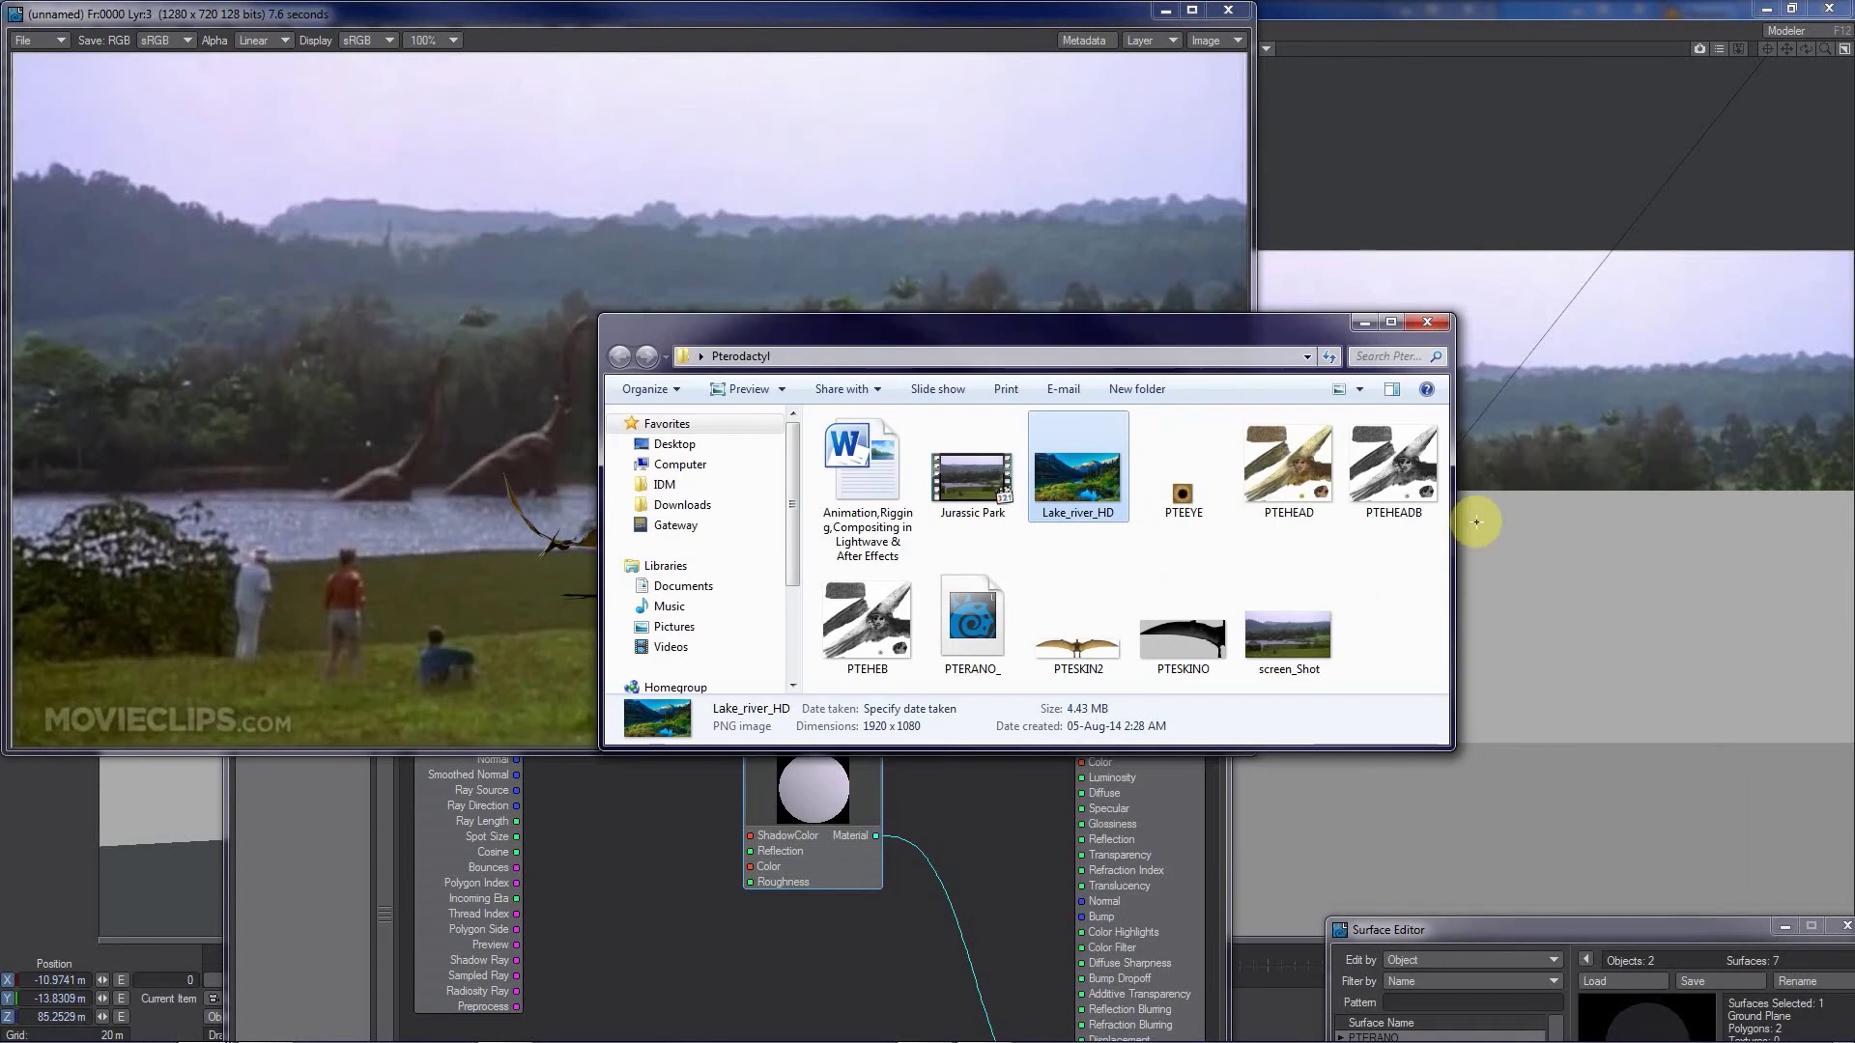
left_click(1426, 322)
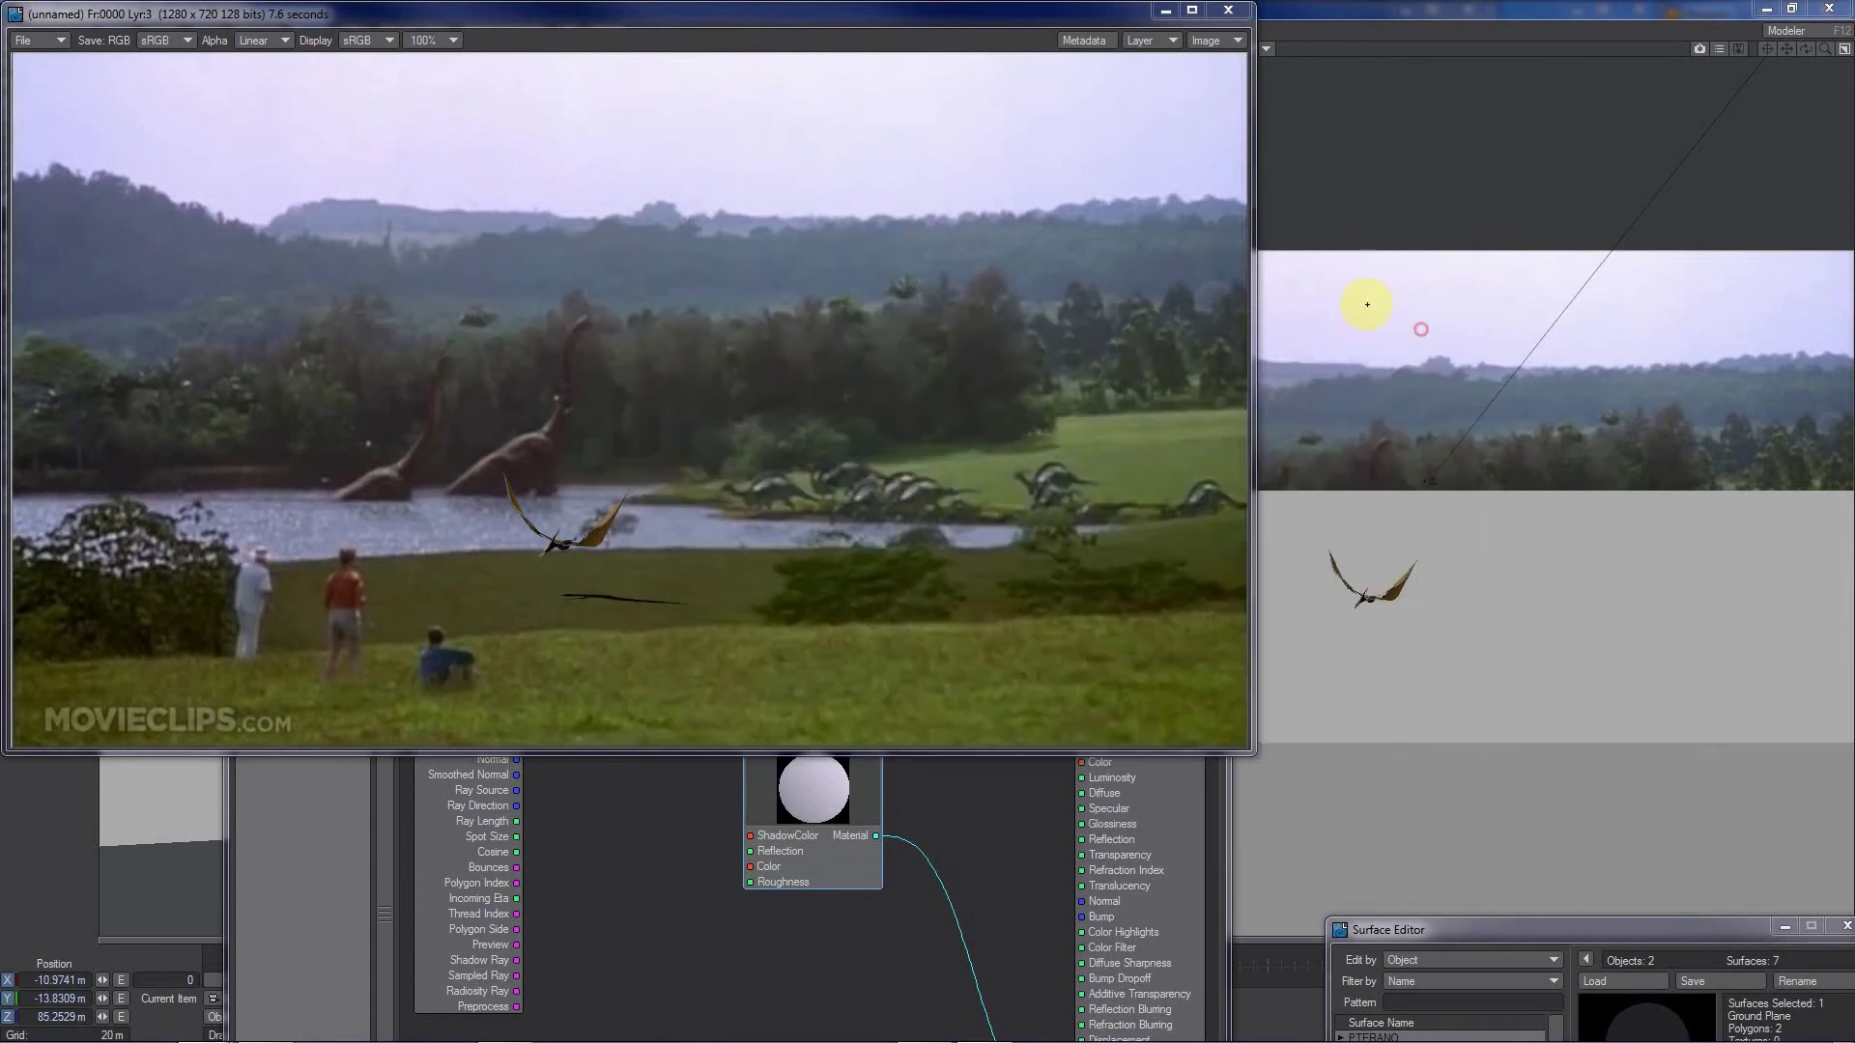
- Close the rendered frame viewer and the Node Editor
left_click(1226, 8)
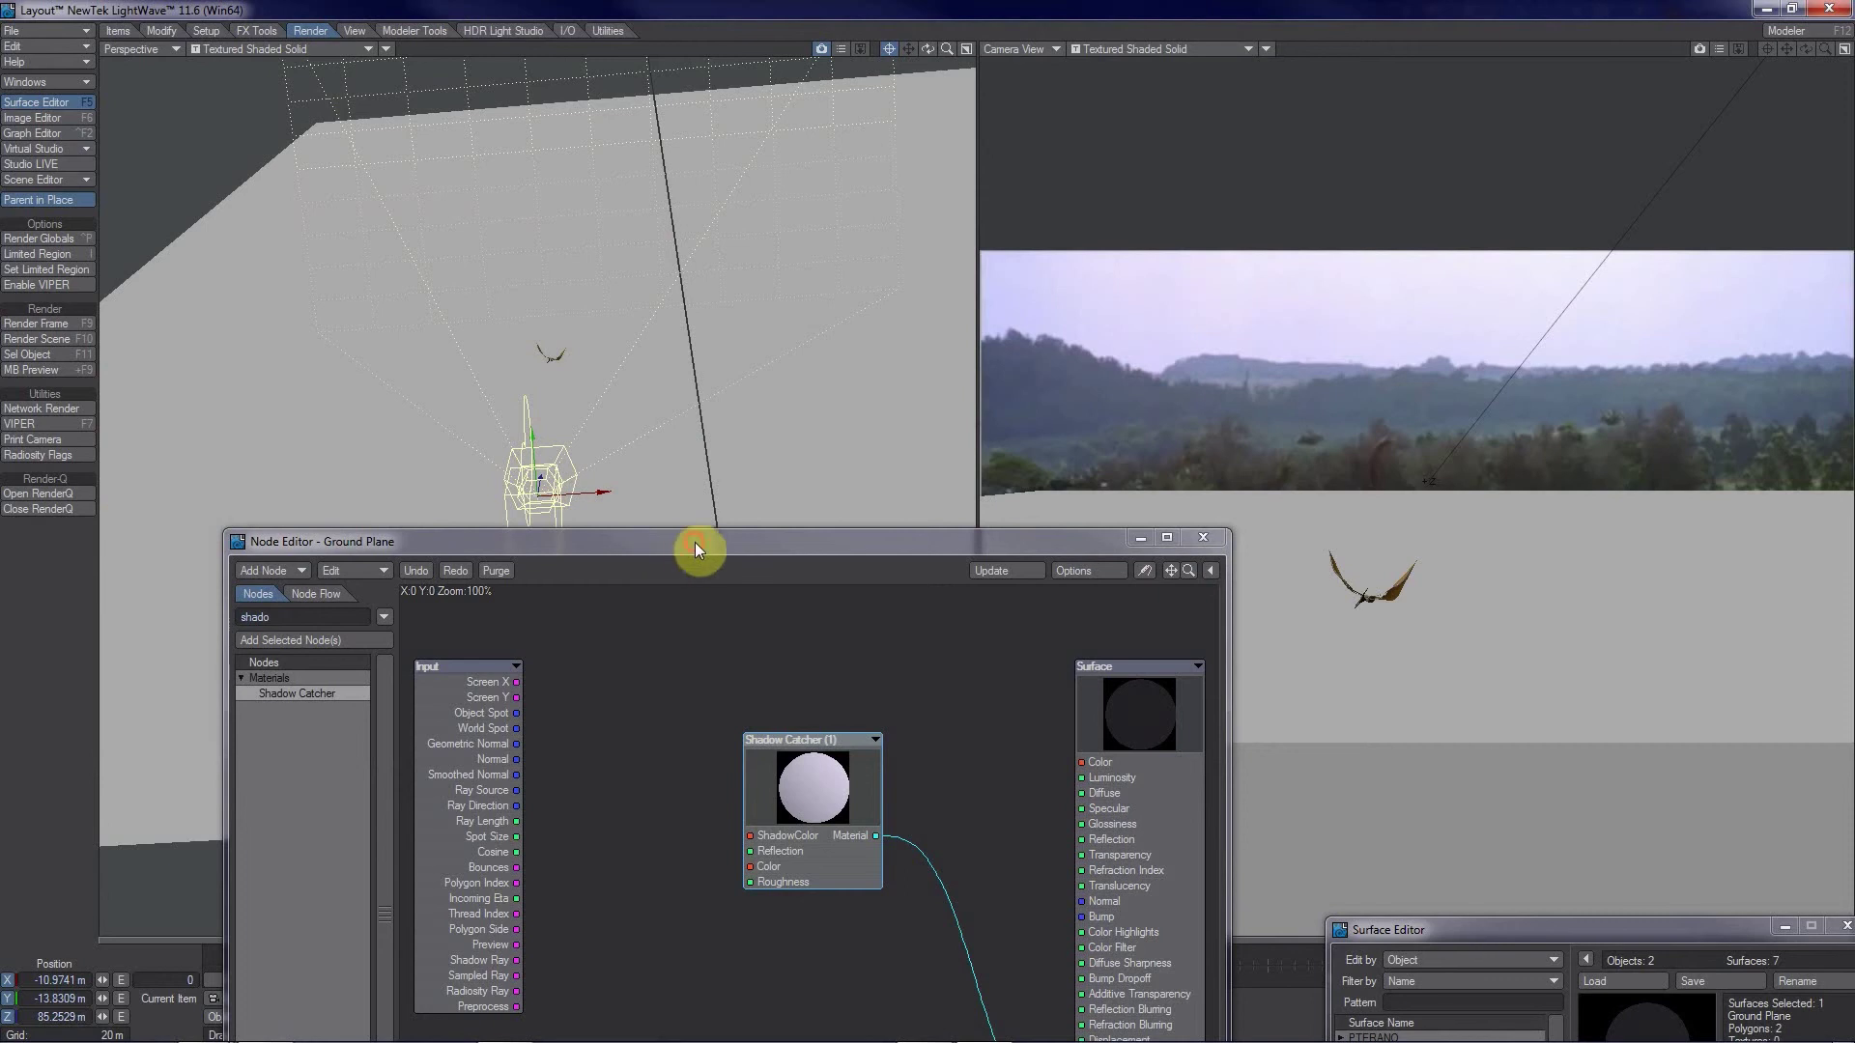
left_click_drag(694, 542, 585, 439)
left_click(1130, 433)
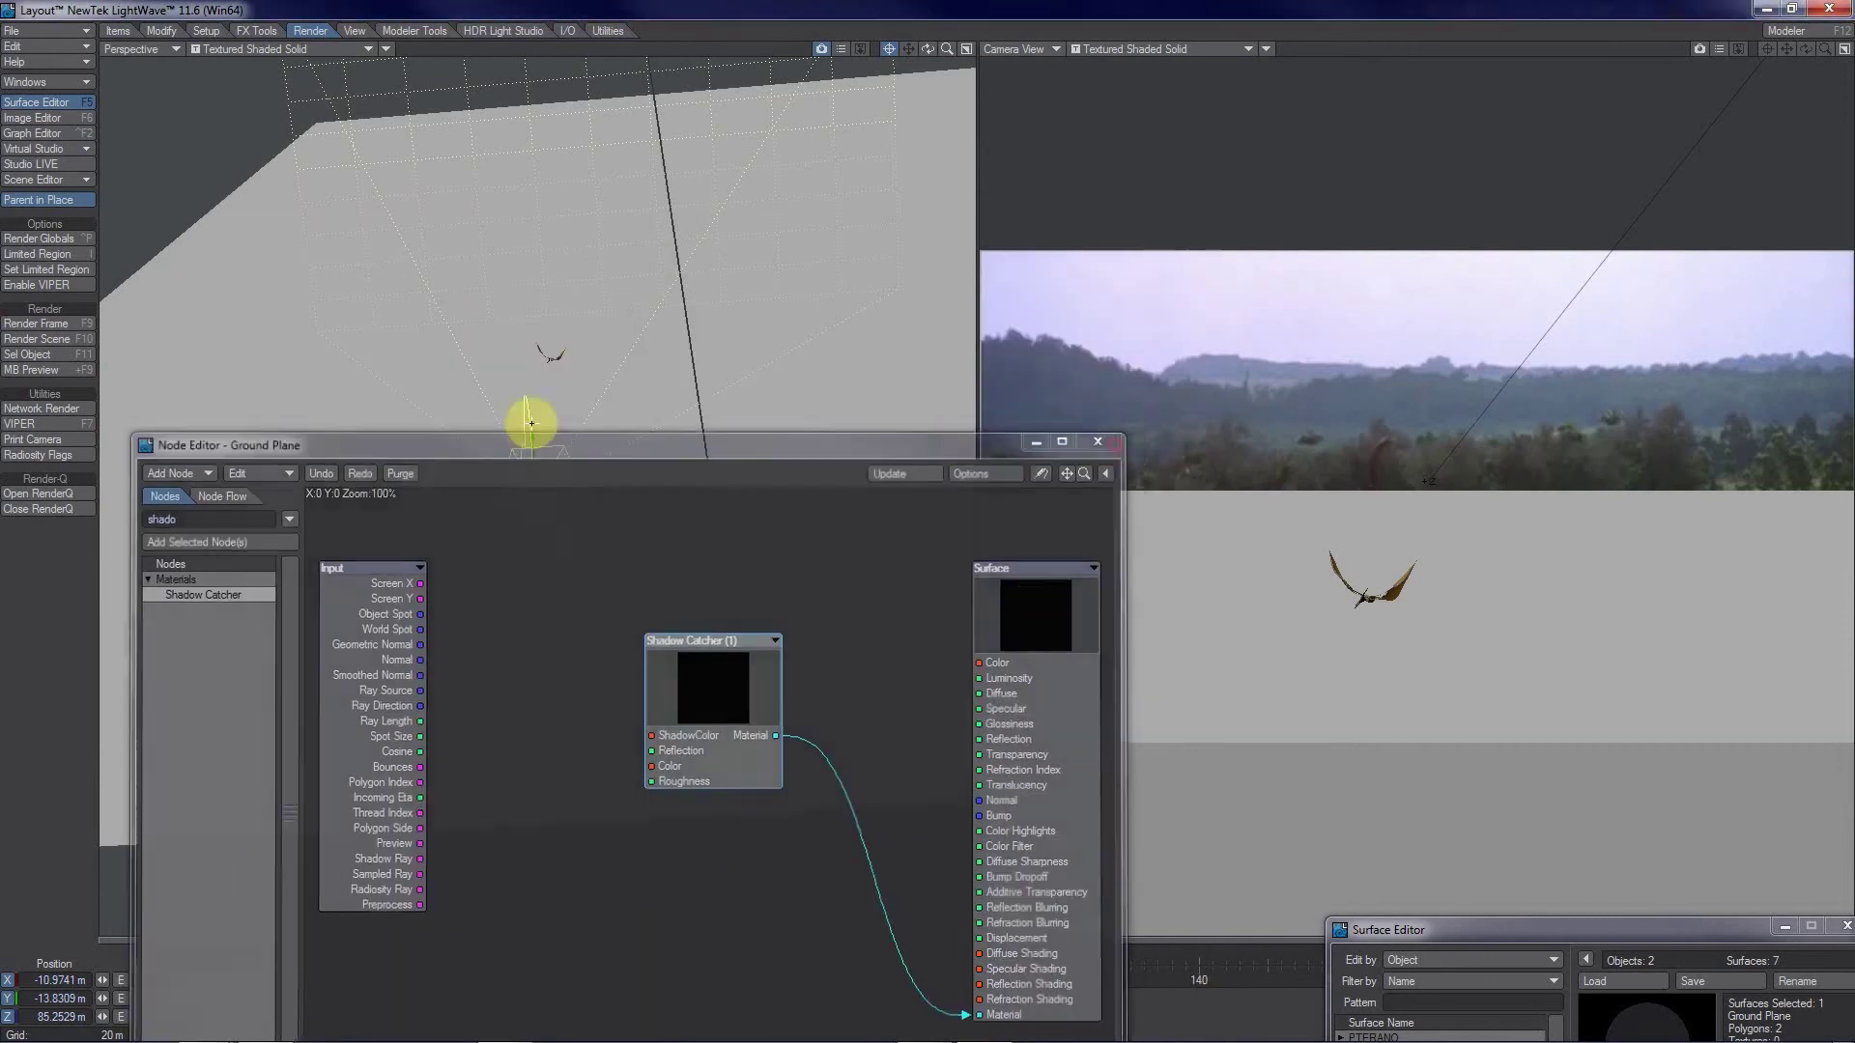
- Lower New Ground Plane Object to Y -29.48 m and bring the Surface Editor into view
scroll(512, 452, "down", 5)
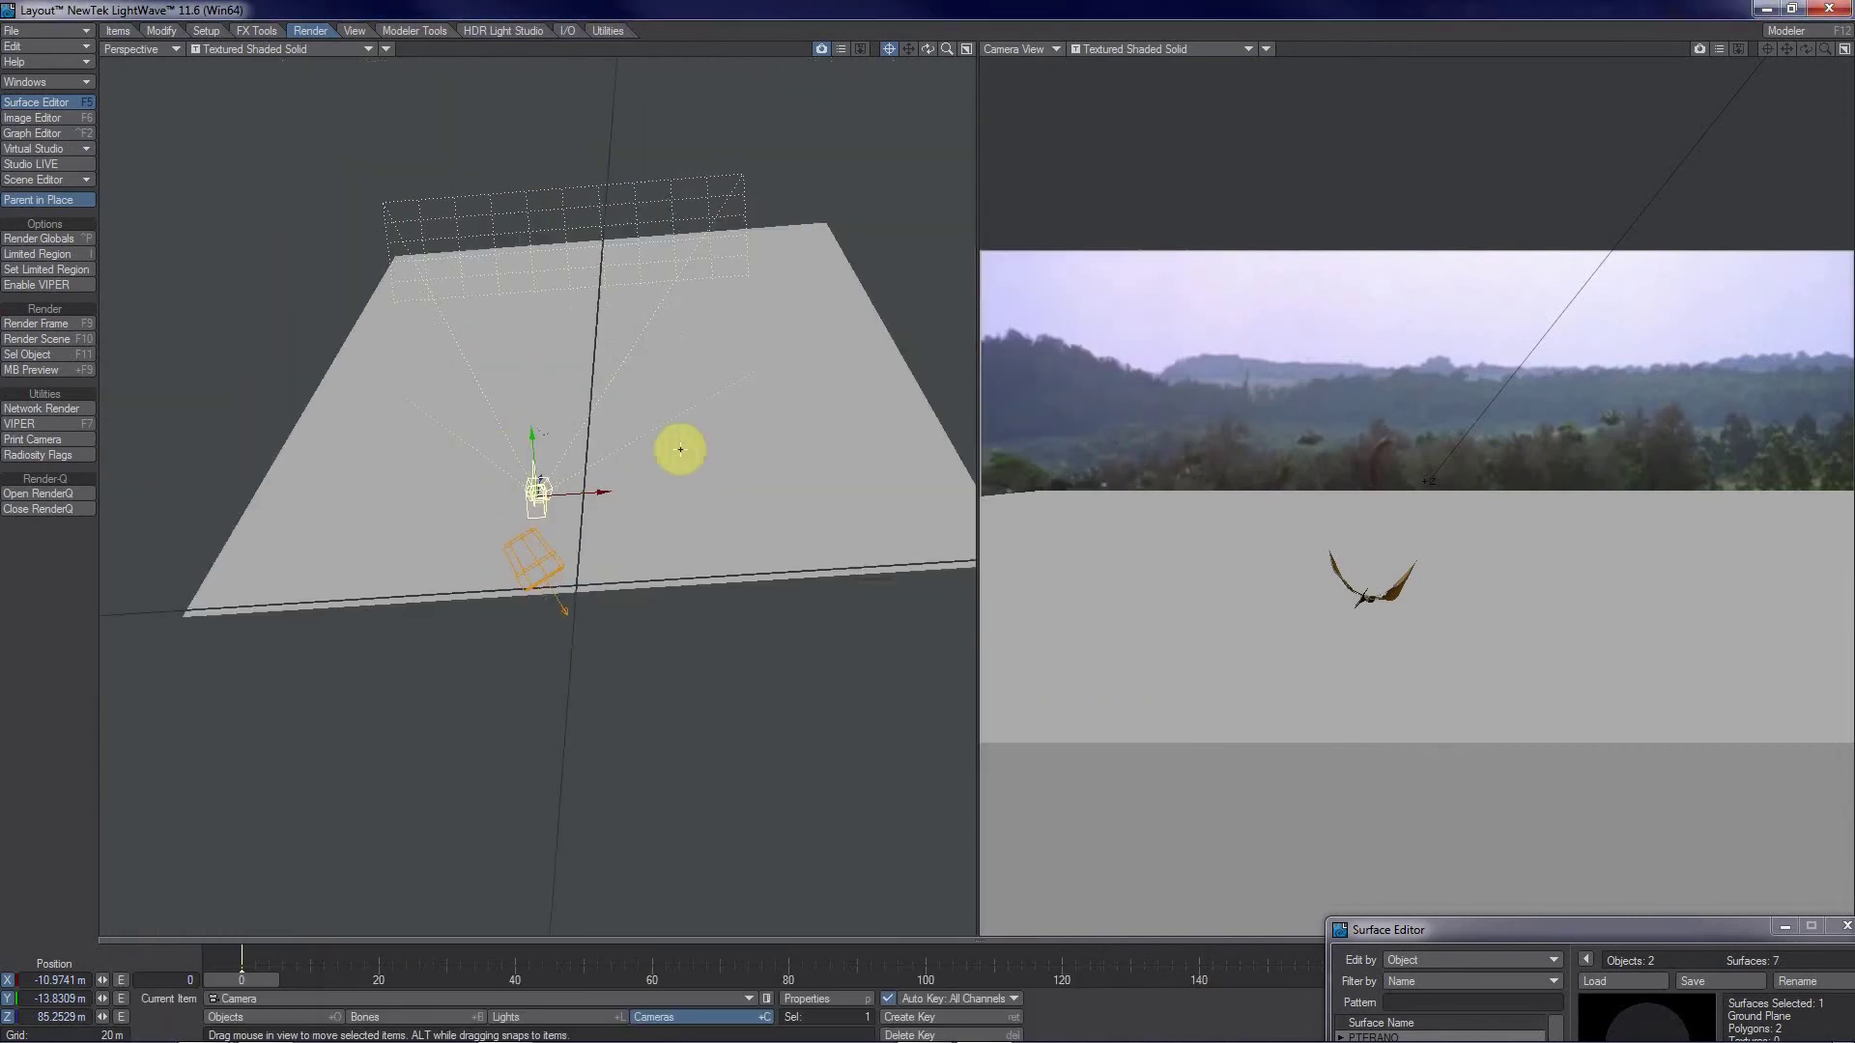
left_click(663, 538)
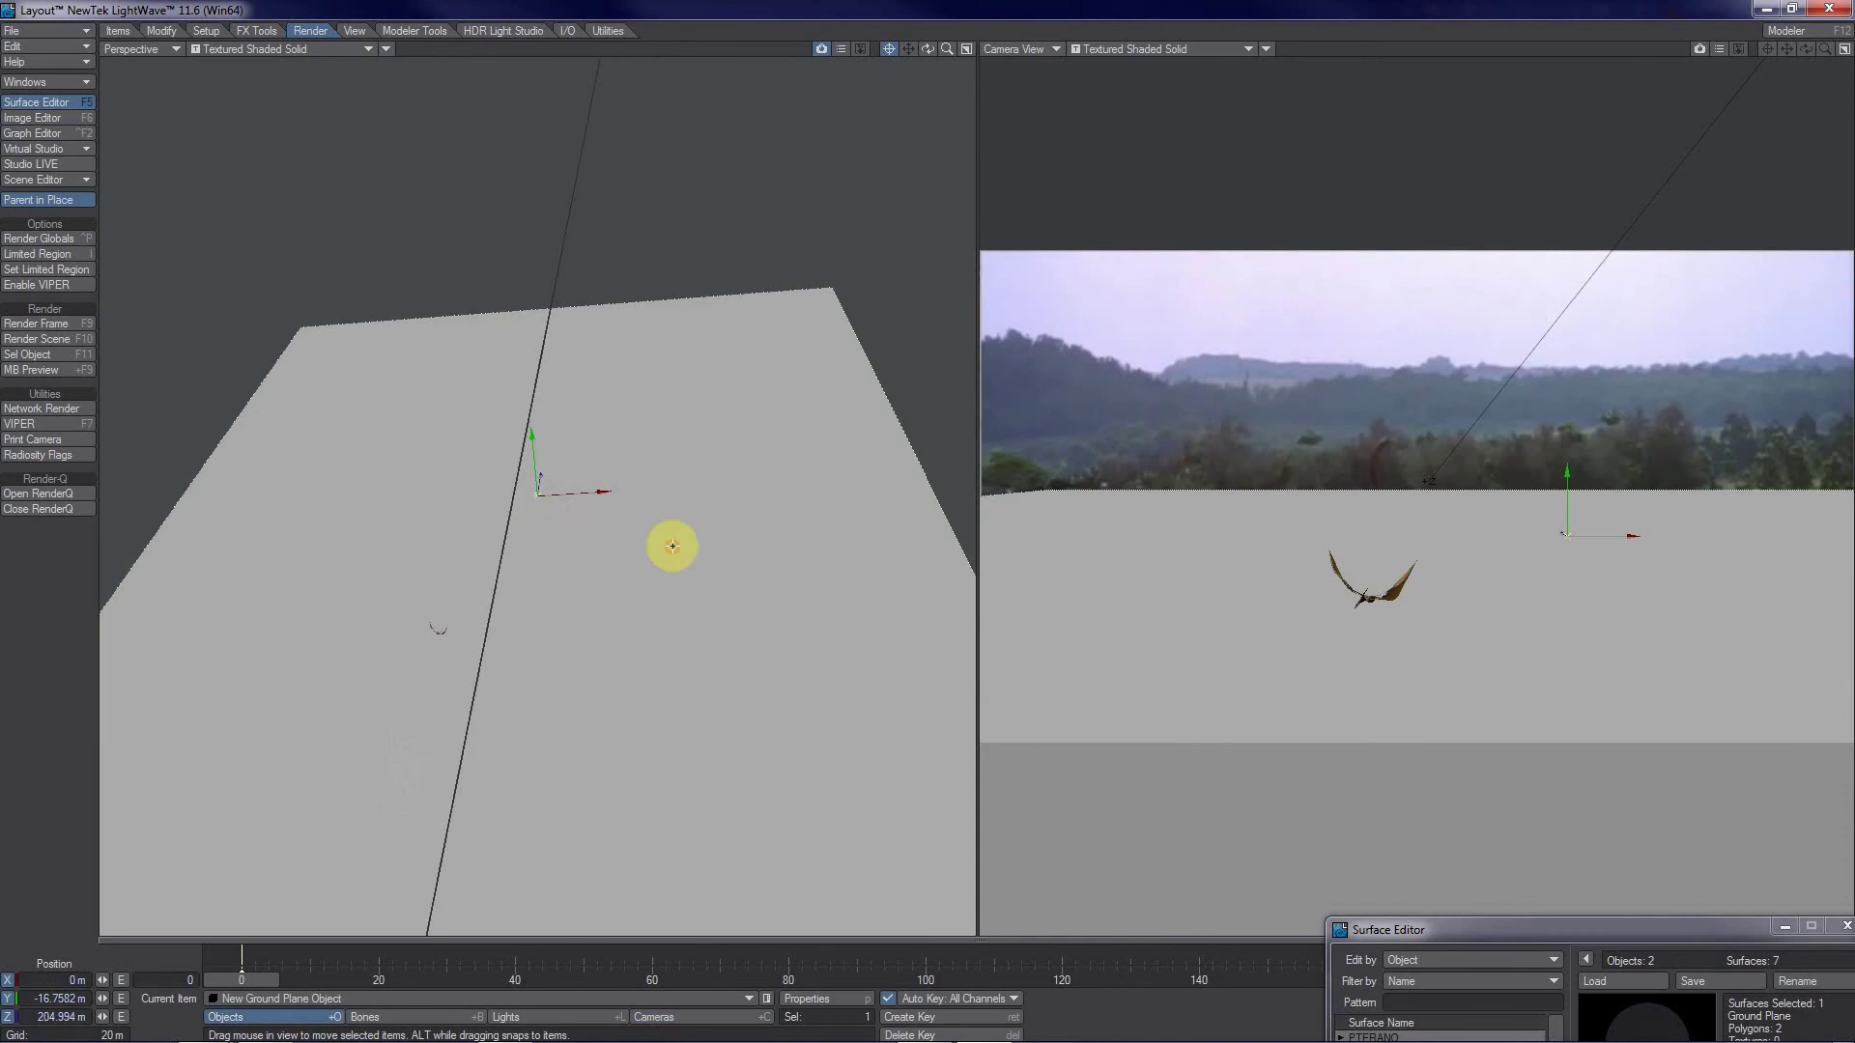
left_click_drag(532, 454, 927, 511)
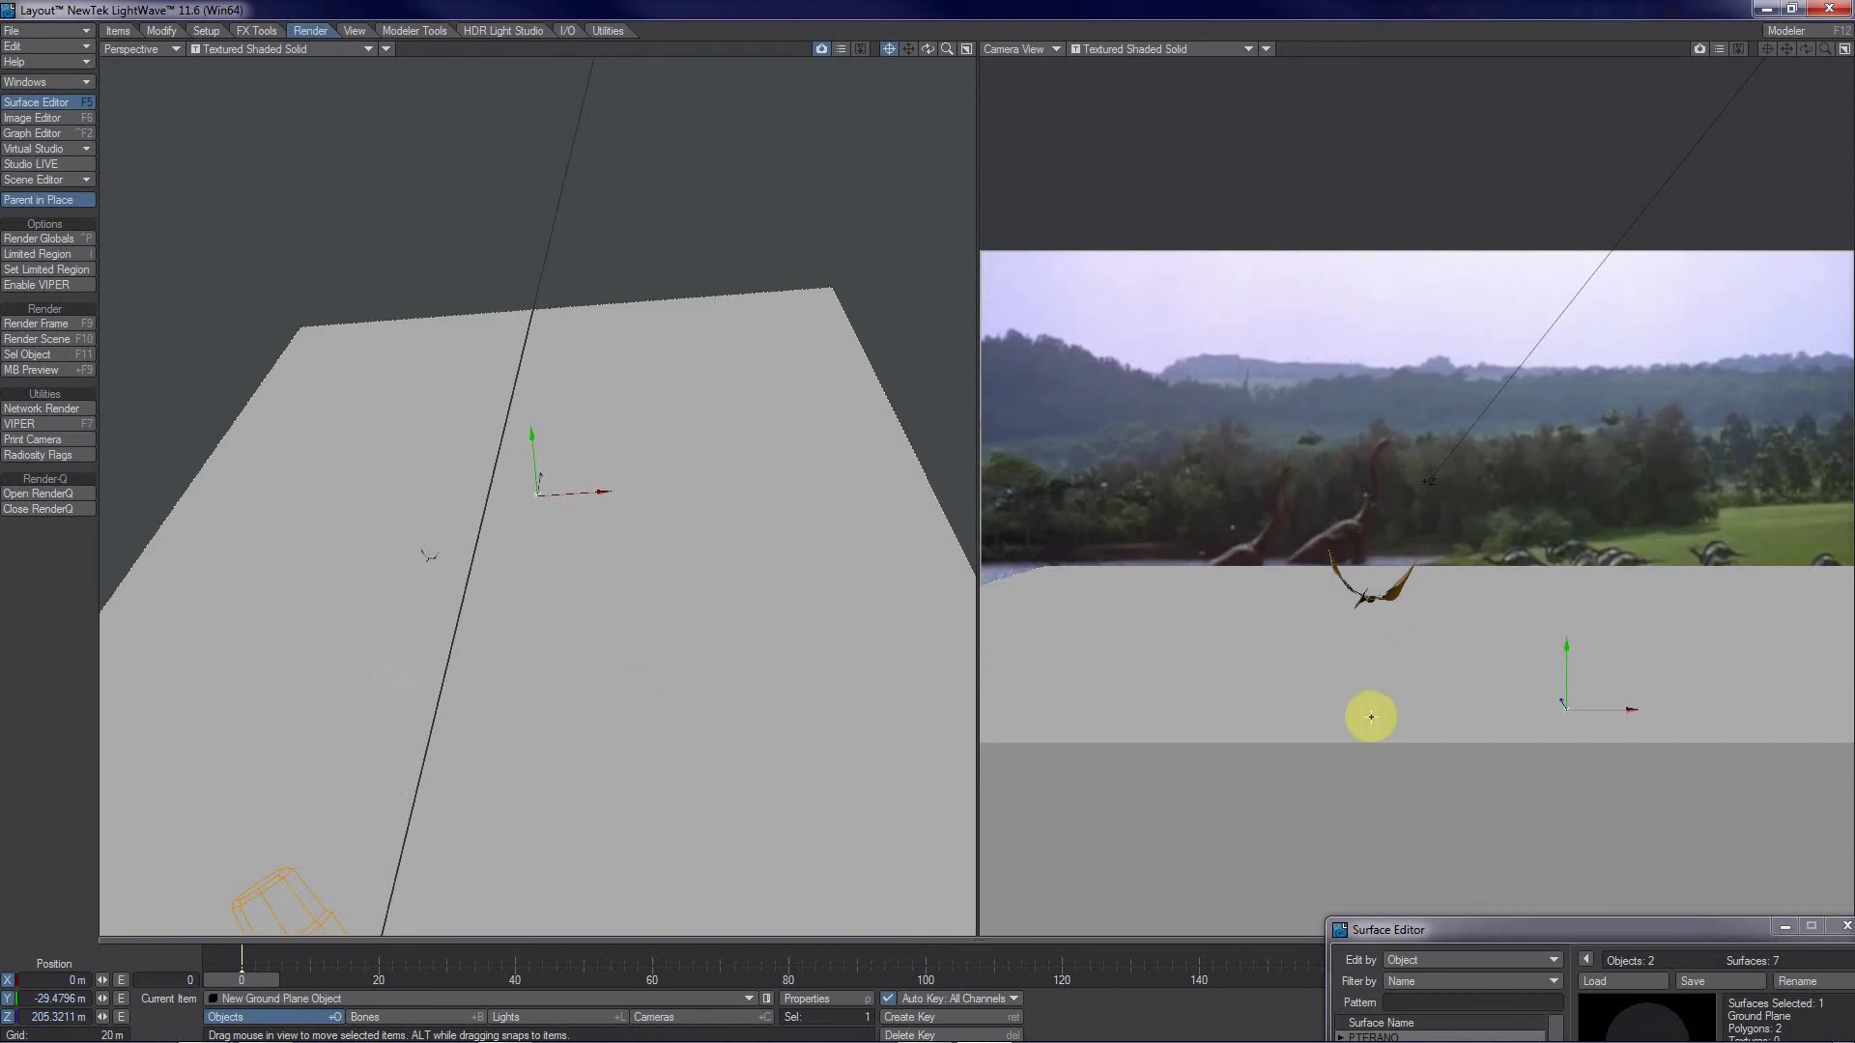
left_click_drag(766, 650, 469, 641, "alt")
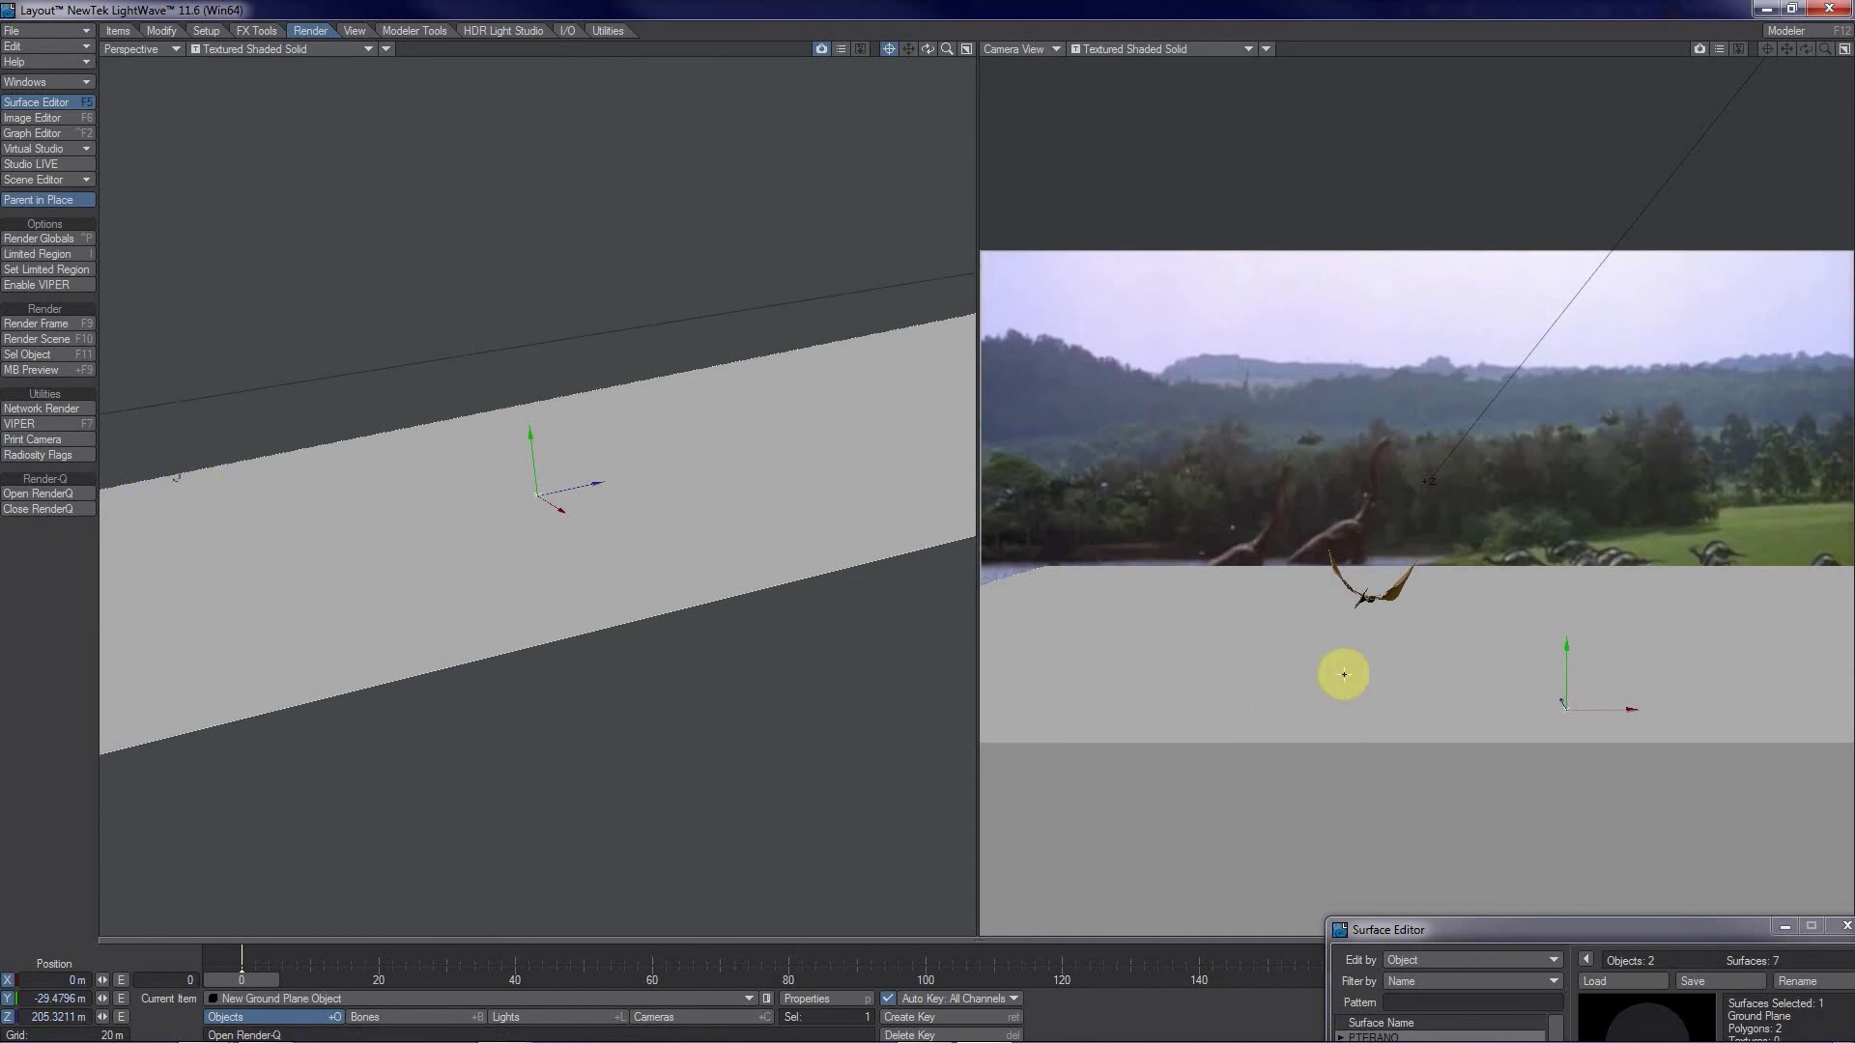
left_click_drag(1584, 927, 493, 330)
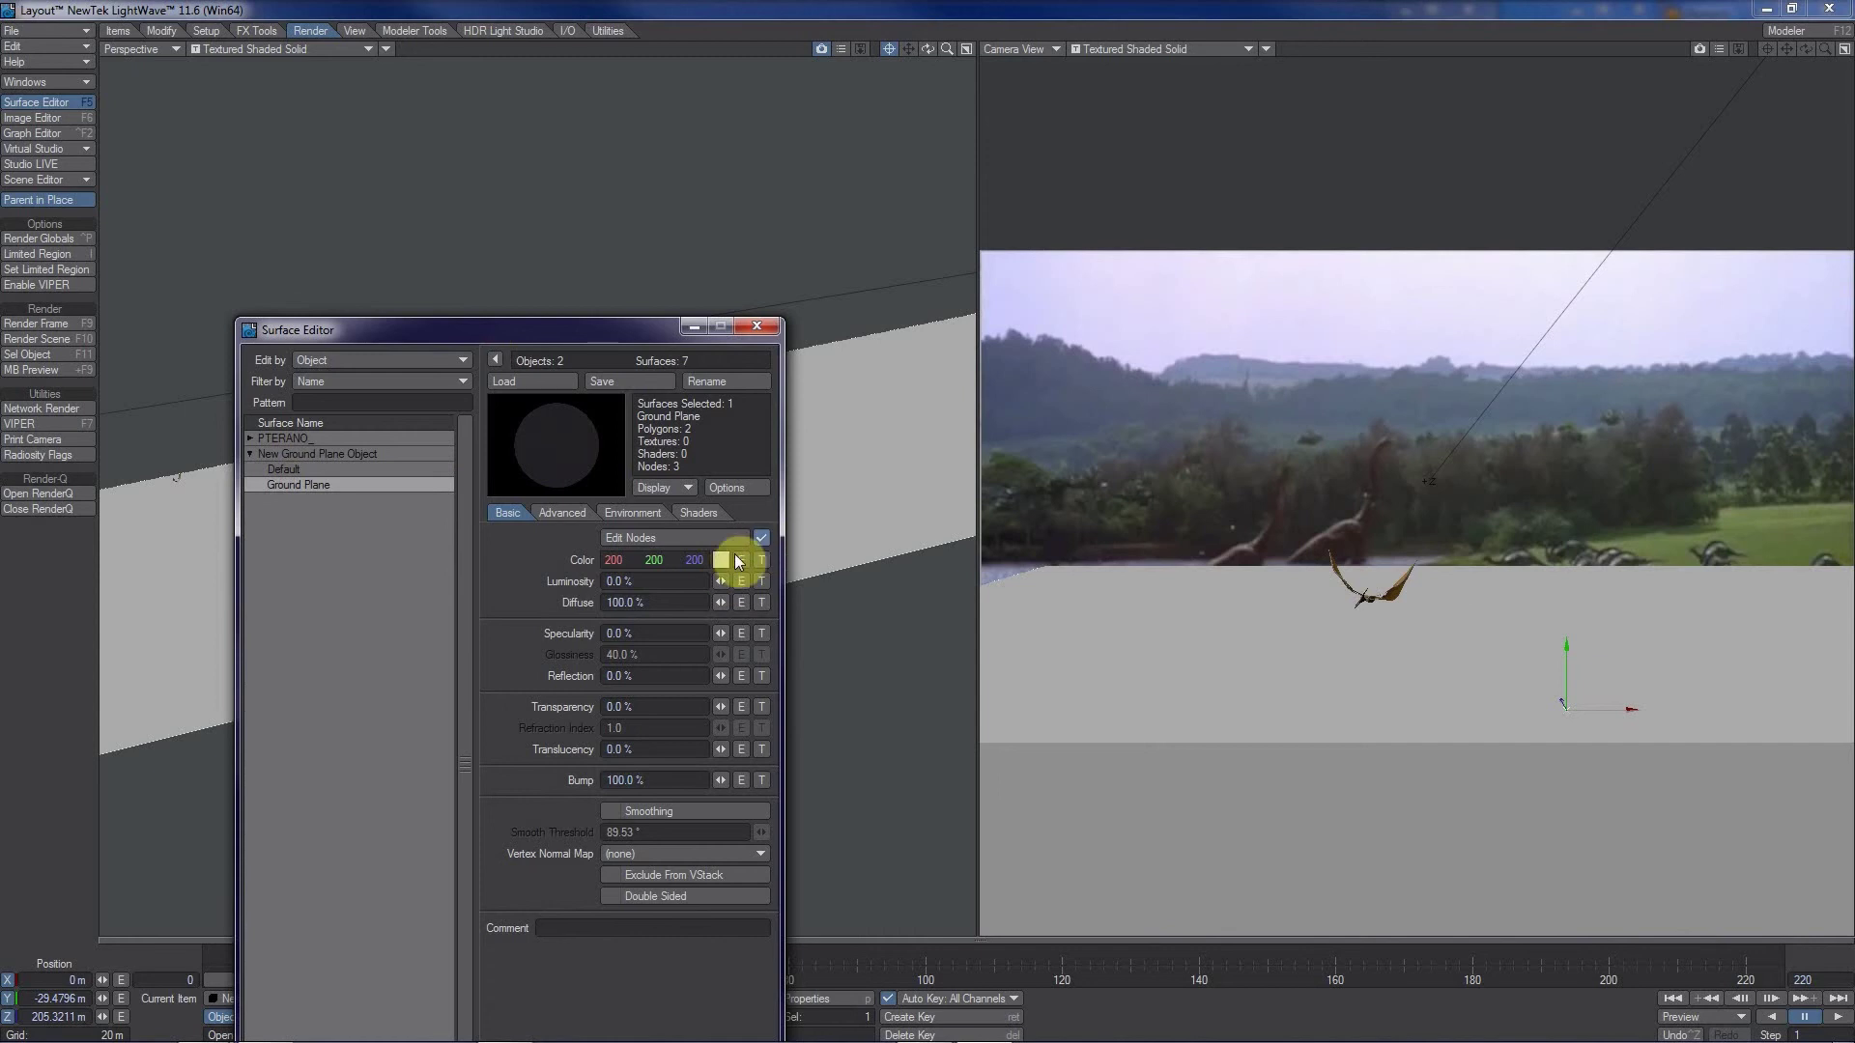
- Connect the Shadow Catcher node to the Ground Plane surface's Material input
left_click(645, 539)
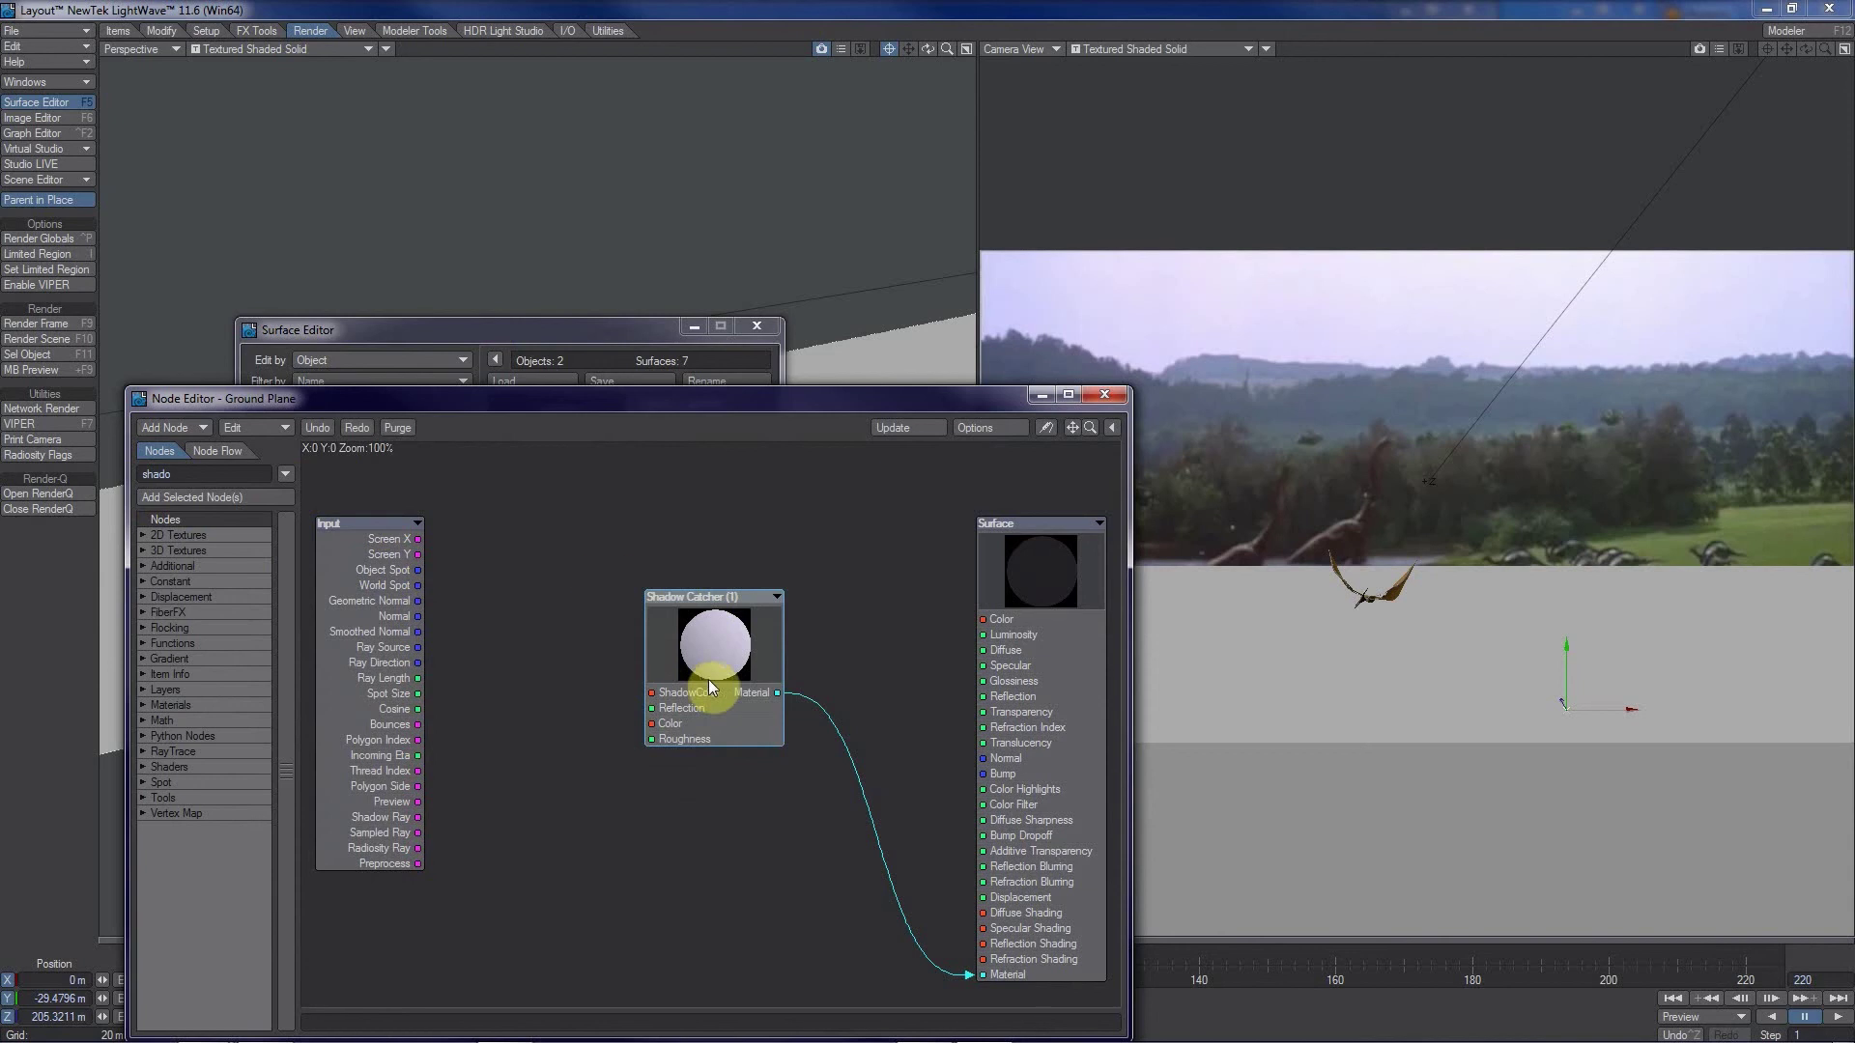
left_click_drag(709, 680, 731, 753)
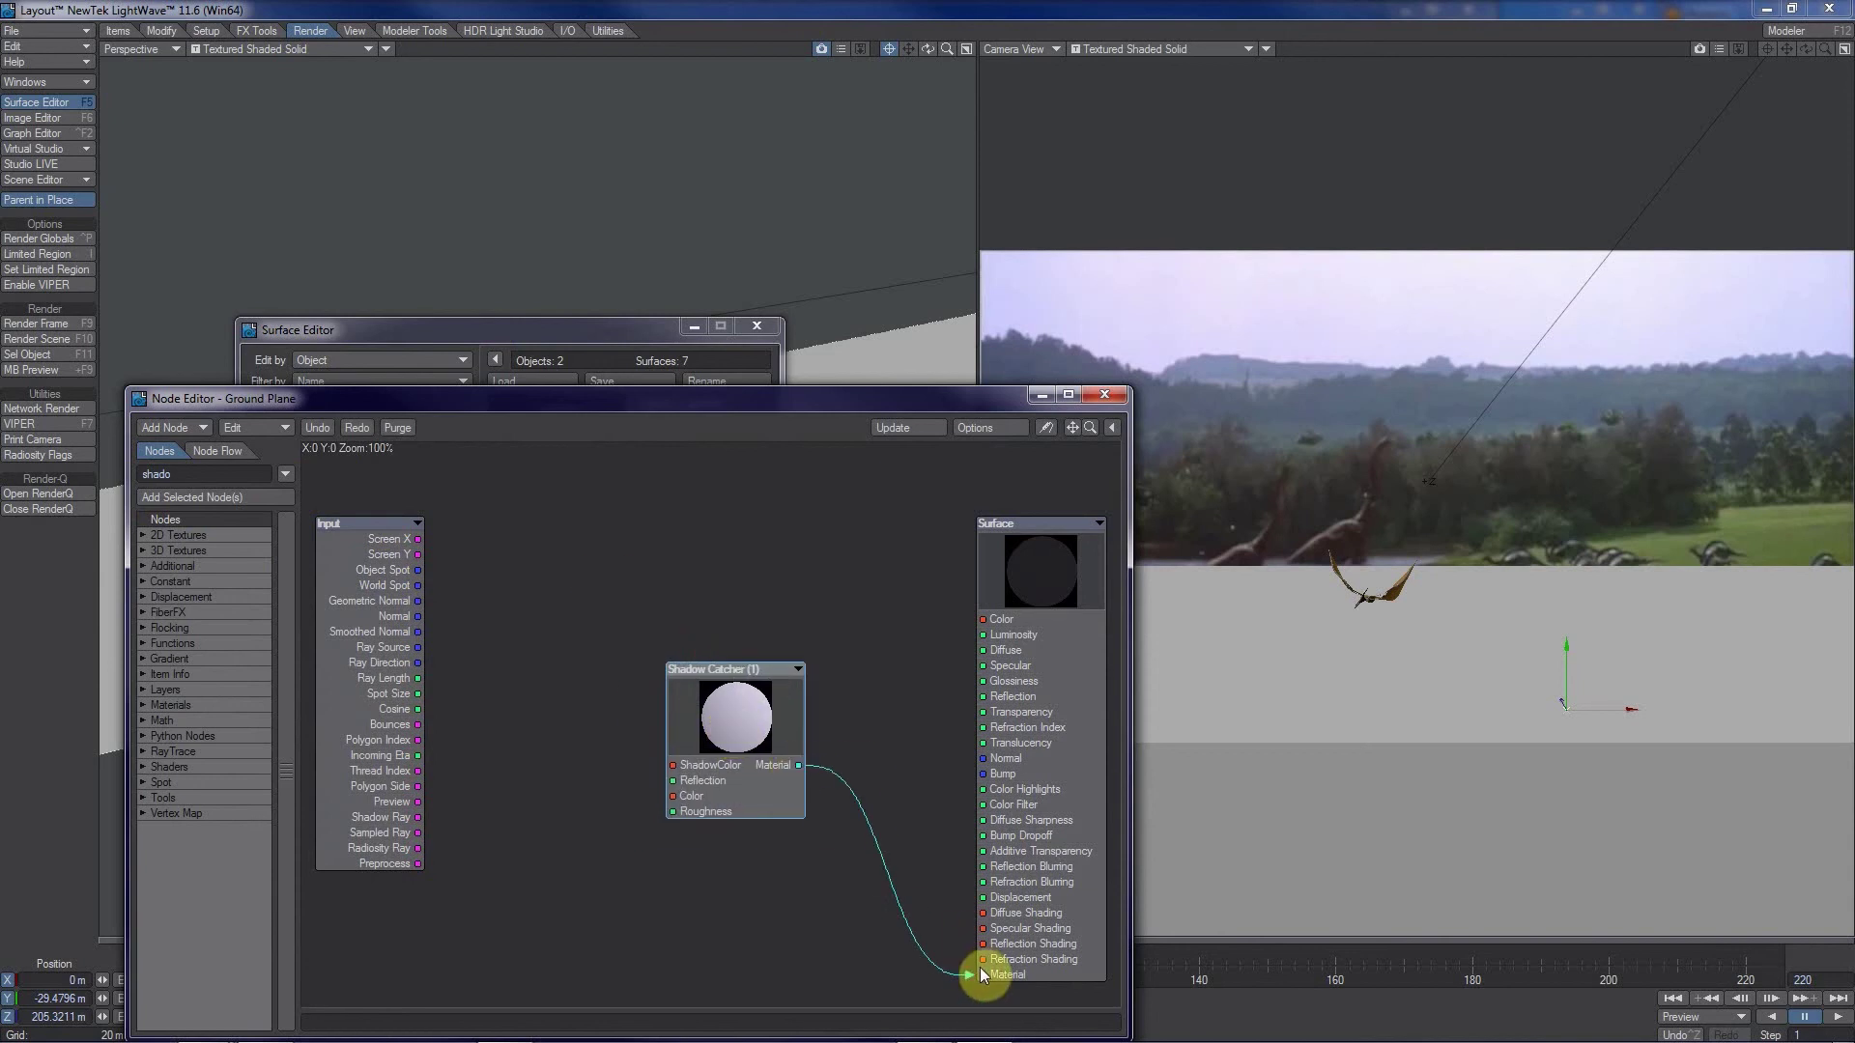
left_click_drag(974, 976, 971, 976)
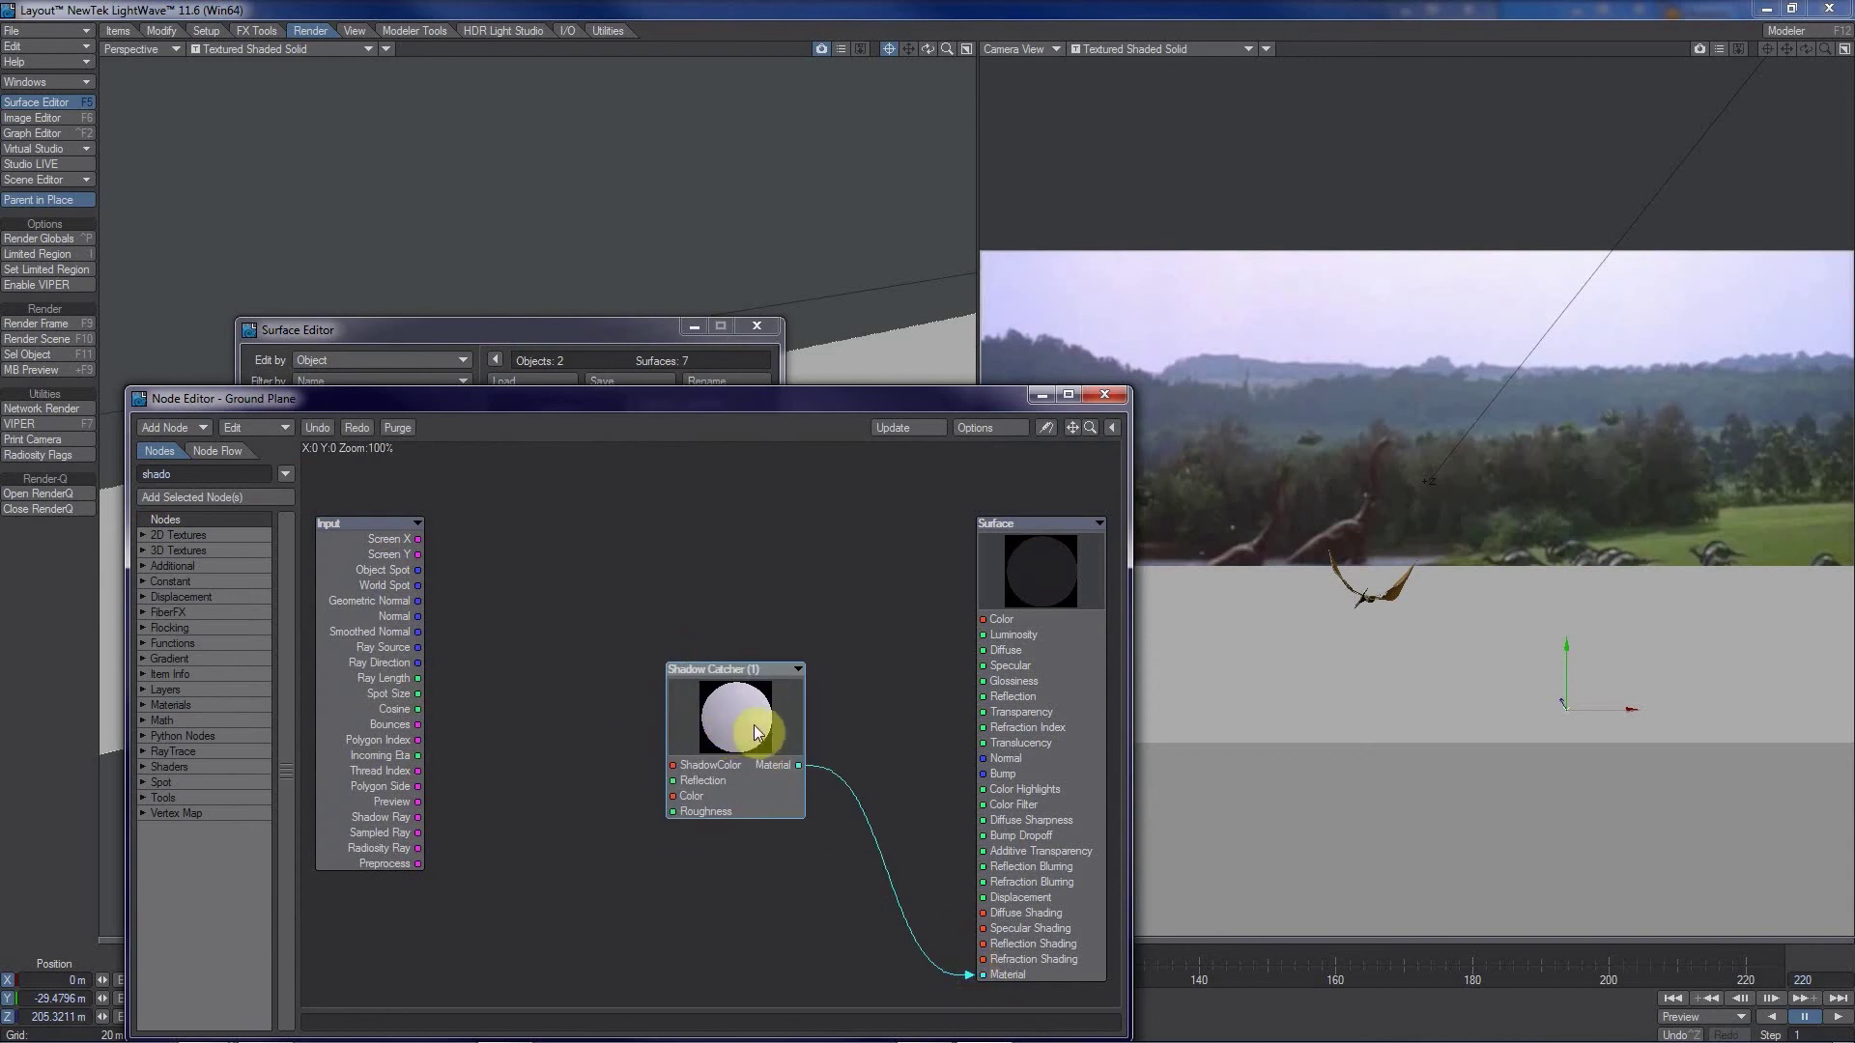
- Set the Shadow Catcher's Reflection to -2.0%
double_click(751, 726)
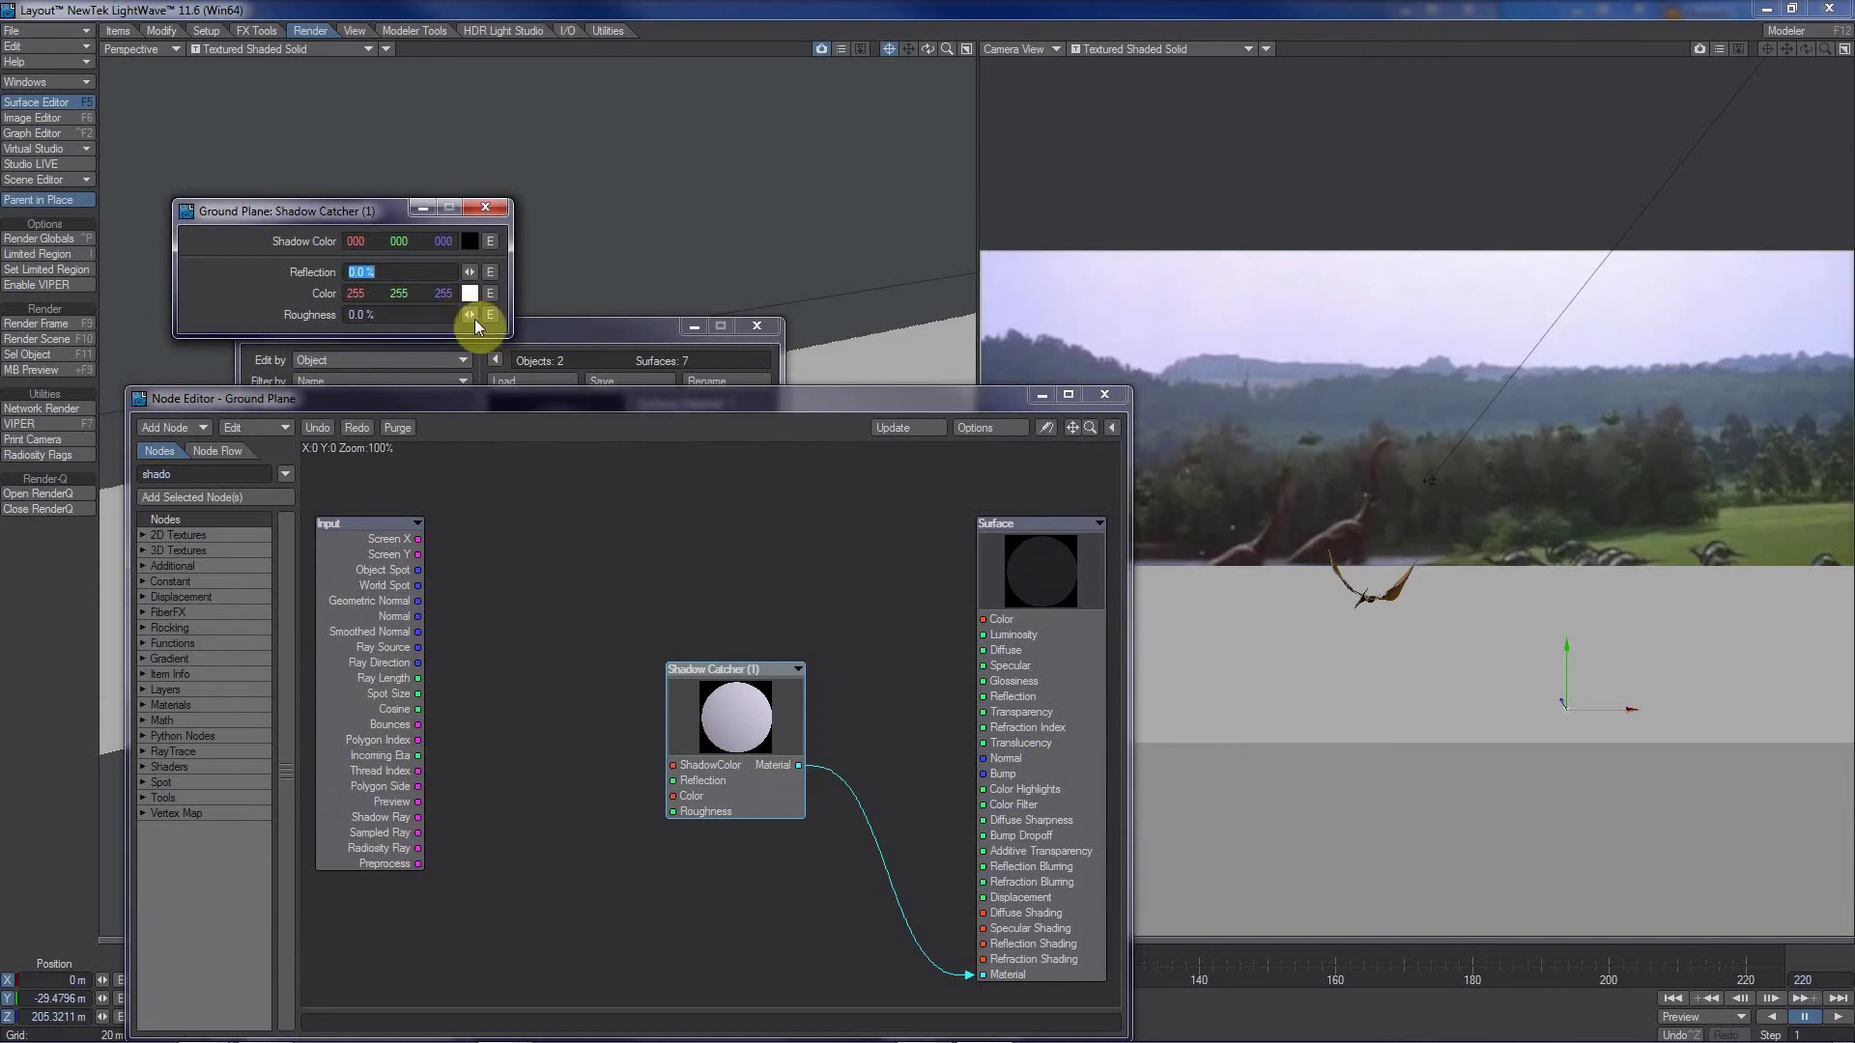
left_click_drag(389, 223, 487, 572)
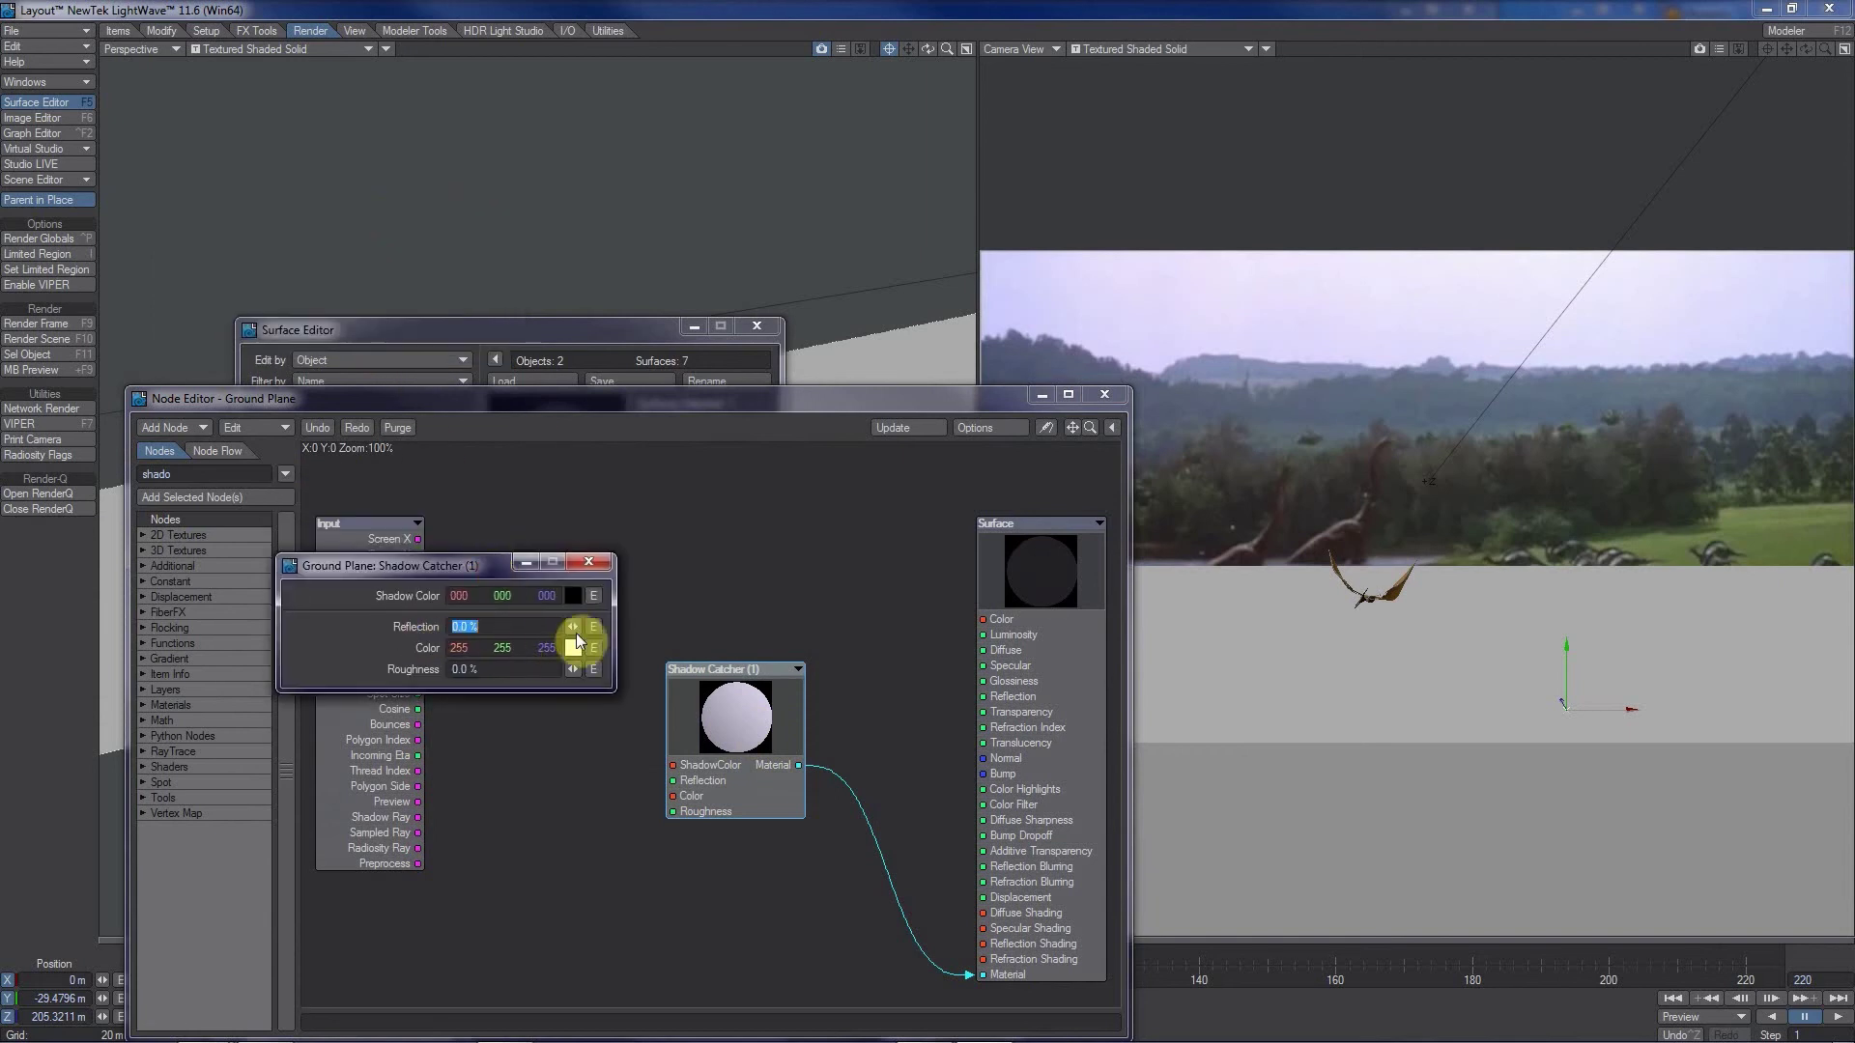
left_click_drag(572, 626, 164, 53)
left_click_drag(569, 628, 166, 51)
- Switch the camera view to a live VPR render
left_click(1162, 48)
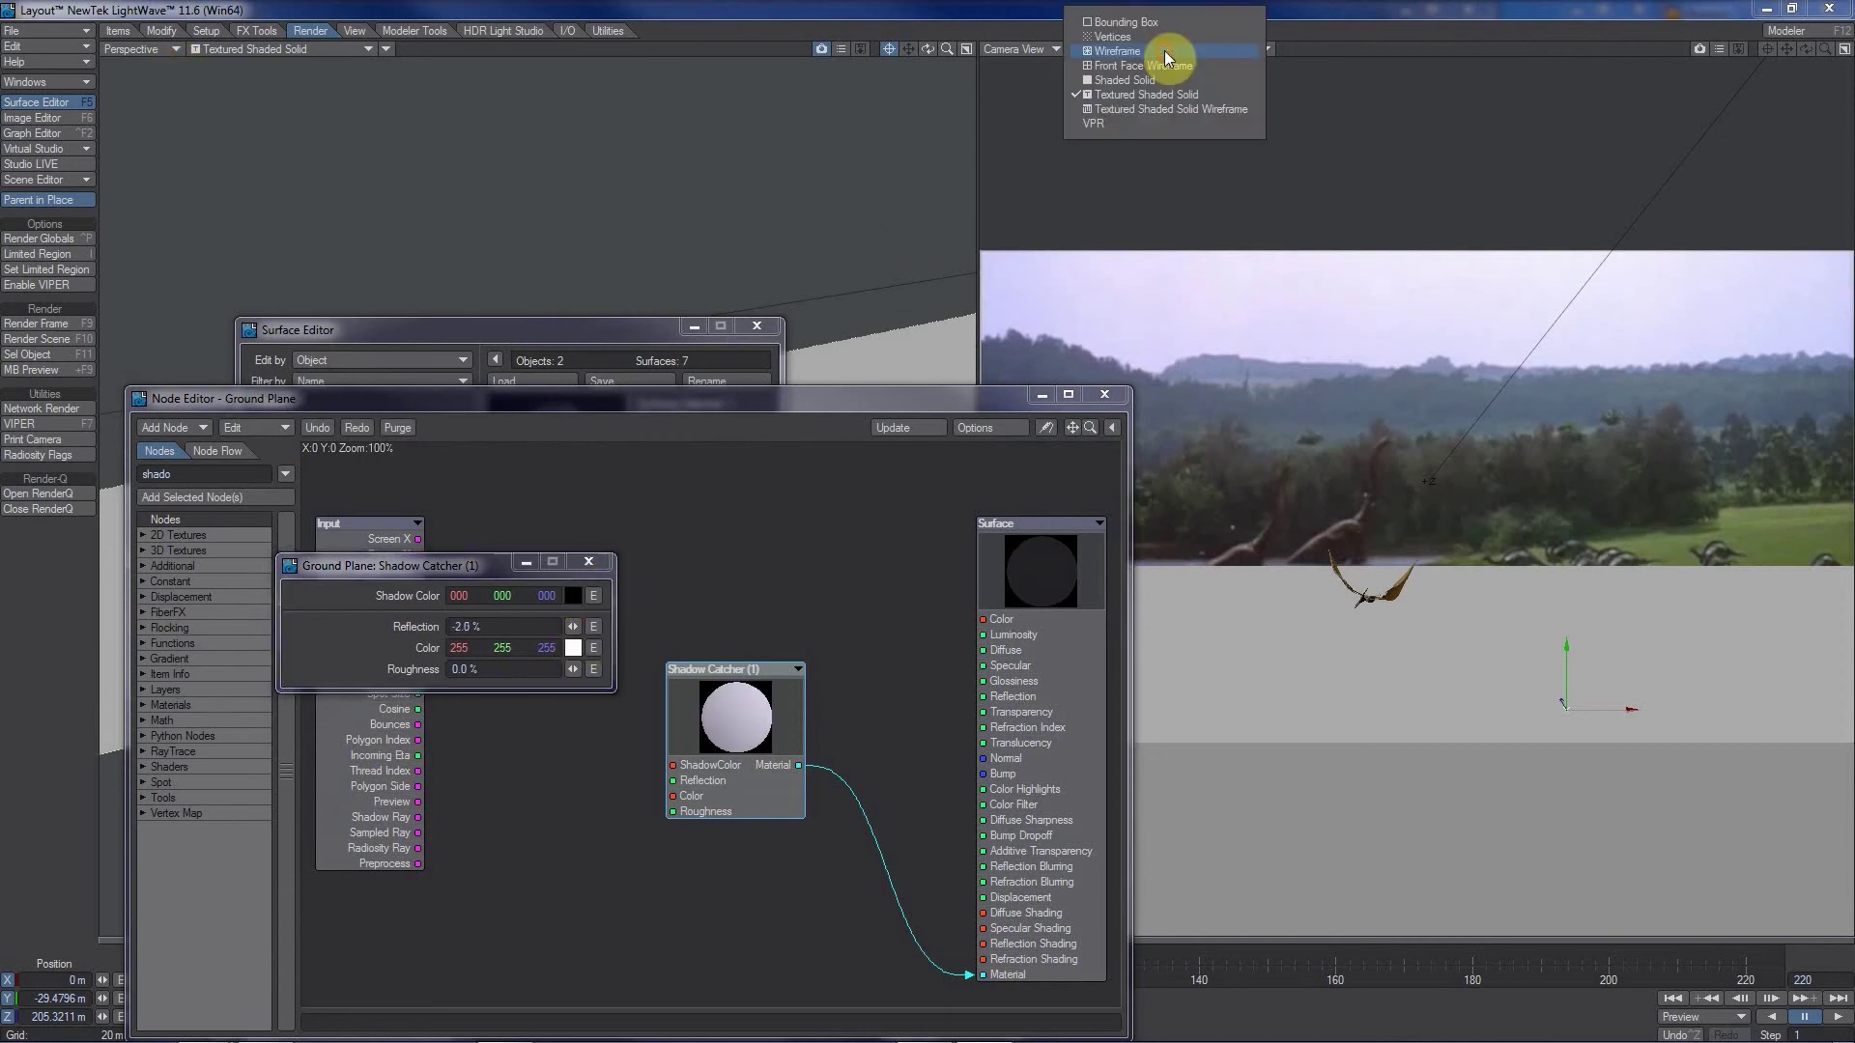
left_click(1133, 118)
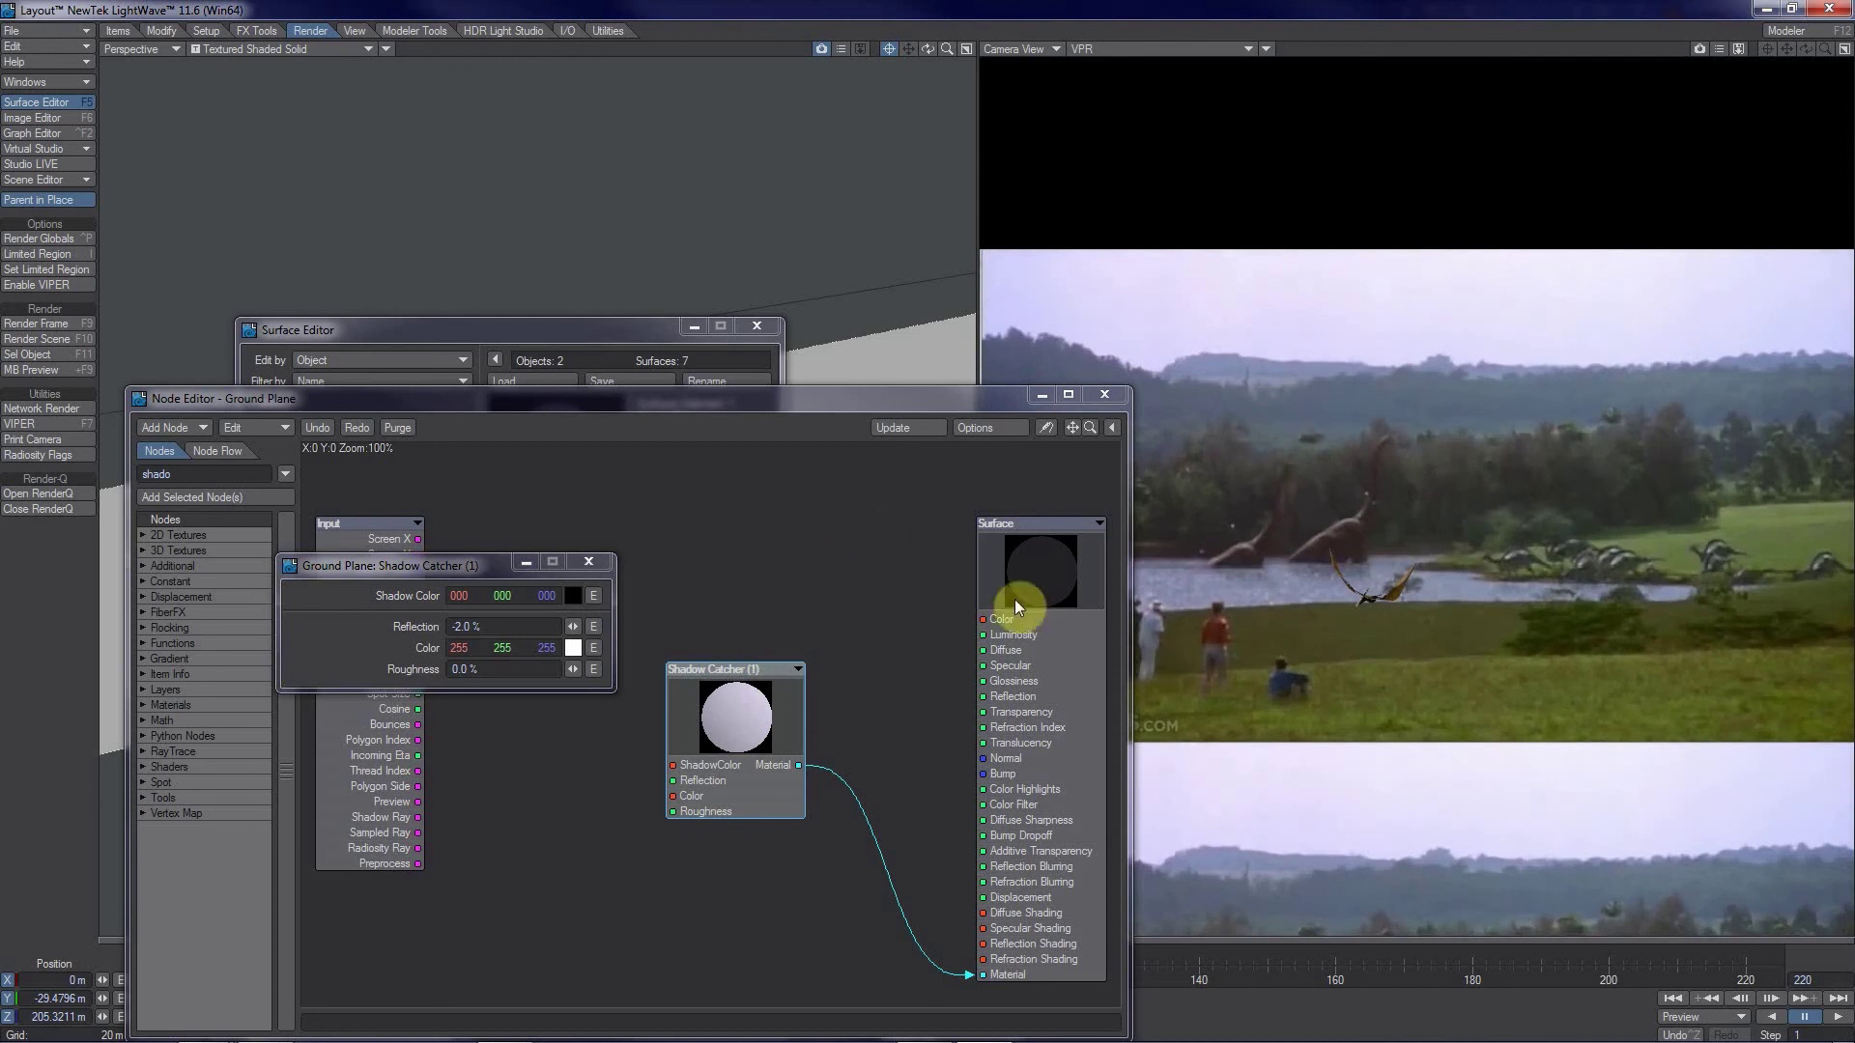
left_click_drag(825, 403, 782, 305)
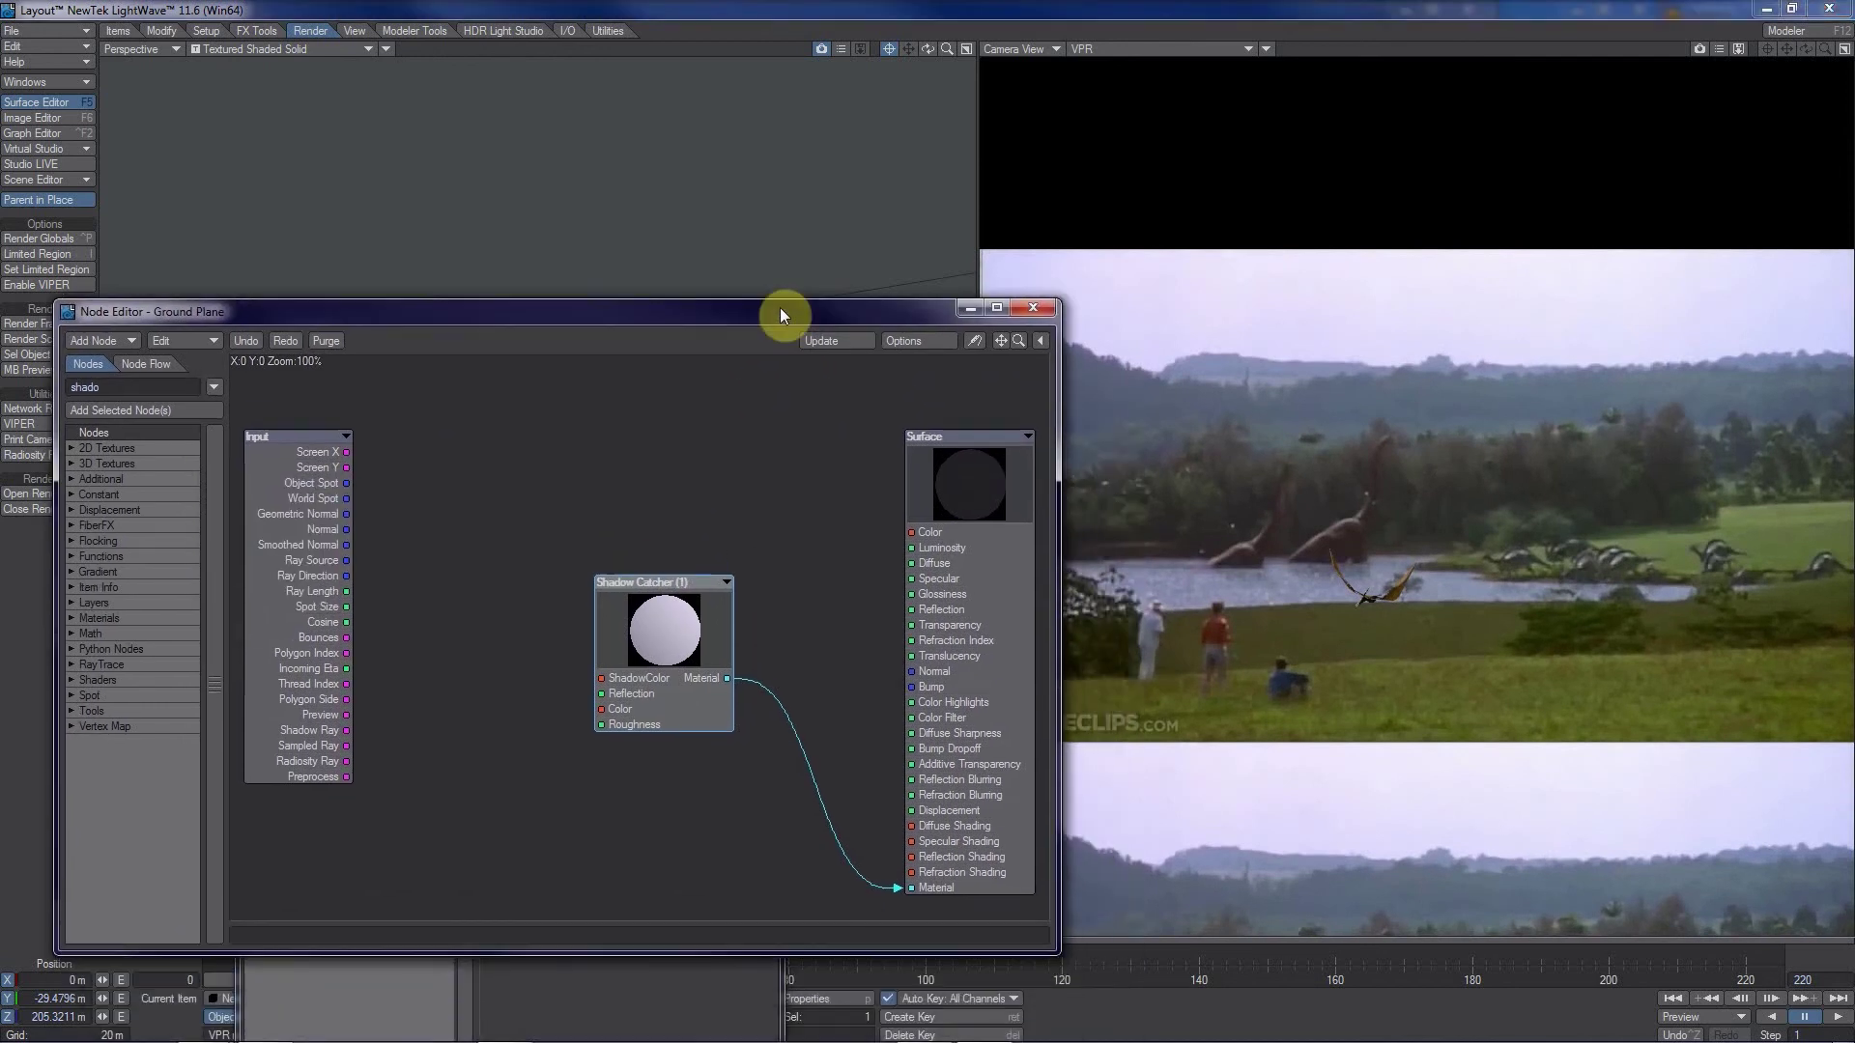
- Fine-tune the Shadow Catcher's Reflection to 4.0% while watching the VPR preview
left_click(710, 615)
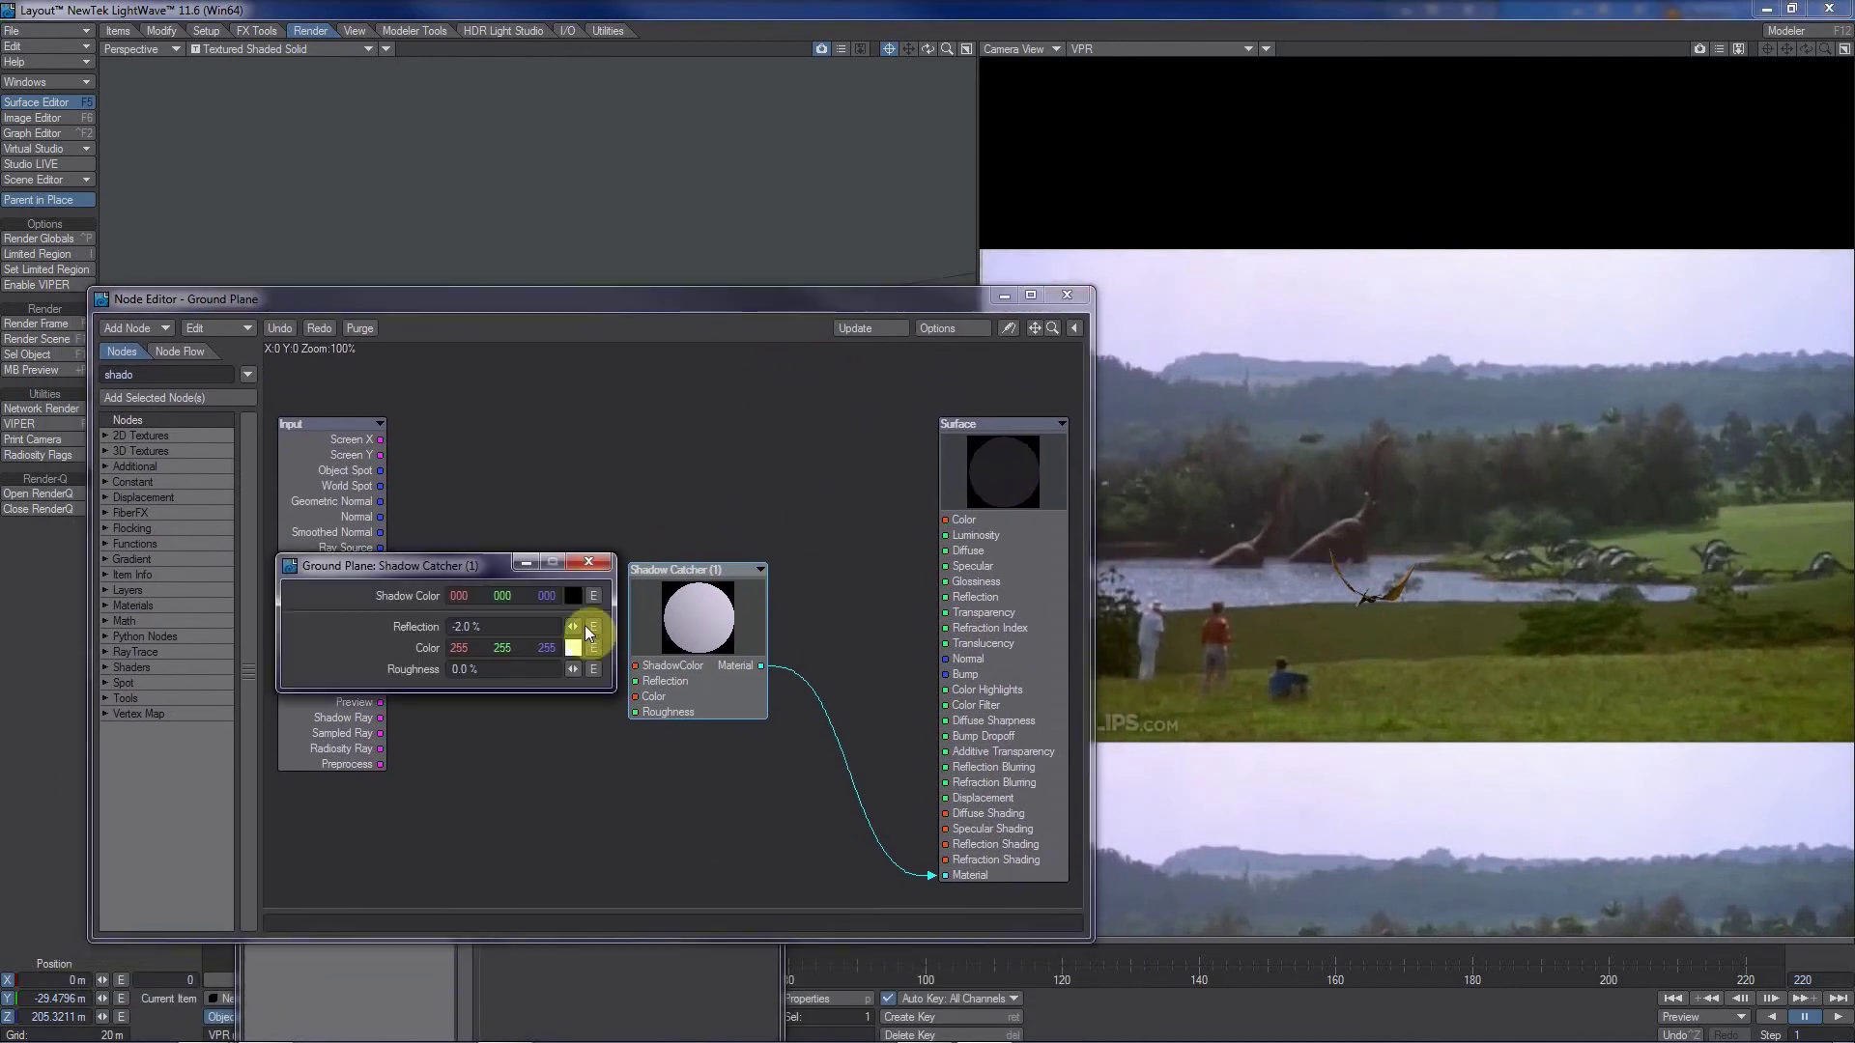
left_click_drag(572, 626, 182, 62)
left_click_drag(572, 628, 161, 50)
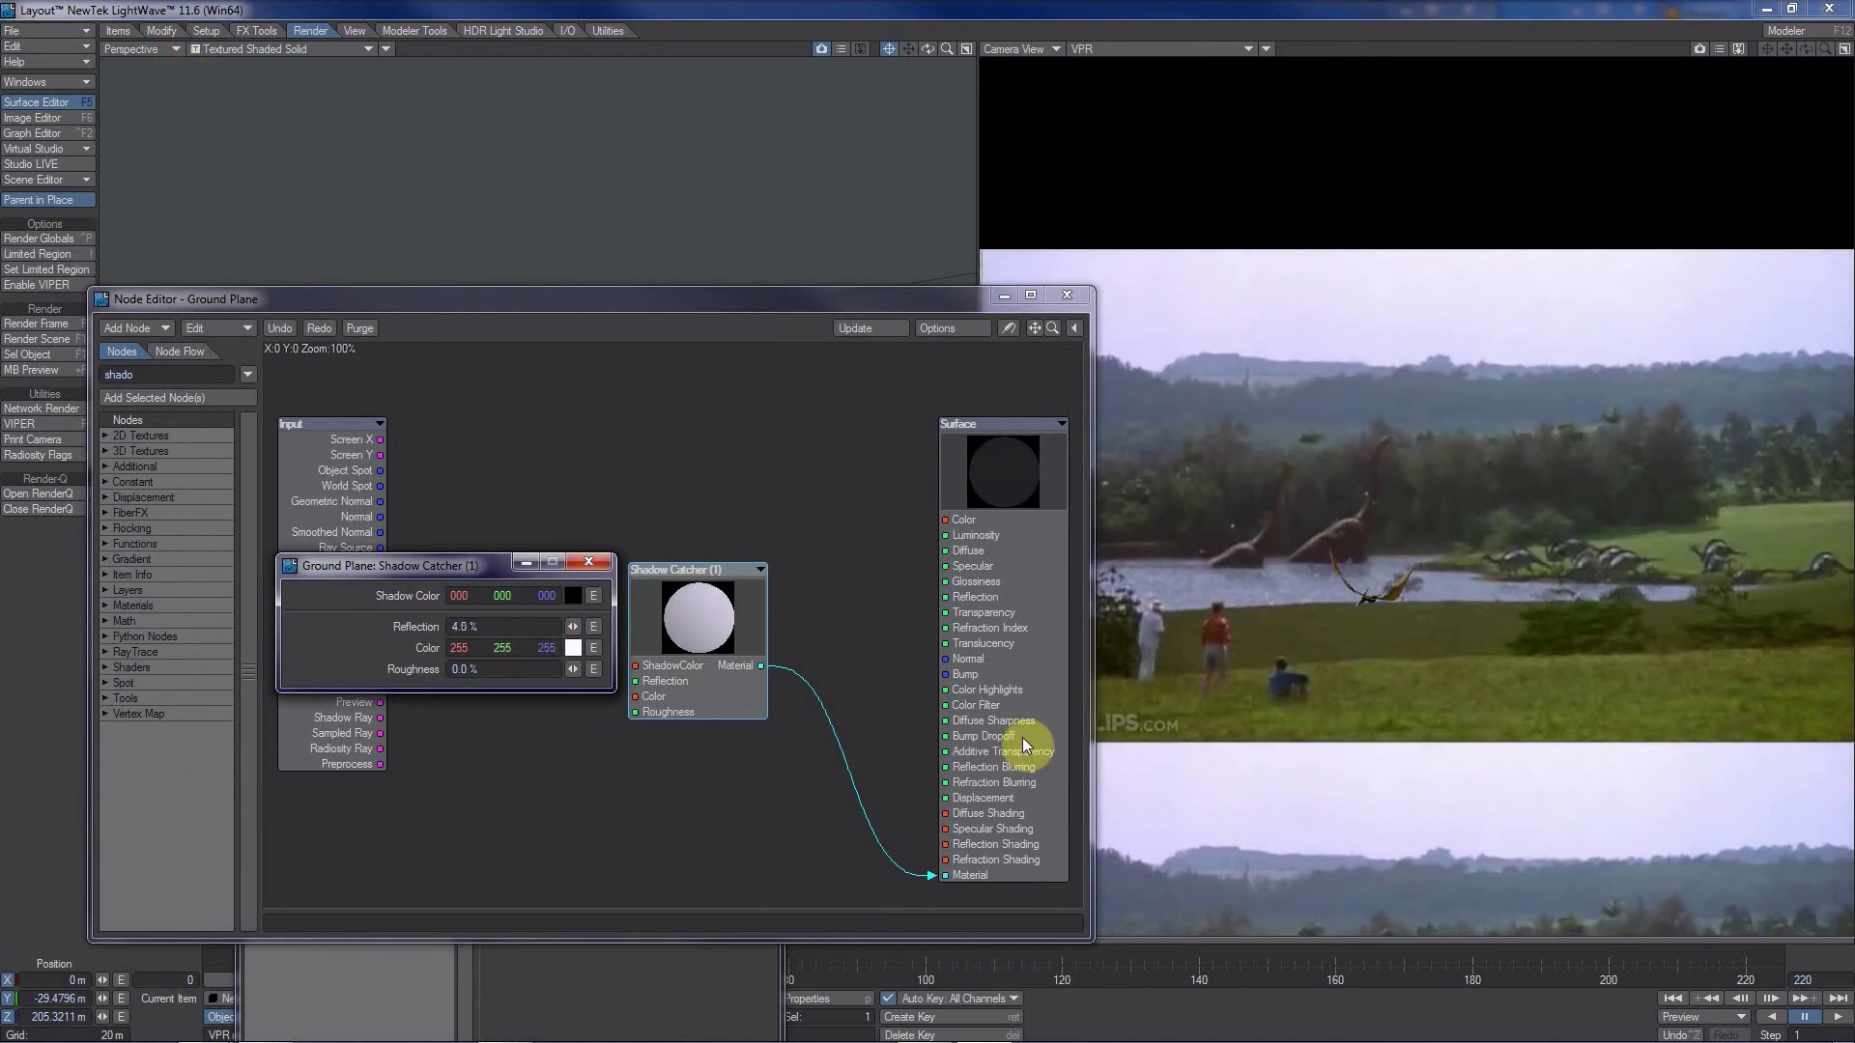
left_click_drag(936, 300, 849, 263)
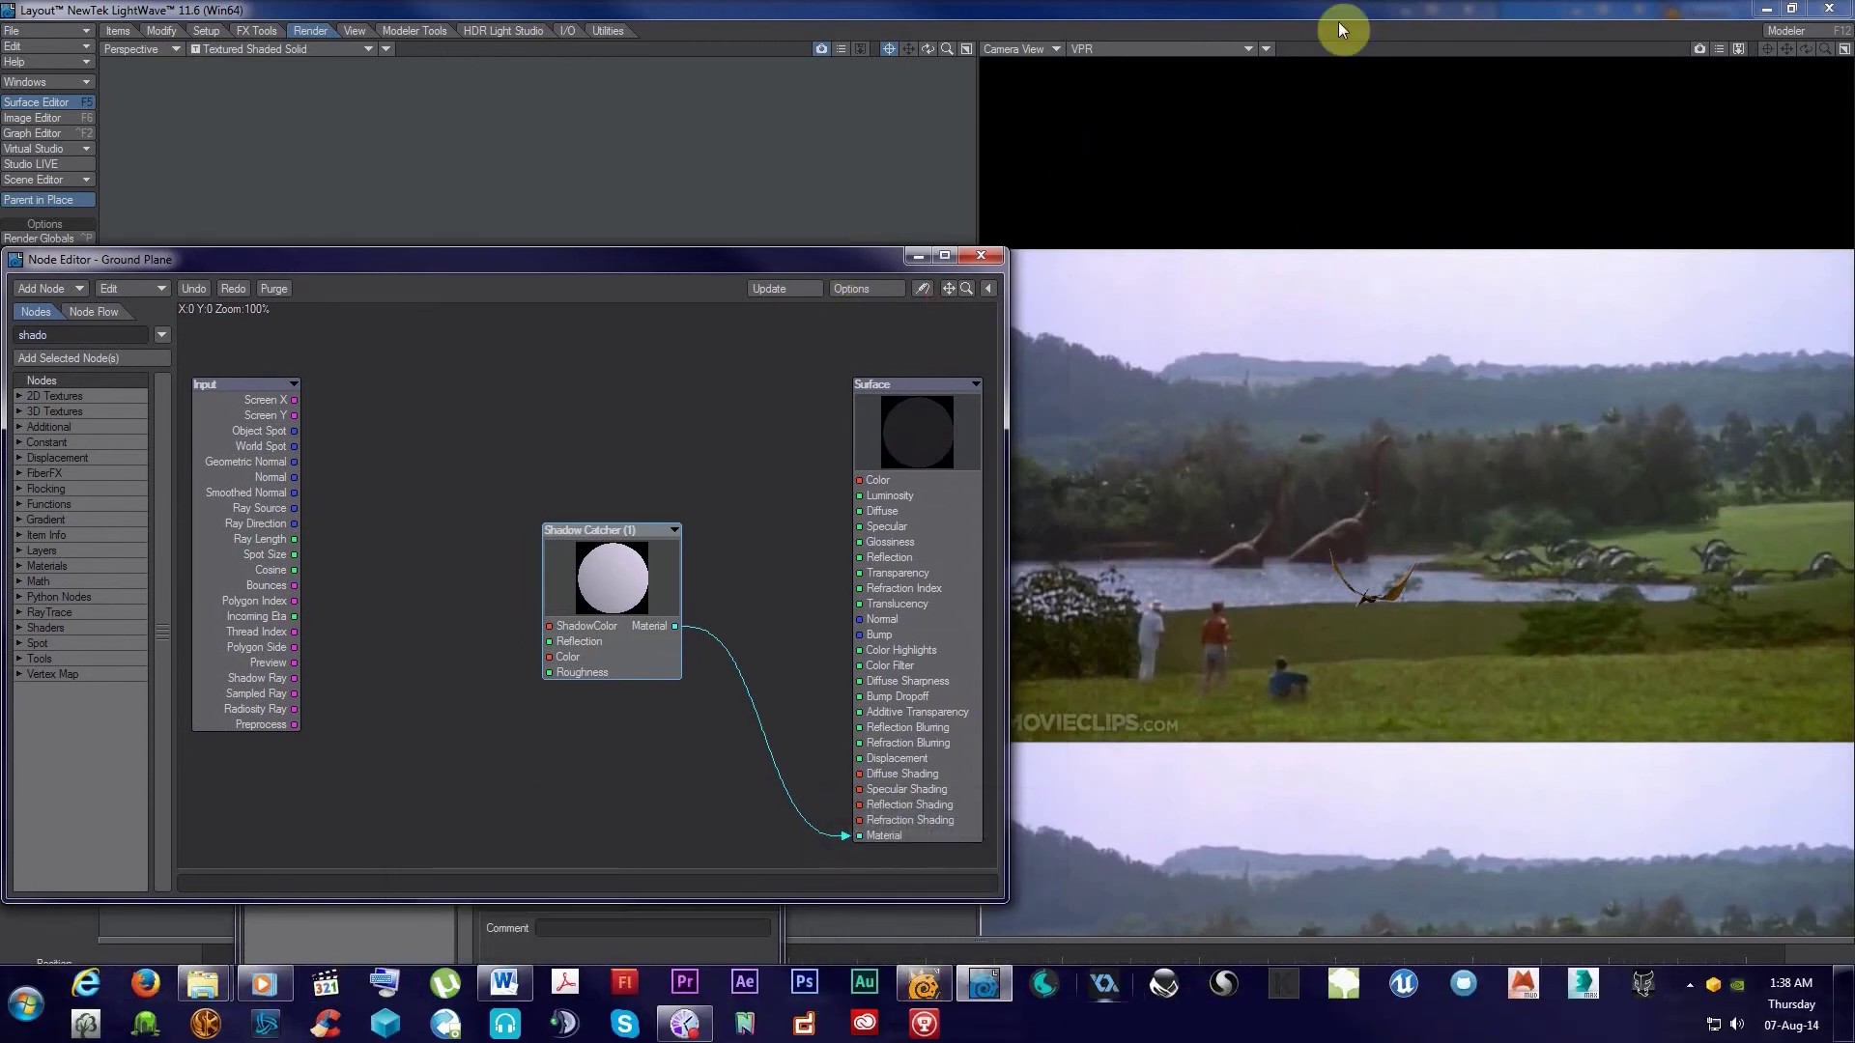
left_click(1146, 48)
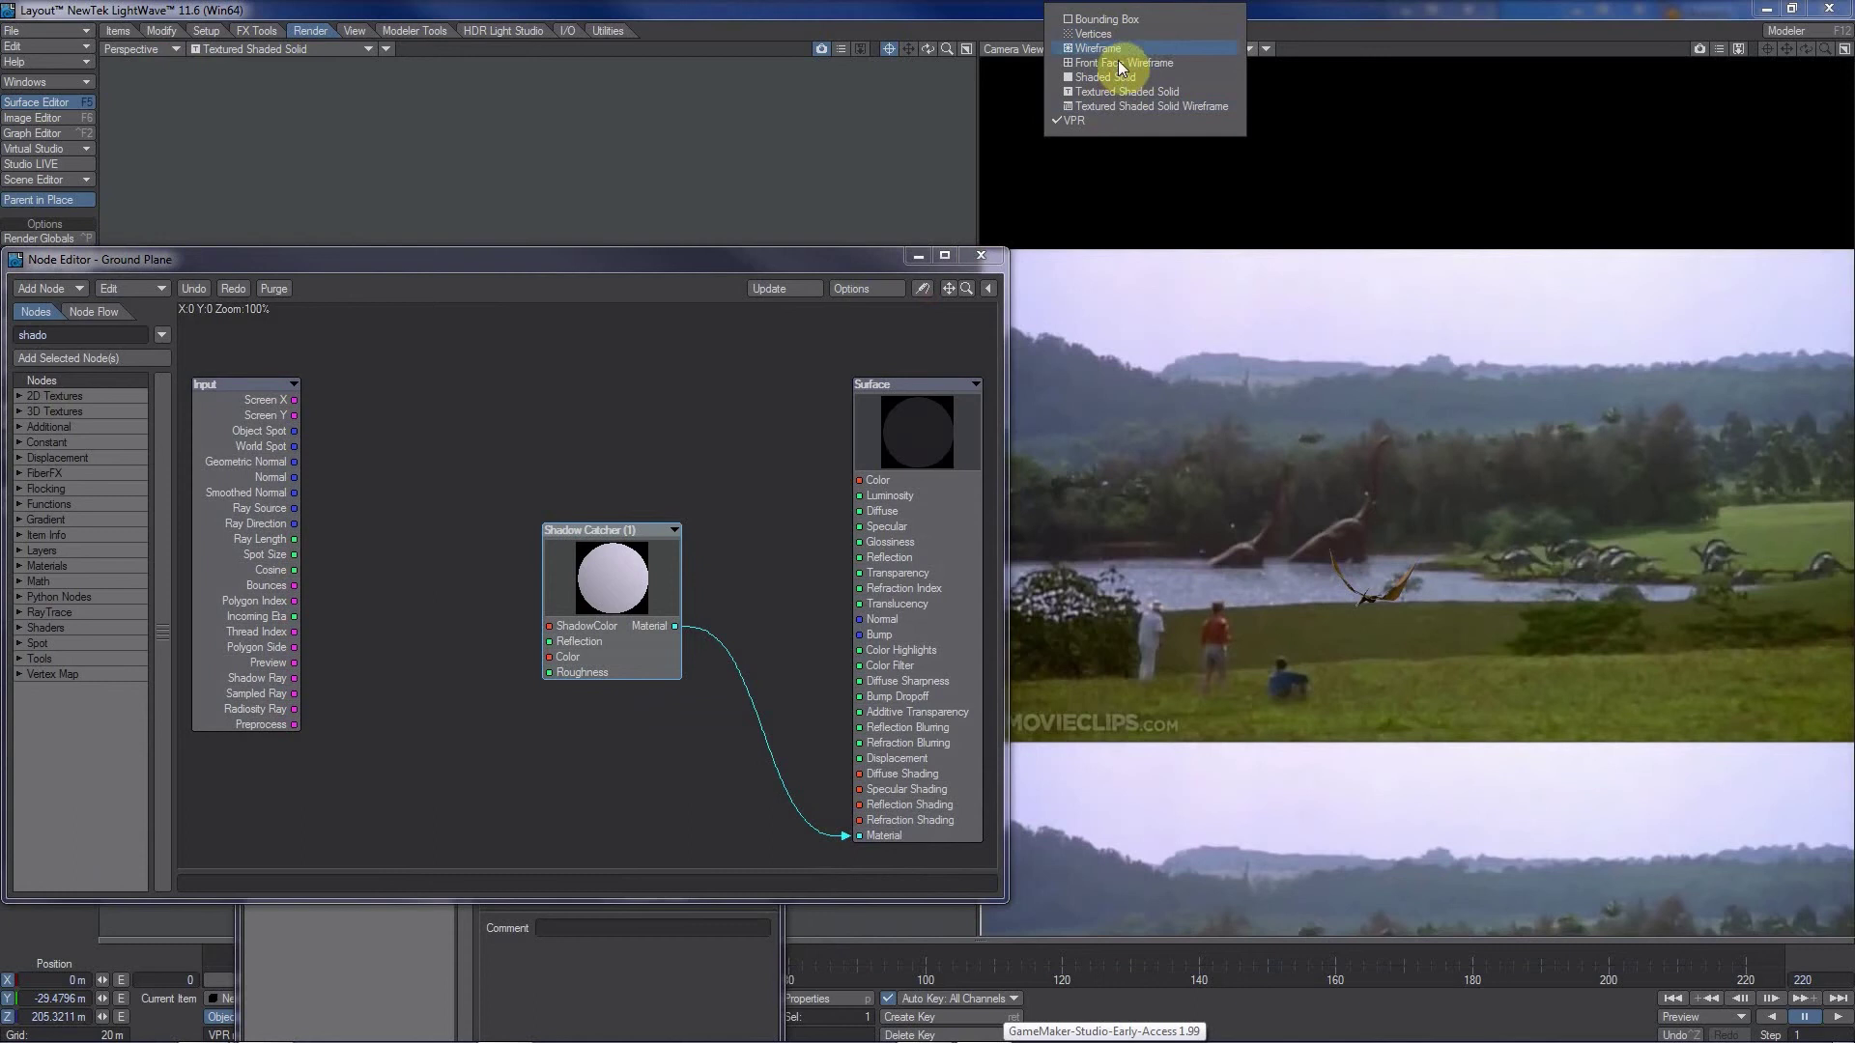
- Return the camera view to Textured Shaded Solid and close the Shadow Catcher settings and Surface Editor
left_click(1072, 92)
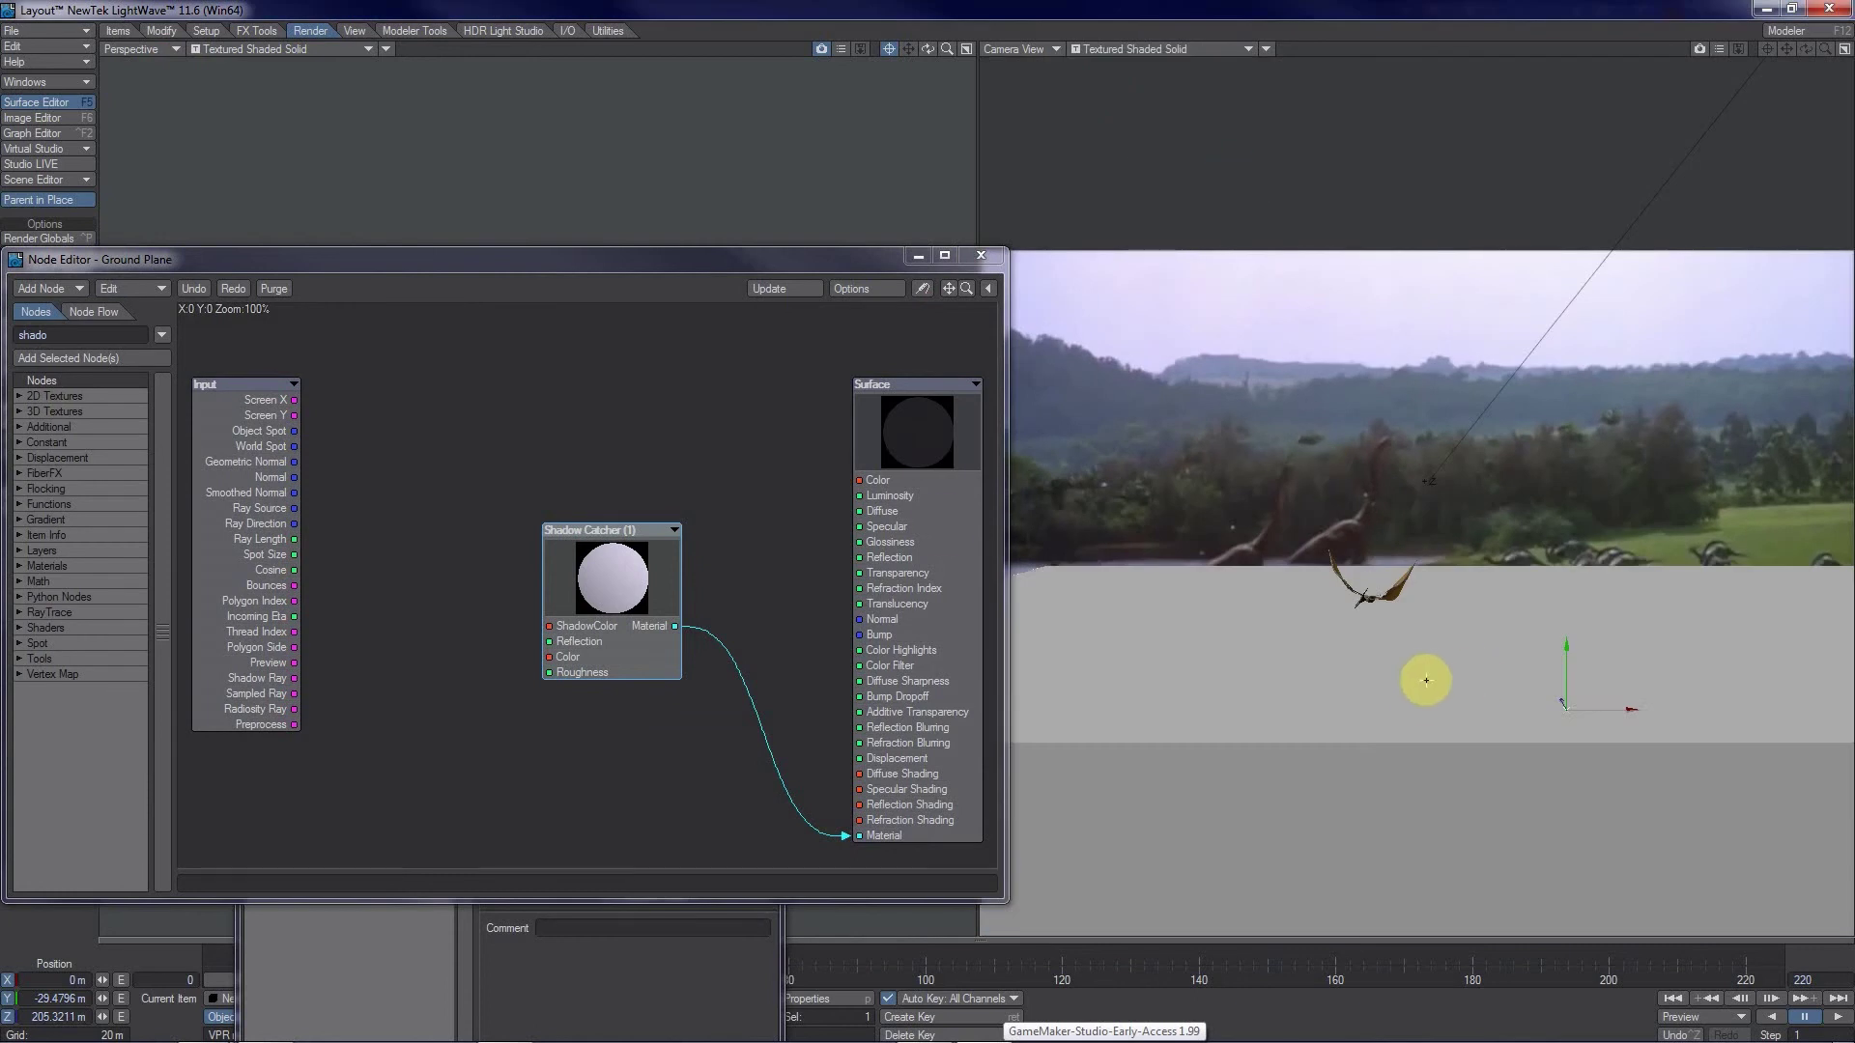
left_click_drag(814, 268, 1854, 787)
left_click(583, 563)
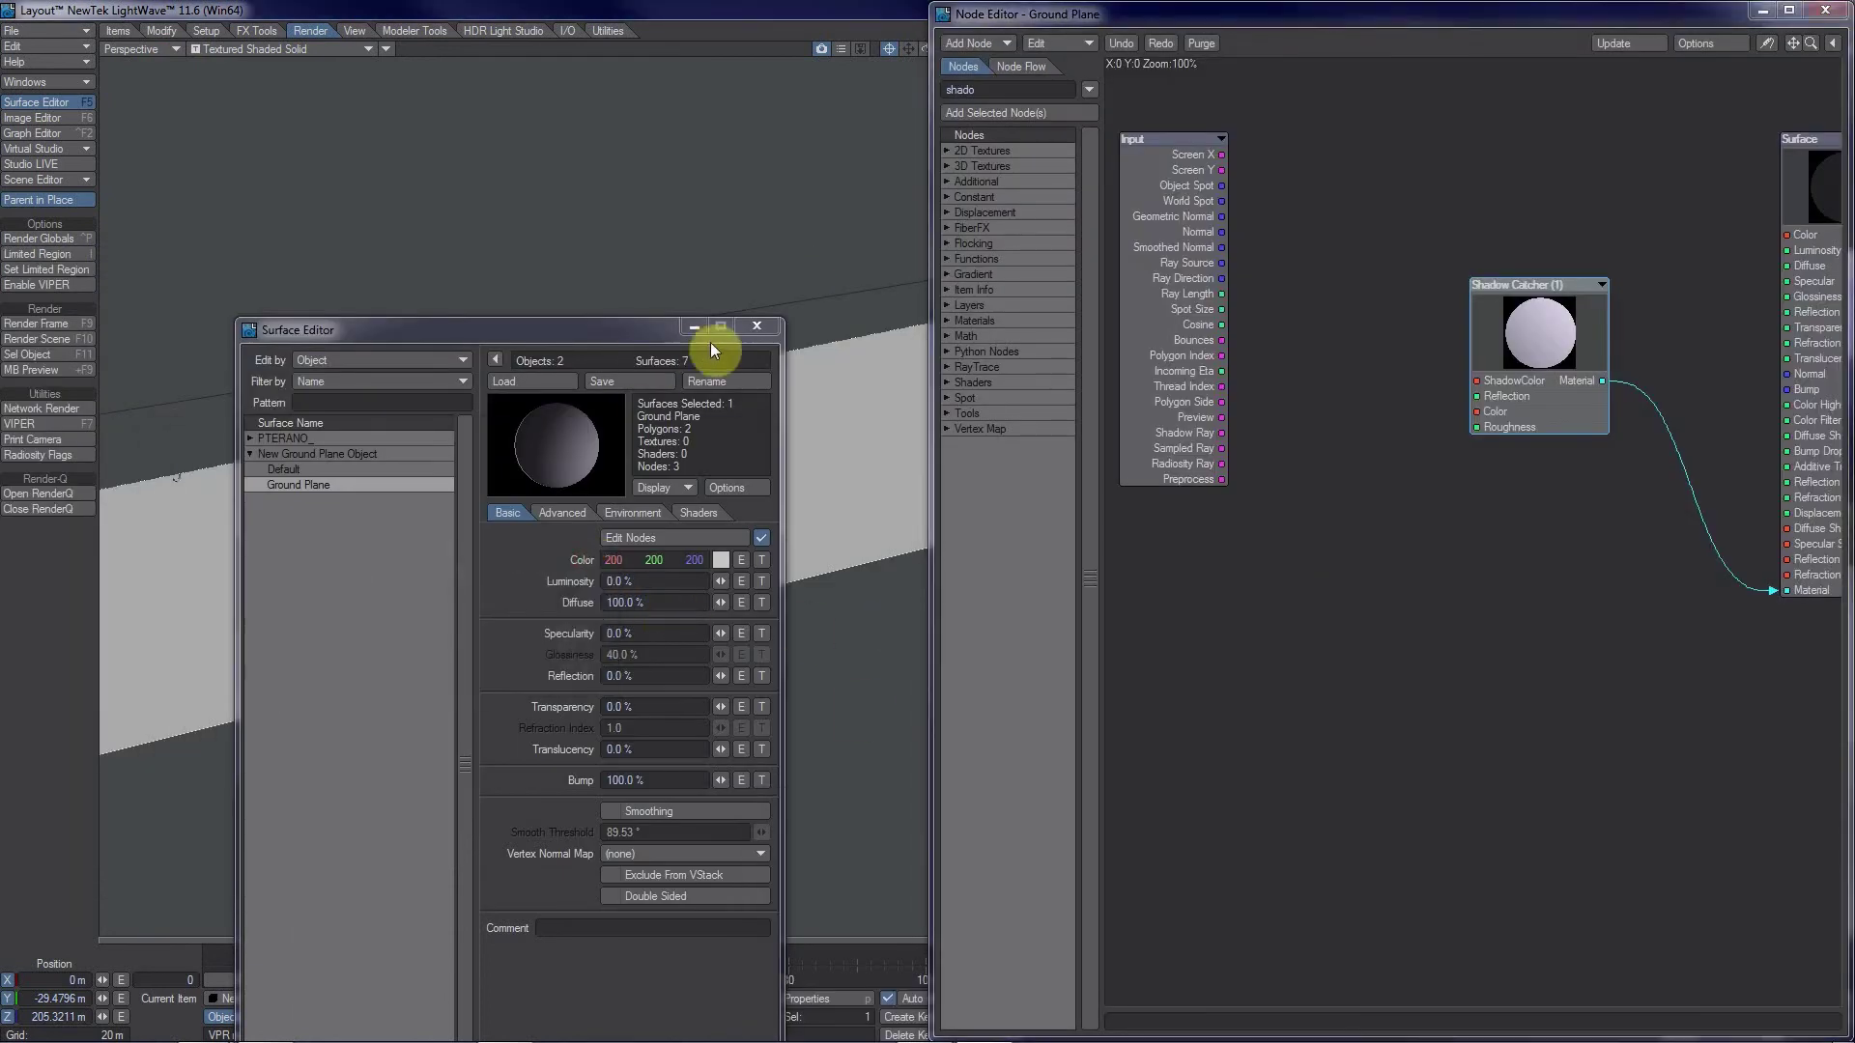
left_click(757, 326)
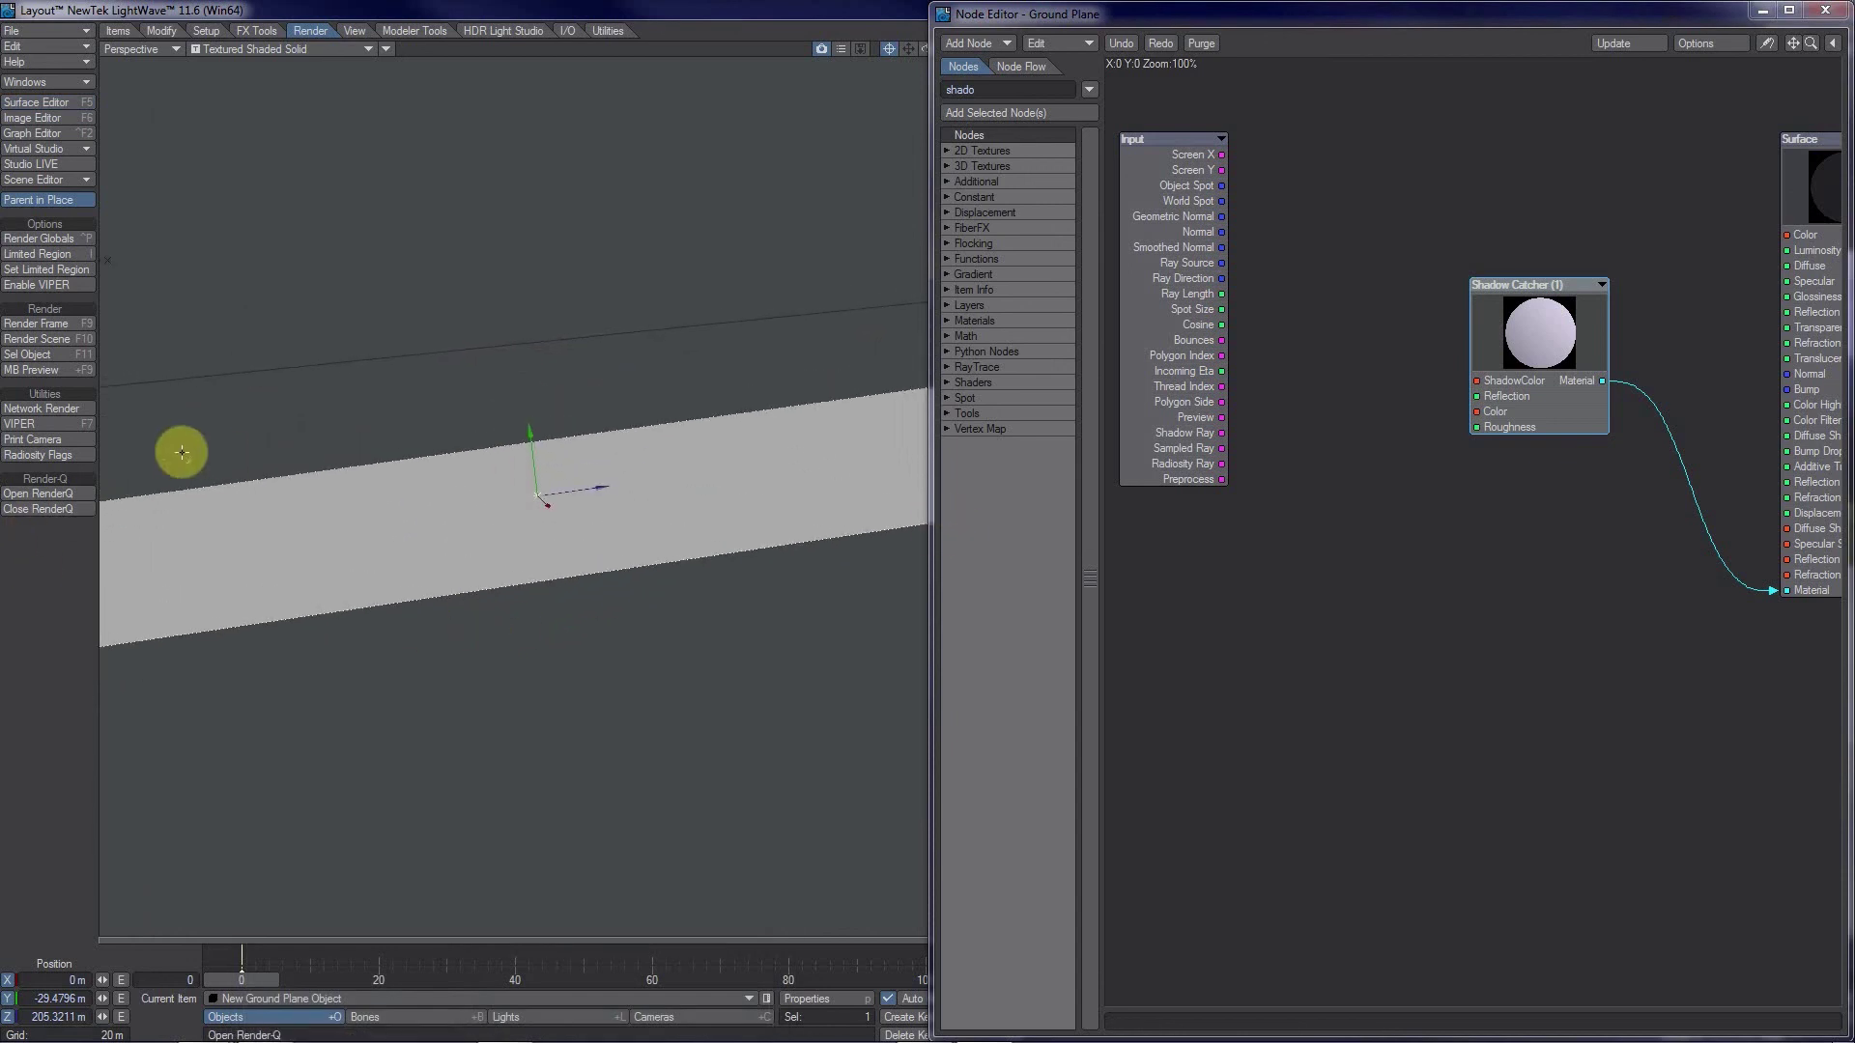
- Lower the pteranodon to about Y -27 m, just above the ground plane, and close the Node Editor
left_click(188, 462)
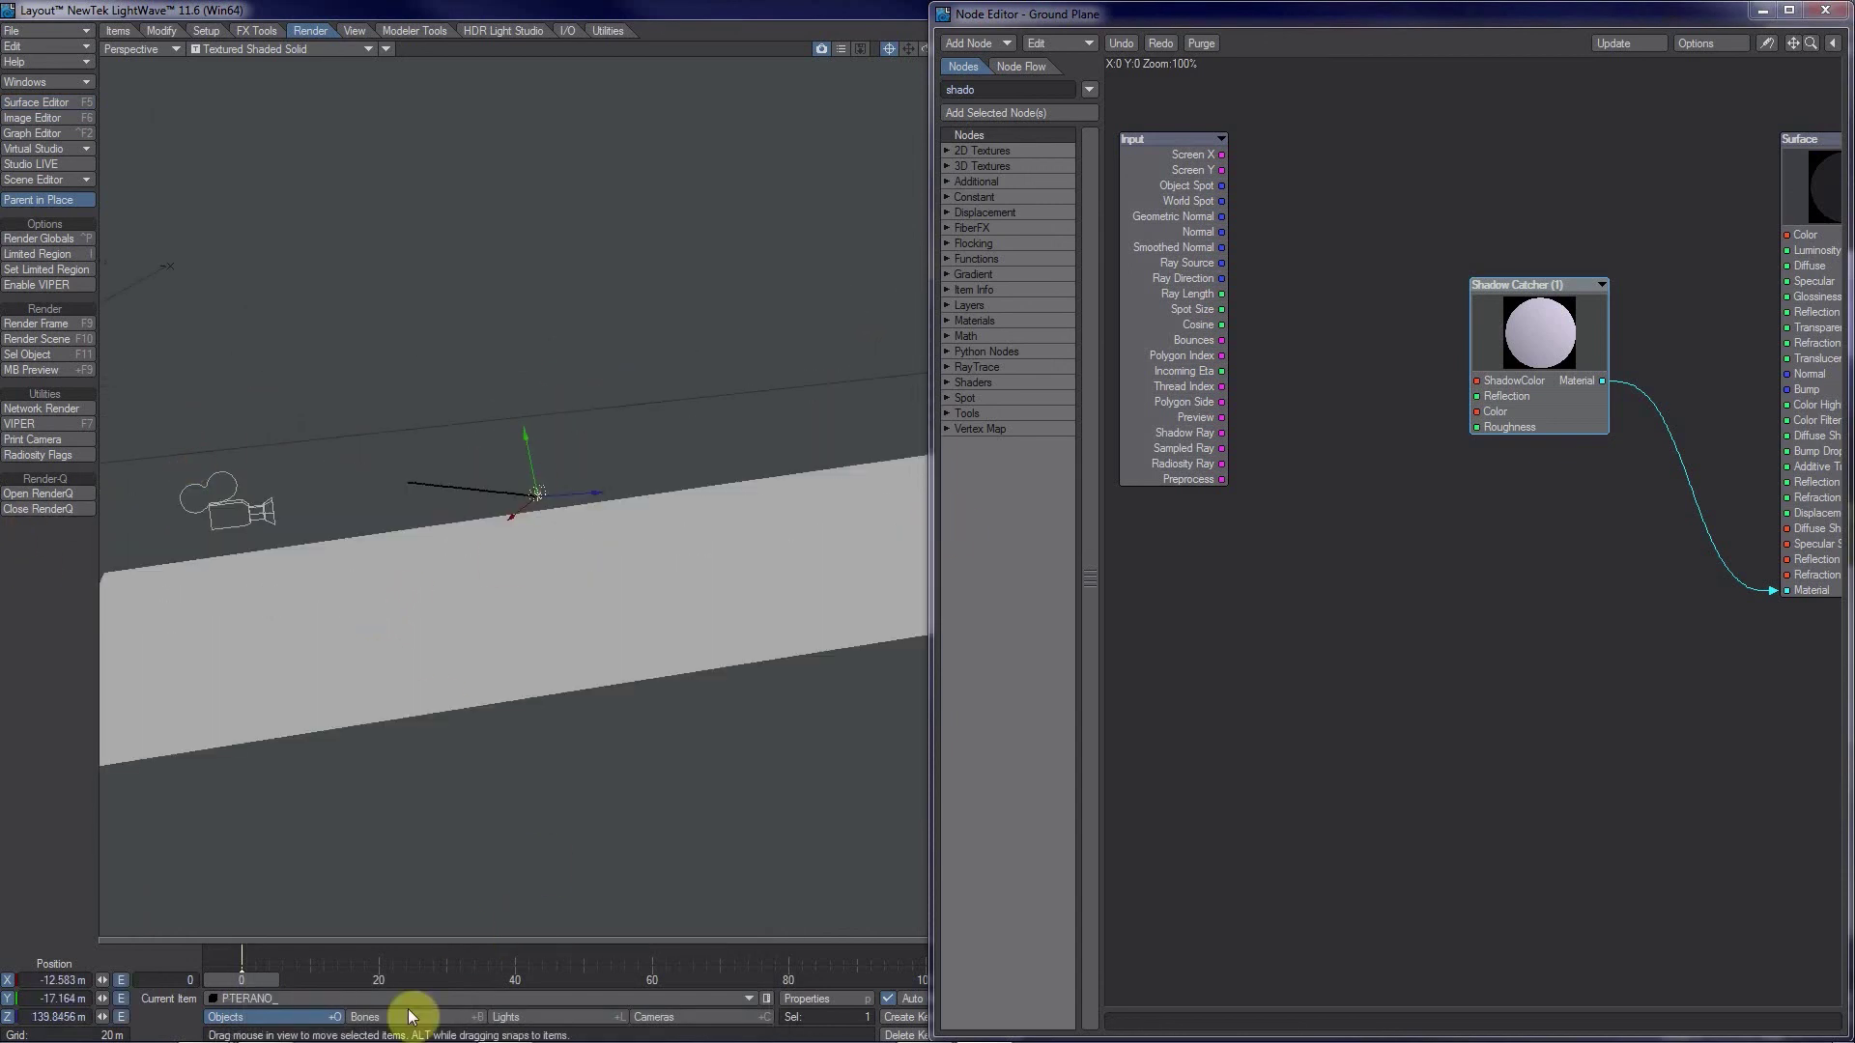
left_click(645, 1016)
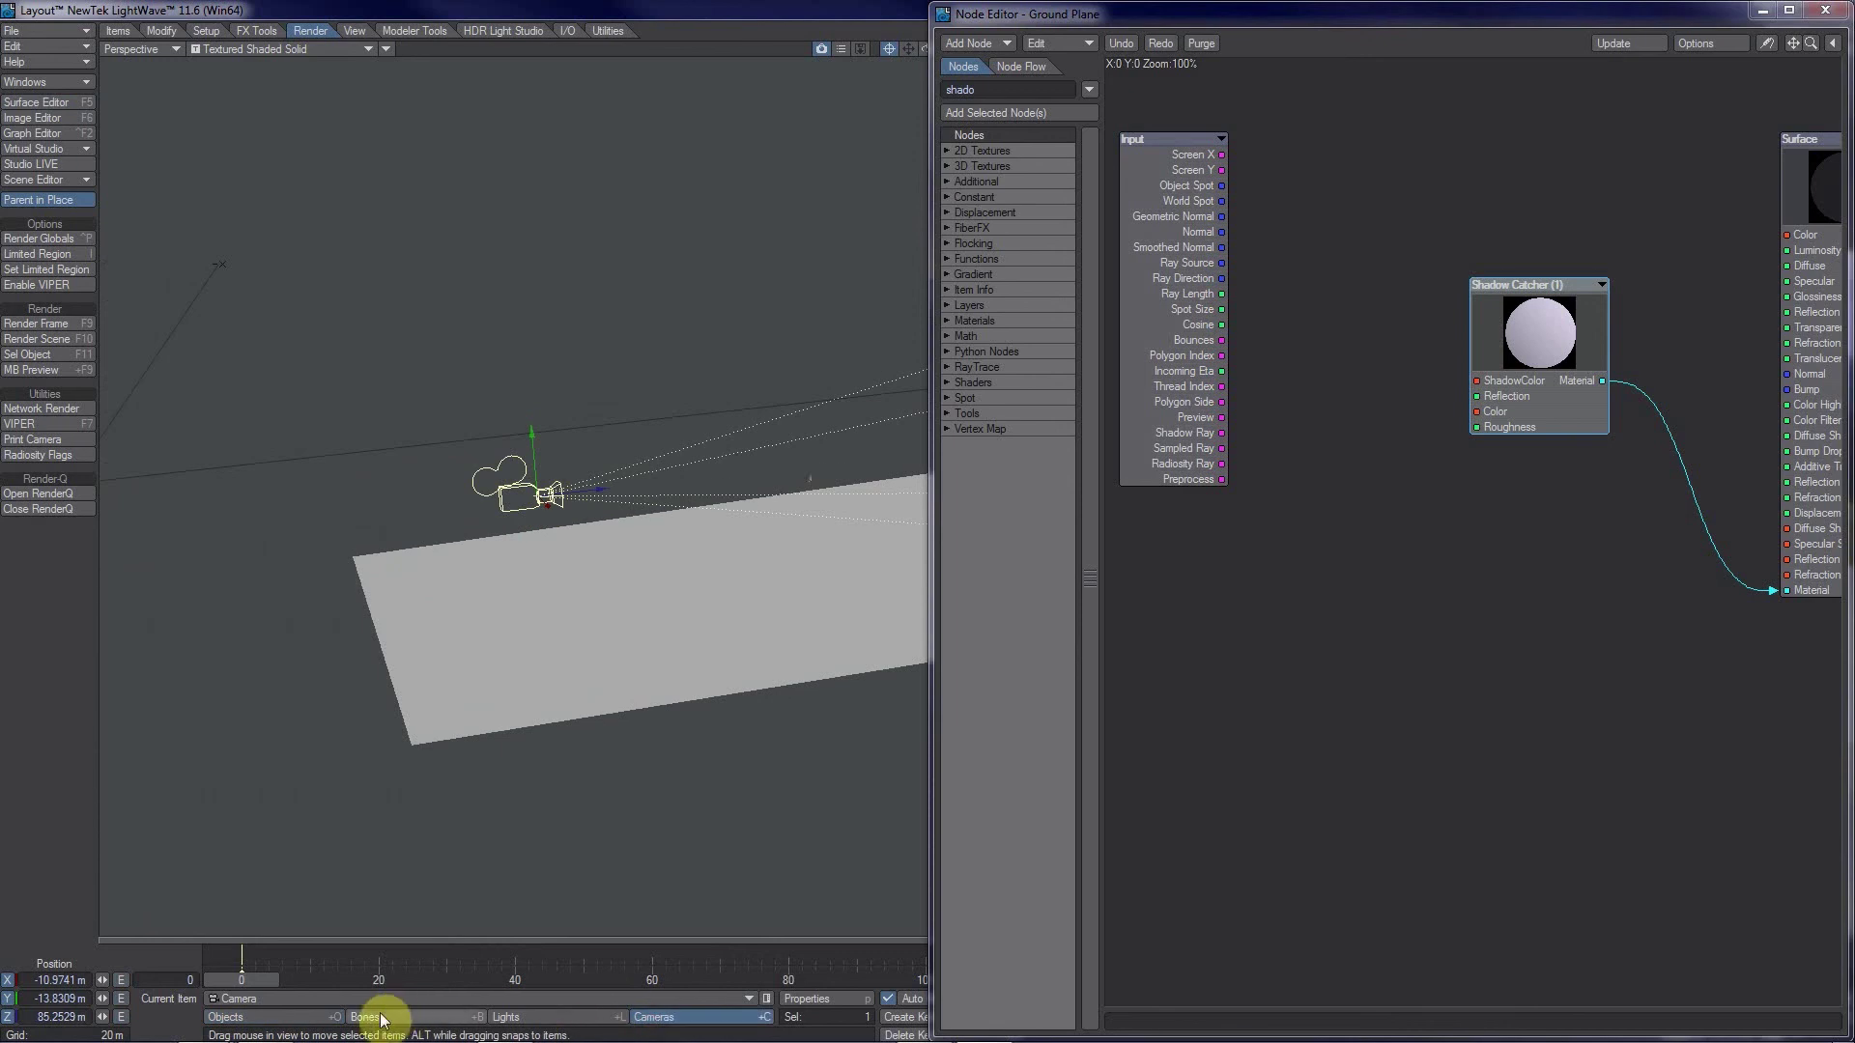
left_click(309, 1016)
right_click_drag(523, 442, 925, 510)
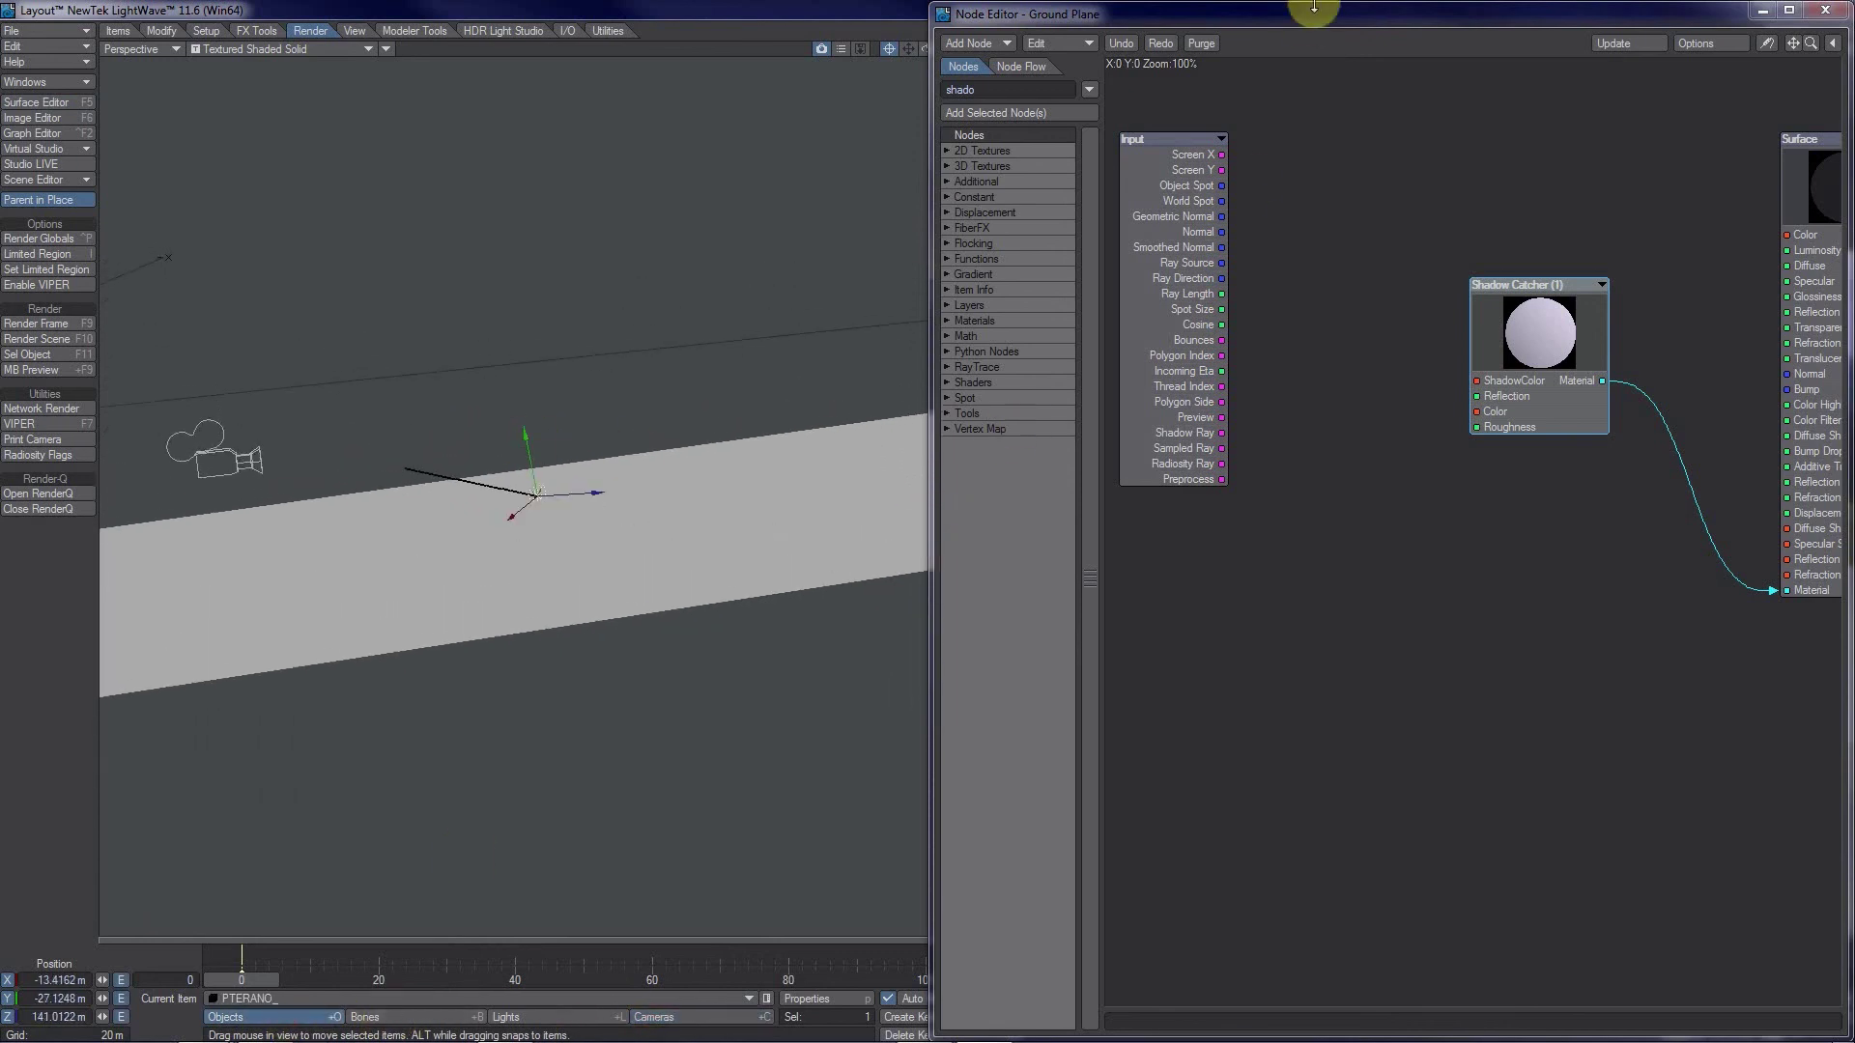
left_click(1825, 12)
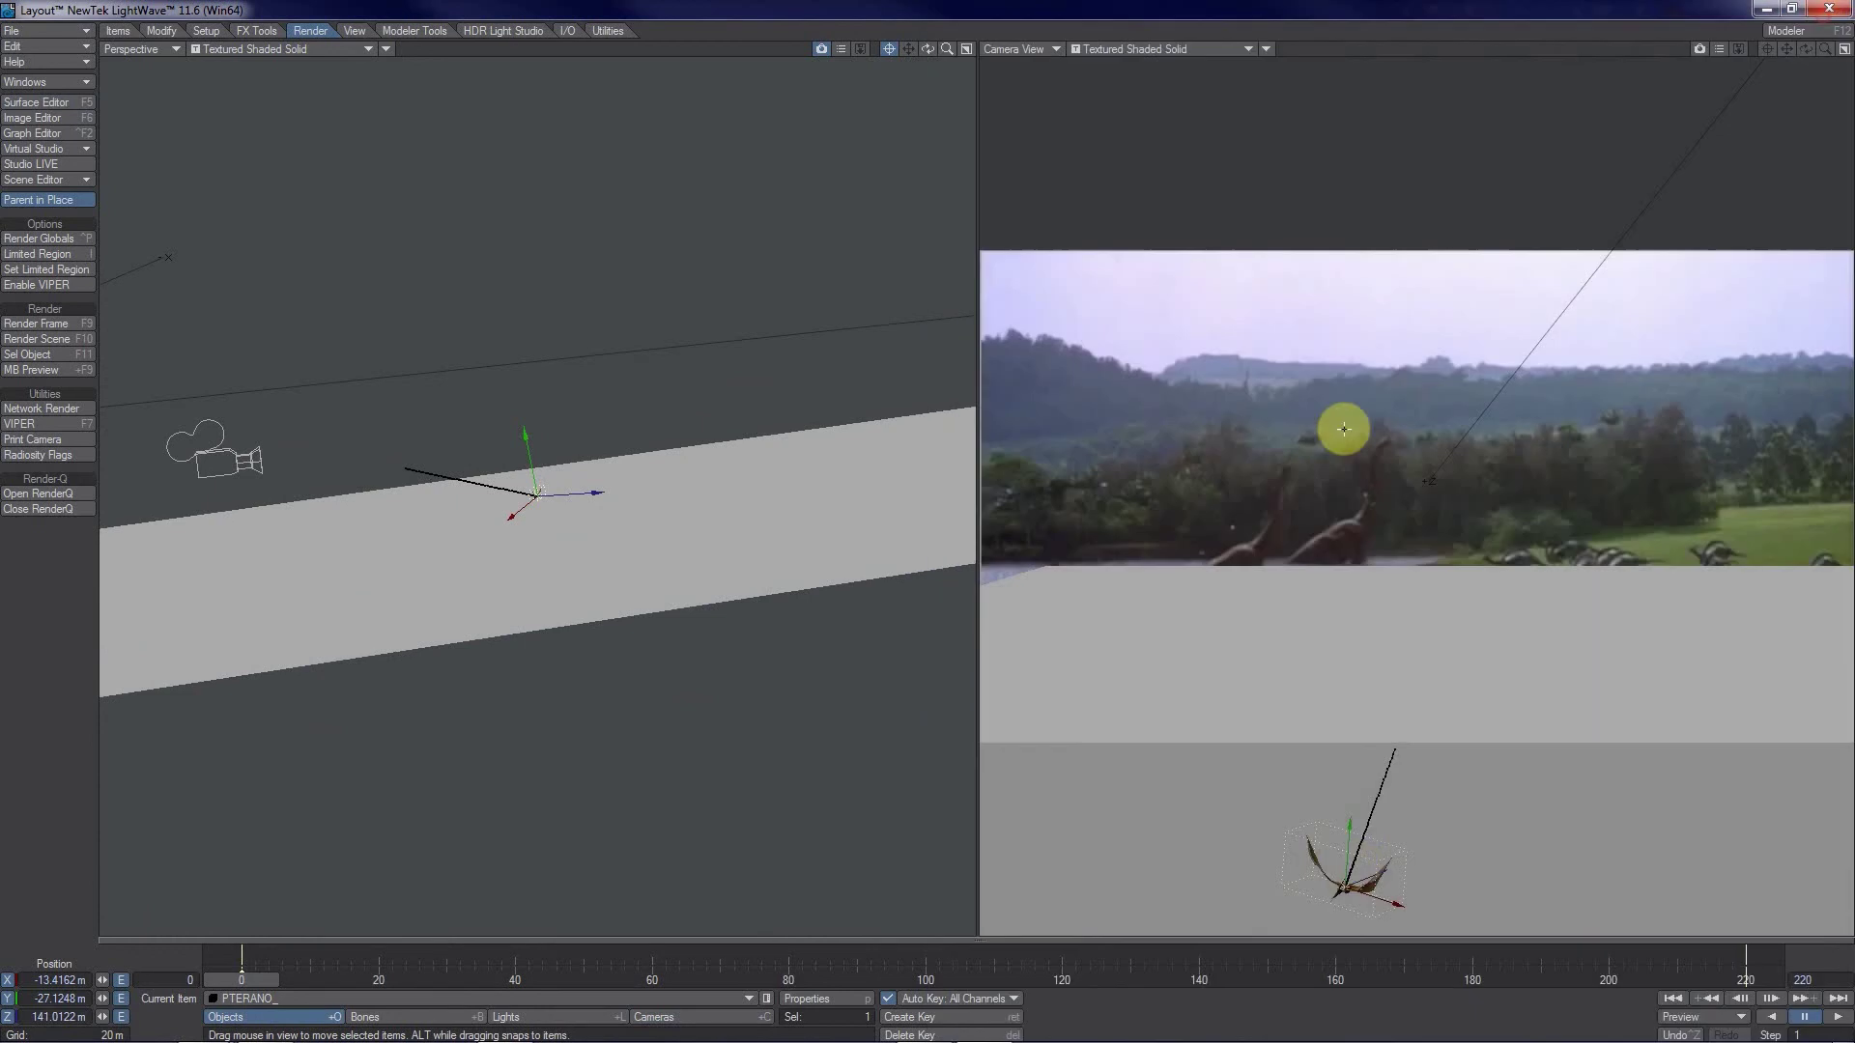
- Move the camera to about Y -26.61 m, Z 98.01 m with the camera view rendering in VPR
left_click(205, 468)
right_click_drag(941, 531, 923, 509)
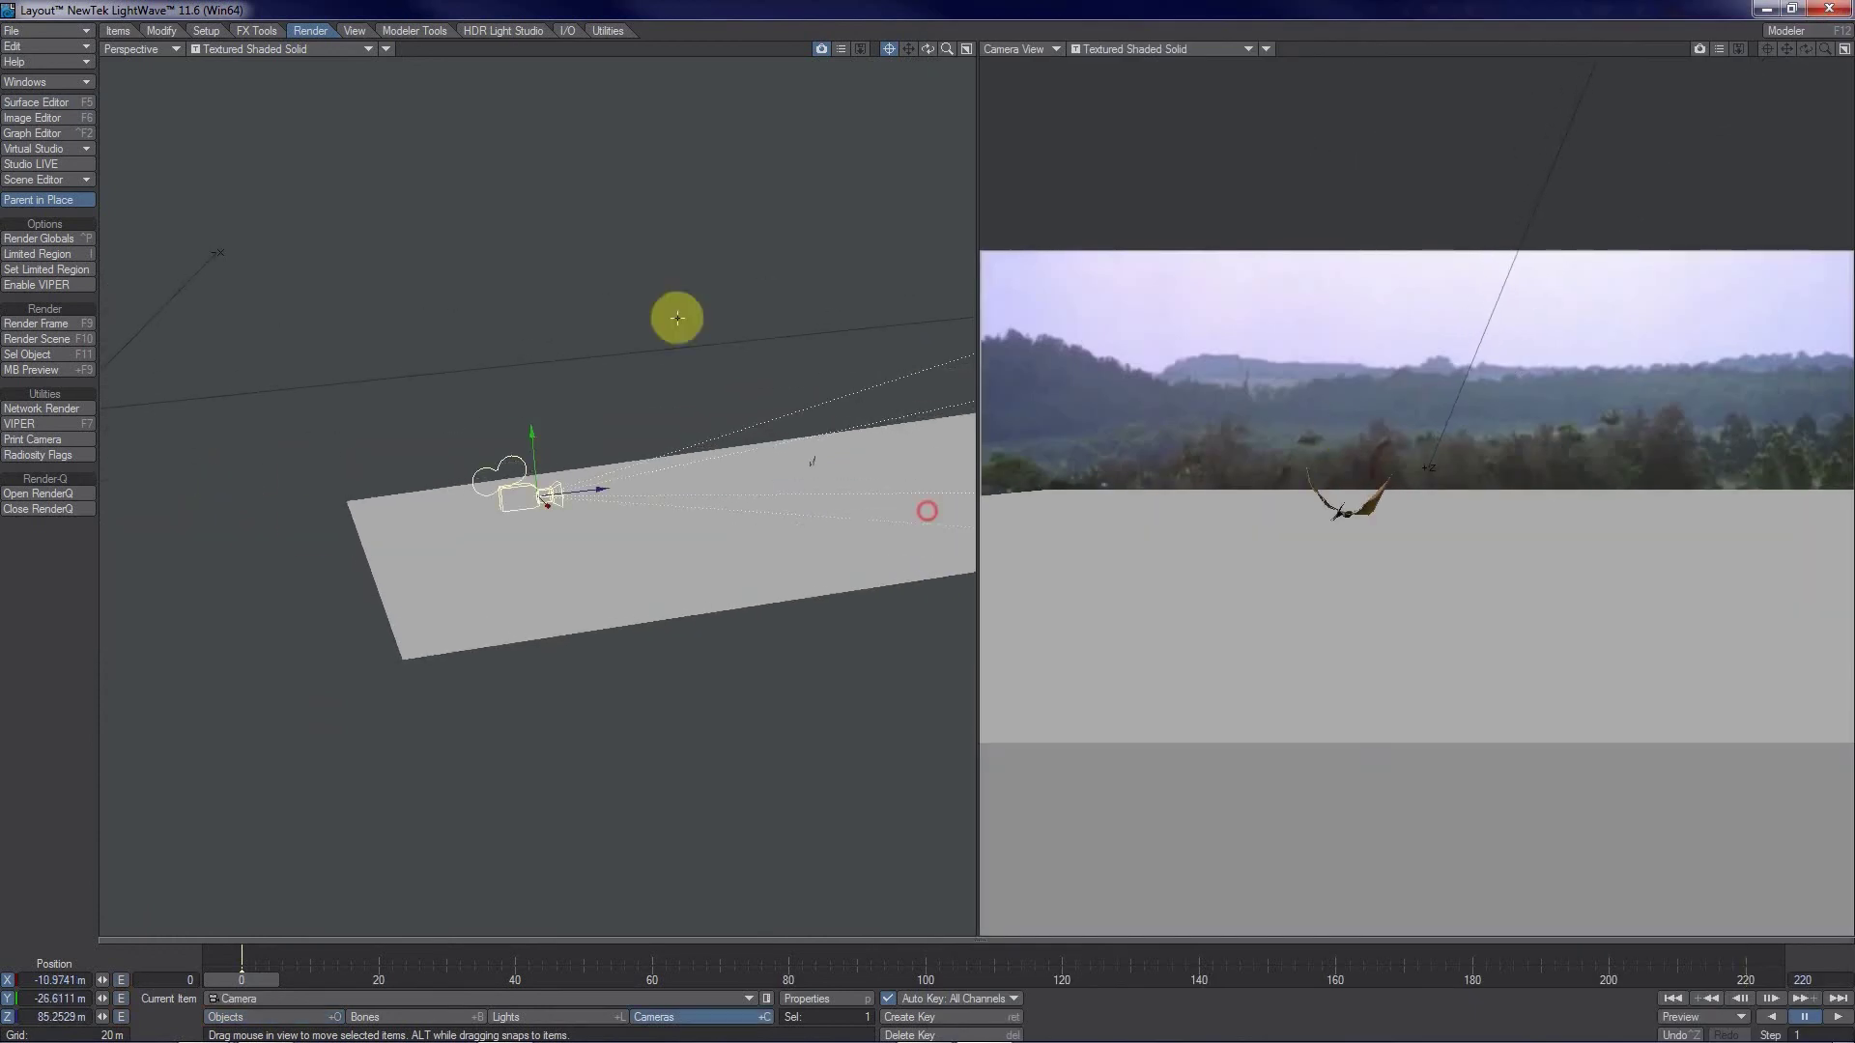
left_click(1172, 48)
left_click(1101, 129)
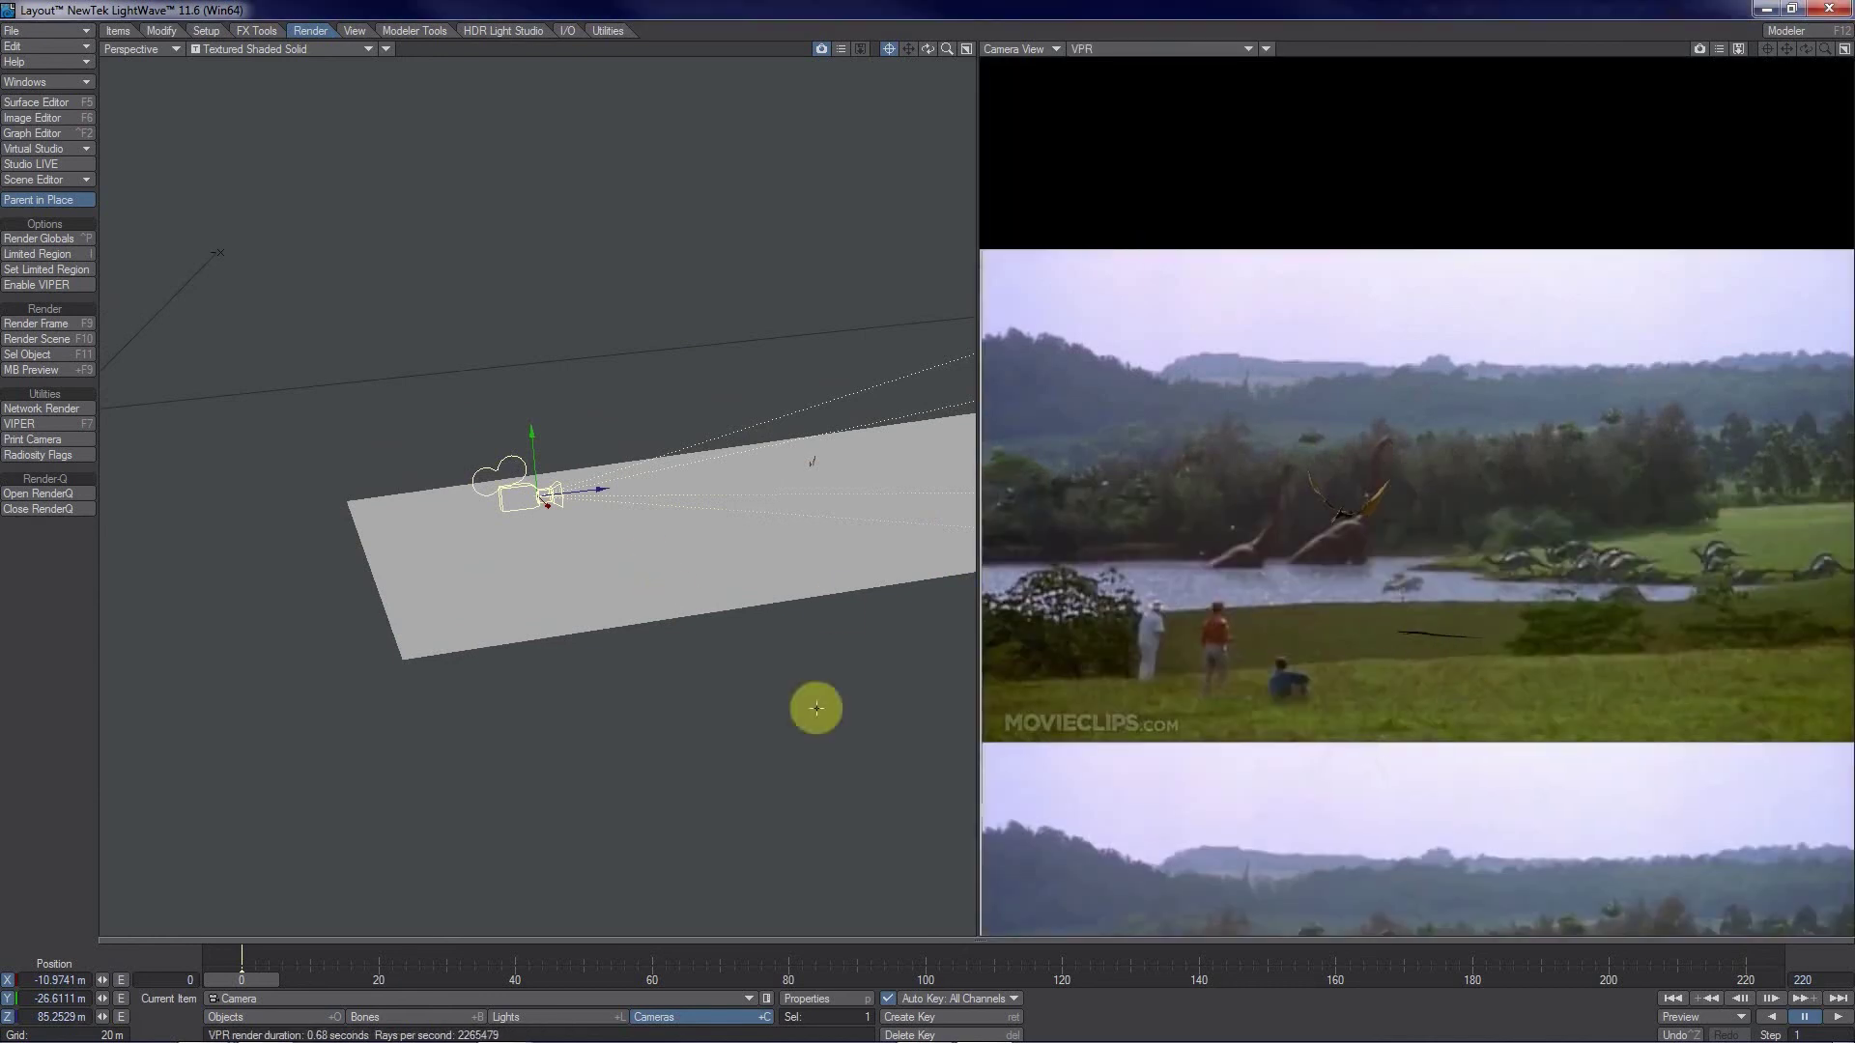
mouse_move(580, 498)
left_mouse_down()
mouse_move(944, 526)
mouse_move(584, 504)
left_mouse_up()
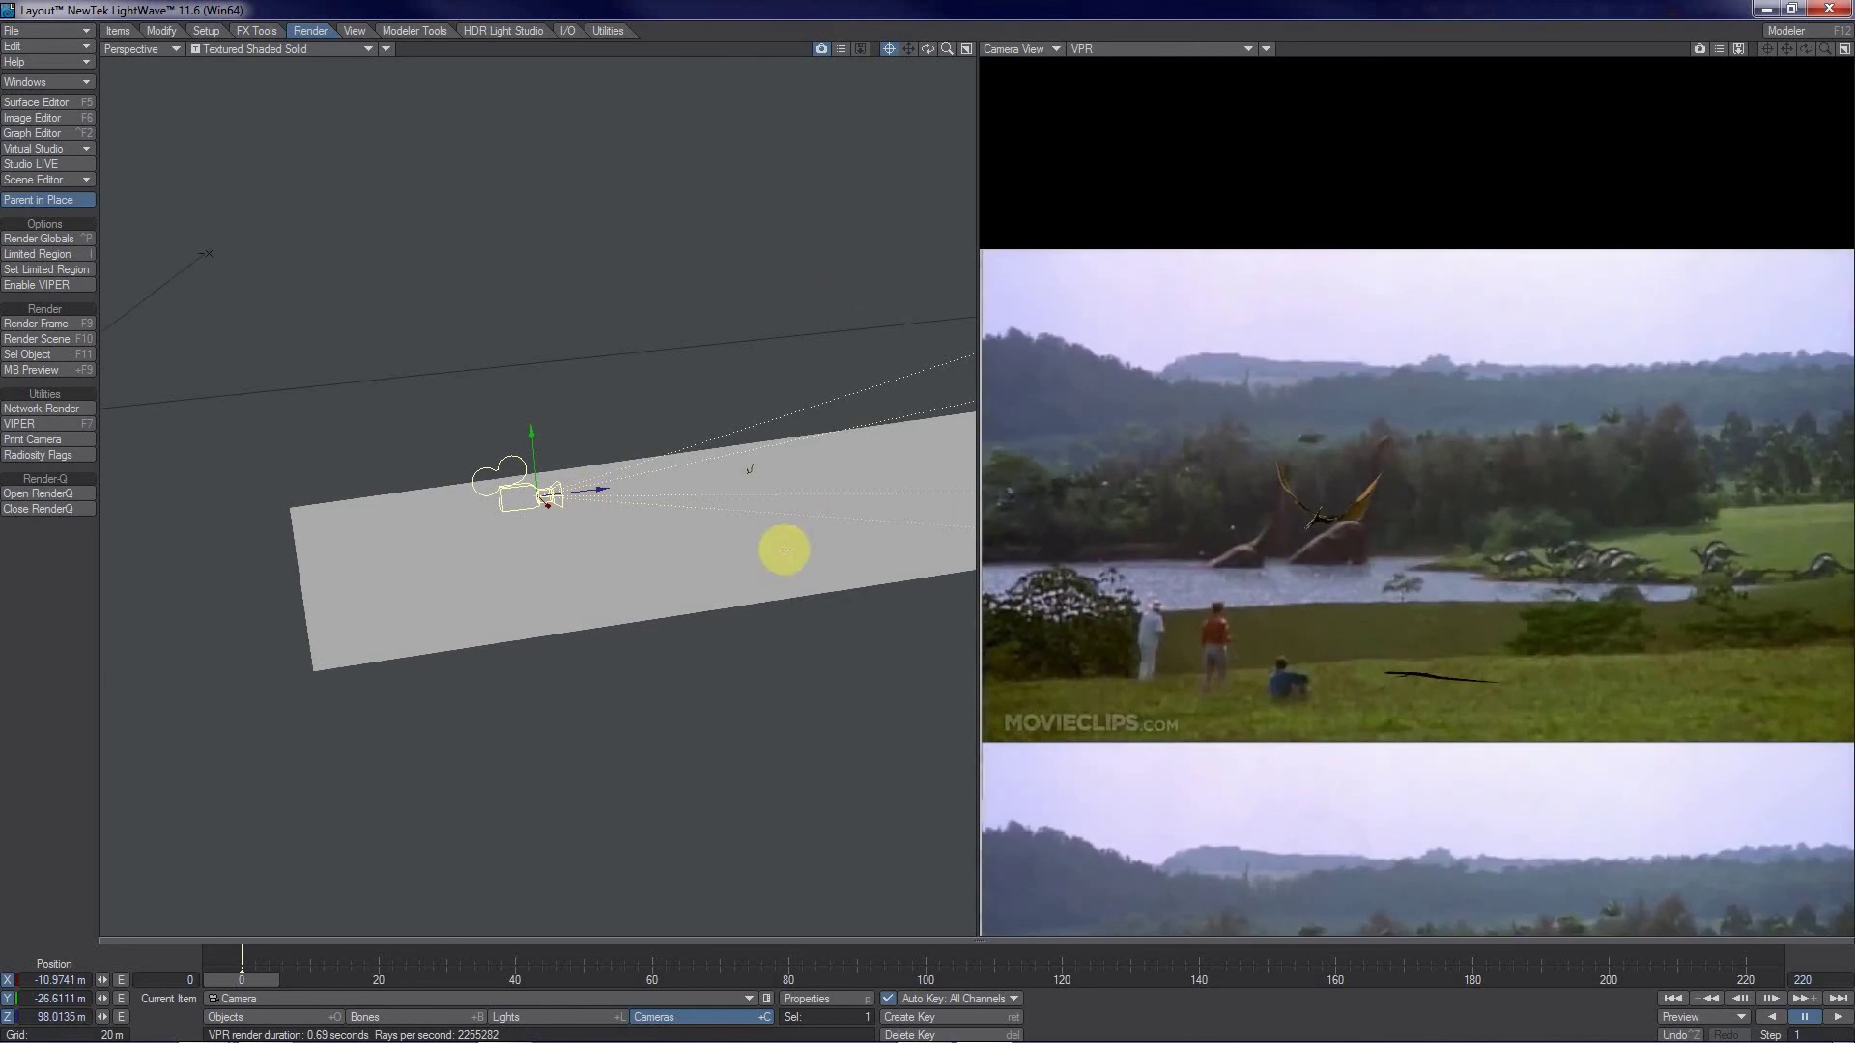
- Rotate the light to H 134.79°, P 56.43°, B 14.29° to move the pteranodon's shadow onto the grass
left_click(504, 1016)
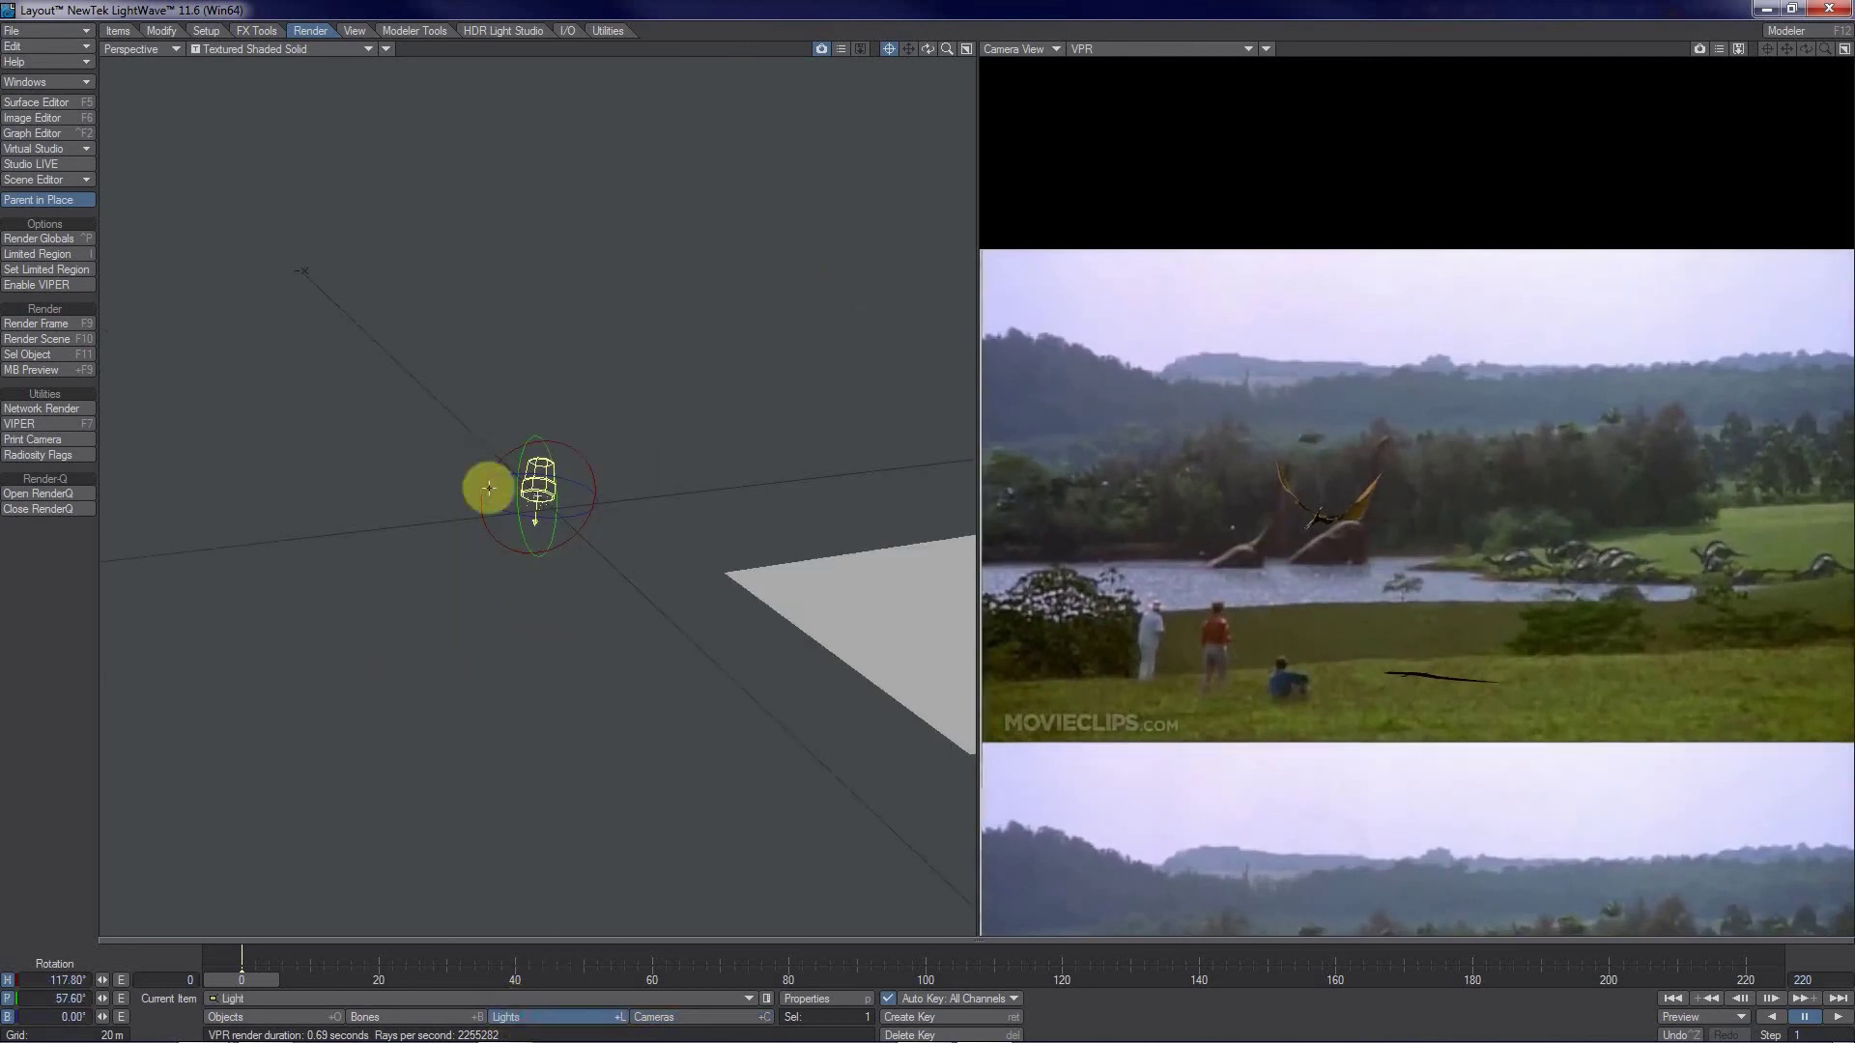
left_click_drag(821, 507, 942, 526)
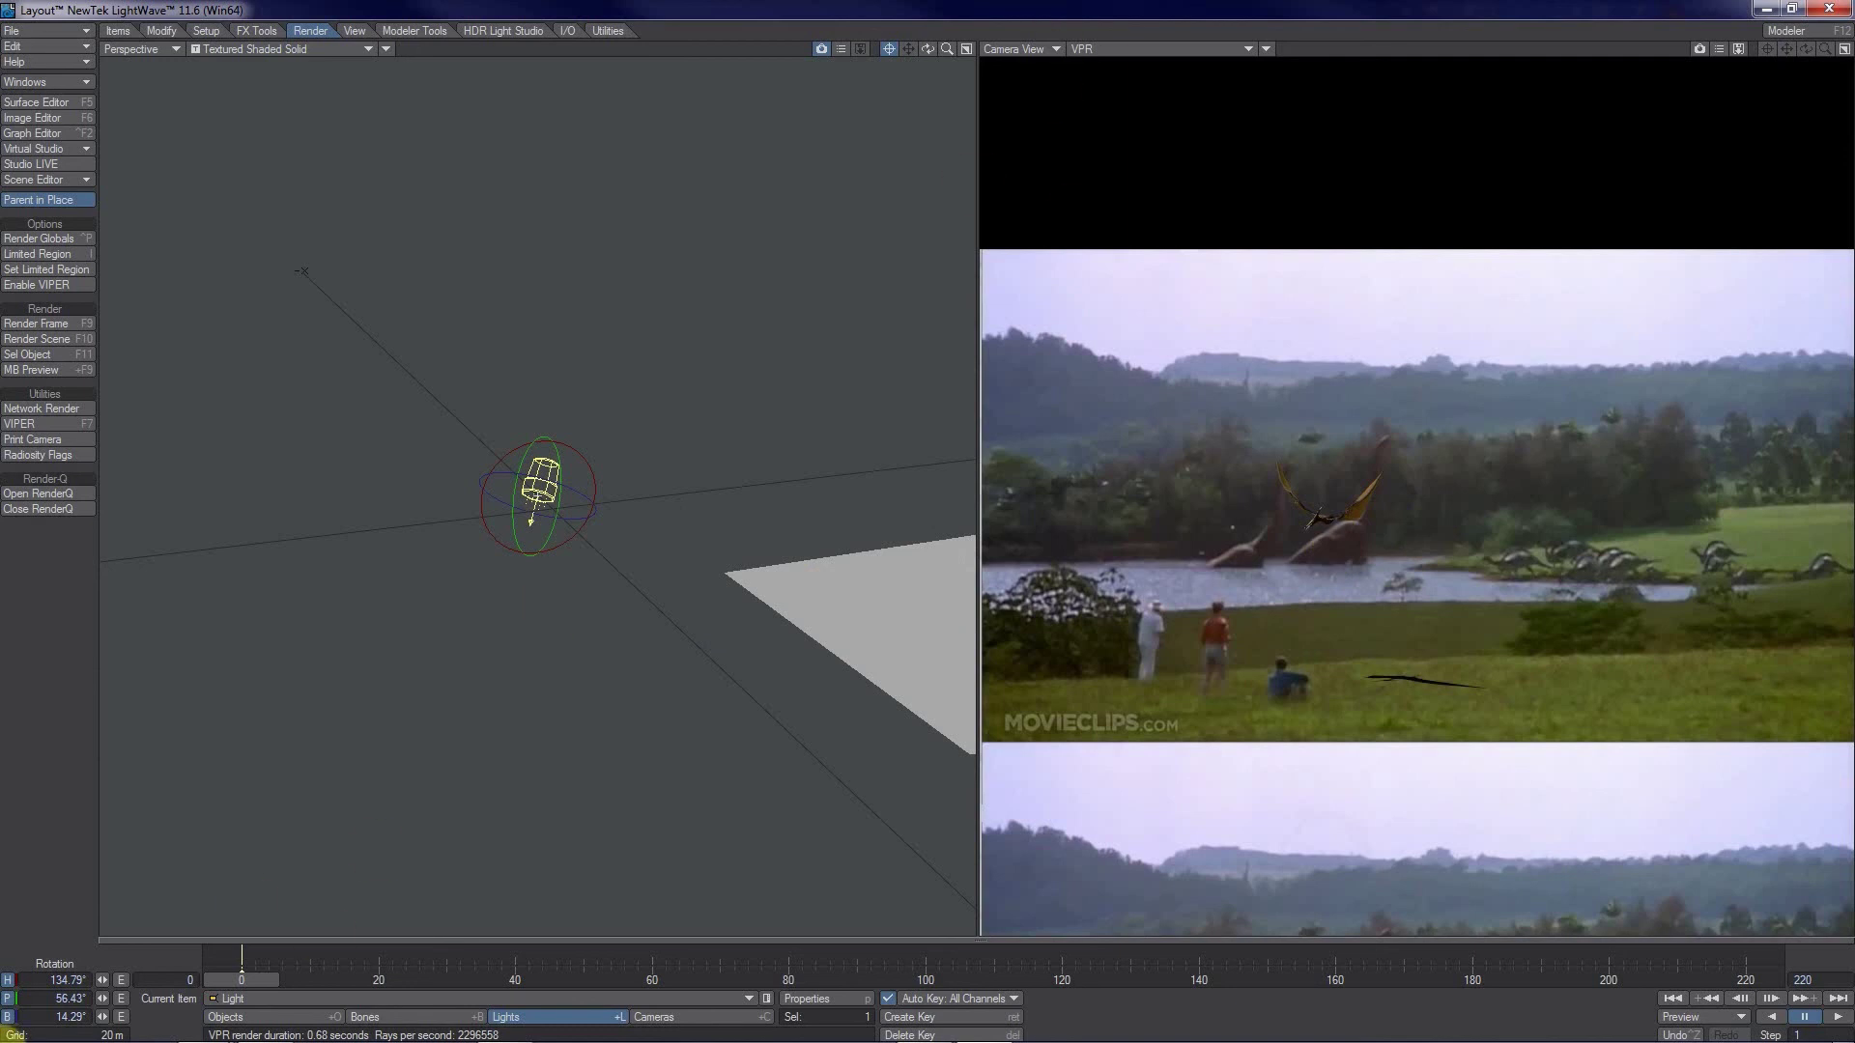
- Bring the Word tutorial list document back to the front from the taskbar
mouse_move(430, 1038)
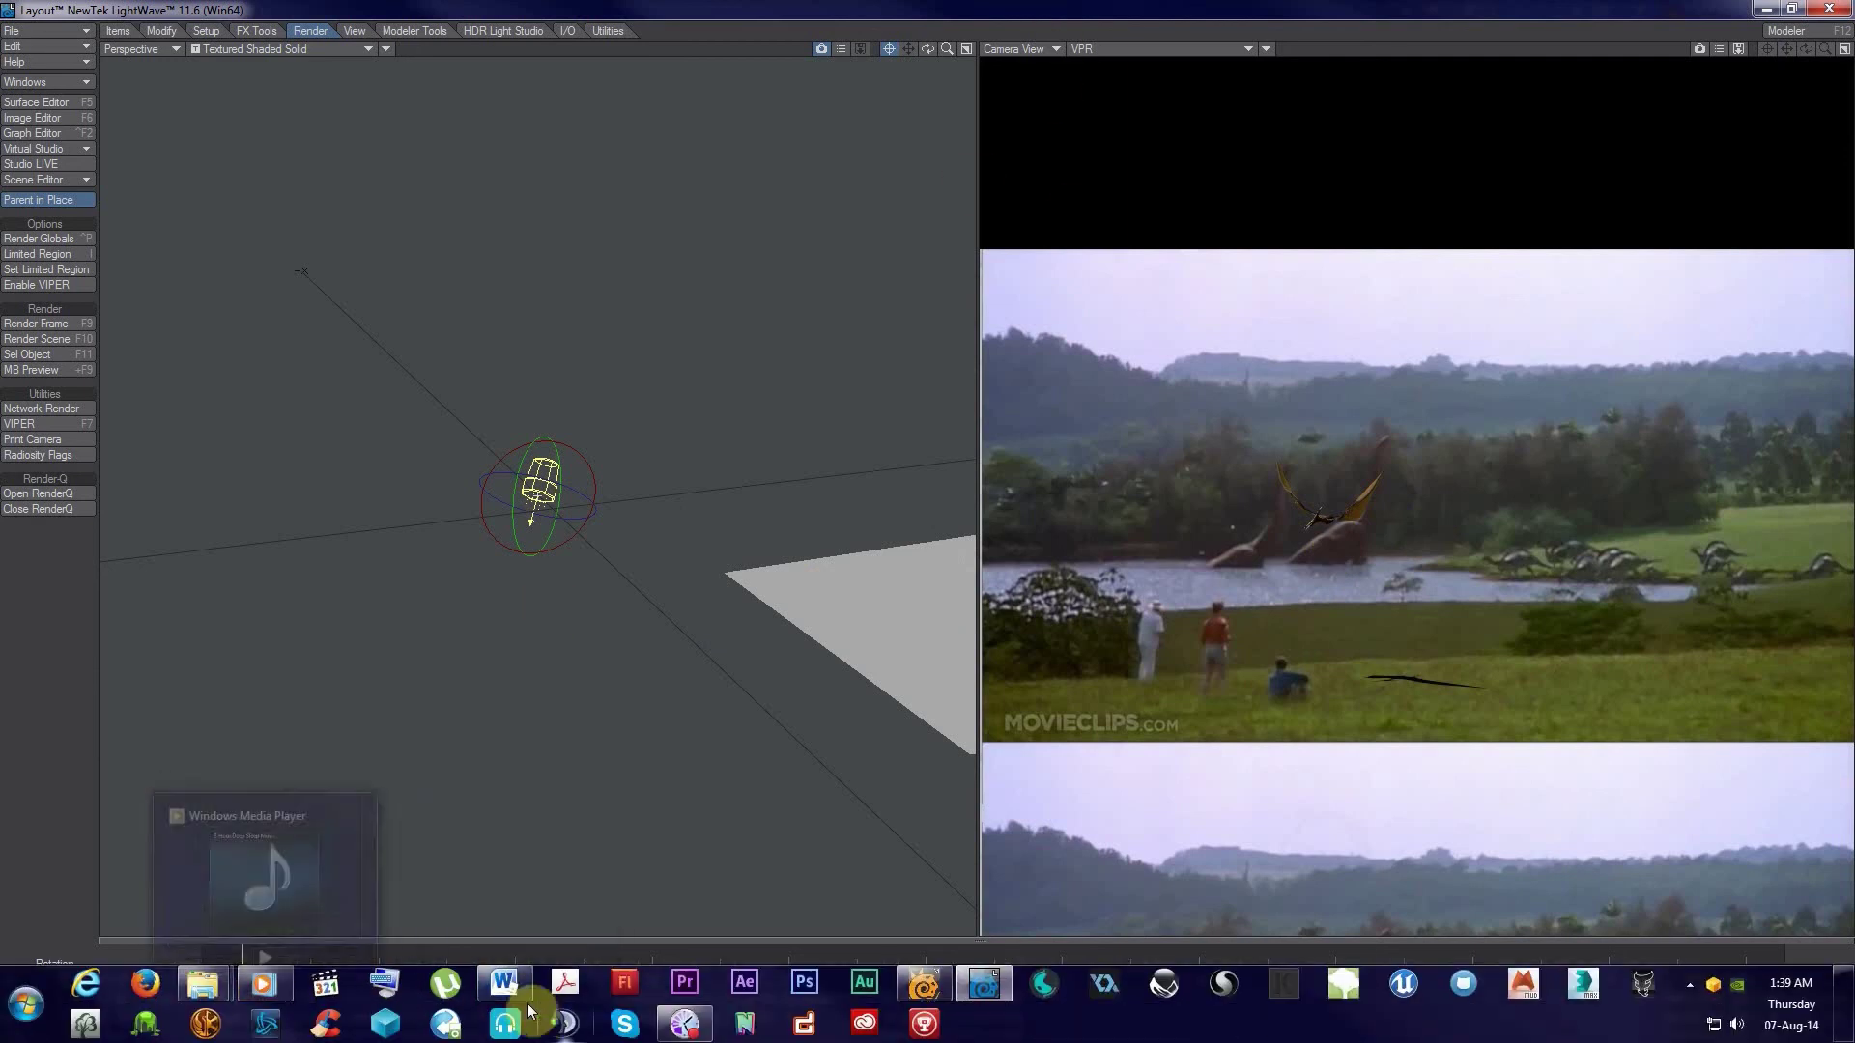
left_click(502, 1001)
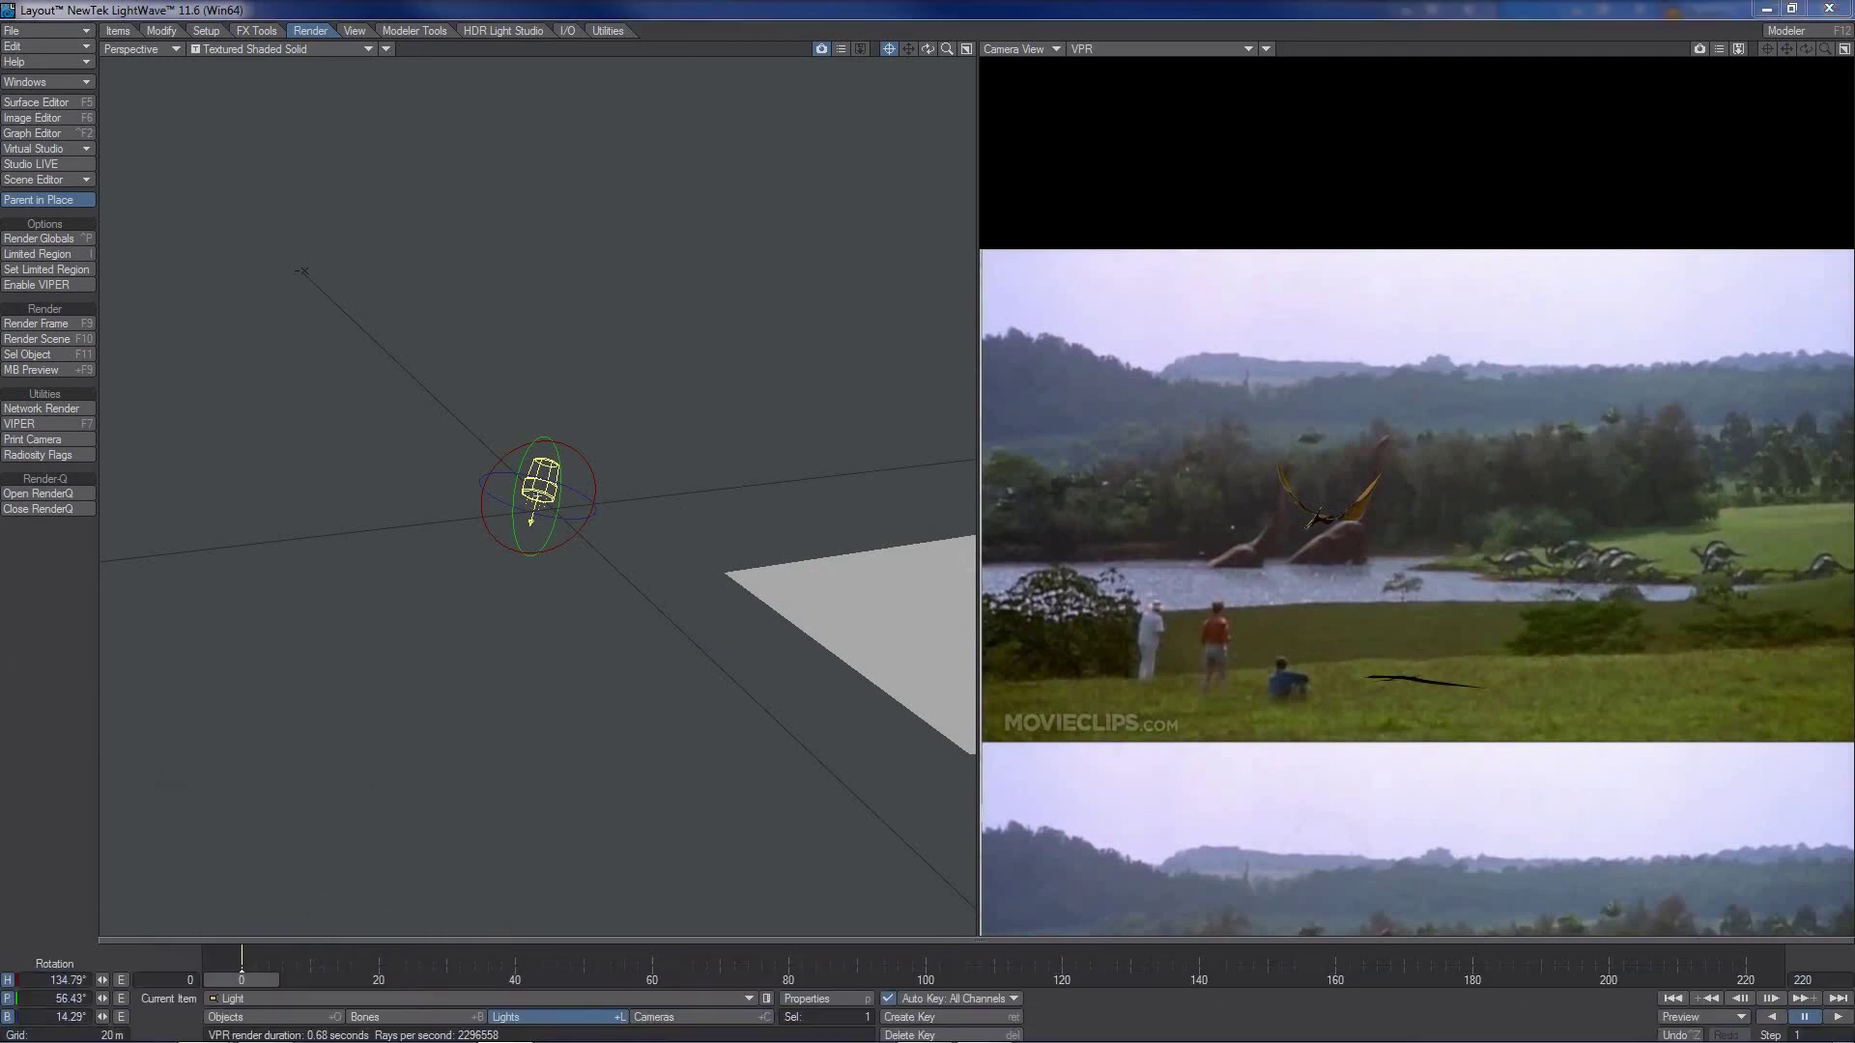